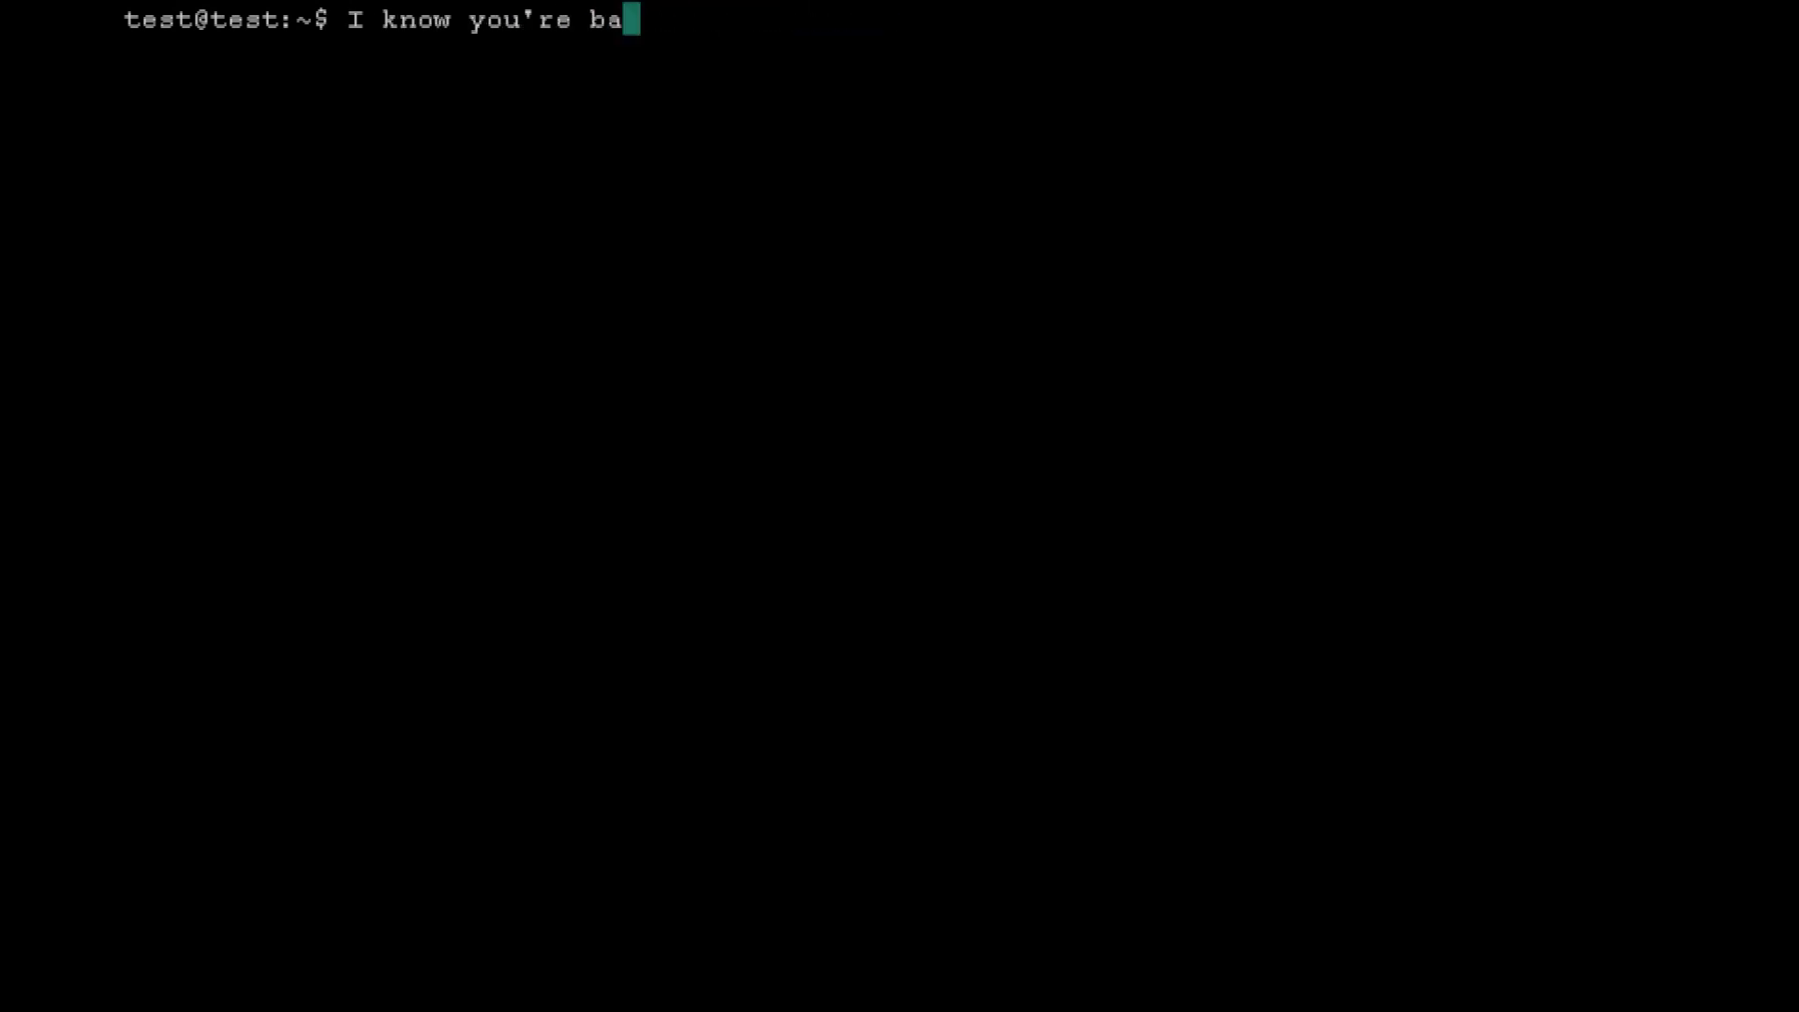
Step: Finish the joke line 'sh... bash, am I right?!' at the bash prompt
text(sh...)
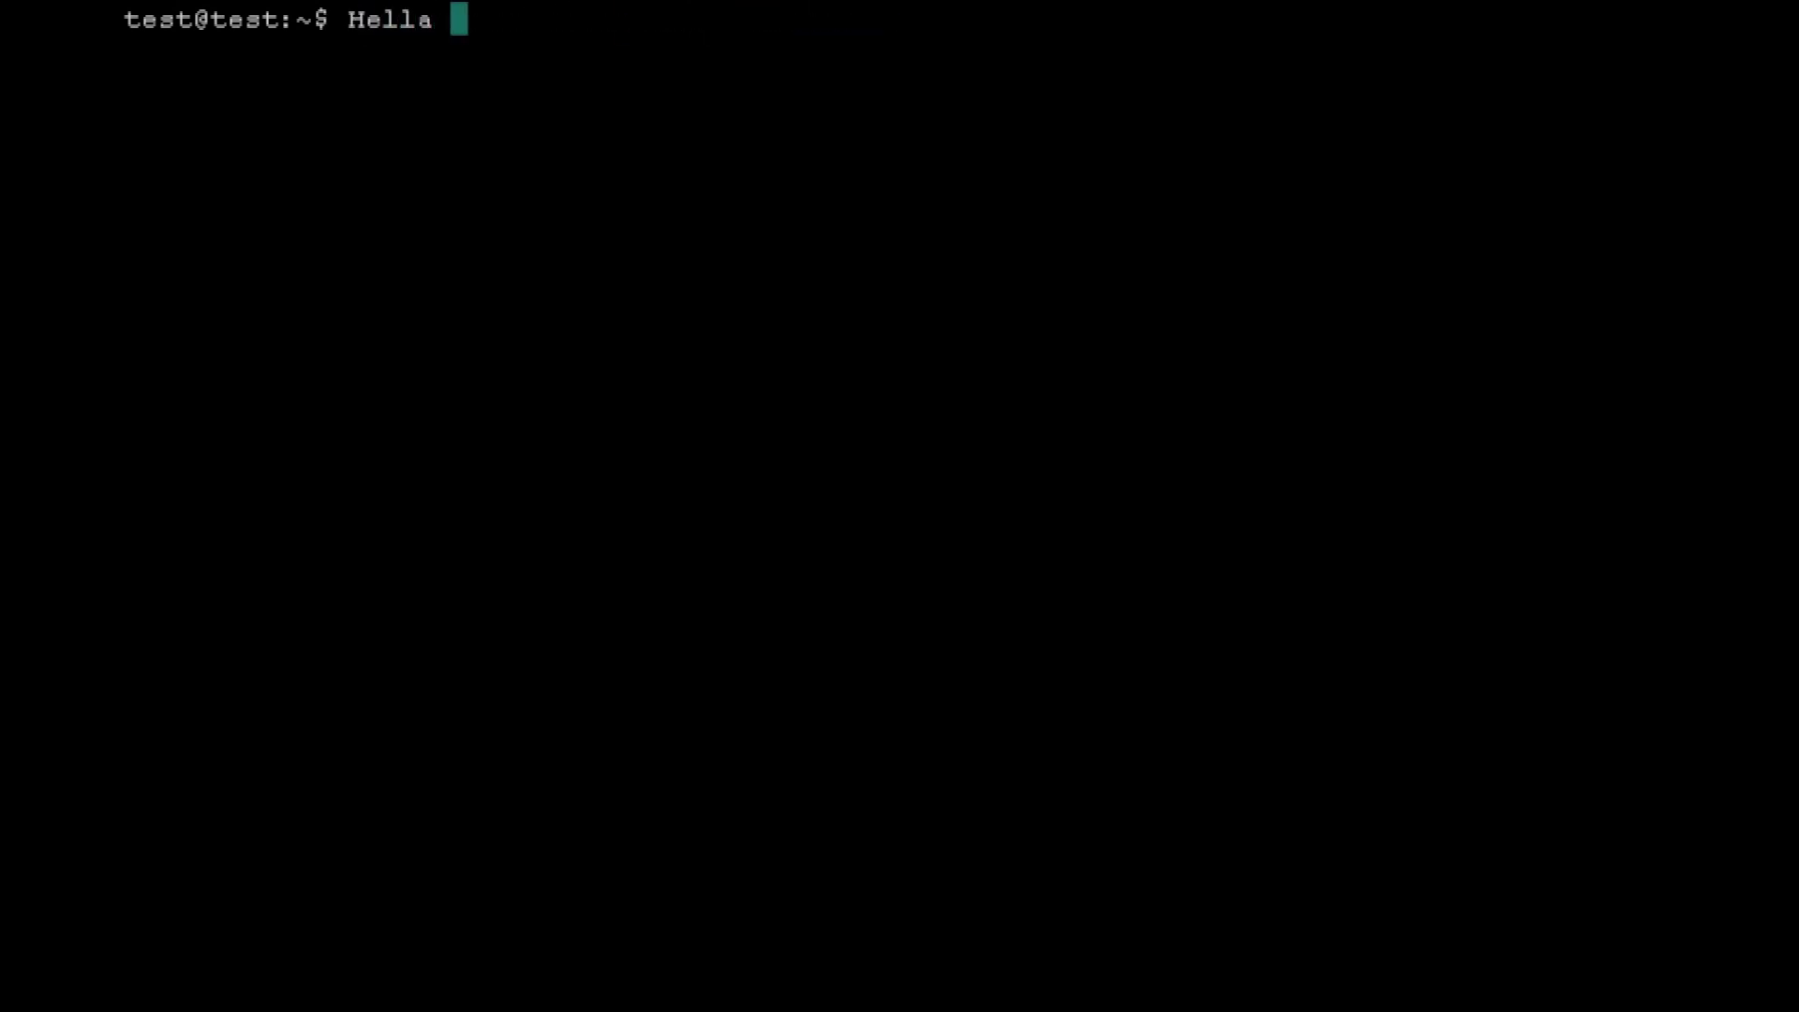
text(bash, am I right?)
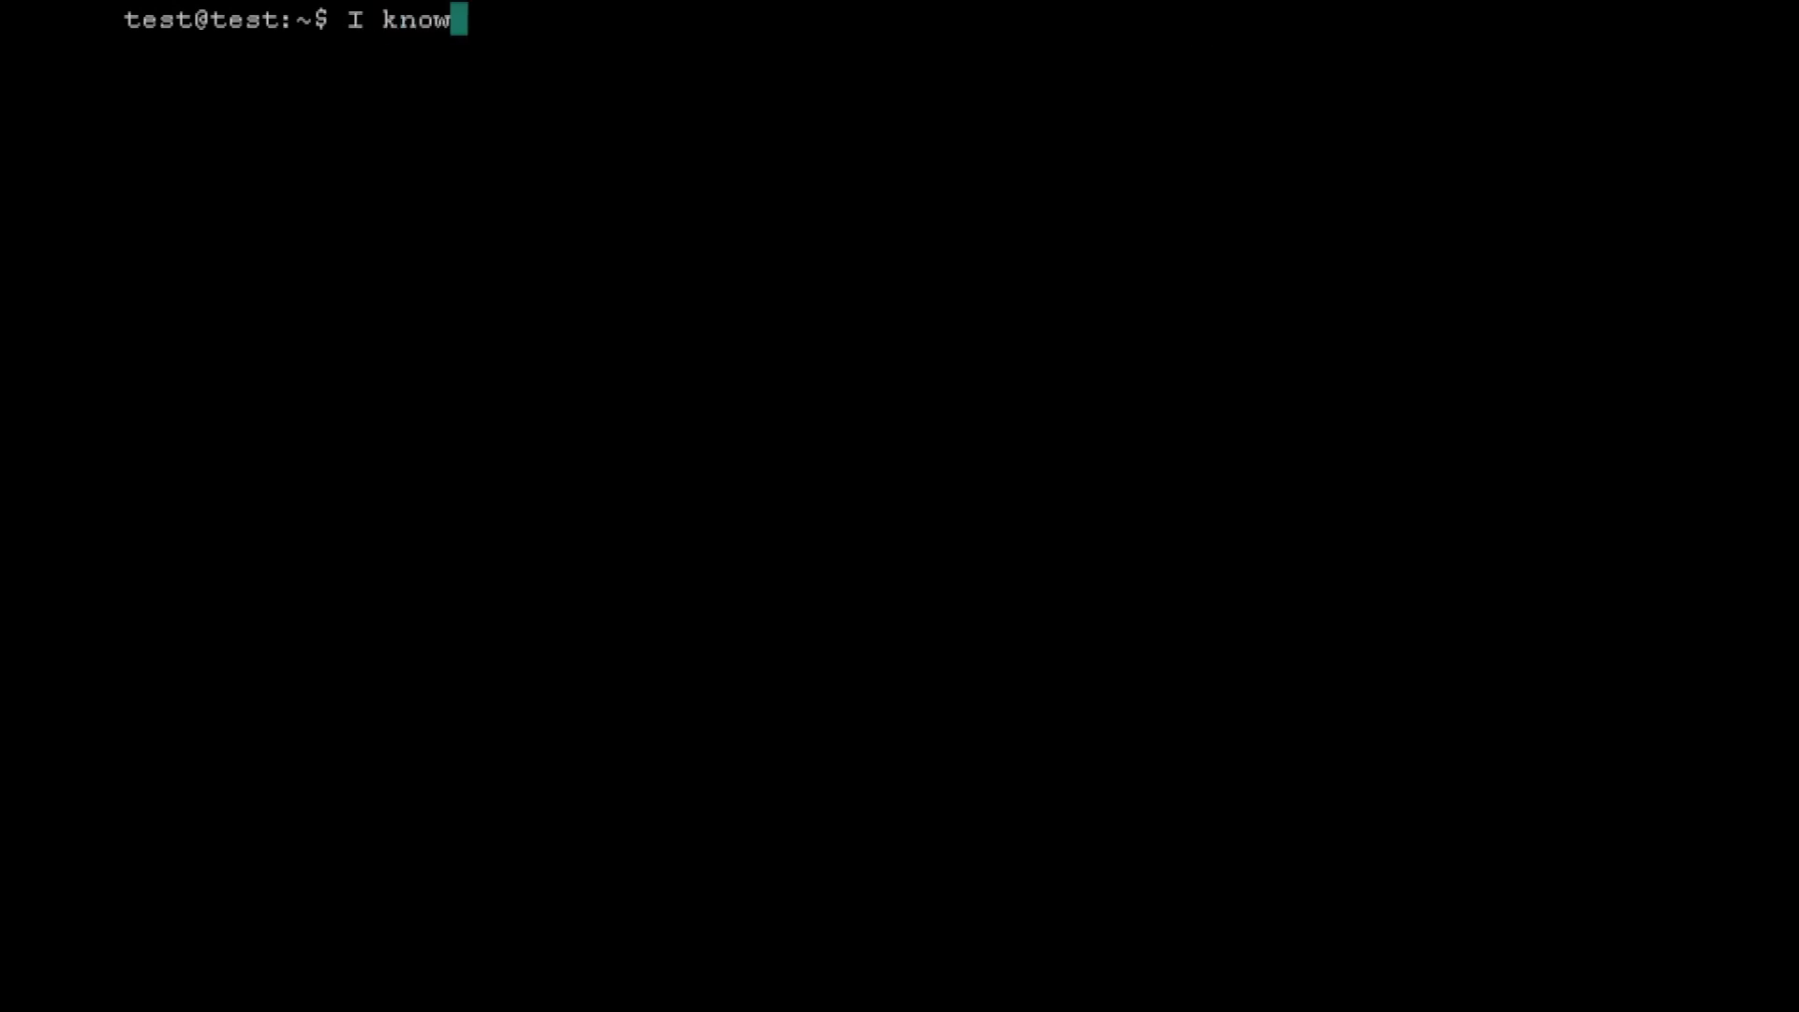
text(!)
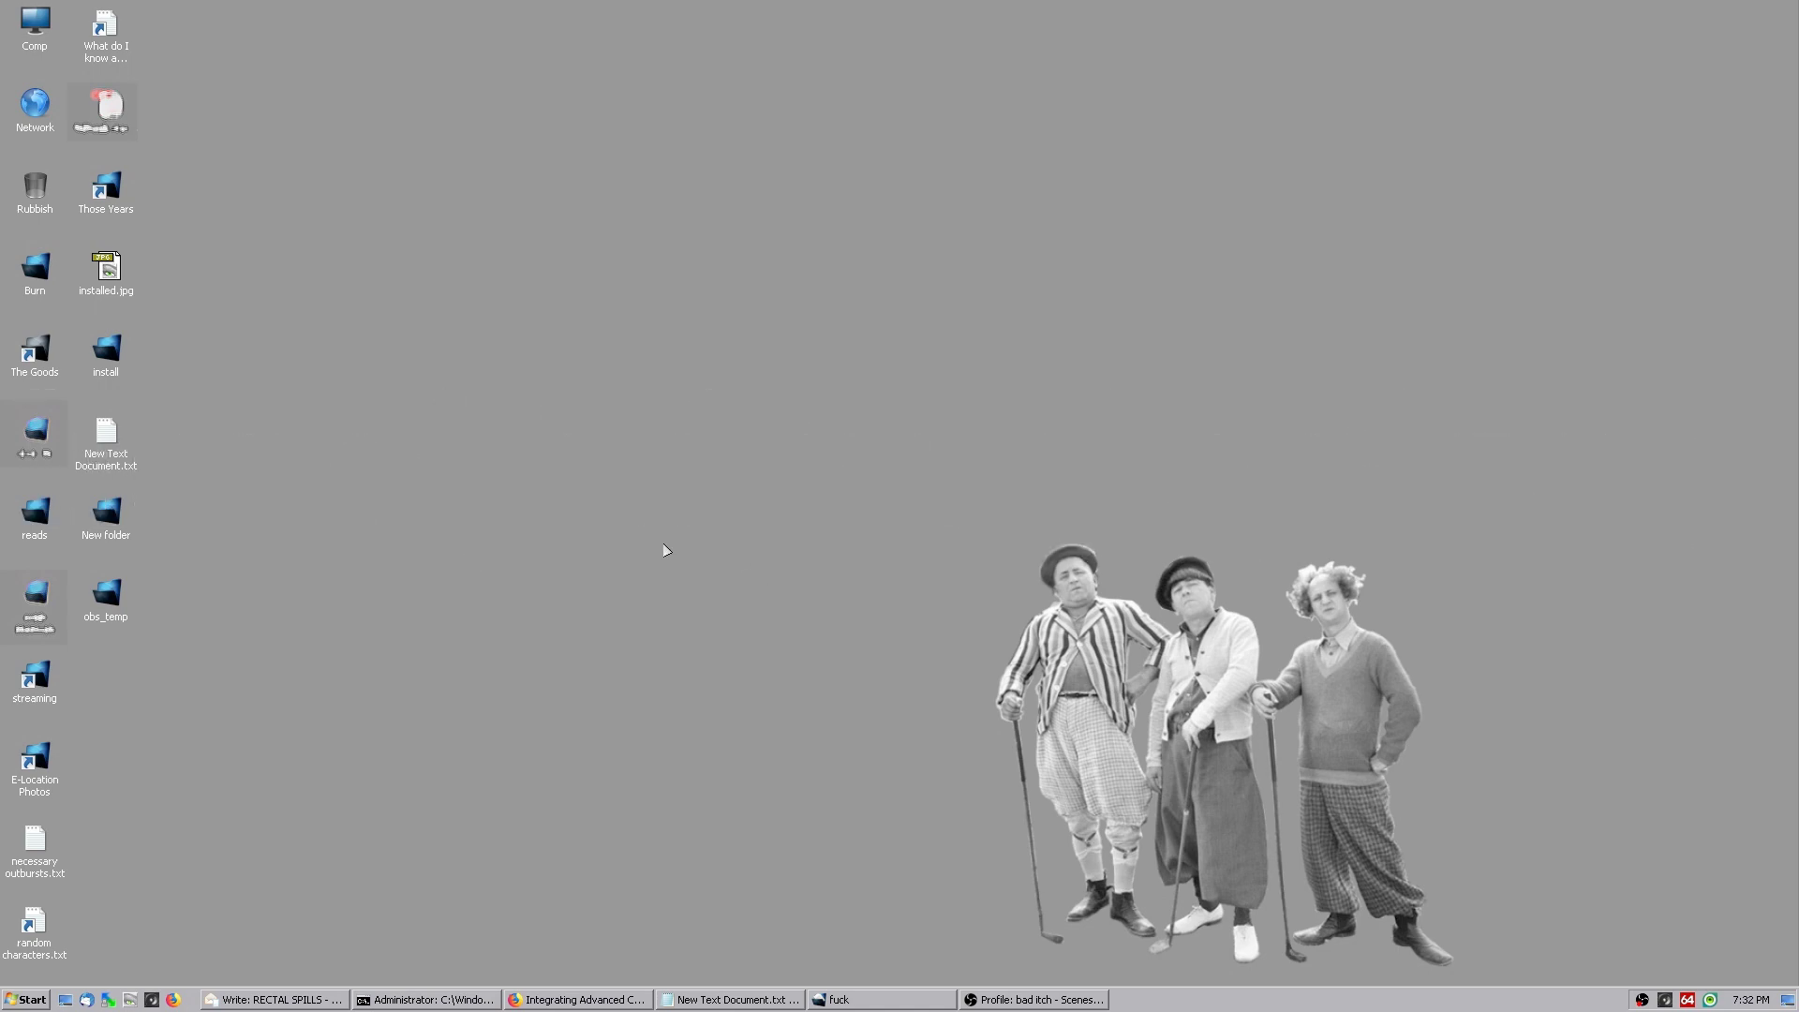
Step: Bring the Link Shell Extension page forward and jump to its Contact / Donations section
click(587, 1001)
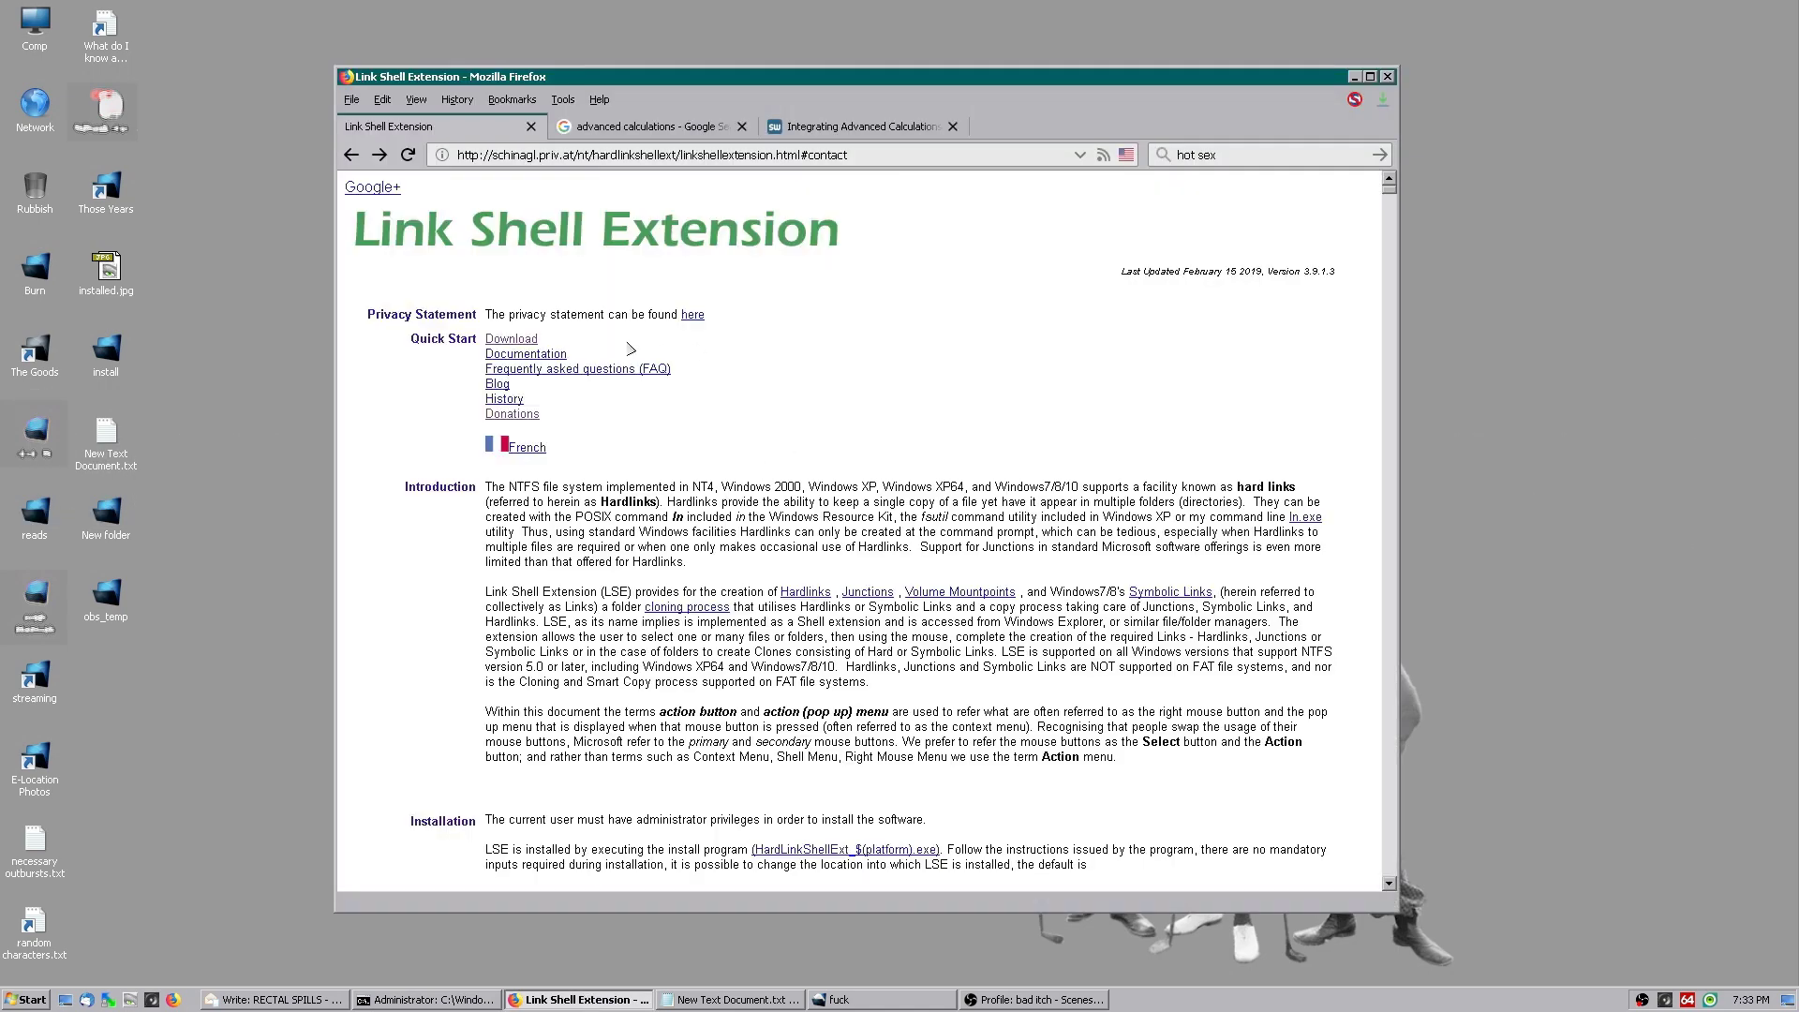
click(504, 342)
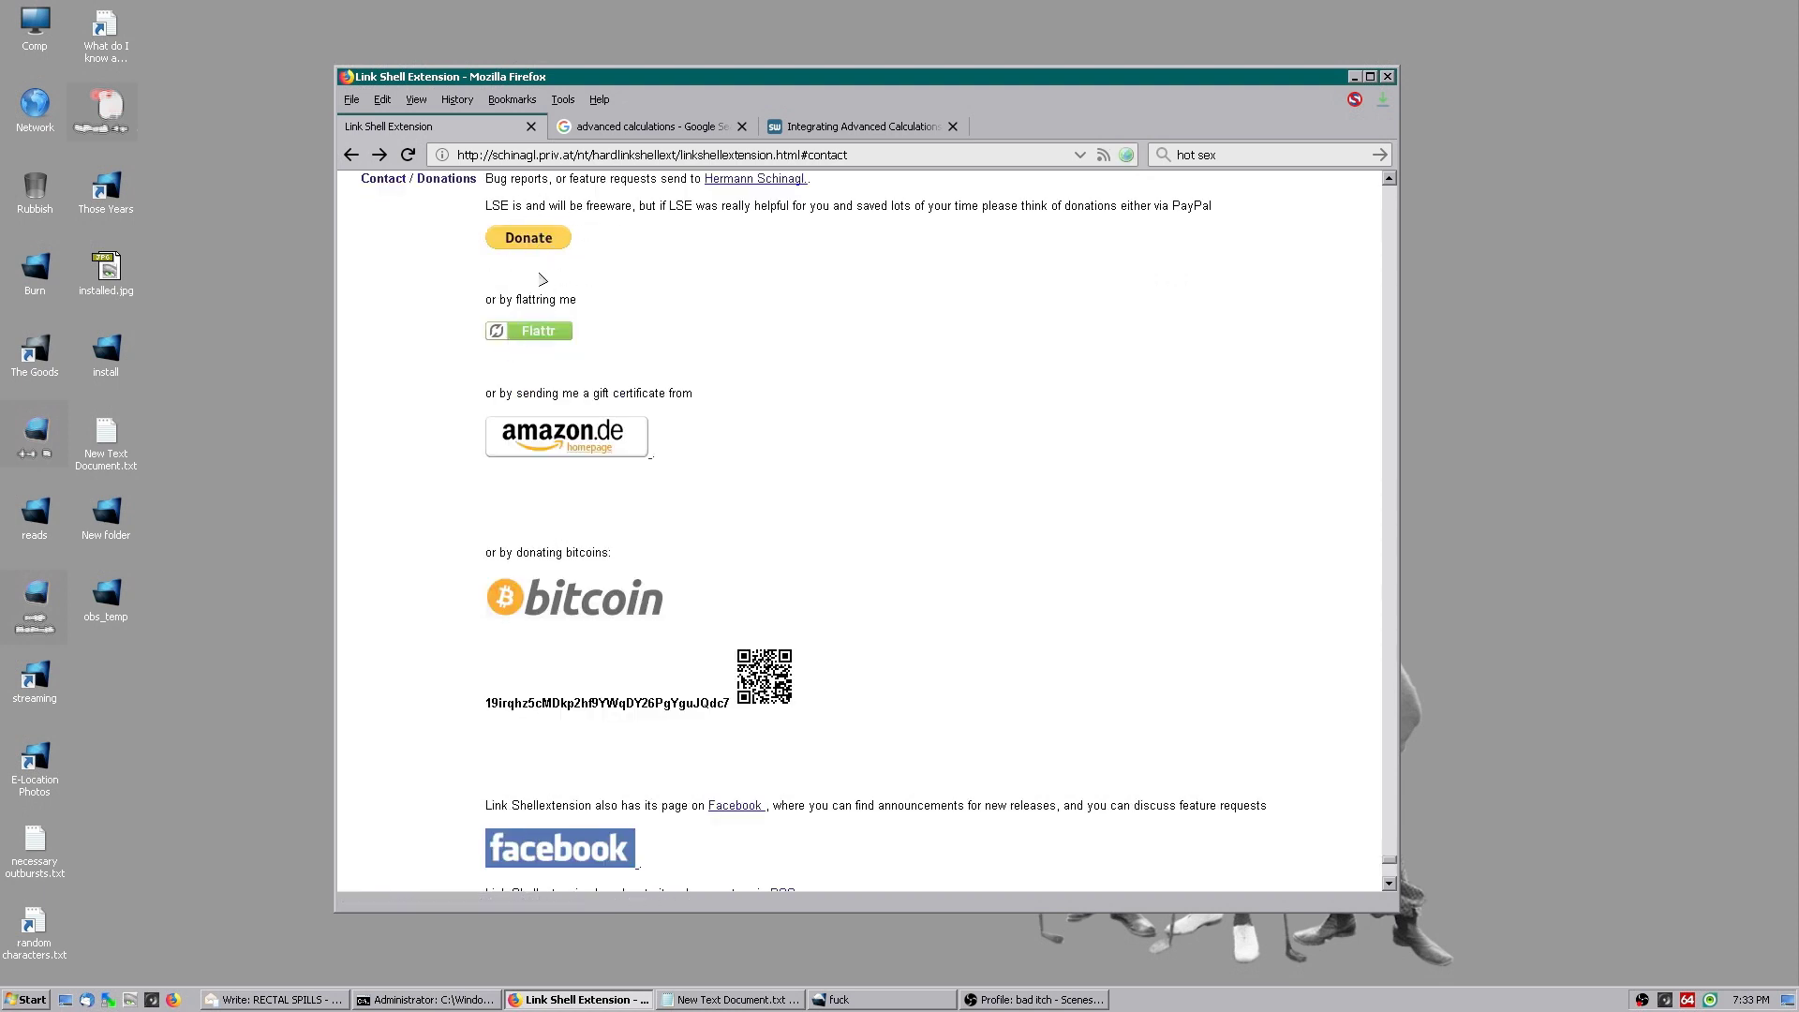
double_click(1191, 206)
Step: Reach the Download section, highlight the All Windows 64 and 32 headings, and start the 64-bit installer download
scroll(993, 519, down, 5)
scroll(993, 519, down, 3)
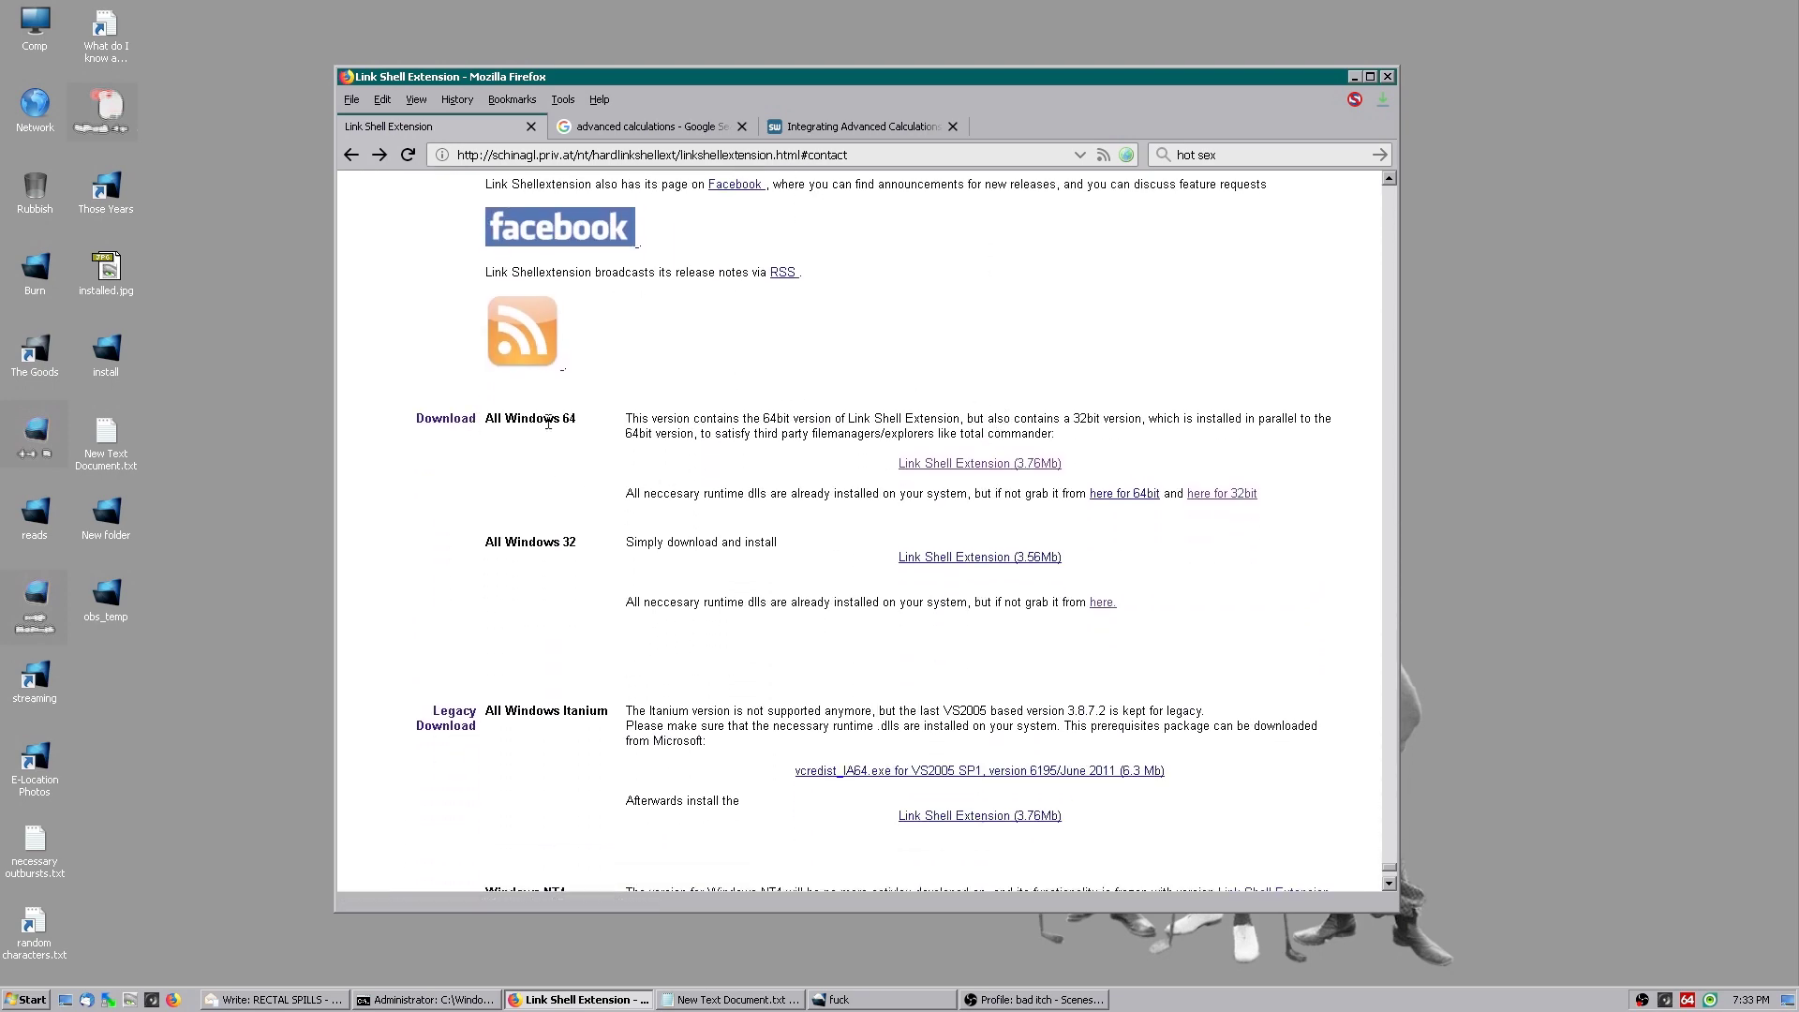
drag(583, 424, 396, 435)
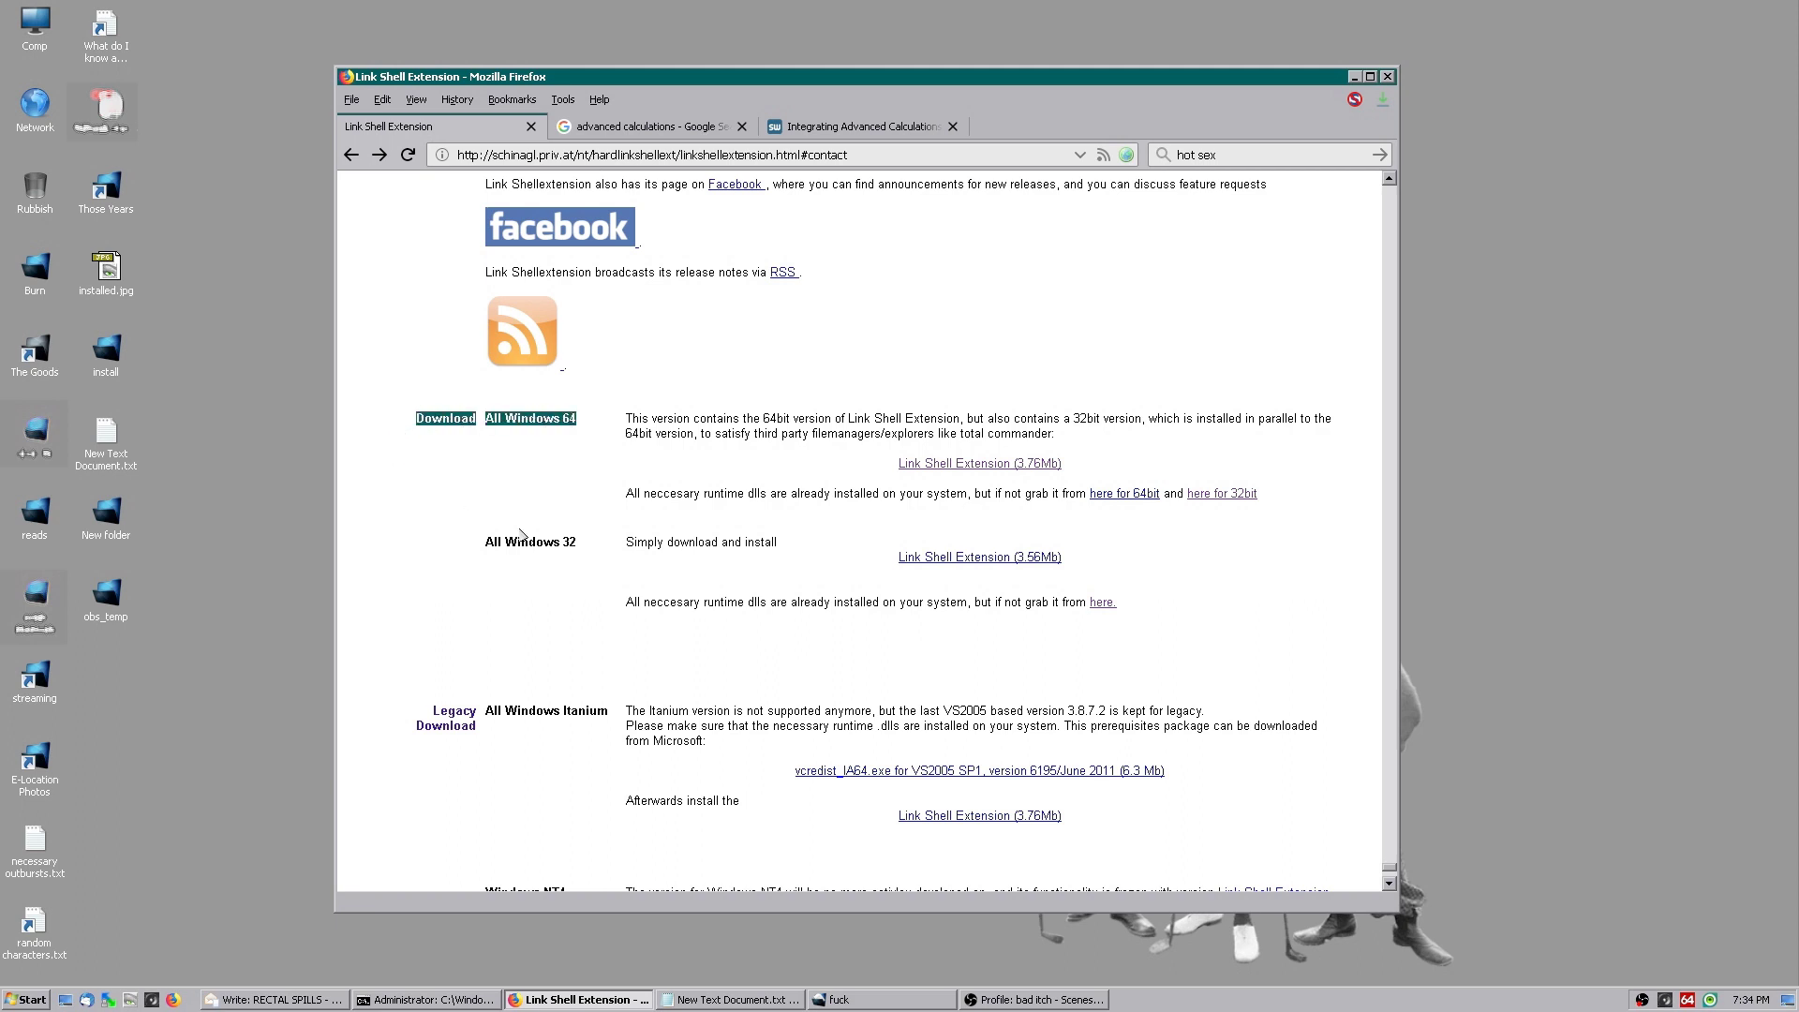
drag(585, 543, 476, 544)
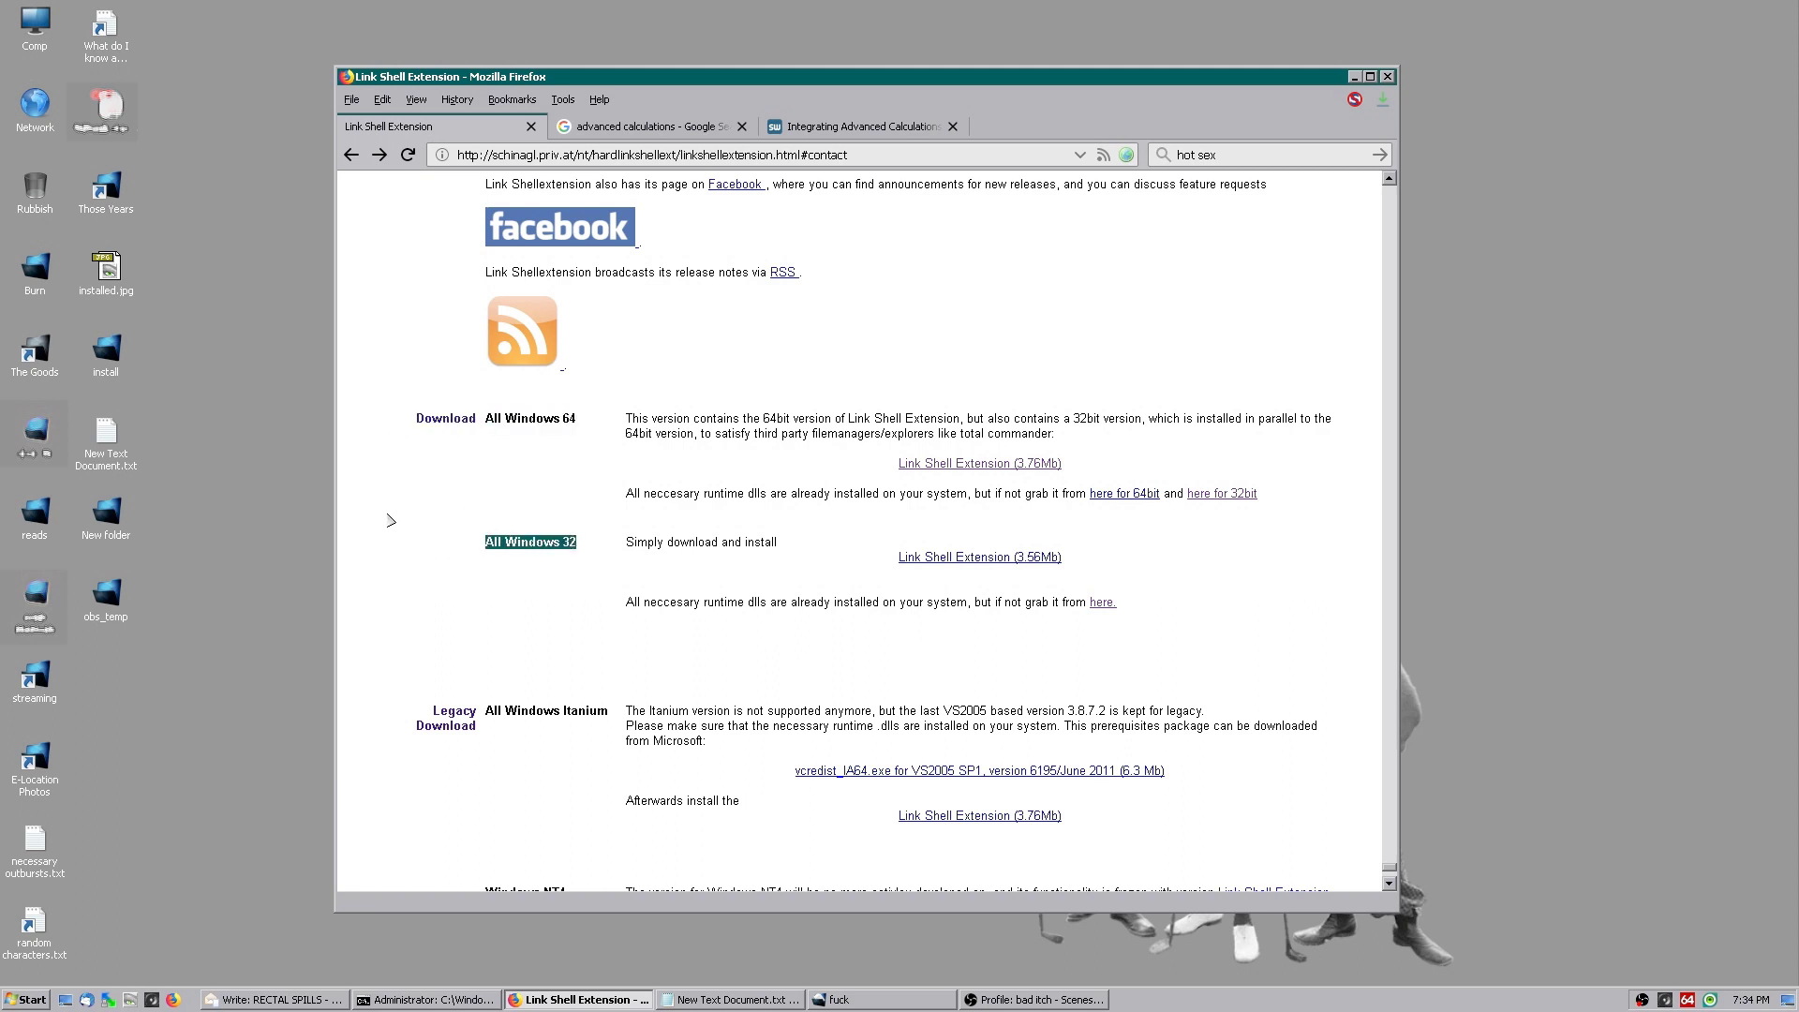
click(1026, 465)
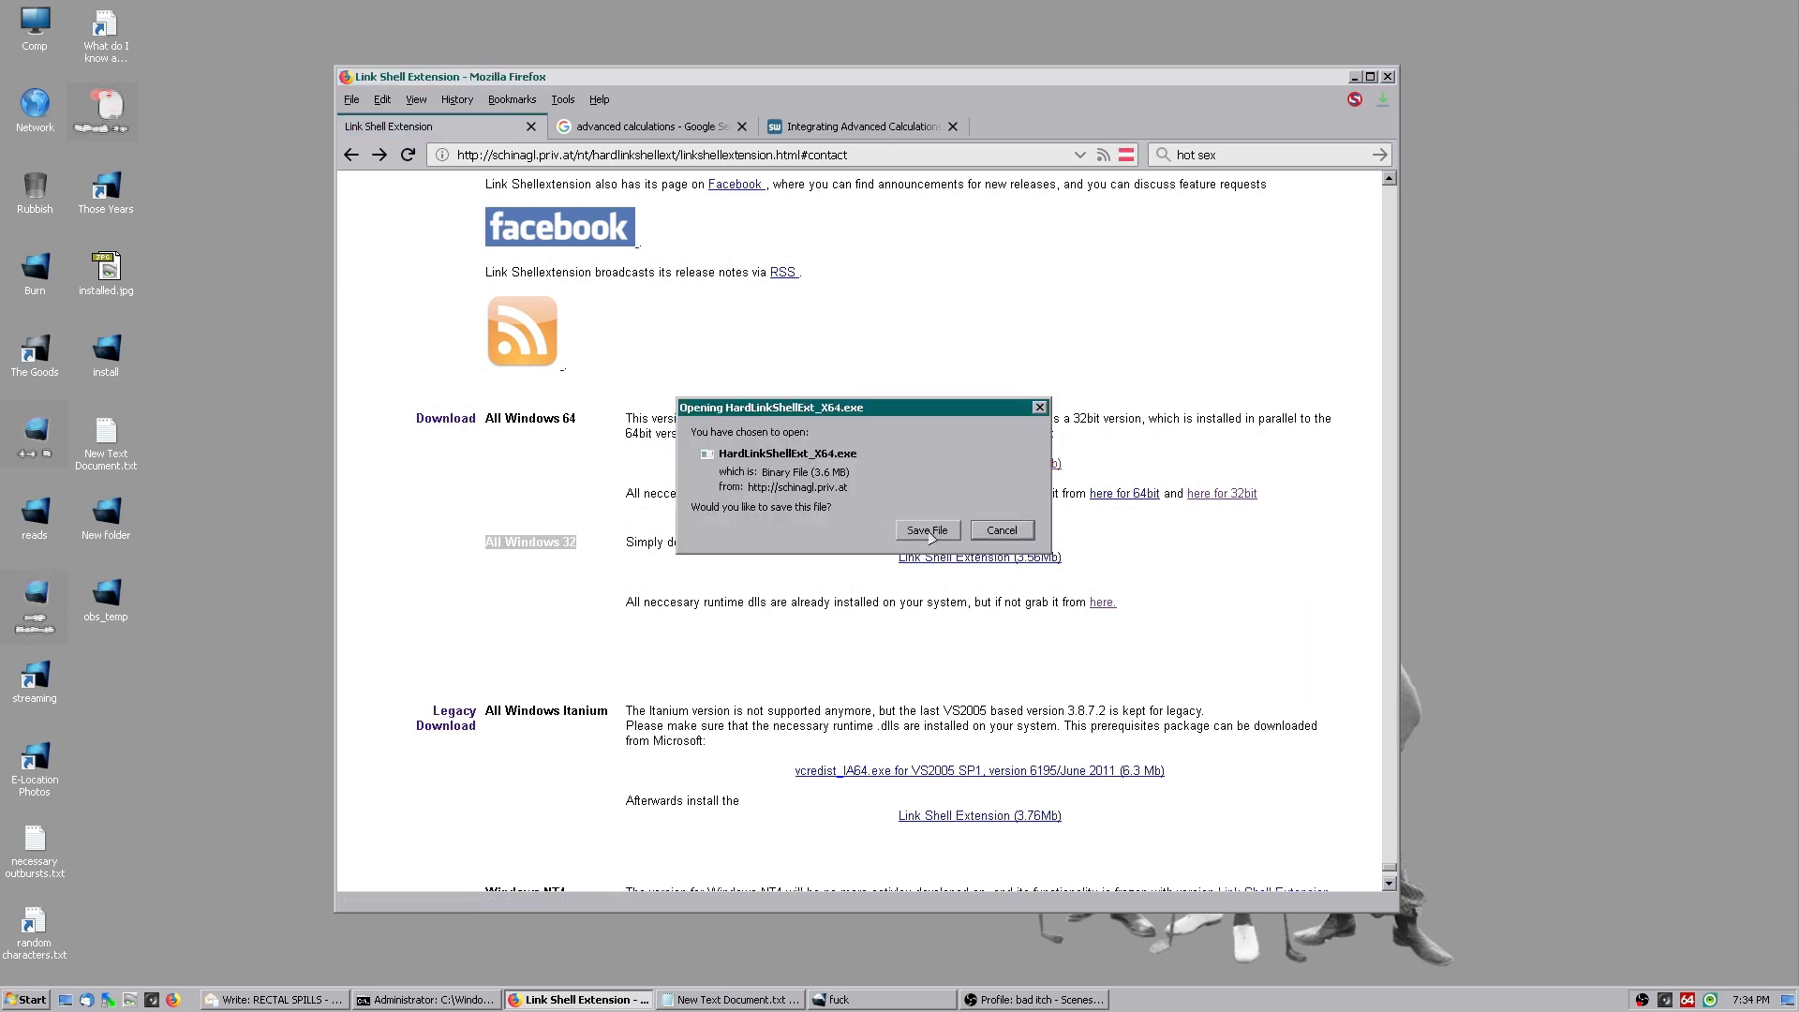
Step: Cancel saving the 64-bit installer and close the Visual C++ 2017 setup
click(1011, 540)
drag(622, 602, 1124, 611)
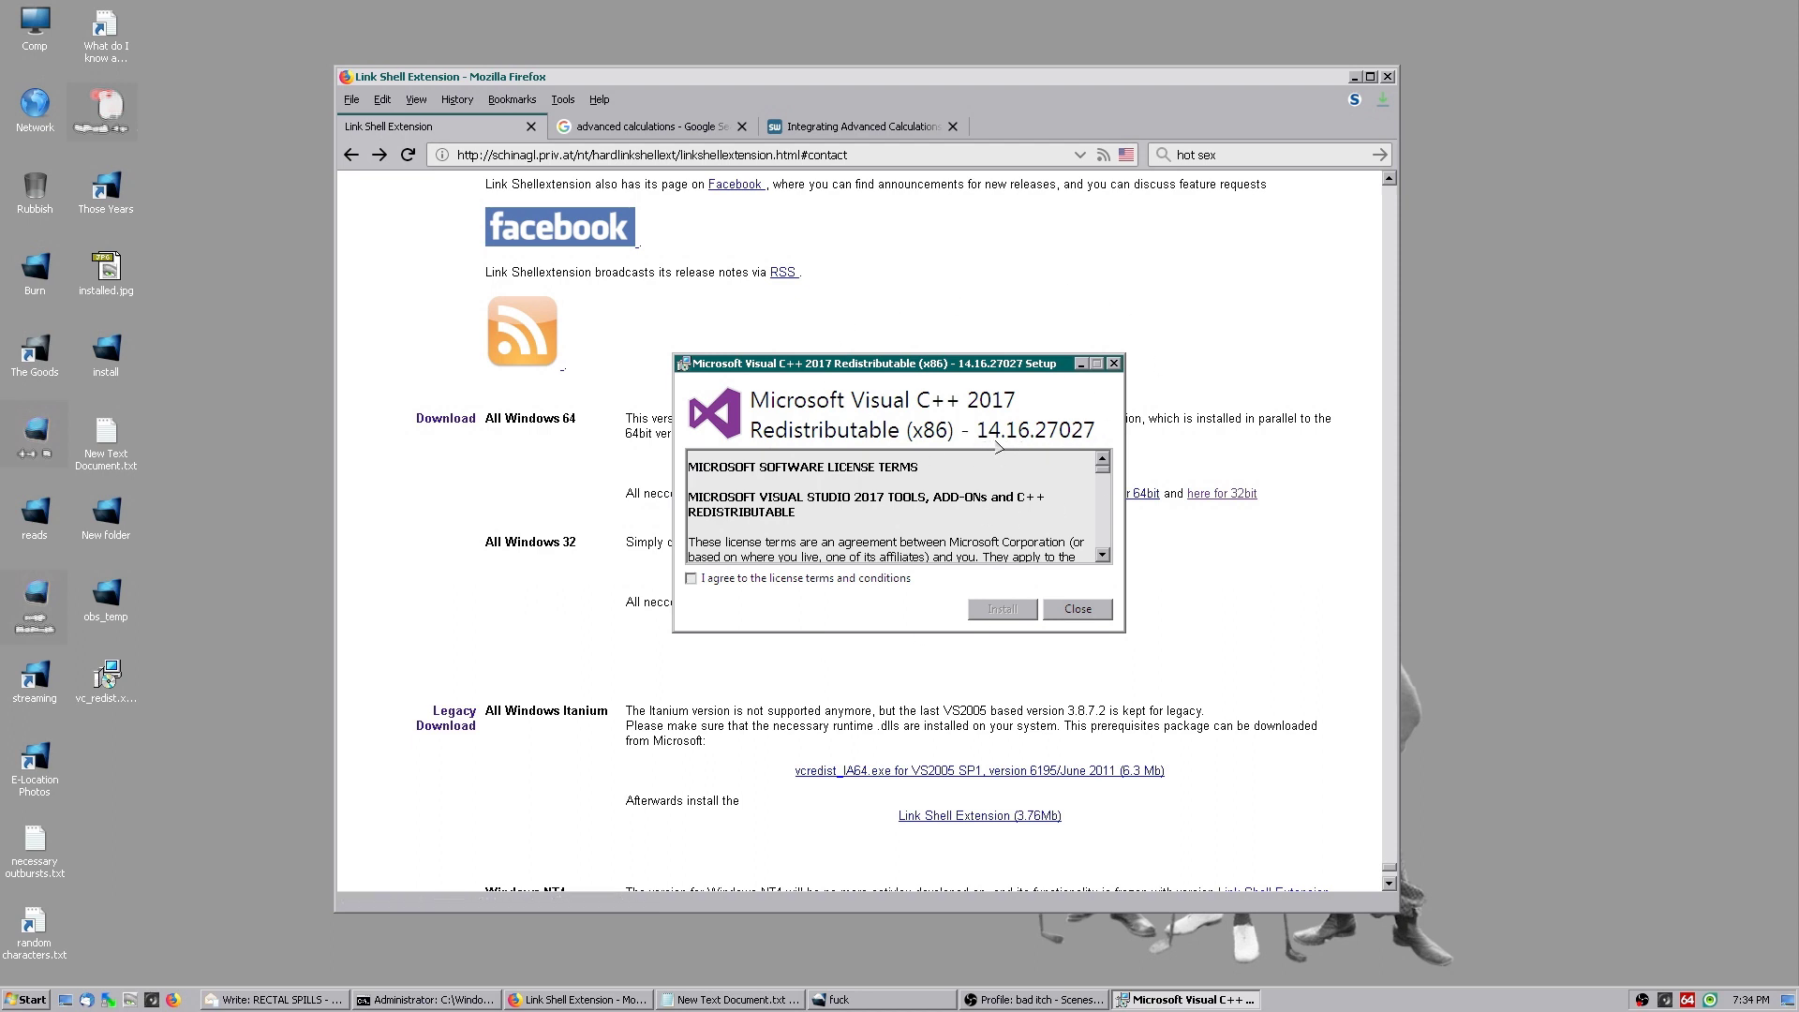
key(alt+F4)
Step: Delete vc_redist.x86.exe from the desktop and bring up the Start menu program list
right_click(133, 676)
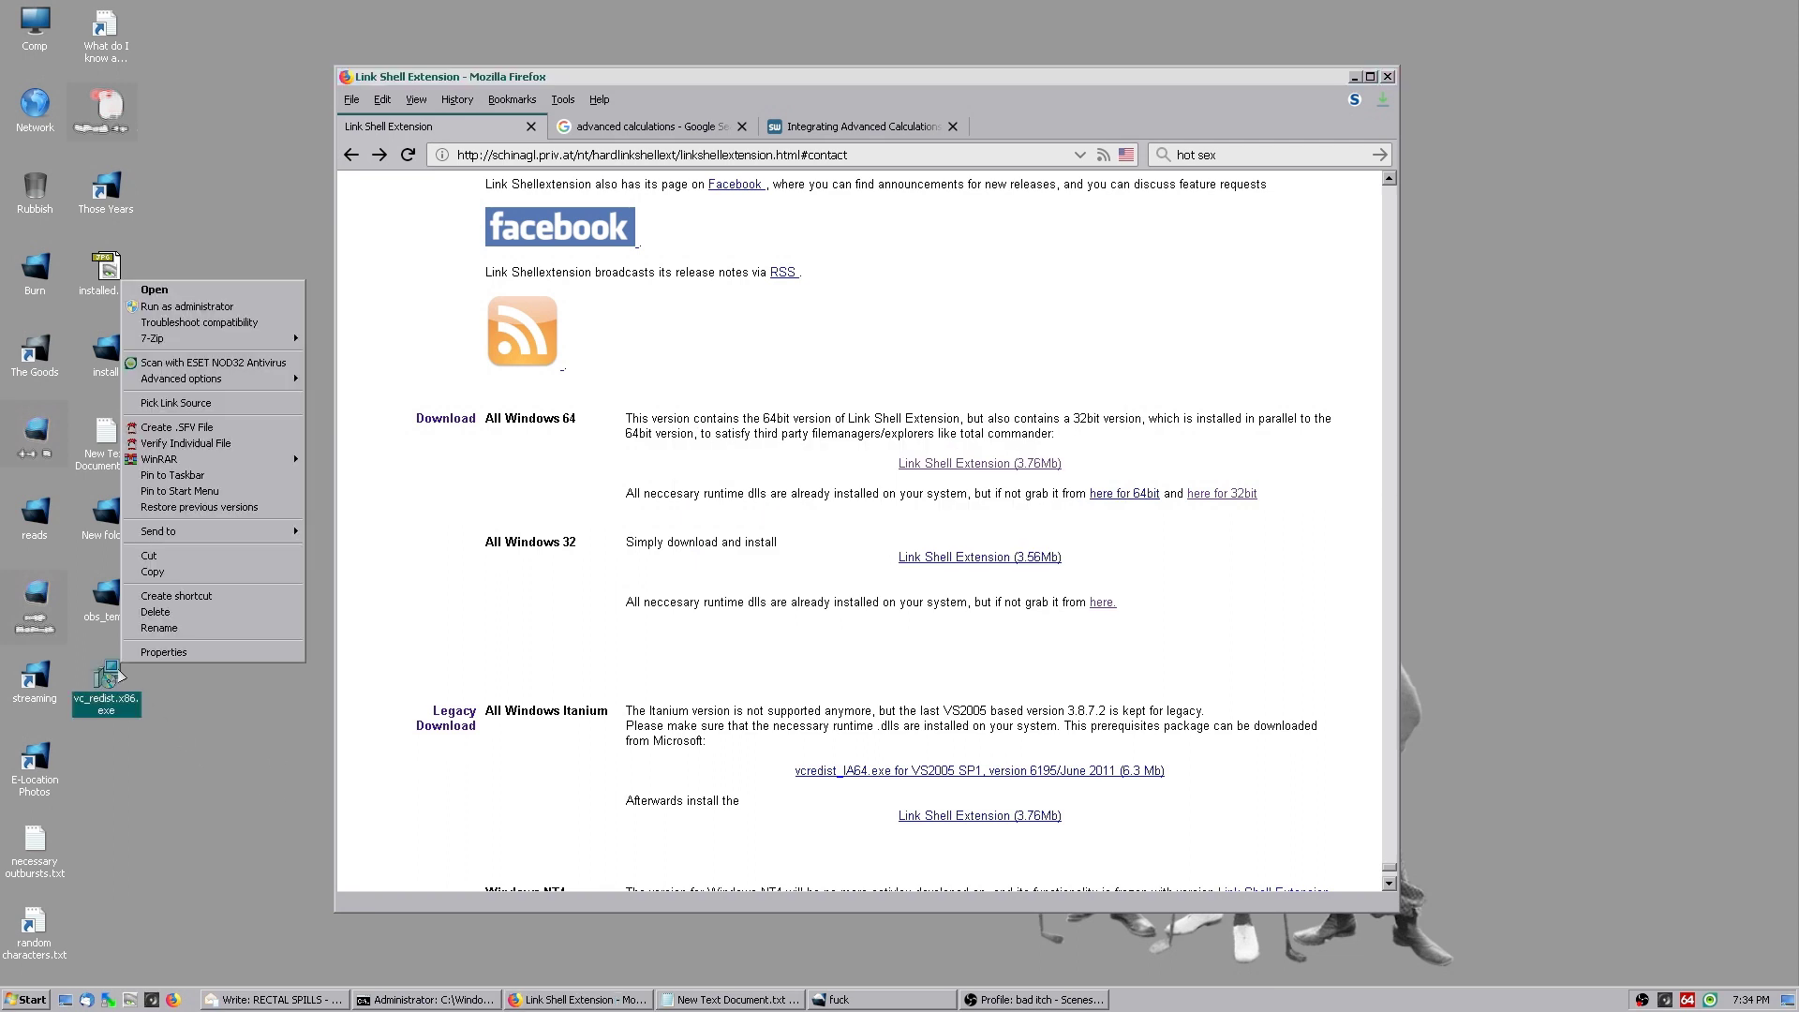
click(200, 616)
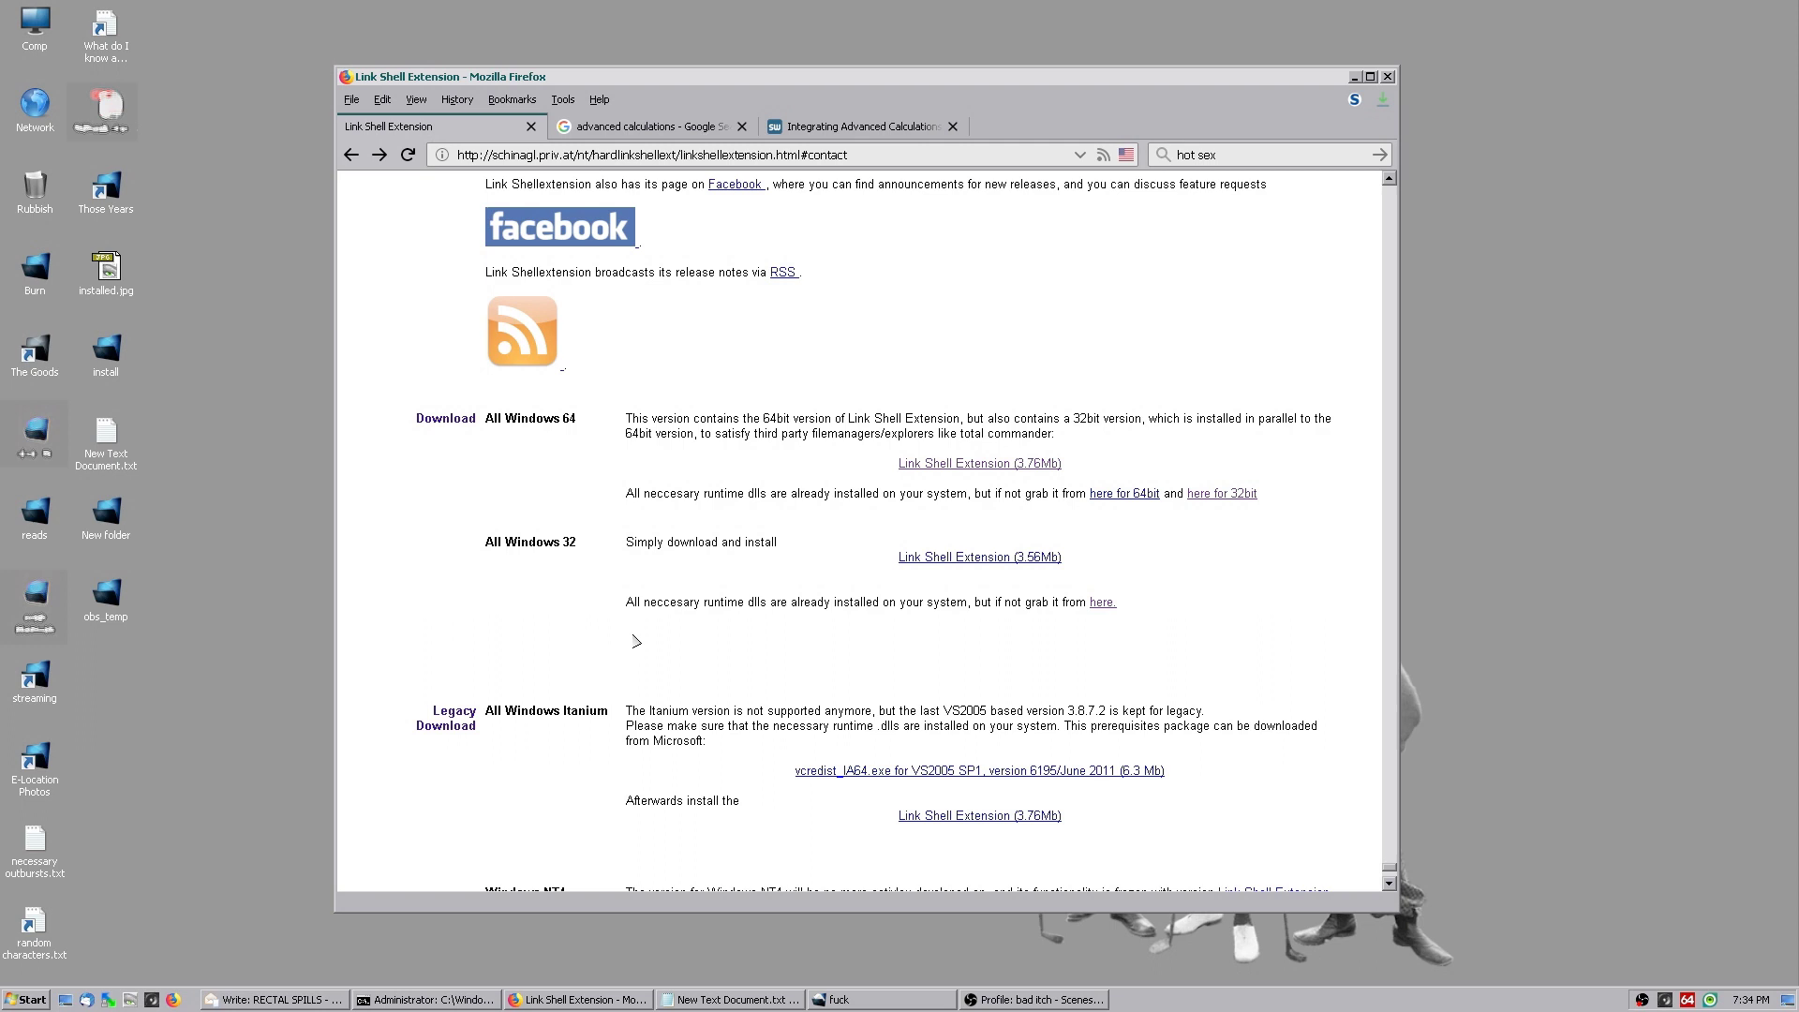
key(super)
click(122, 942)
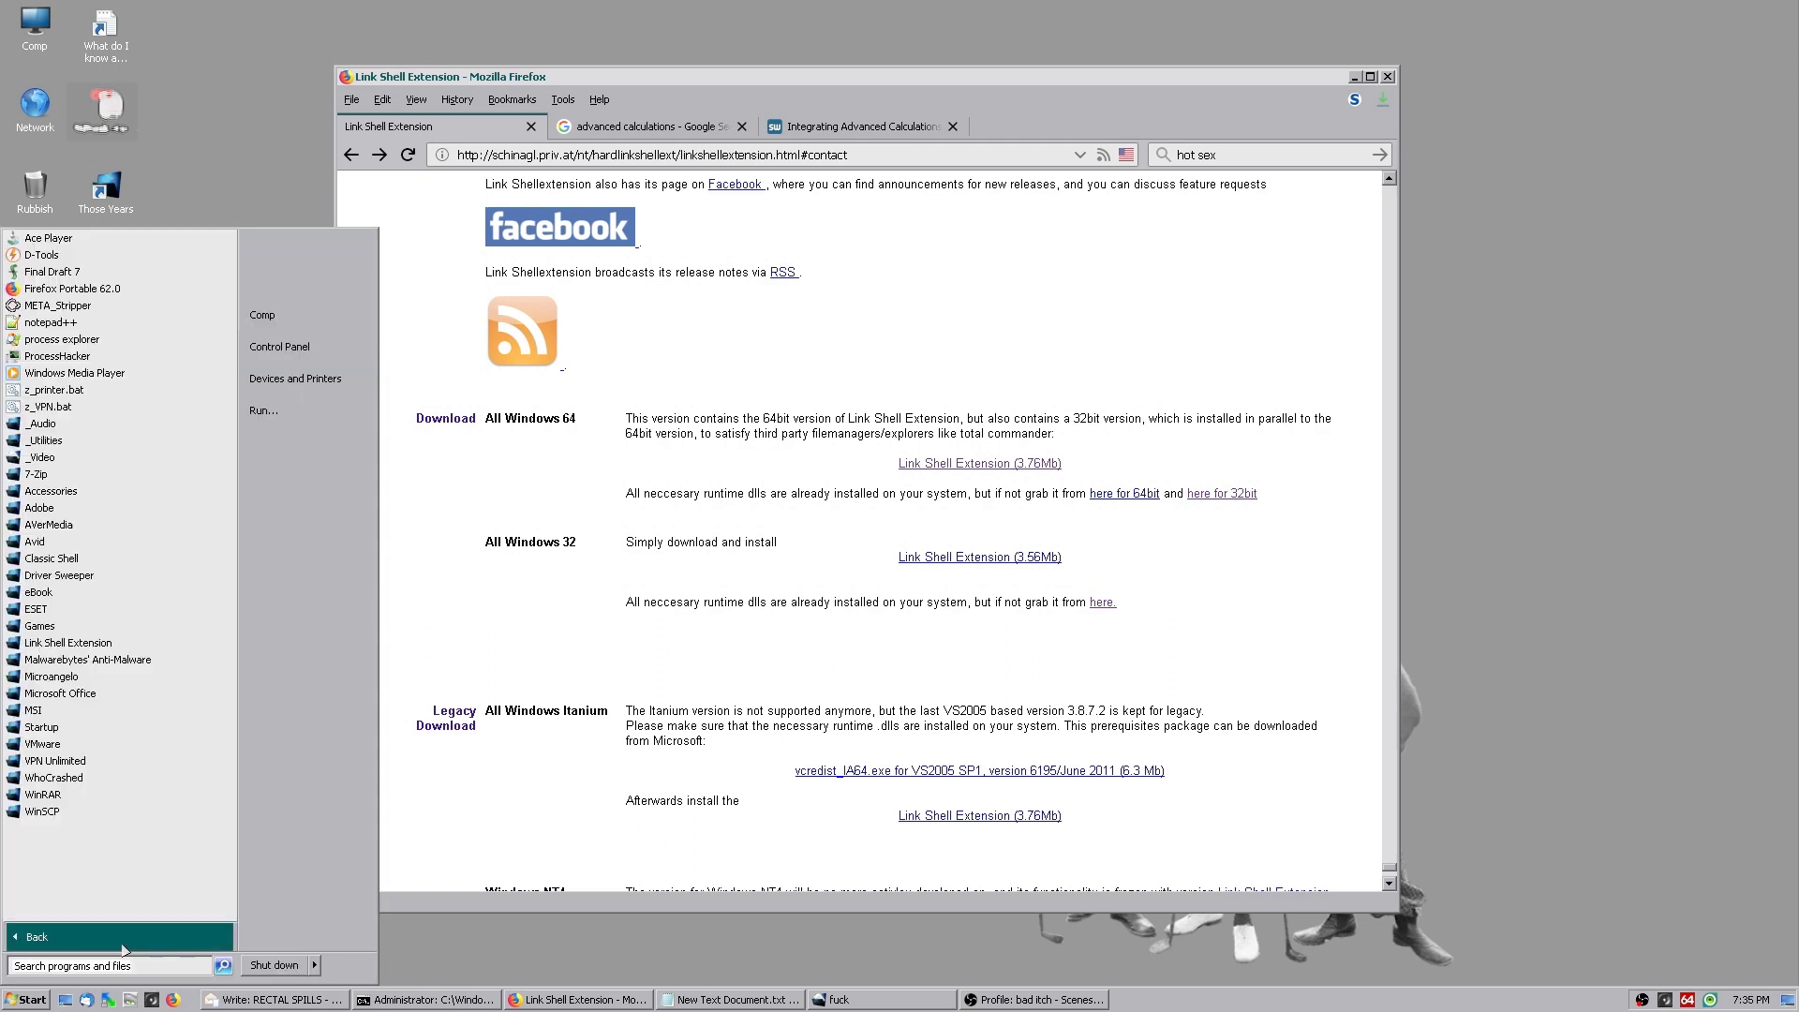
click(138, 647)
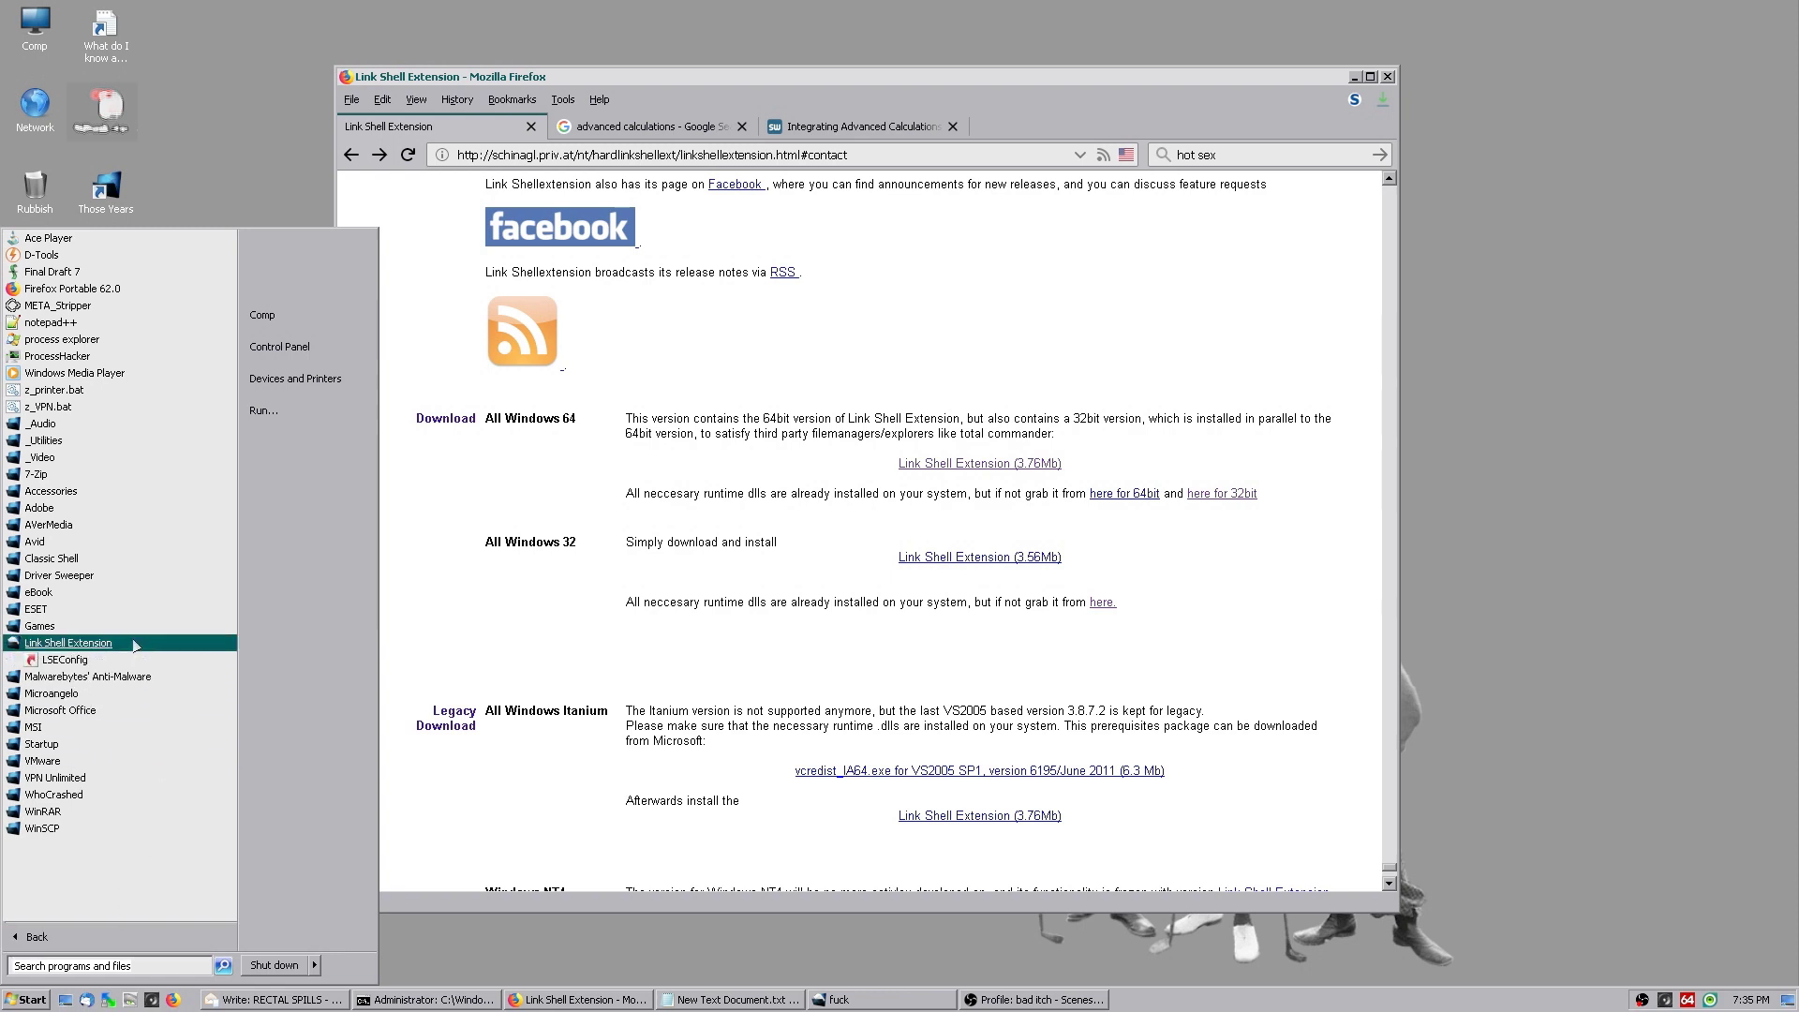
click(137, 660)
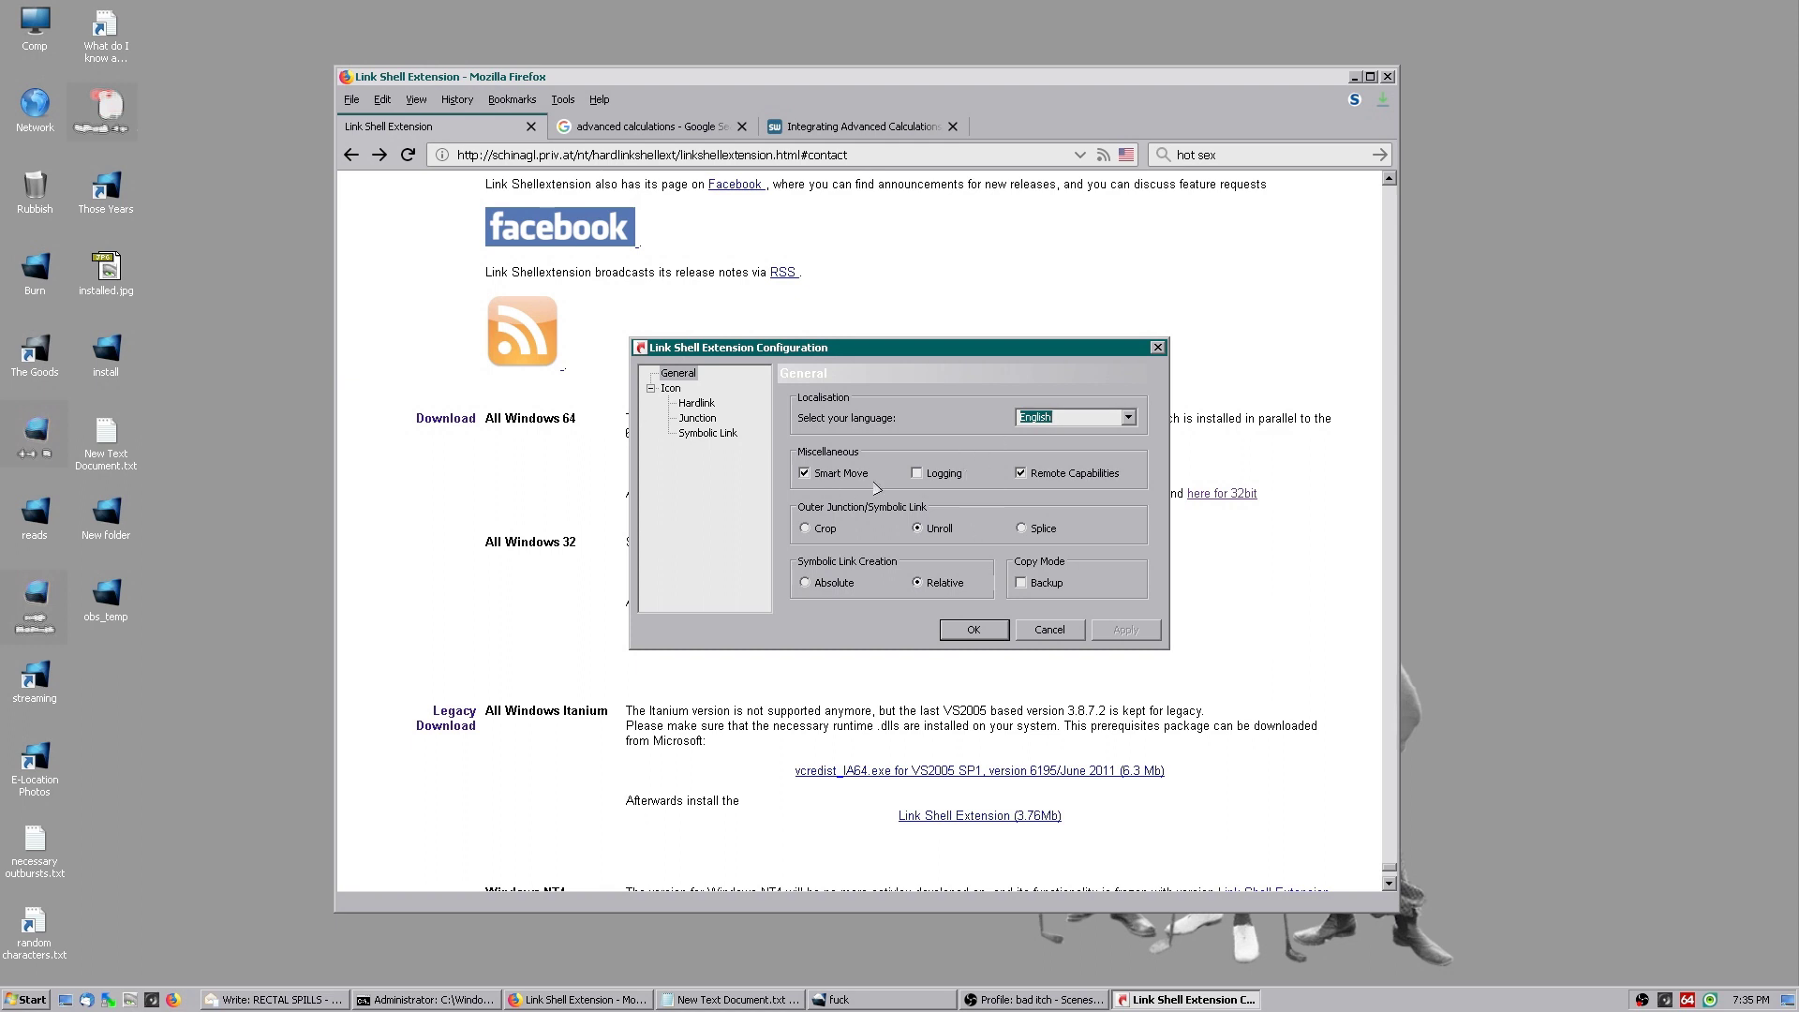
click(696, 403)
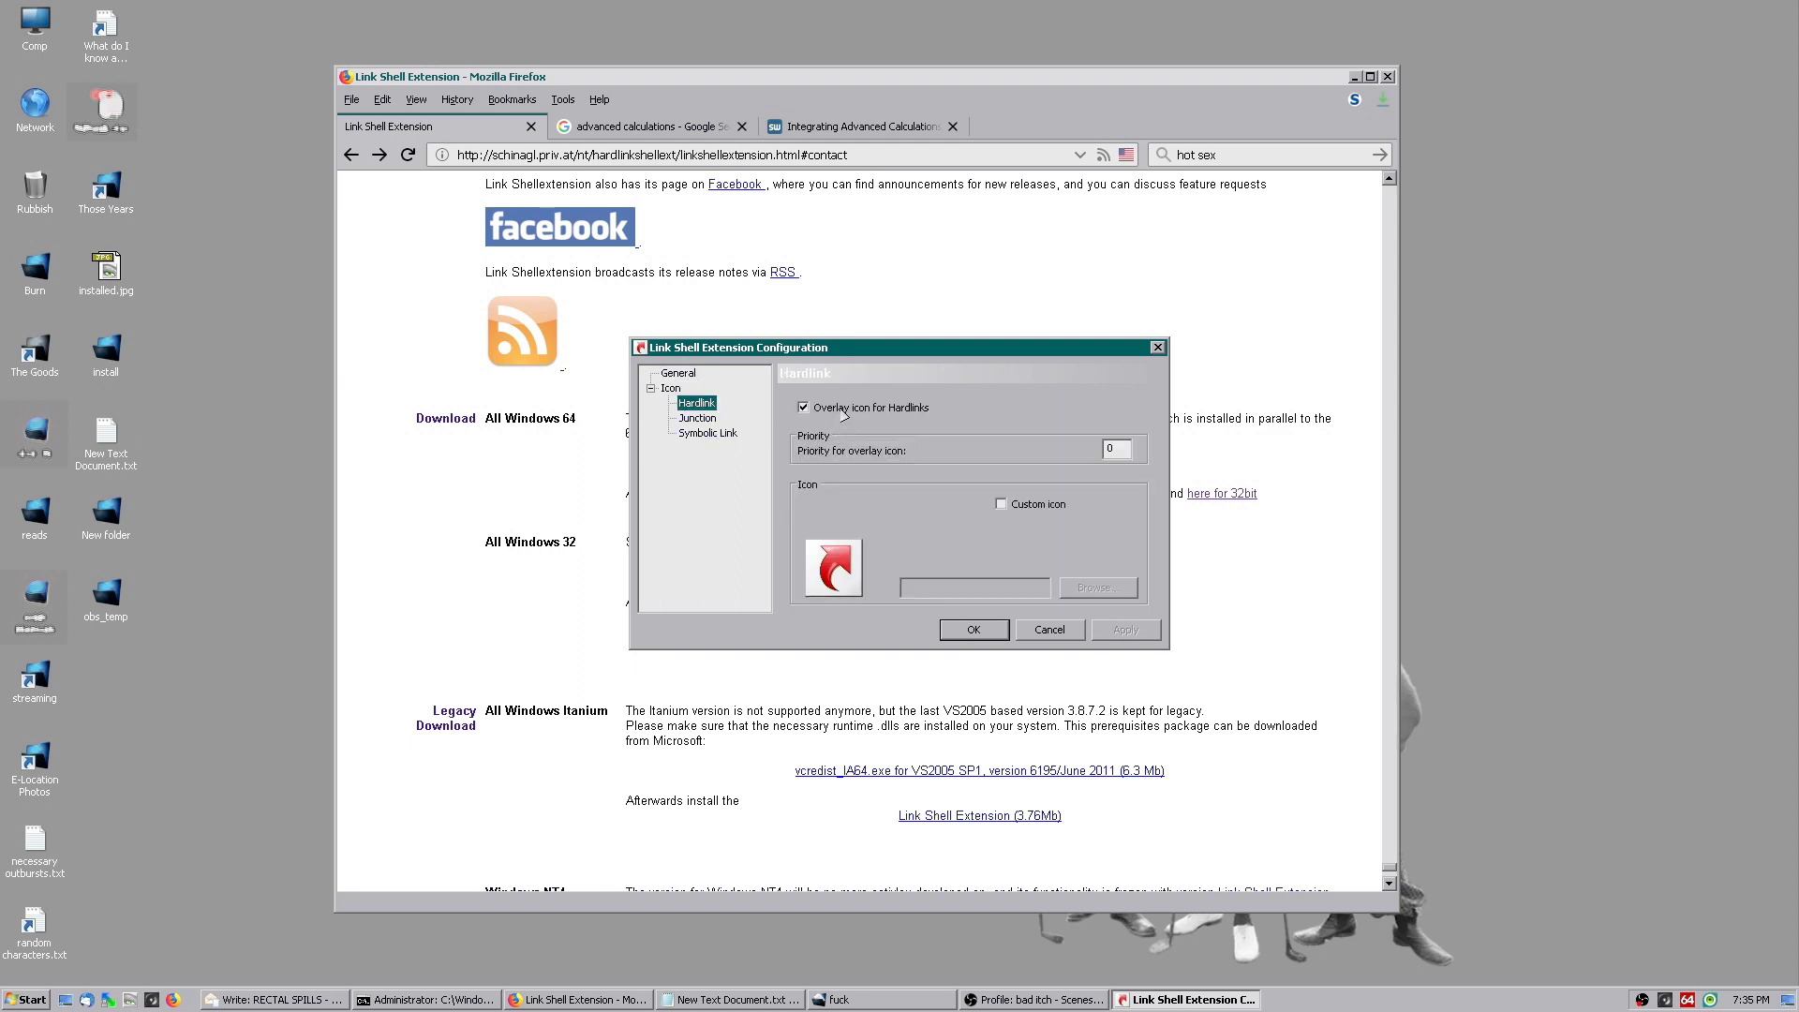
click(707, 433)
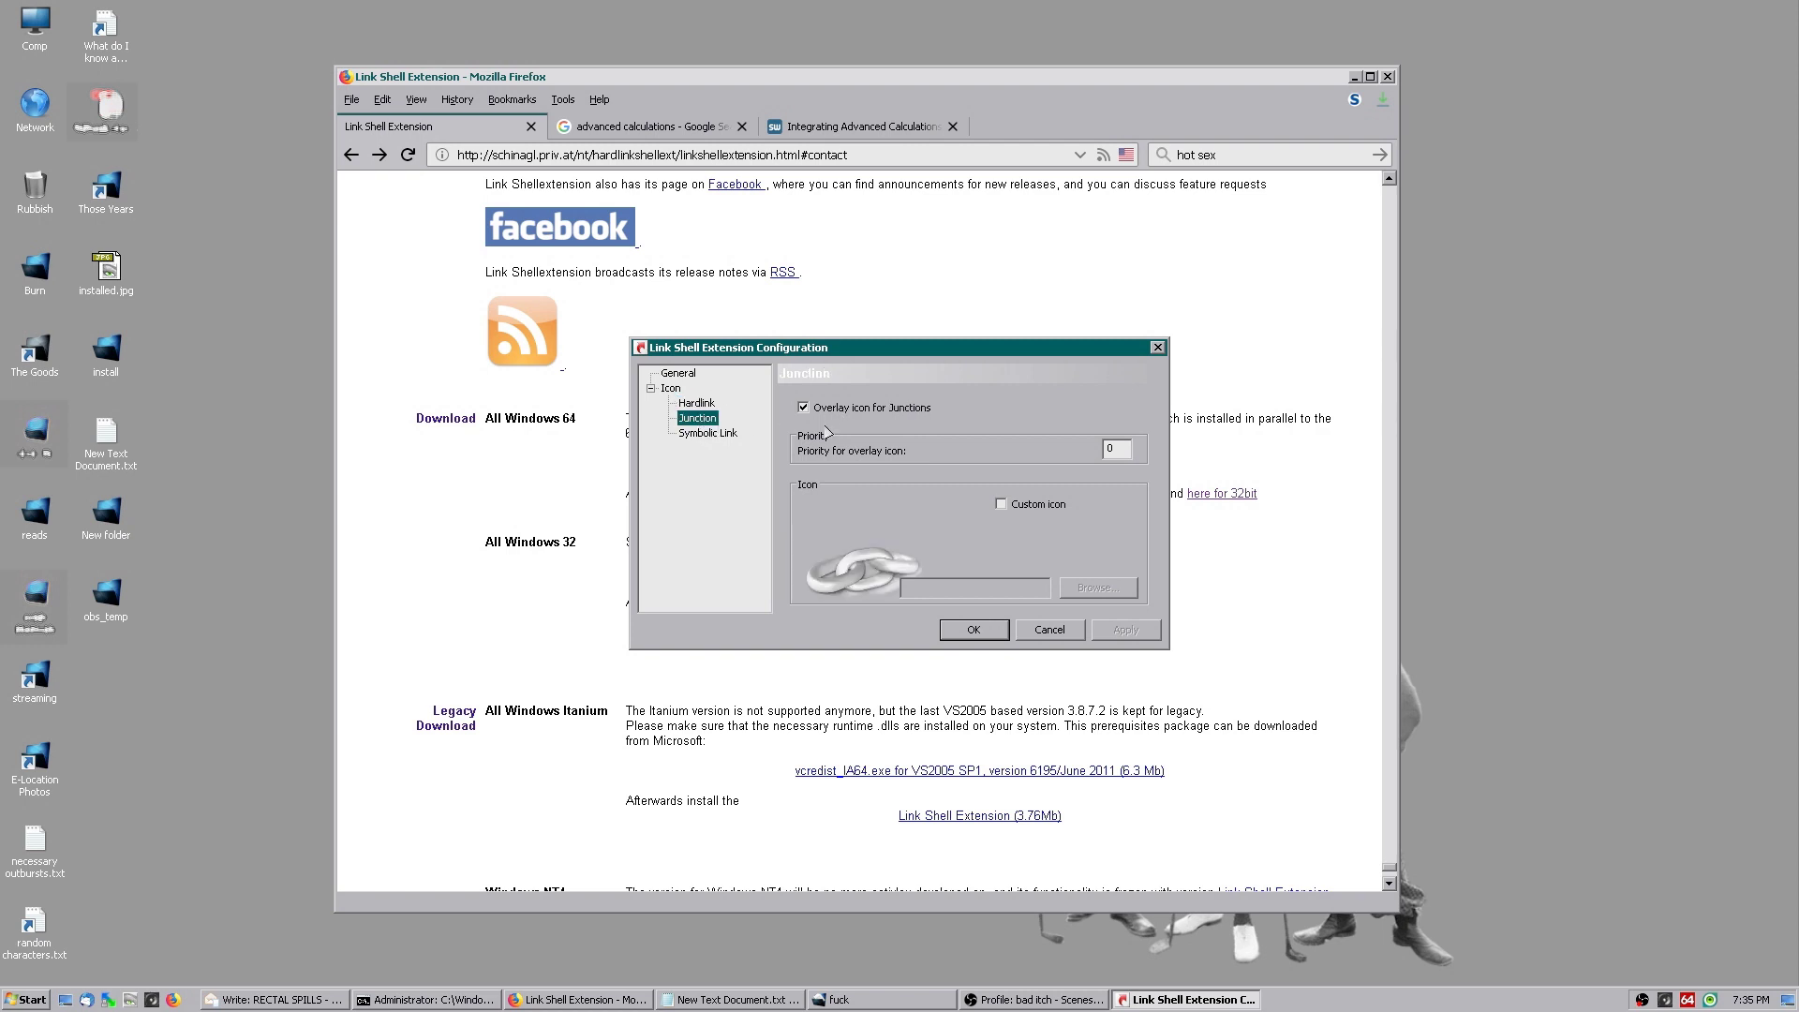
click(803, 408)
click(696, 403)
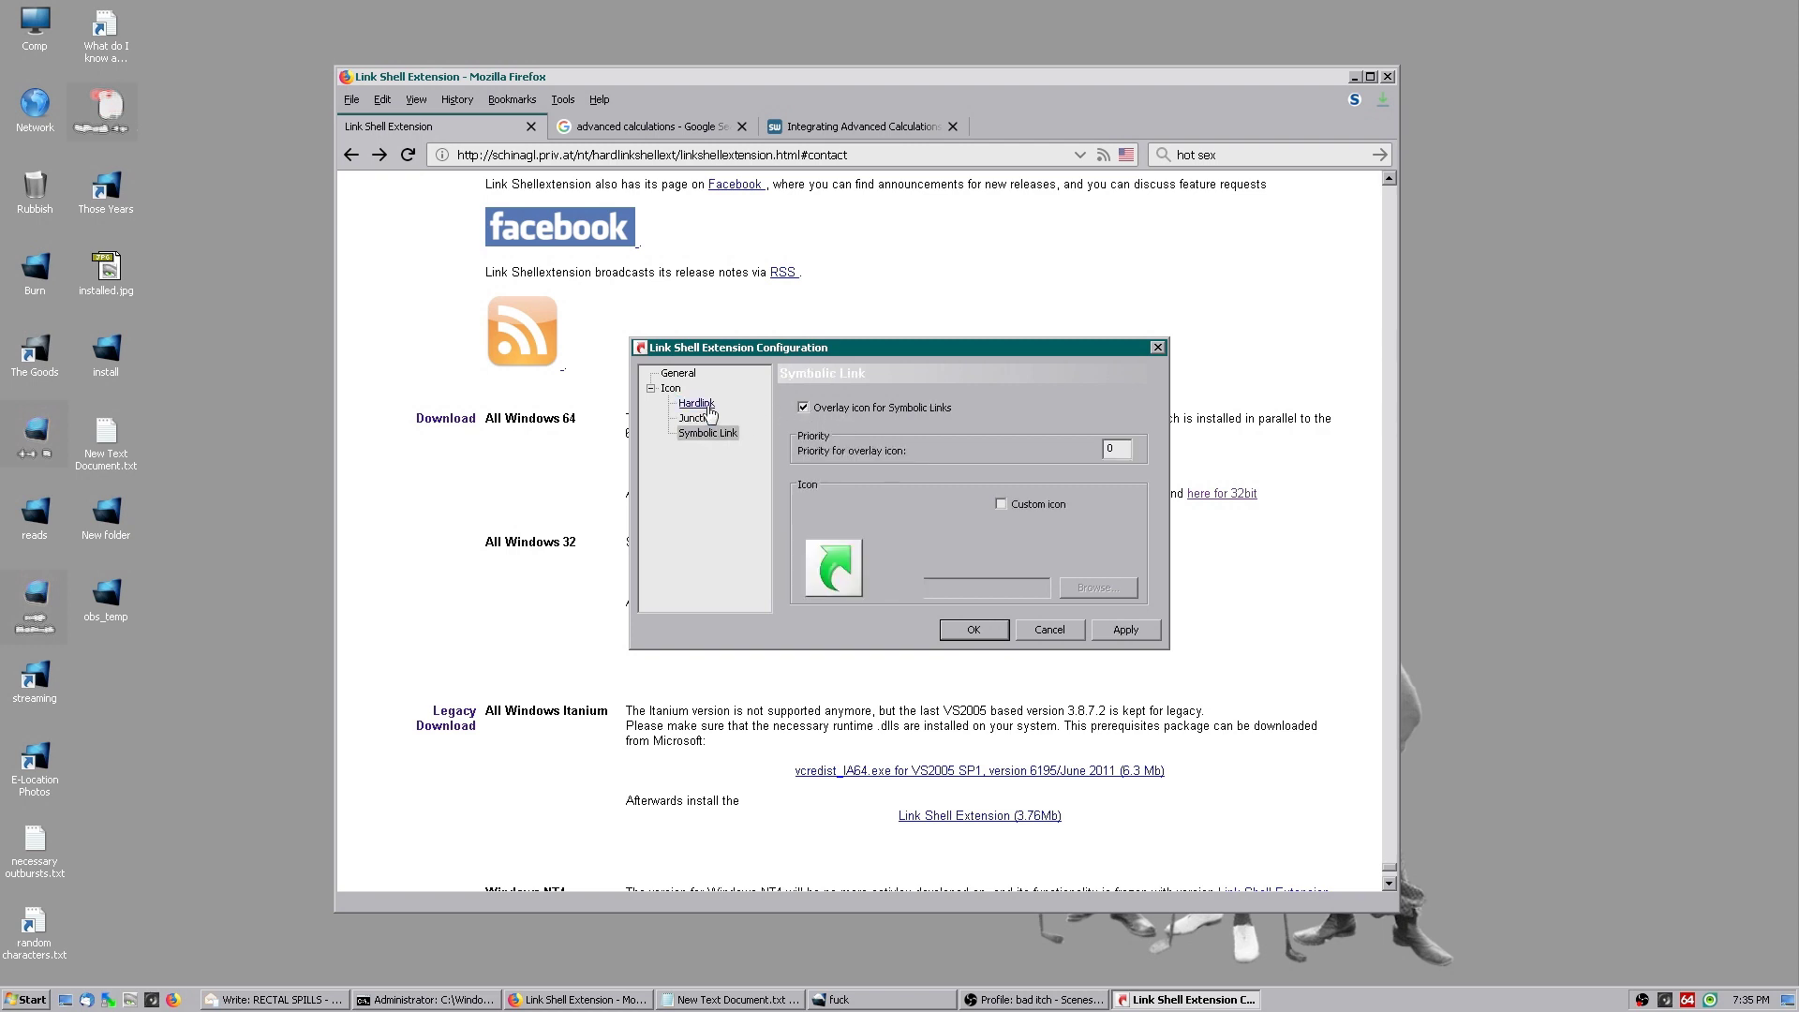
click(698, 418)
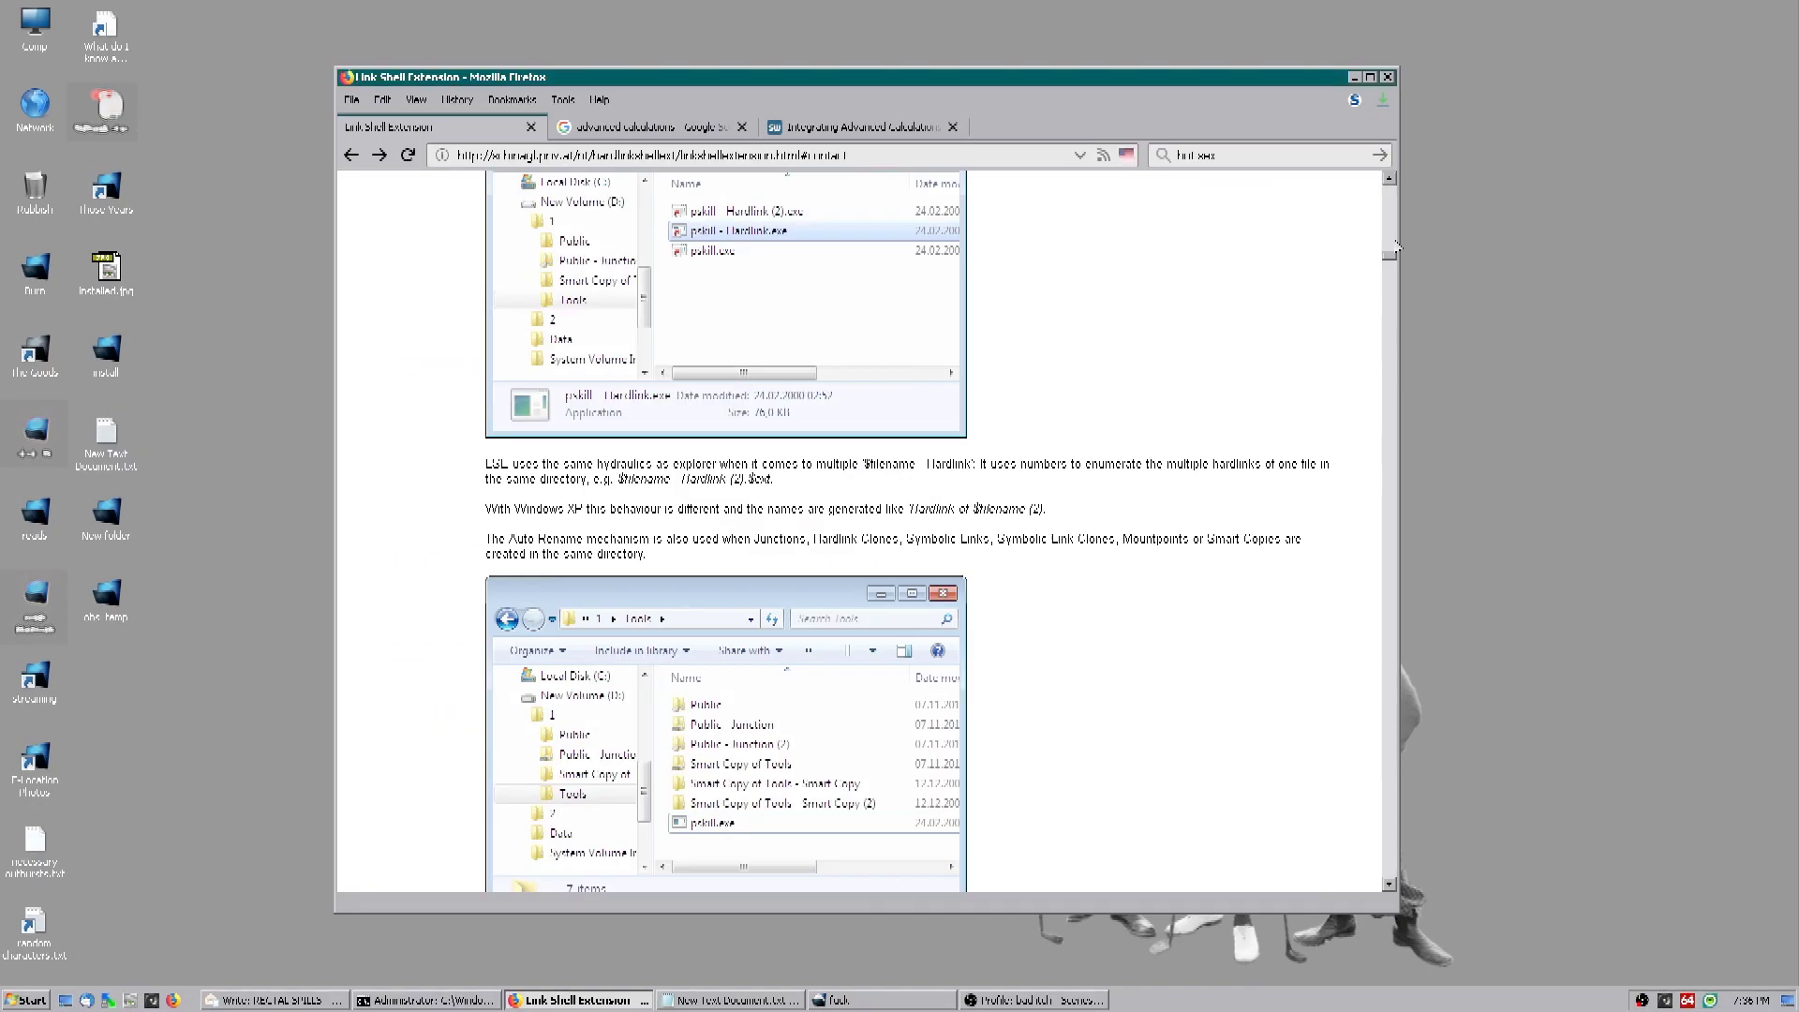
Step: Search the Link Shell Extension page text for 'junc'
scroll(1212, 562, down, 5)
scroll(820, 572, up, 15)
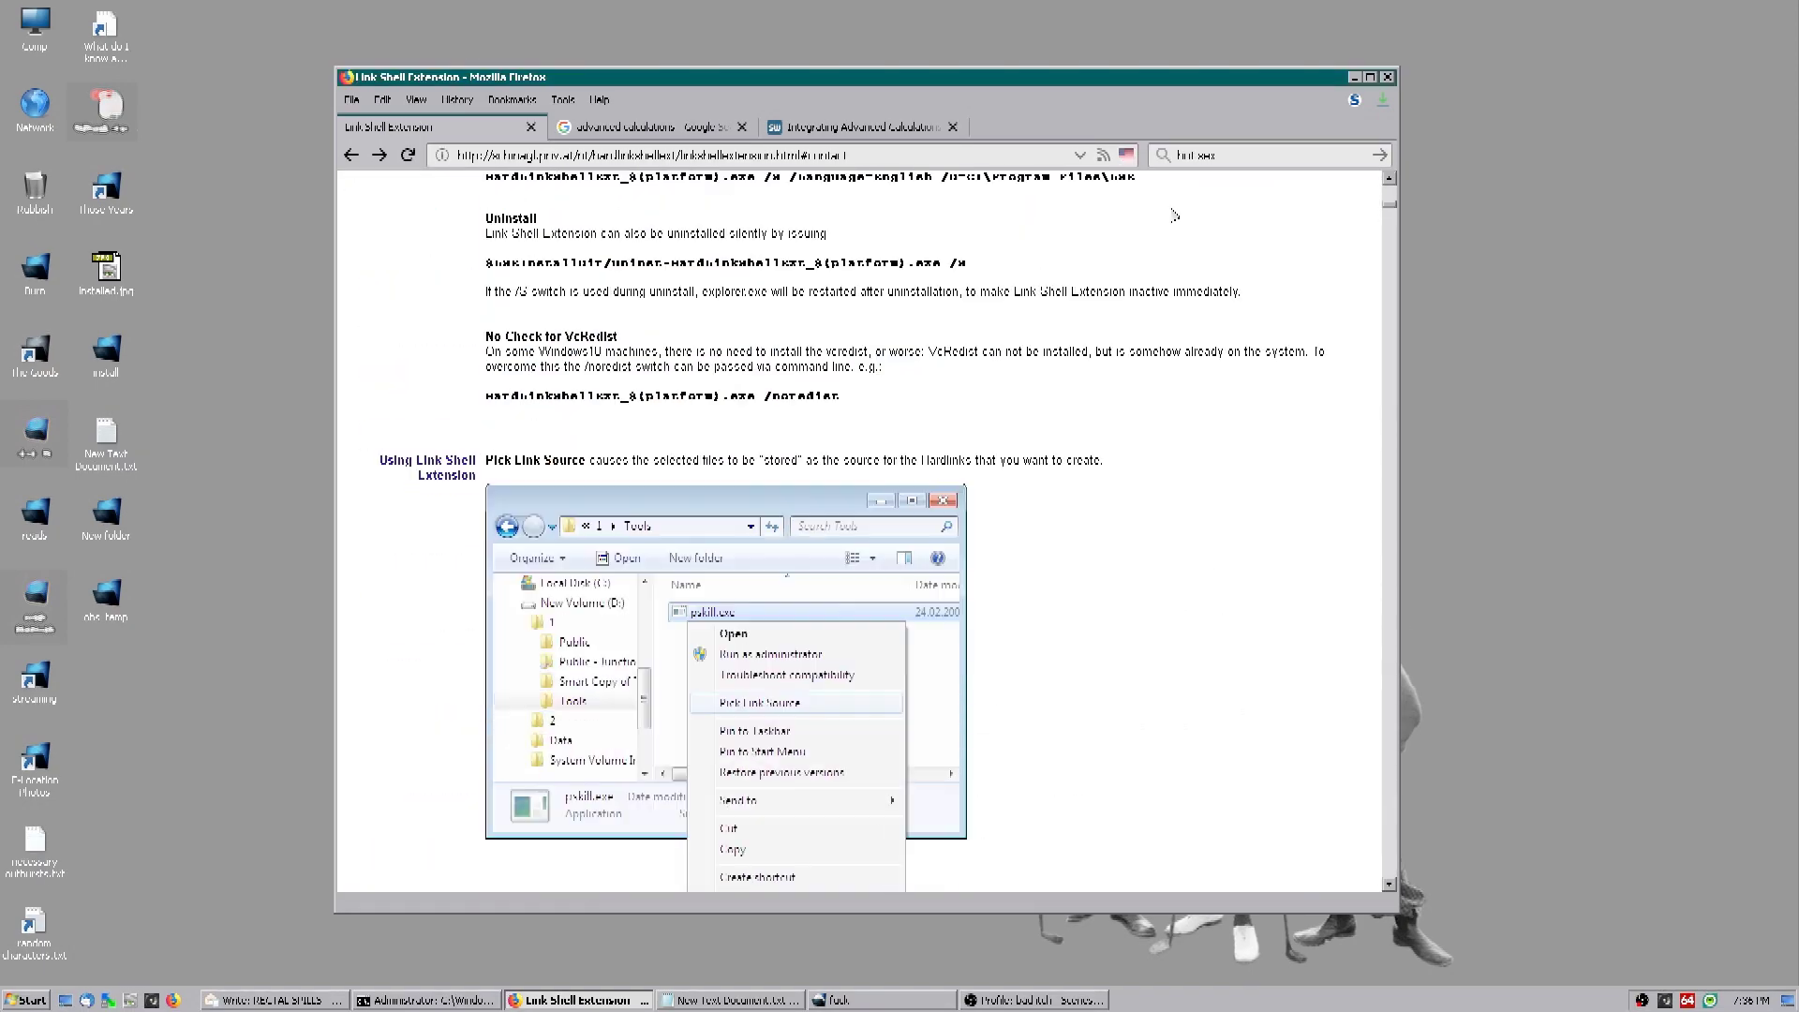
scroll(718, 474, down, 1)
double_click(718, 473)
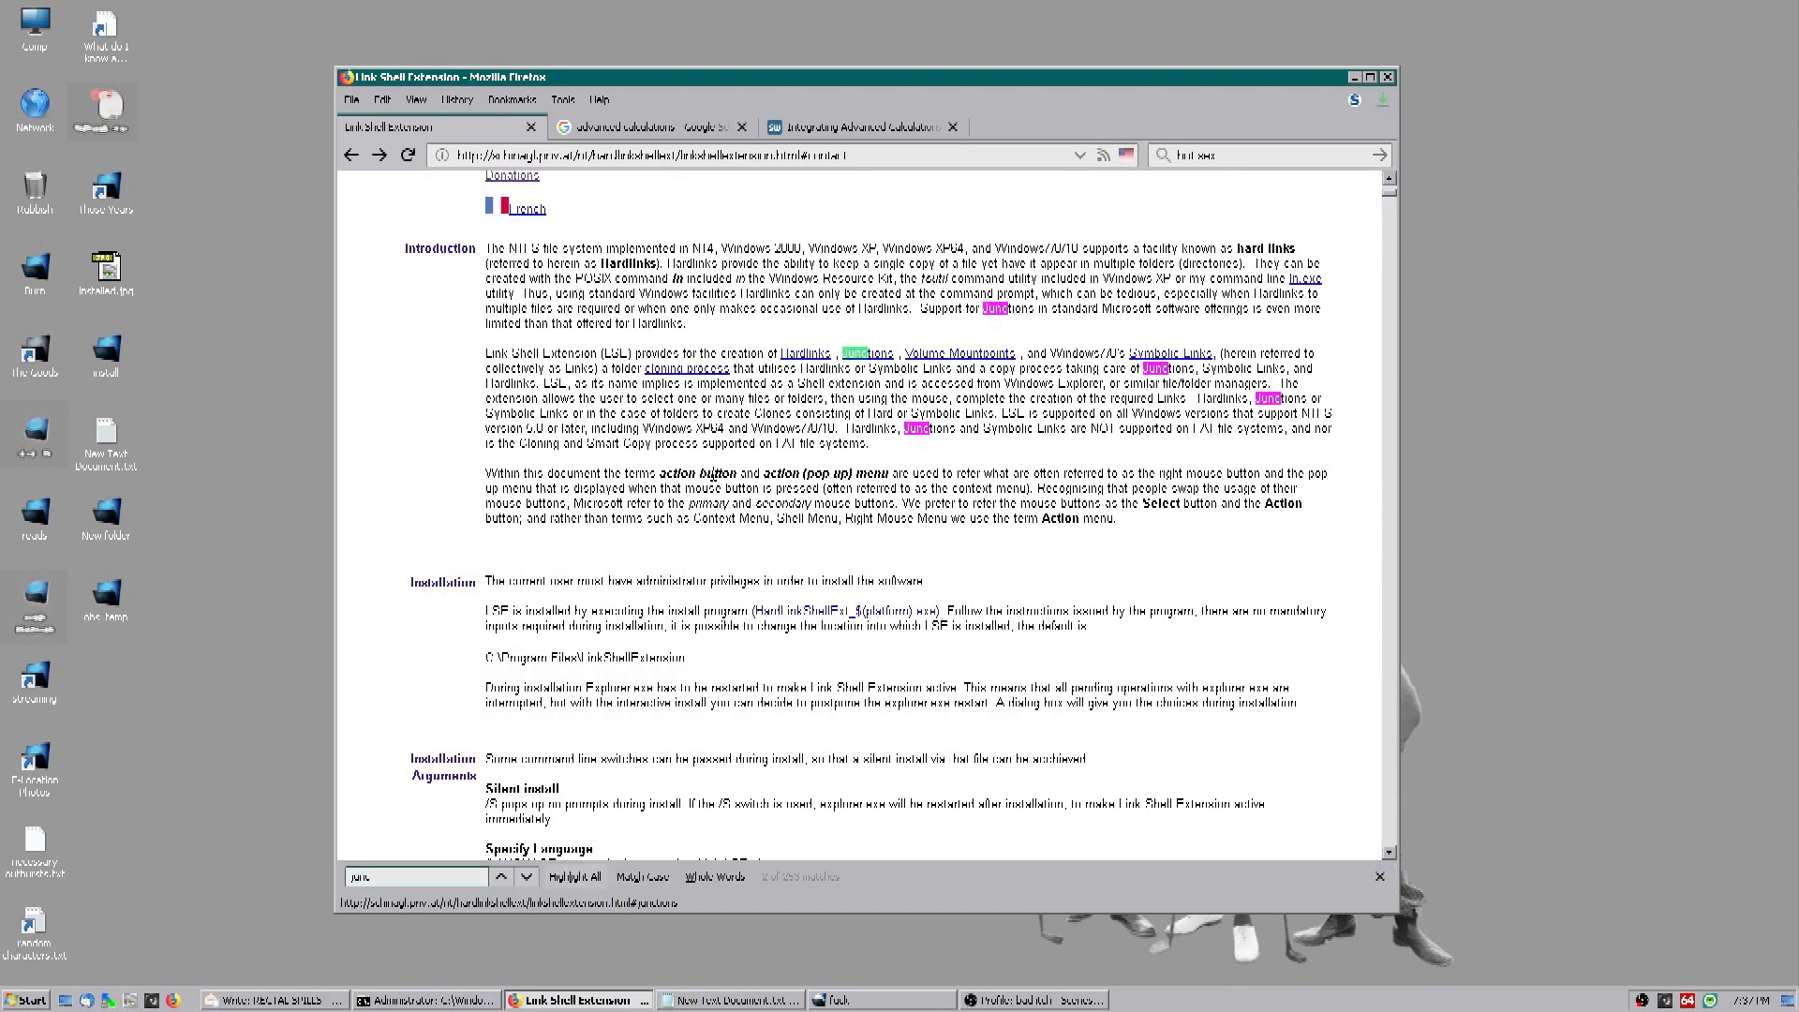
right_click(132, 714)
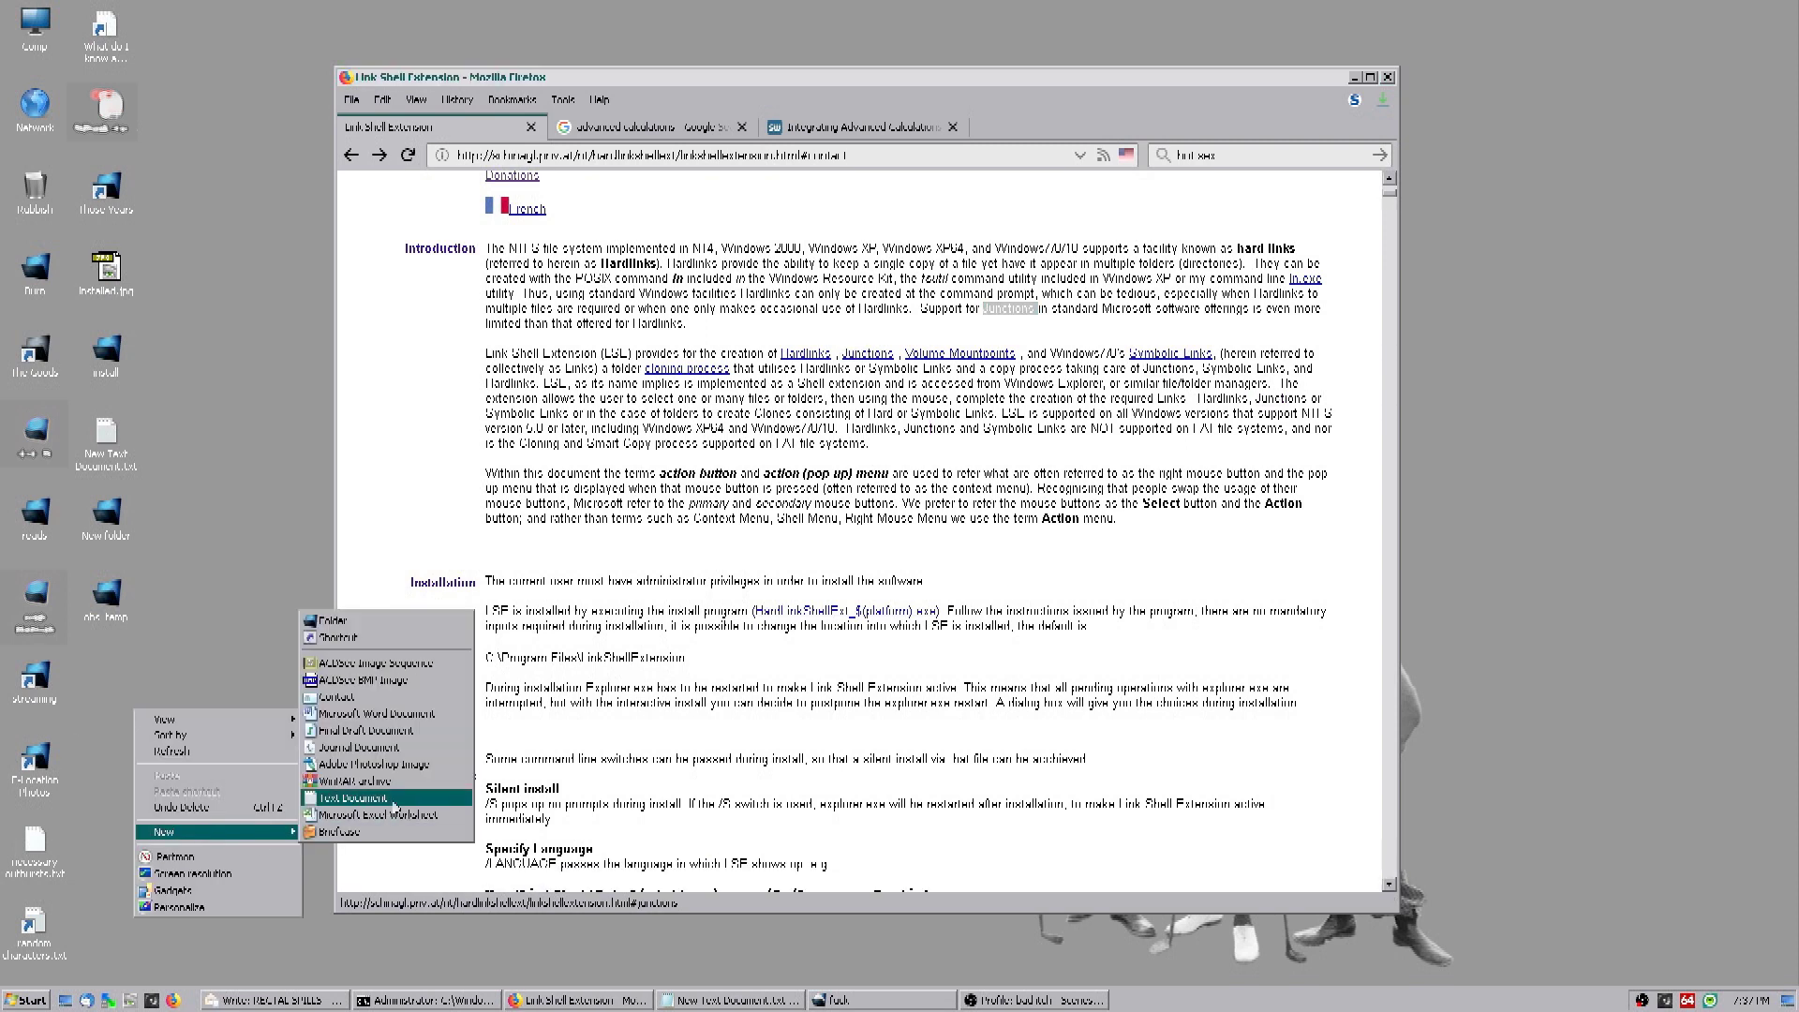
click(1009, 297)
key(ctrl+f)
text(junc)
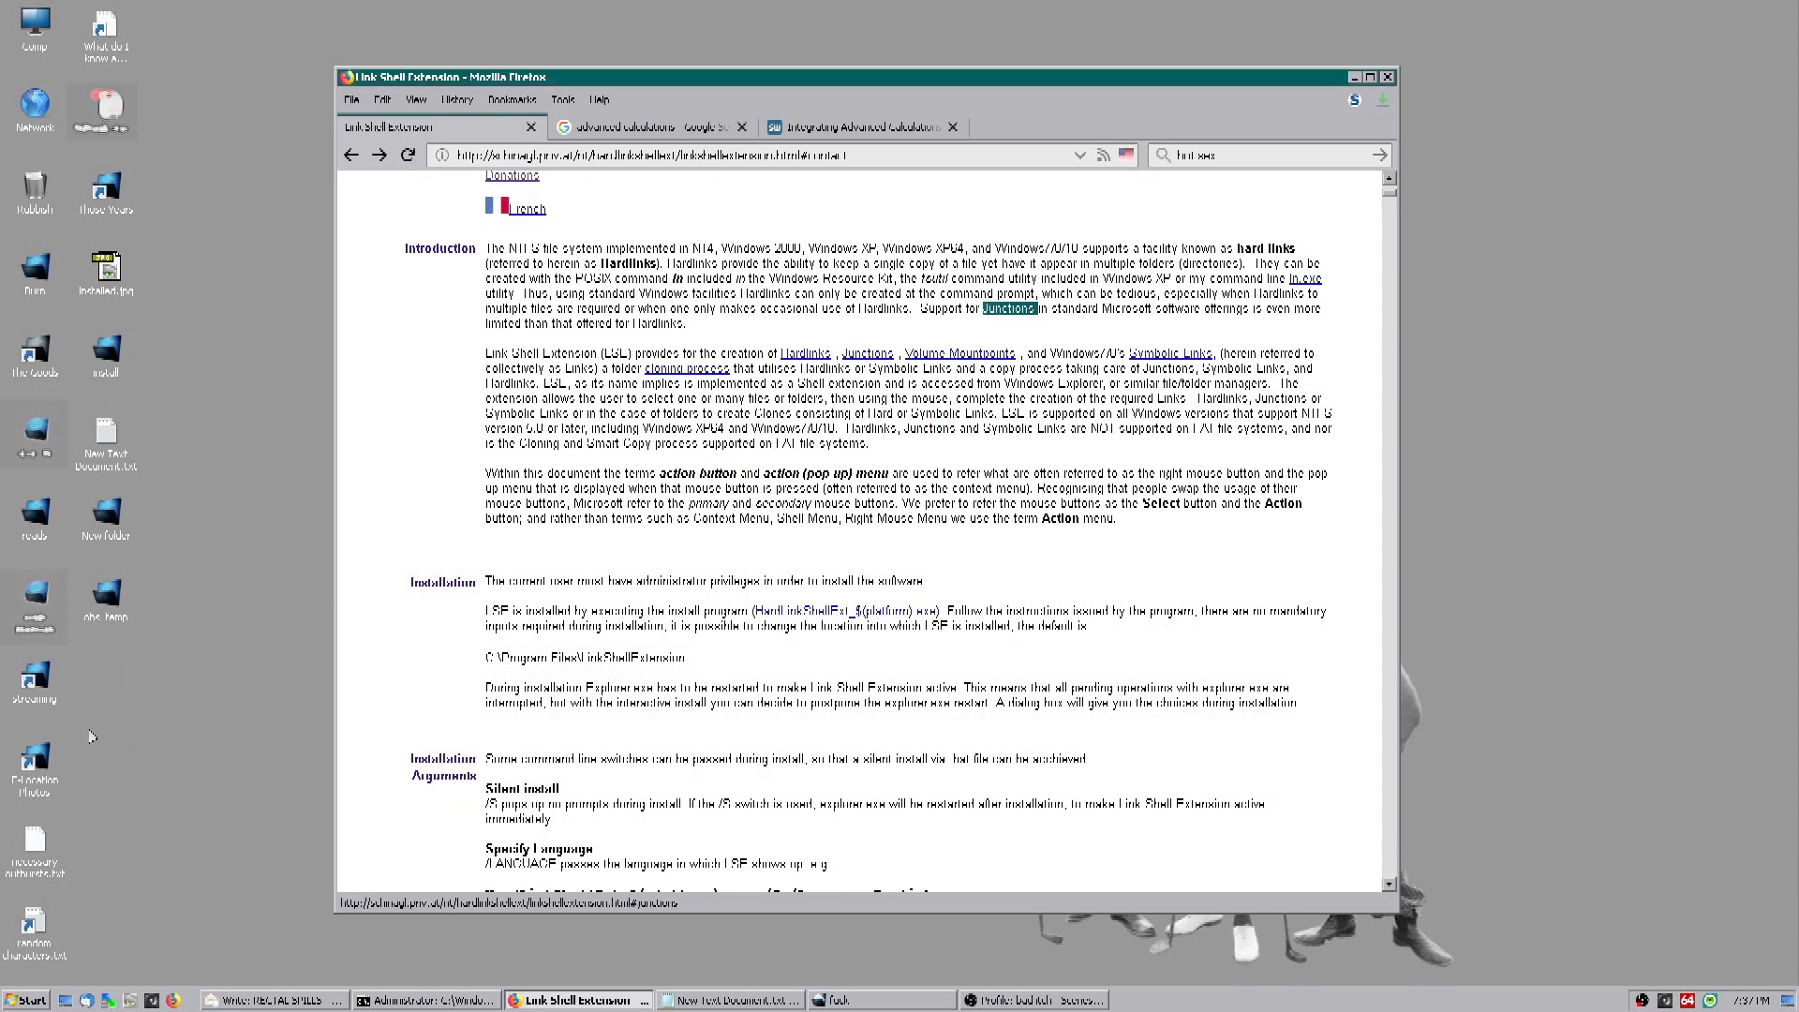
Step: Create a new text document on the desktop and open it
right_click(132, 715)
click(375, 801)
key(Return)
key(Return)
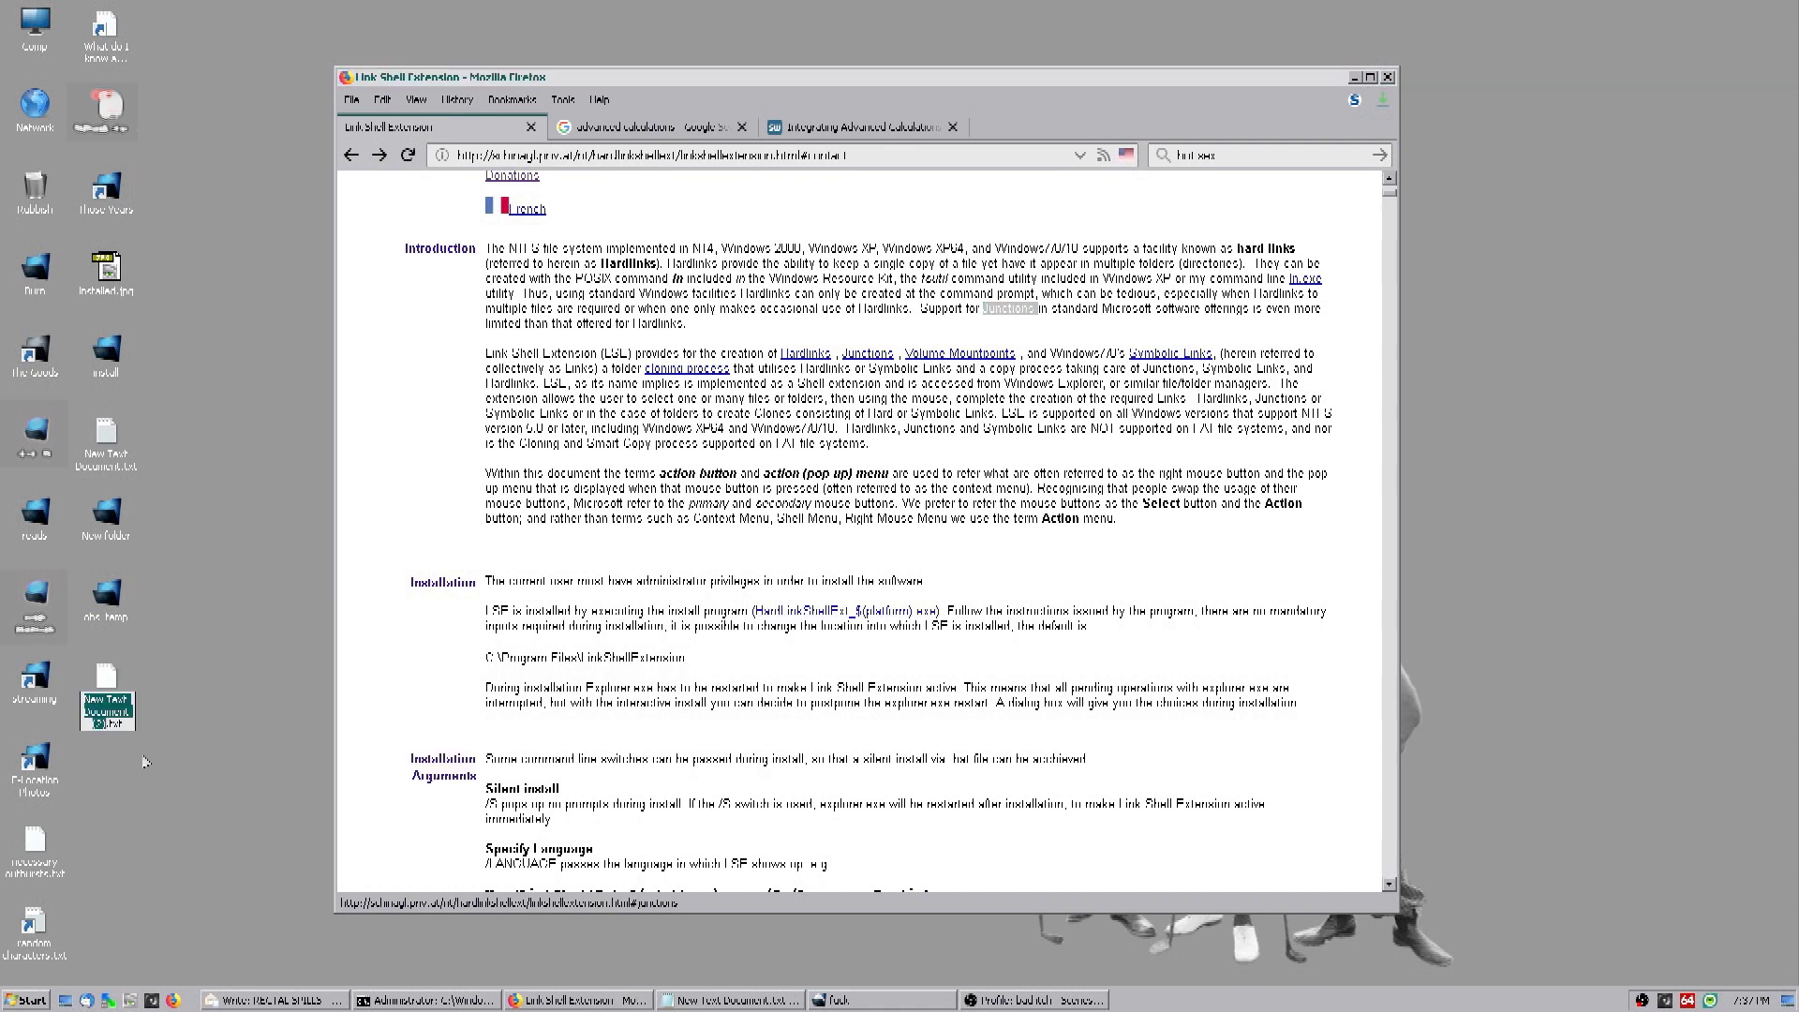
Step: Type the line 'HOYL SHIT THIS IS COMPLICATED STUFF'
text(HOYL SHIT THIS IS)
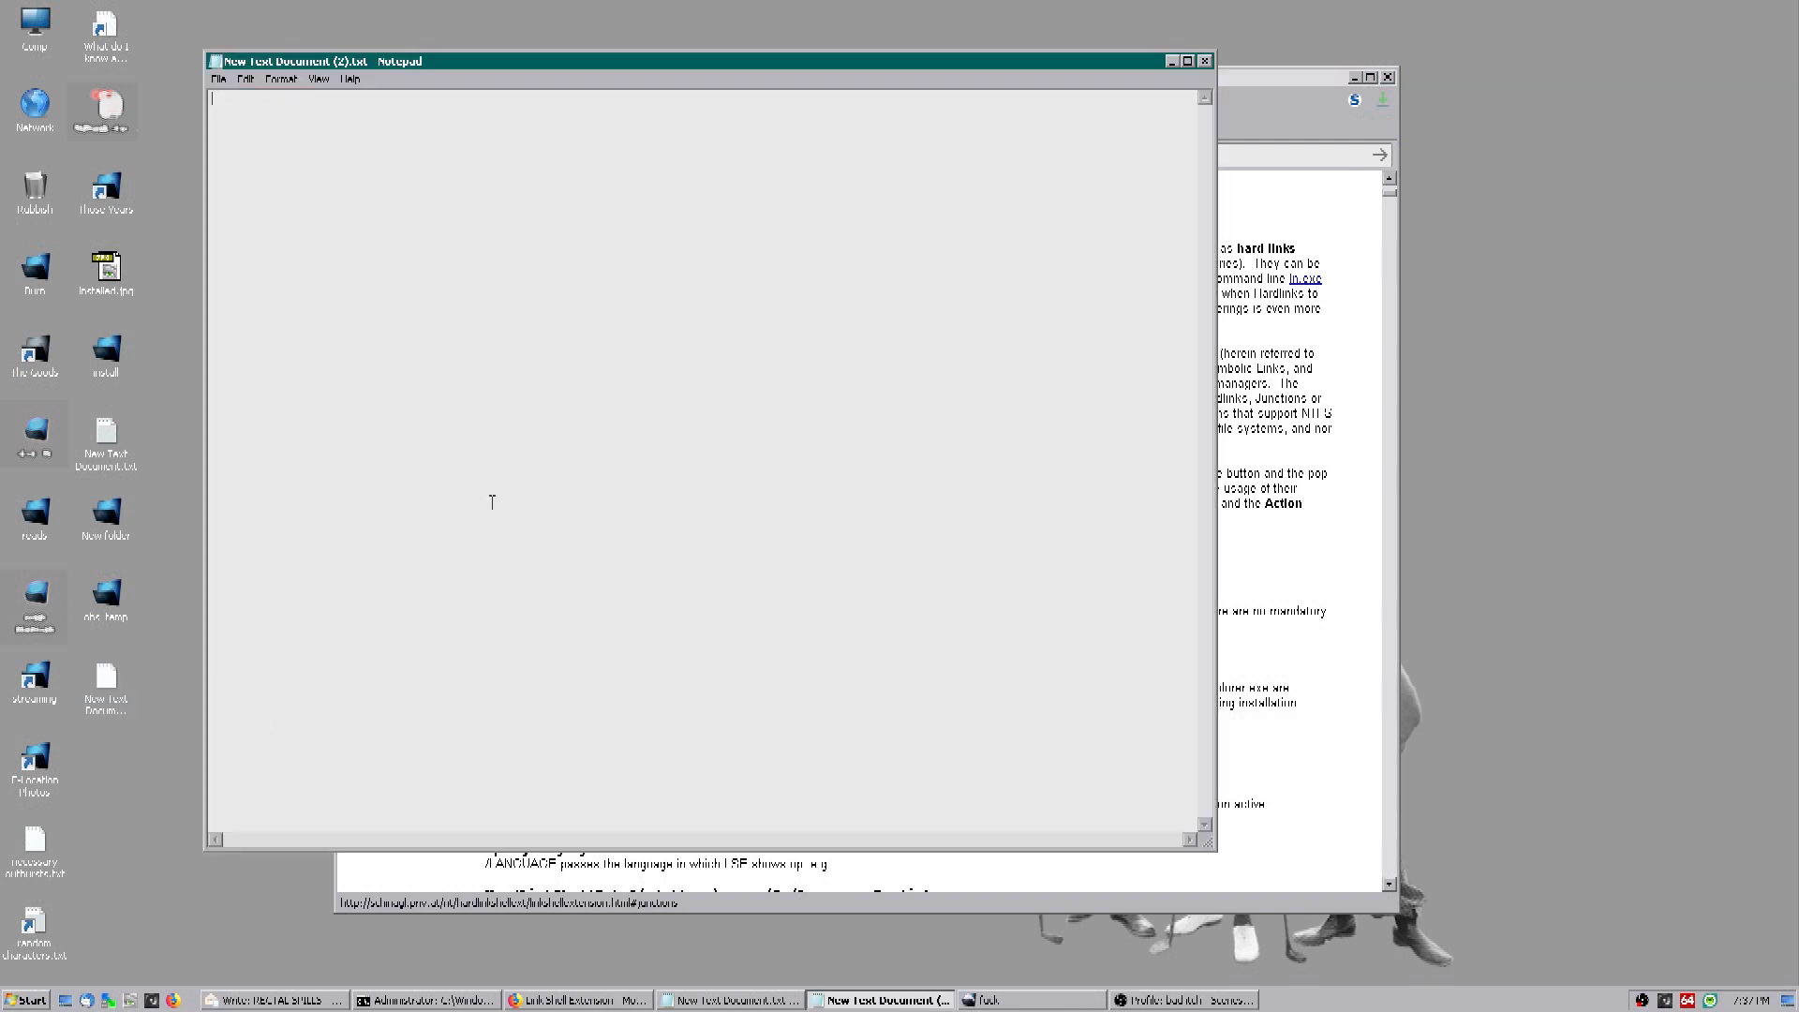
text(HOYL SHIT THIS IS COM)
text(PLICATED)
text(COMPLICATED STUFF)
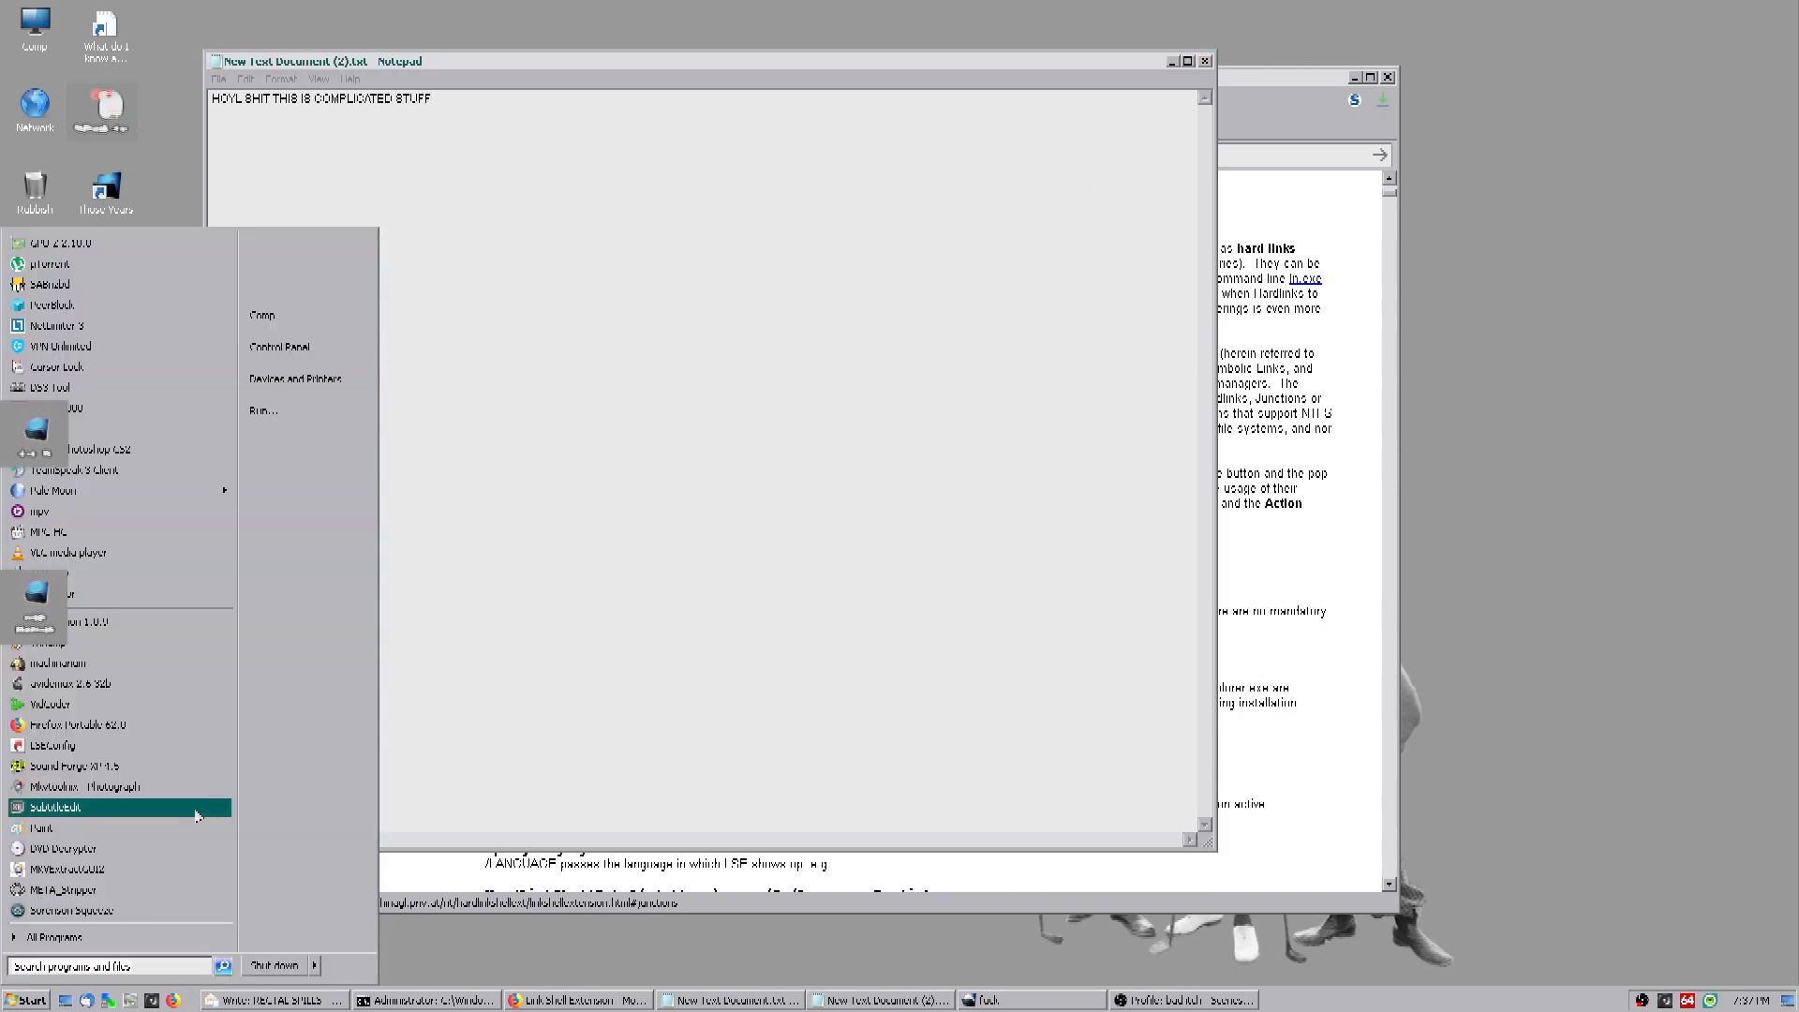
Step: Try calculations of 4600 and 38000* in Calculator, clearing it back to zero
text(46)
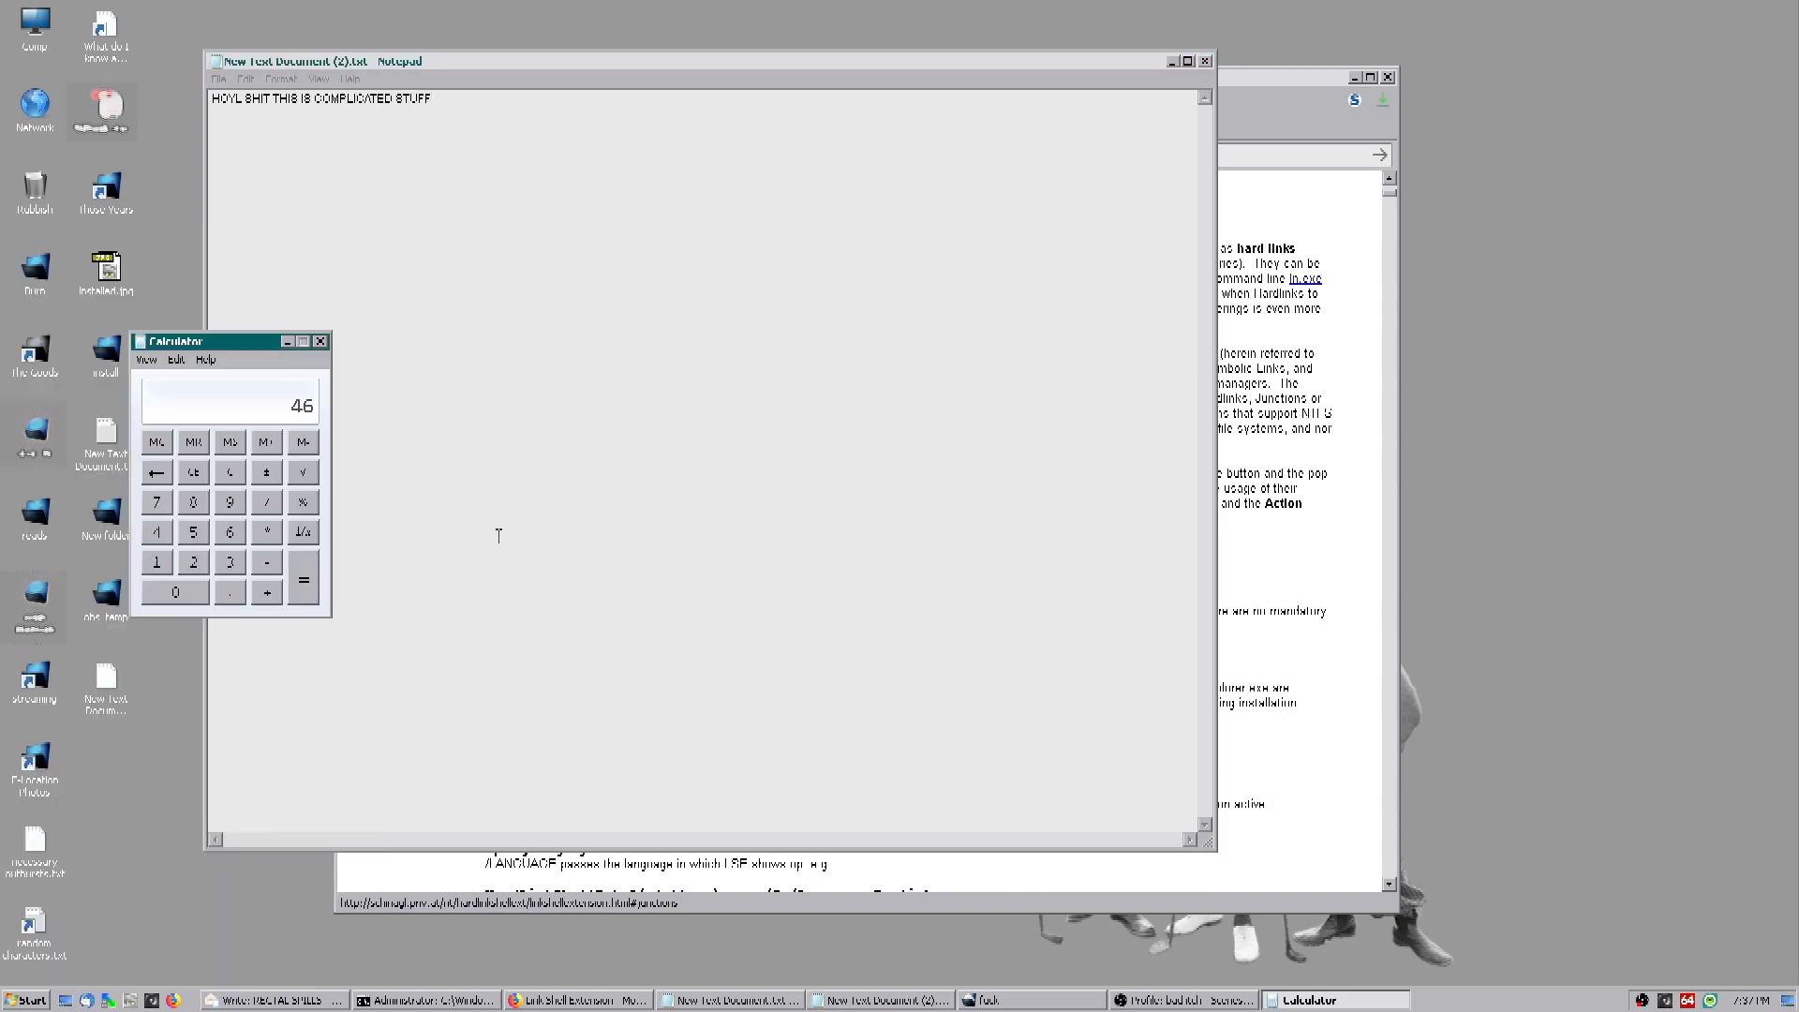
text(00)
key(Escape)
text(38000 *)
key(Escape)
text(38000*)
key(Escape)
text(38000*)
key(Escape)
Step: Replace the Notepad file's line with 'FUCK I AM POOR'
click(581, 183)
key(ctrl+a)
text(FUCK I AM POOR)
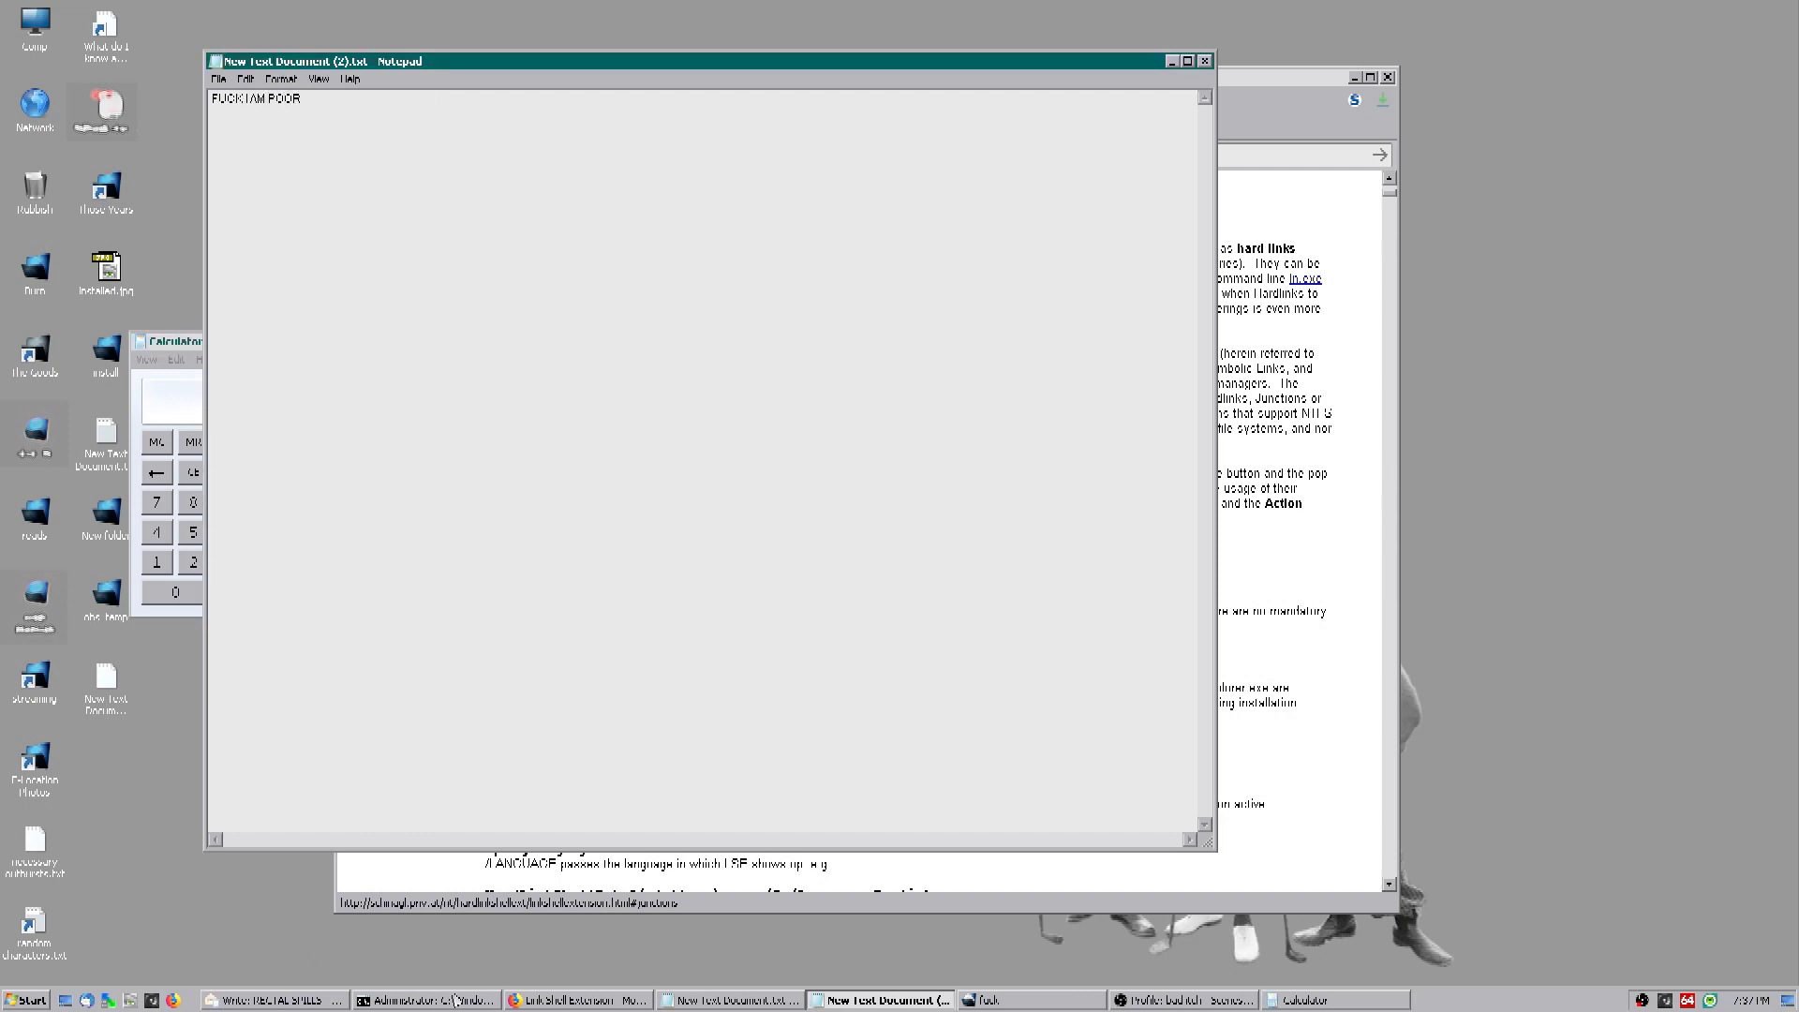
key(alt+Tab)
Step: Copy the opening paragraphs of the Integrating Advanced Calculations article in Firefox
key(ctrl+Tab)
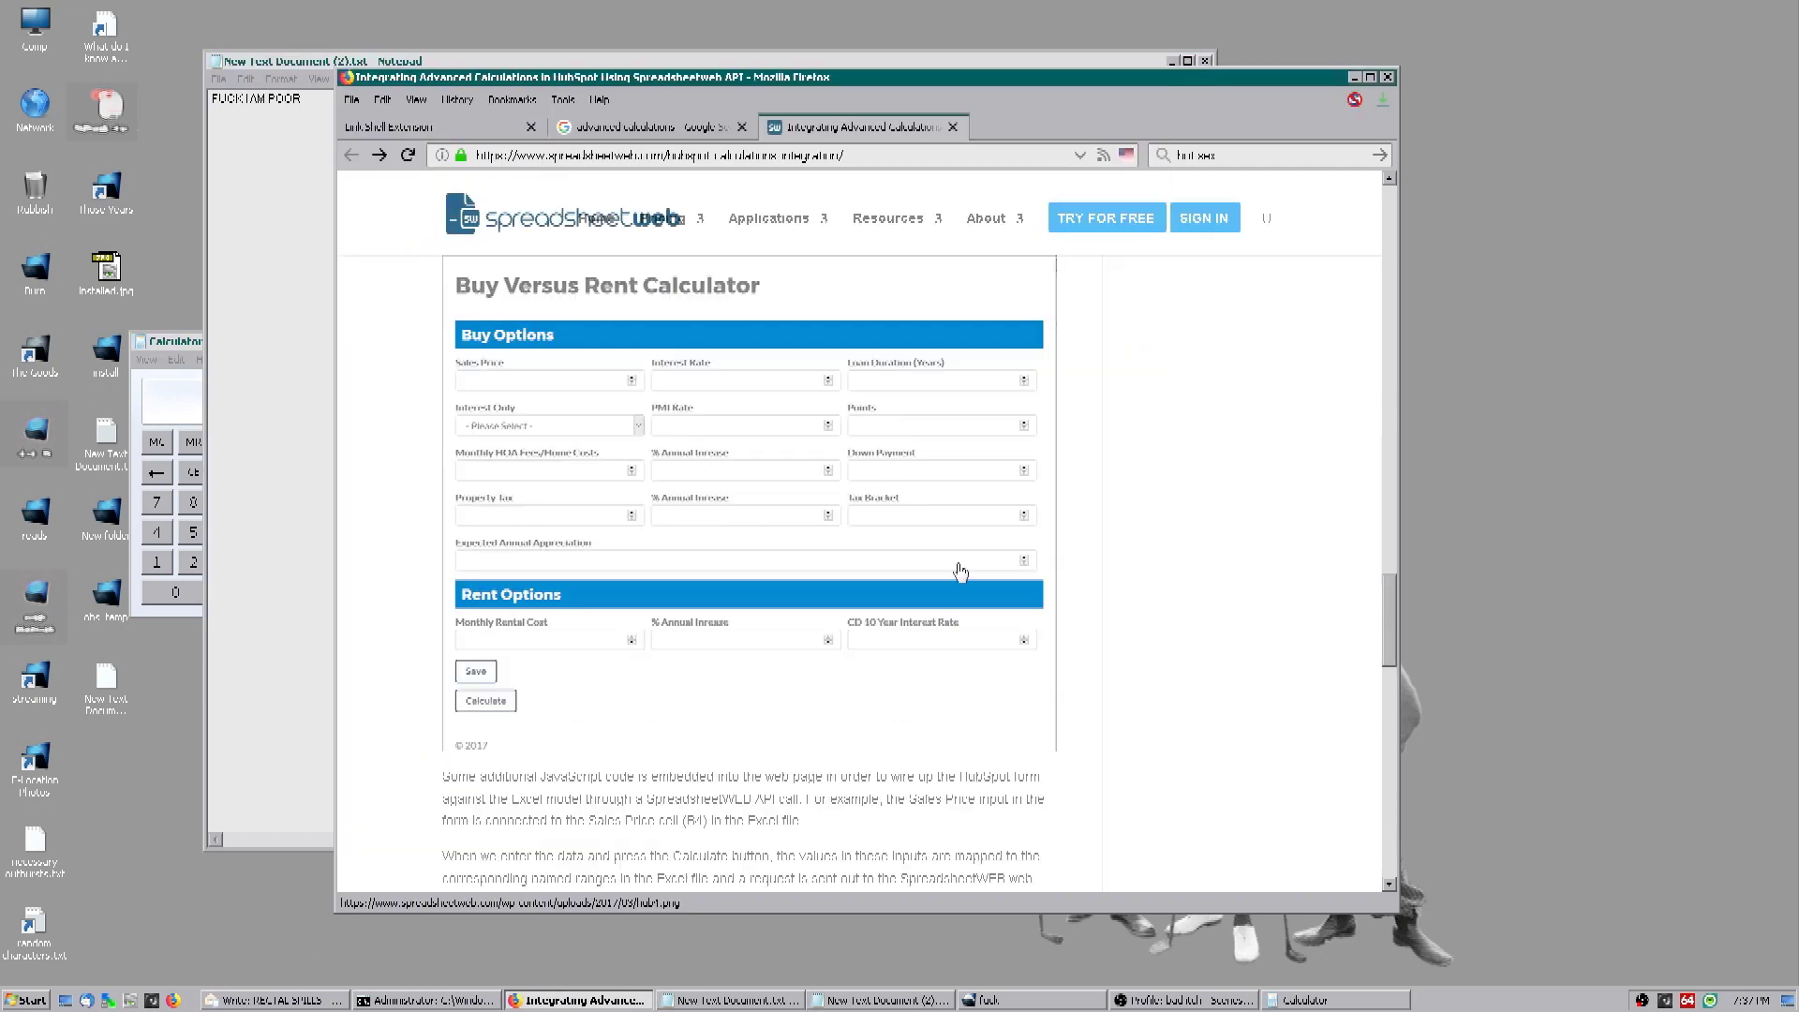
key(alt+Tab)
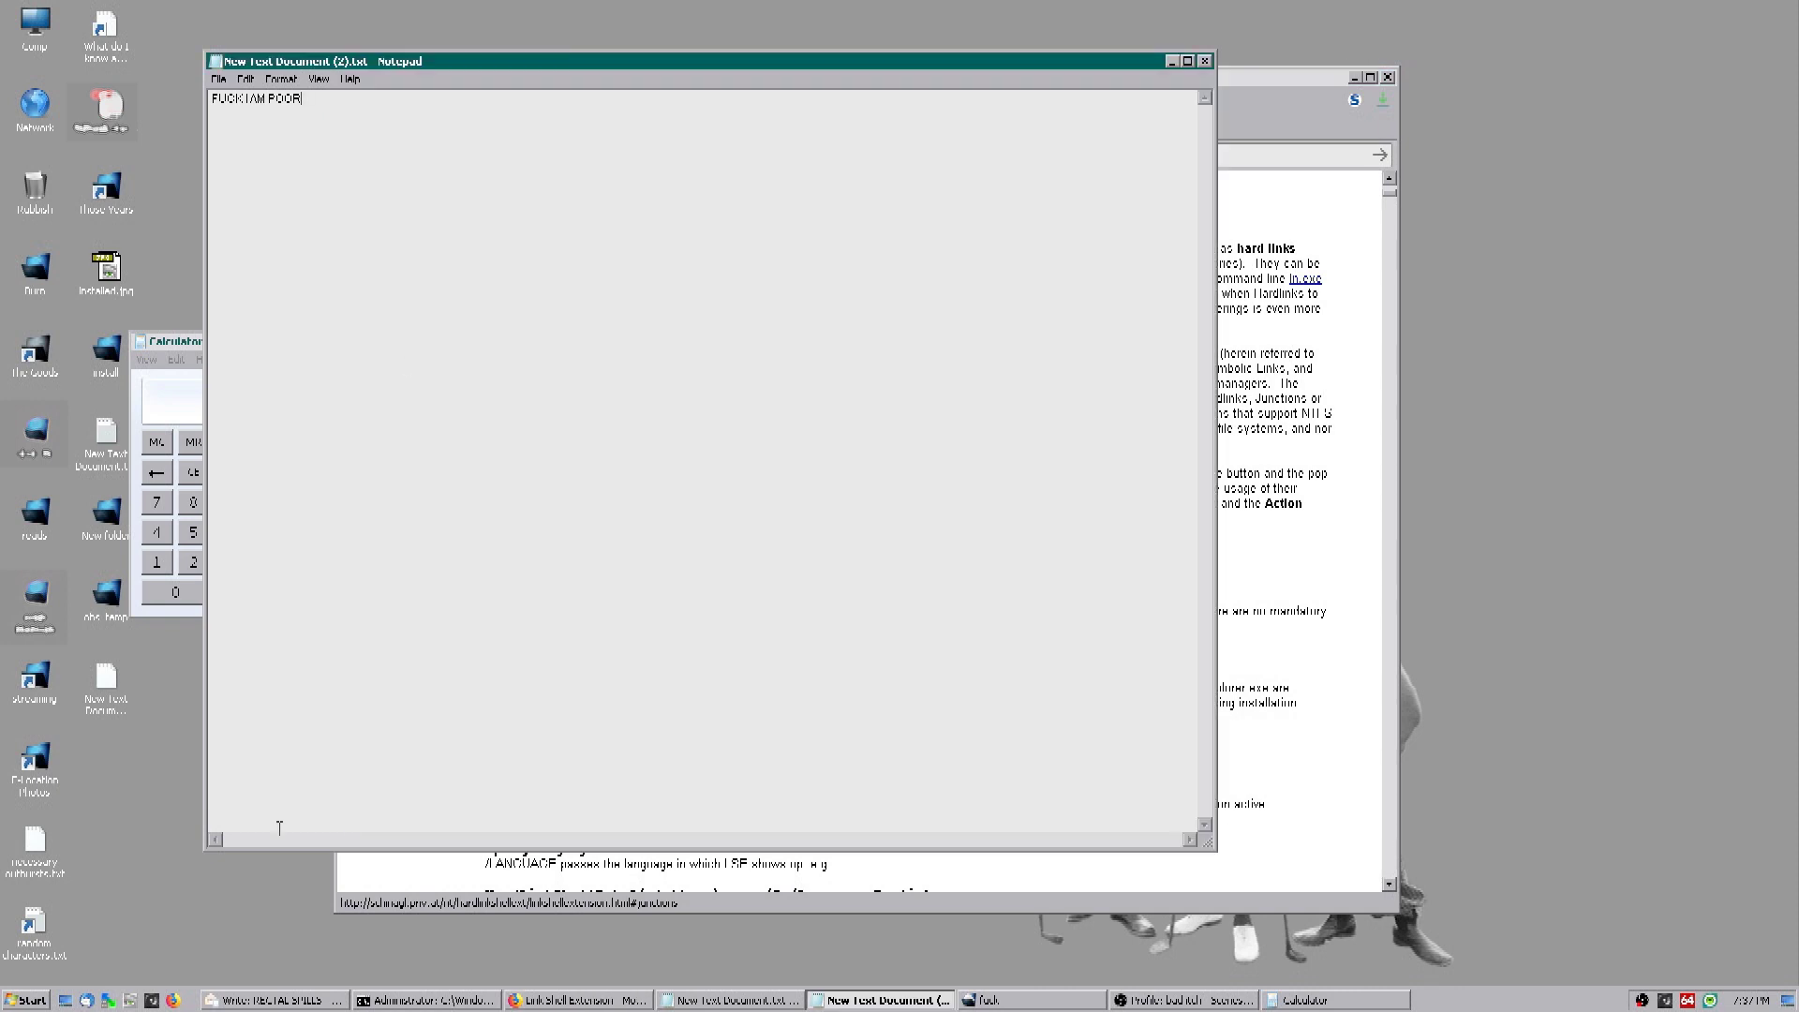
click(614, 1003)
click(853, 127)
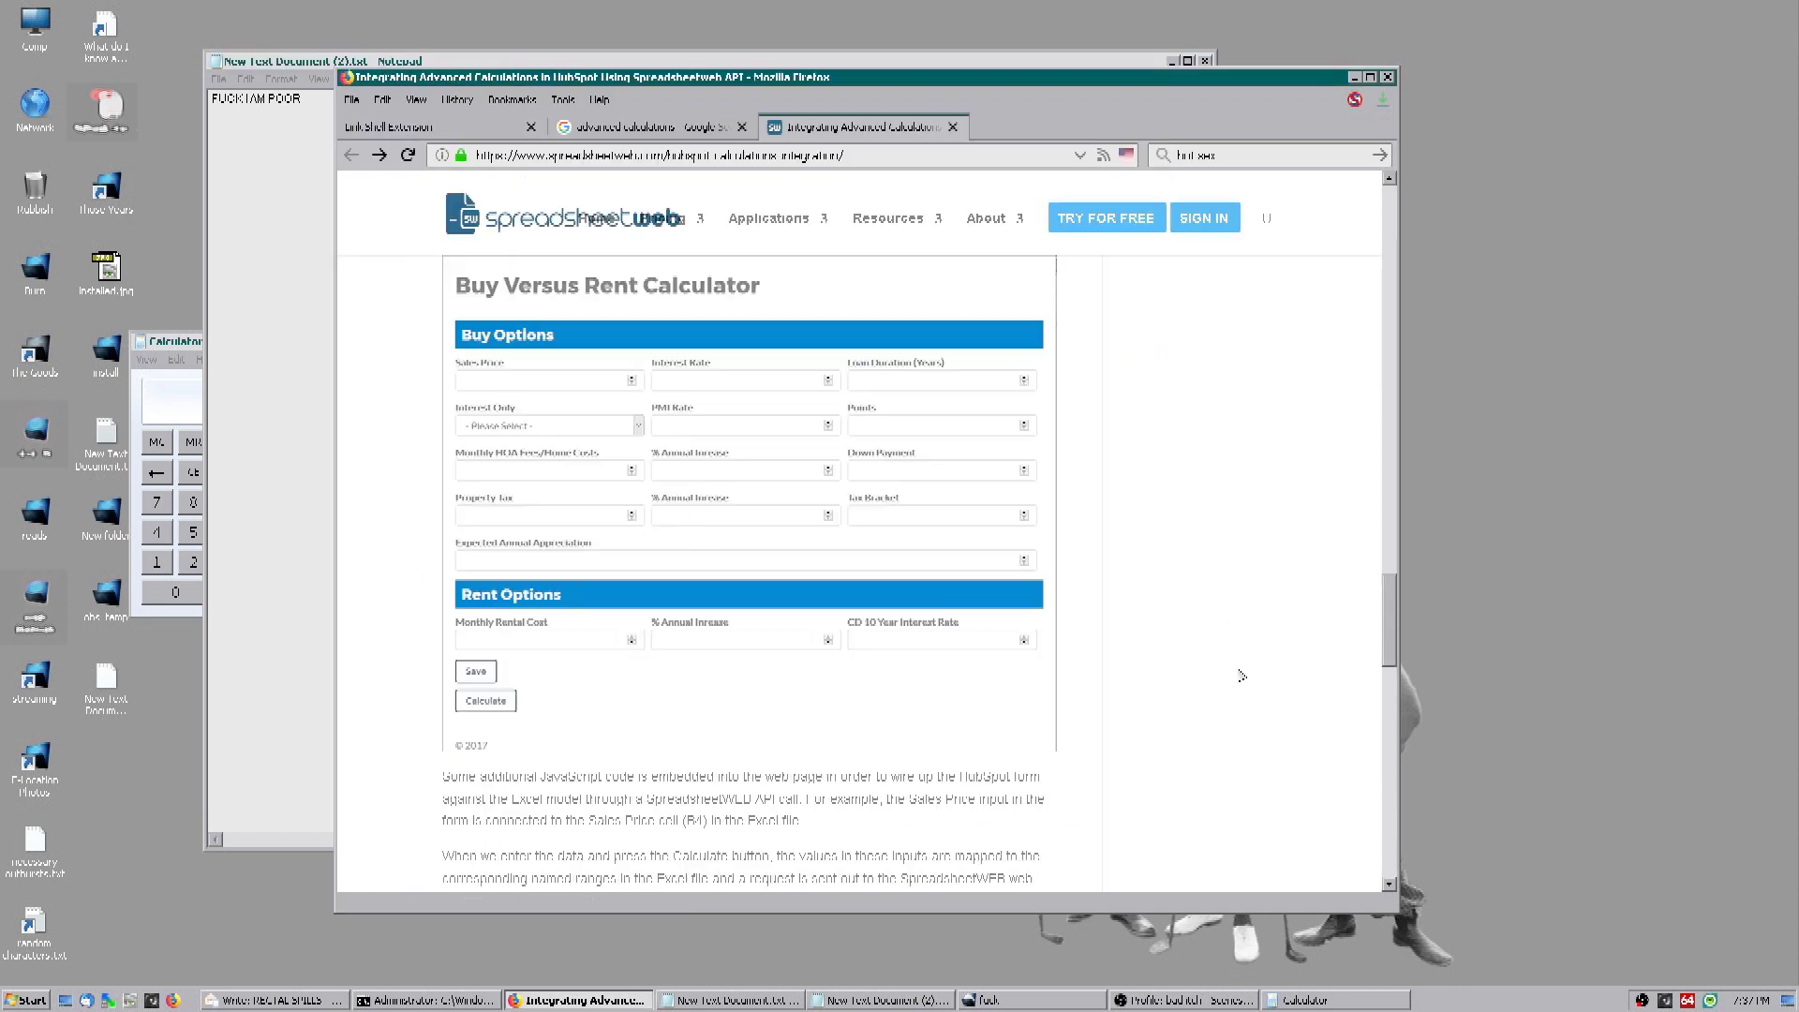
scroll(684, 449, up, 5)
scroll(712, 394, down, 2)
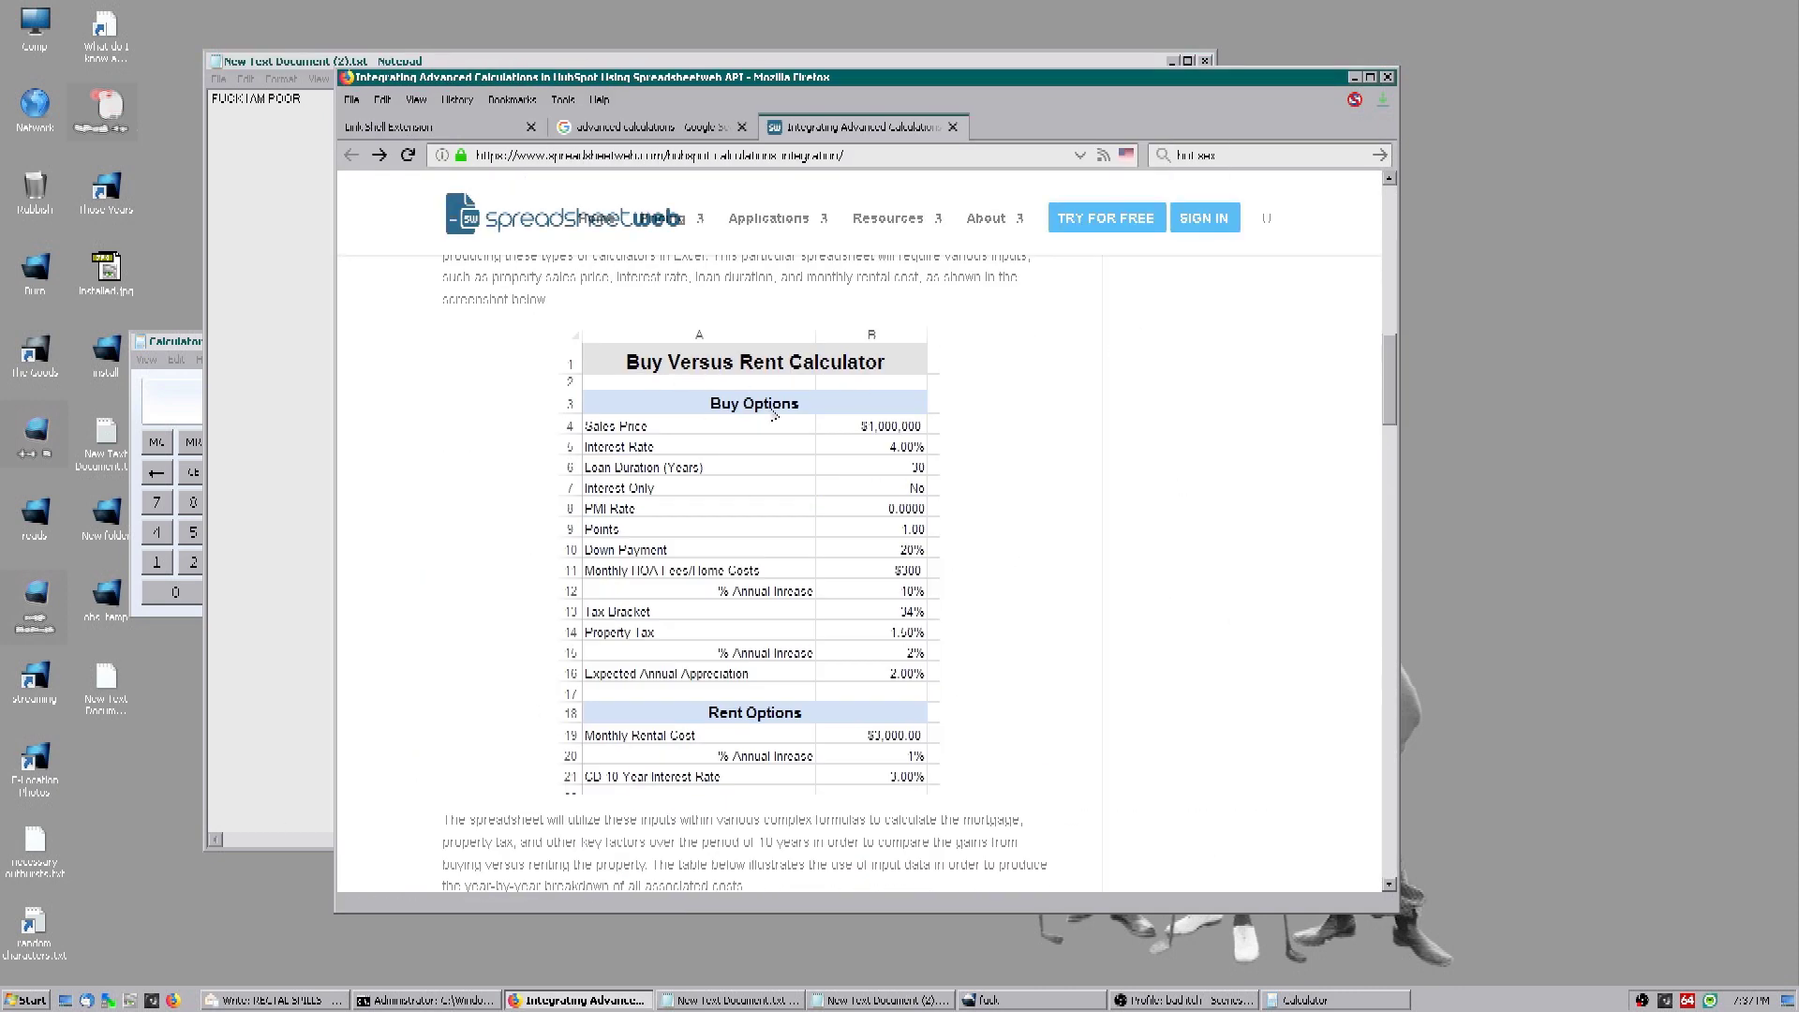
scroll(776, 414, up, 15)
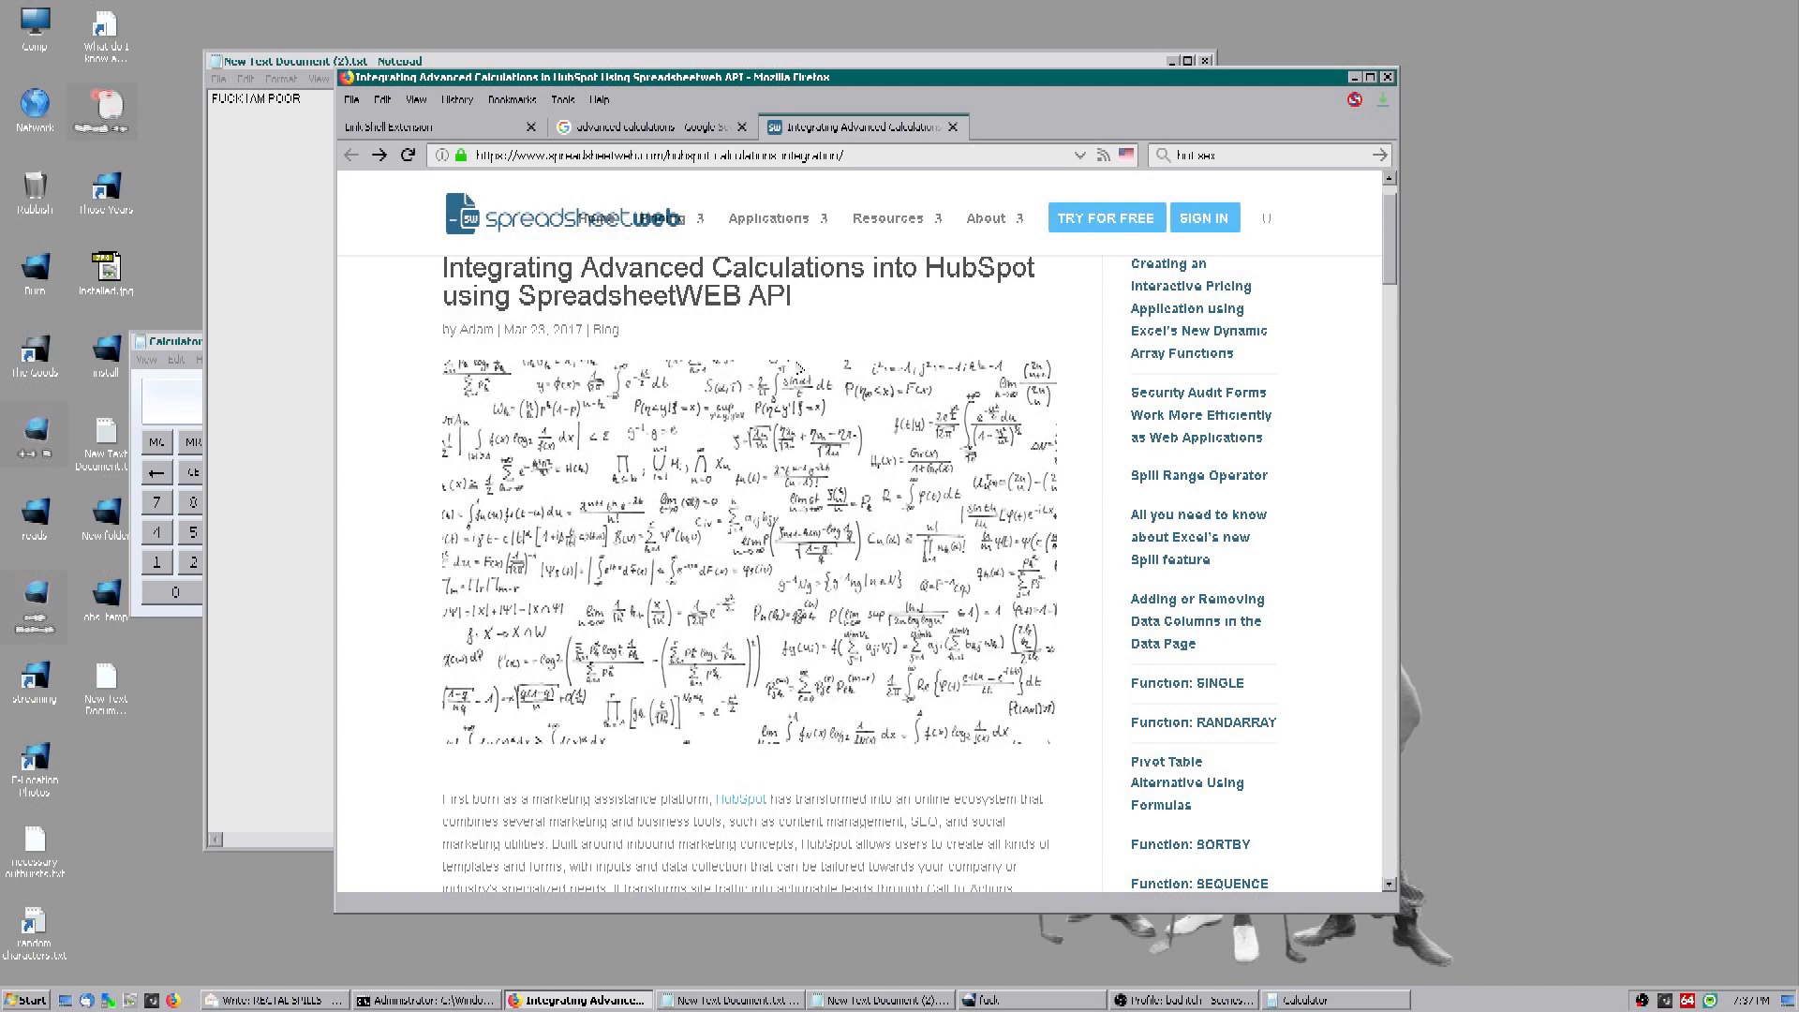
double_click(833, 798)
scroll(833, 798, down, 3)
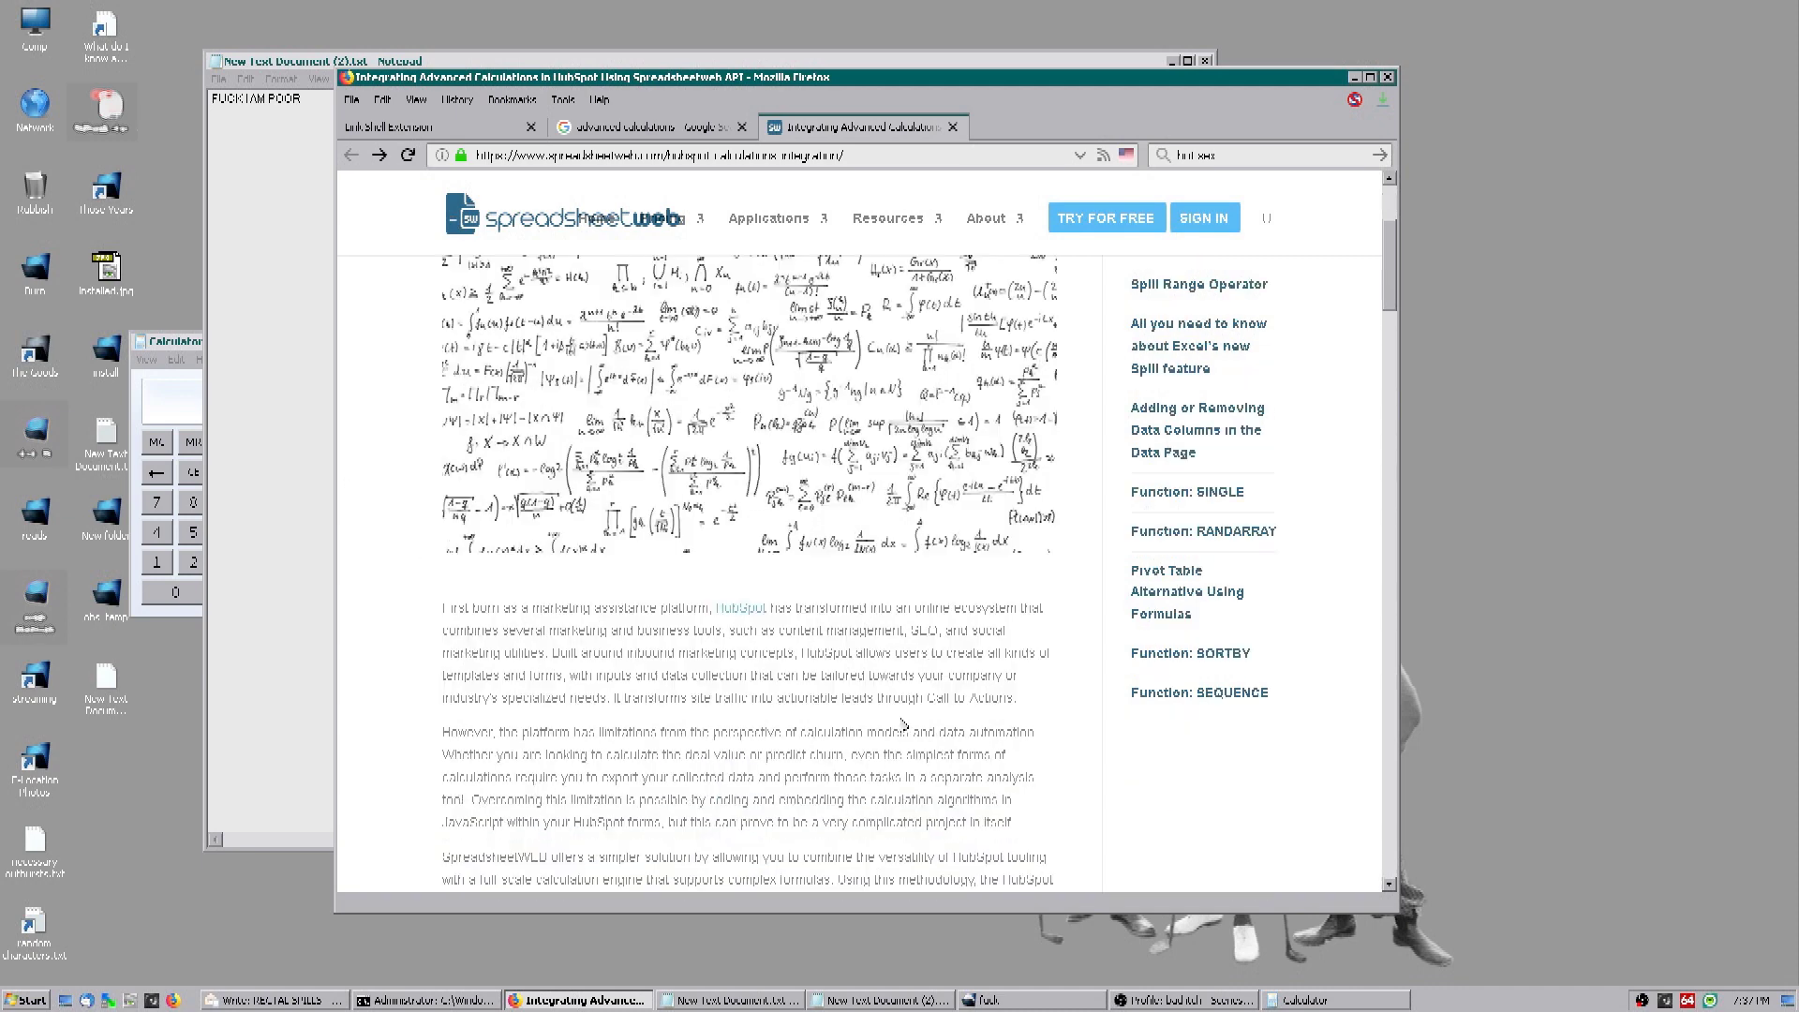
drag(442, 510, 937, 760)
key(ctrl+c)
Step: Paste the paragraphs over the Notepad text and start a new line 'Easy ways to go'
click(281, 328)
key(ctrl+a)
key(ctrl+v)
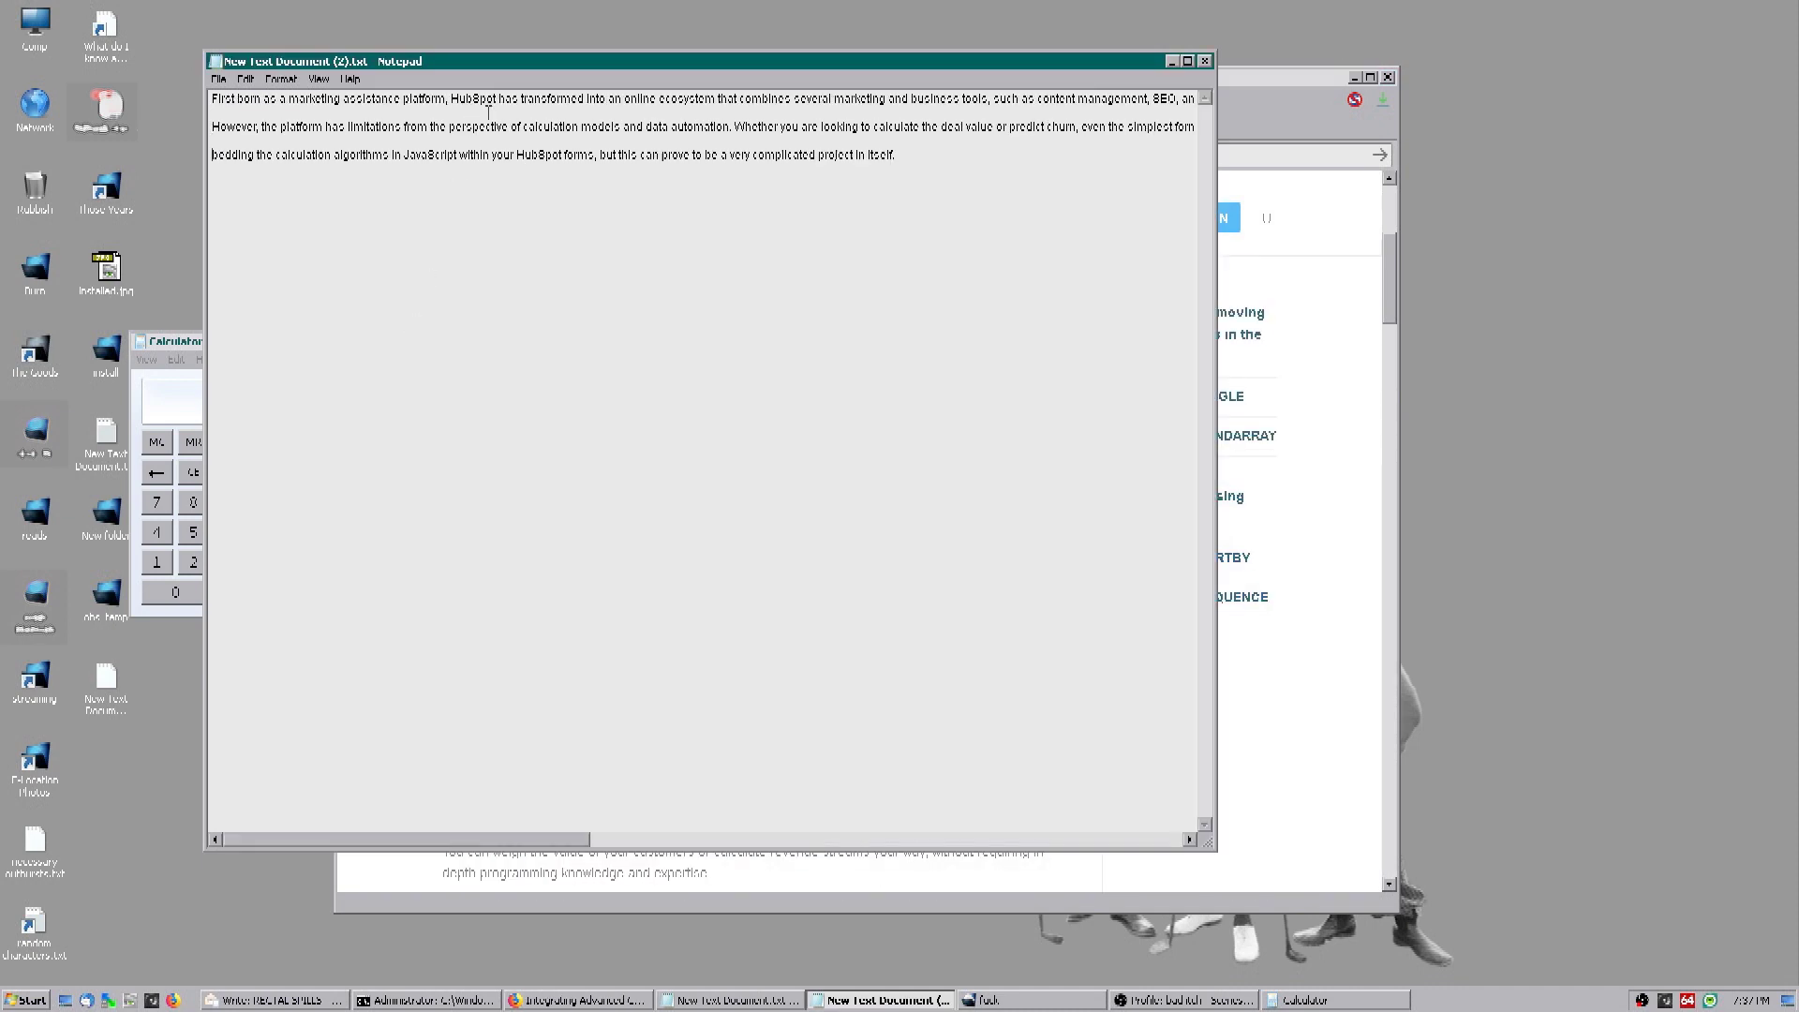
key(Return)
text(Easy ways to go)
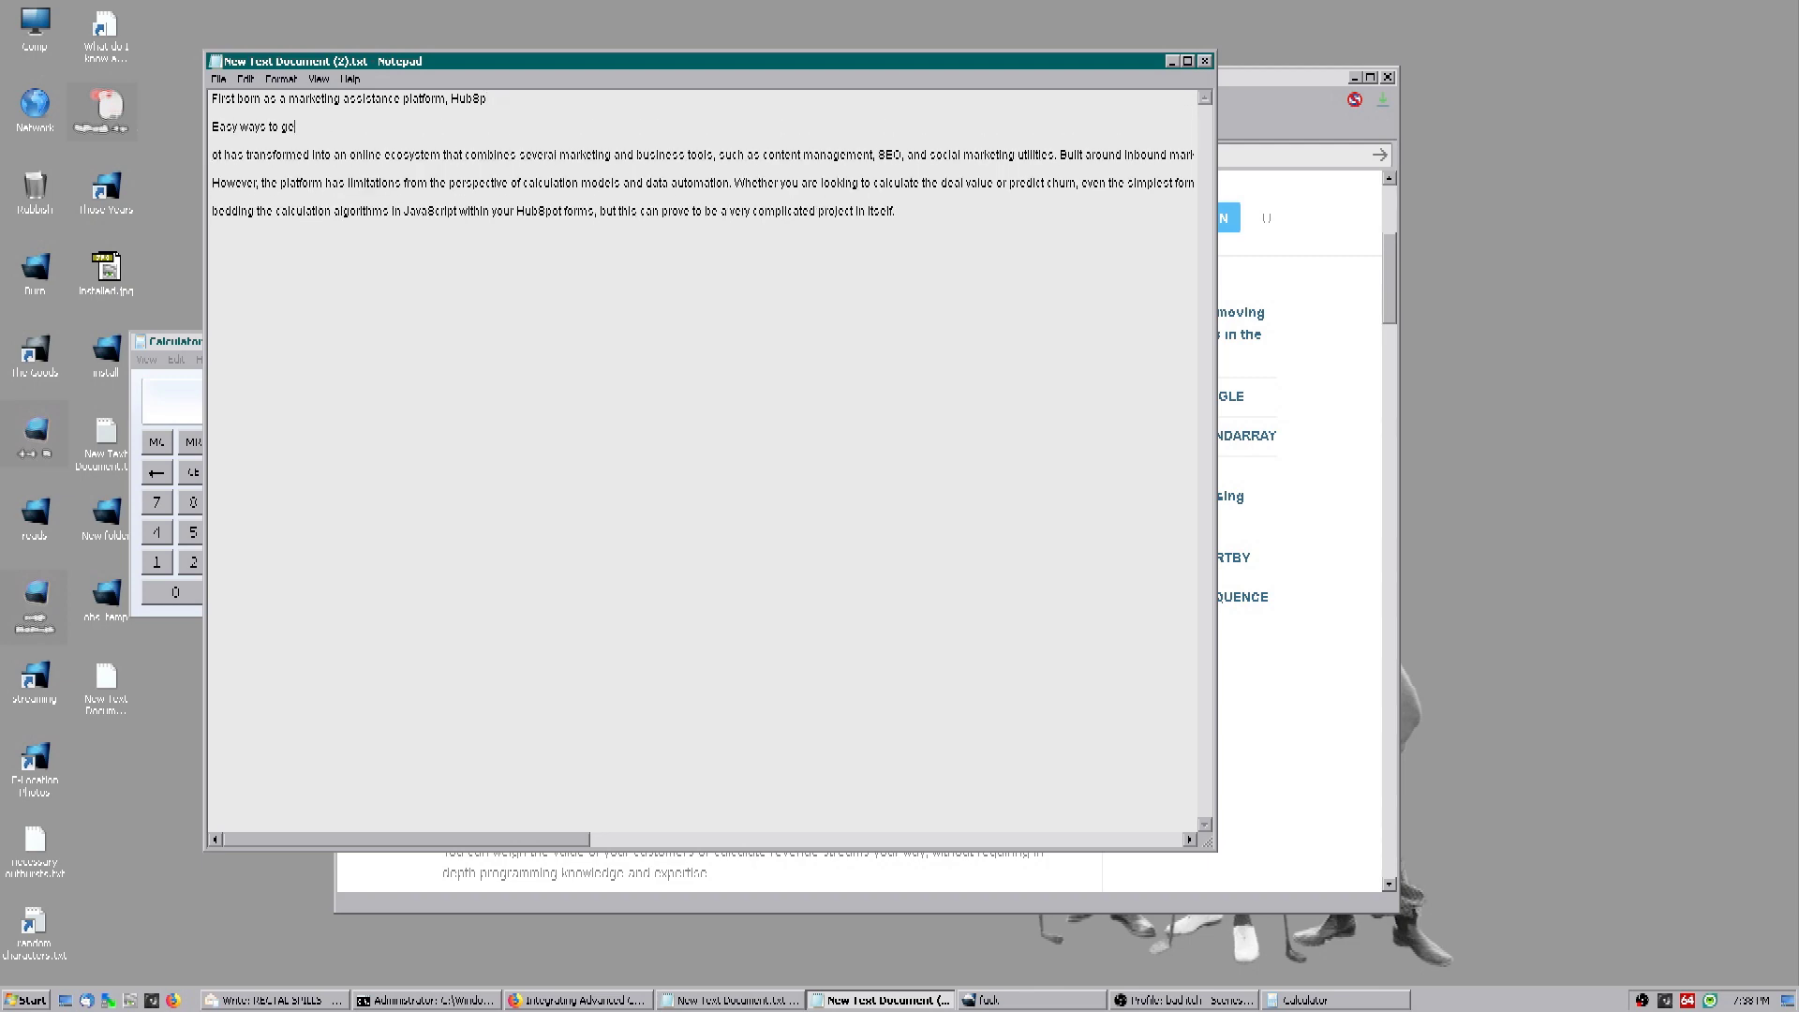
Step: Enter 'how do i get rich?' in Firefox's search box and reselect the article's opening paragraphs
click(1311, 153)
text(how do i get rich?)
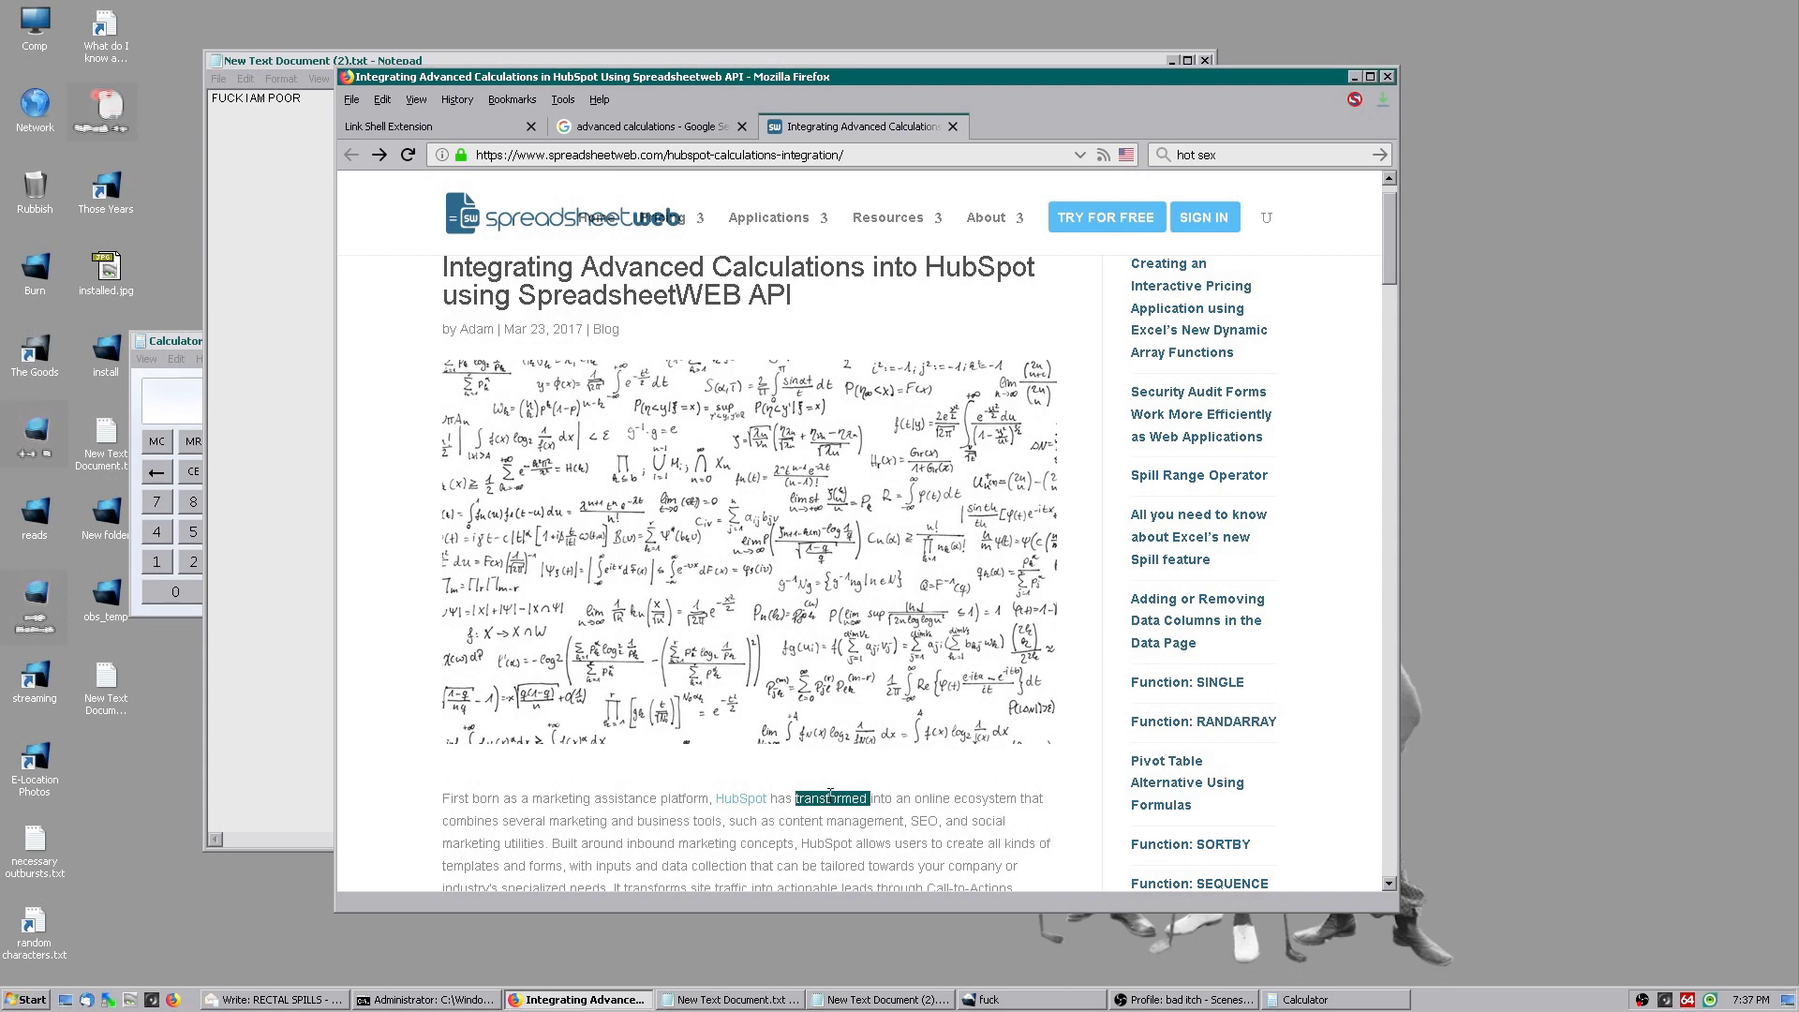
triple_click(829, 837)
click(829, 837)
scroll(829, 837, down, 3)
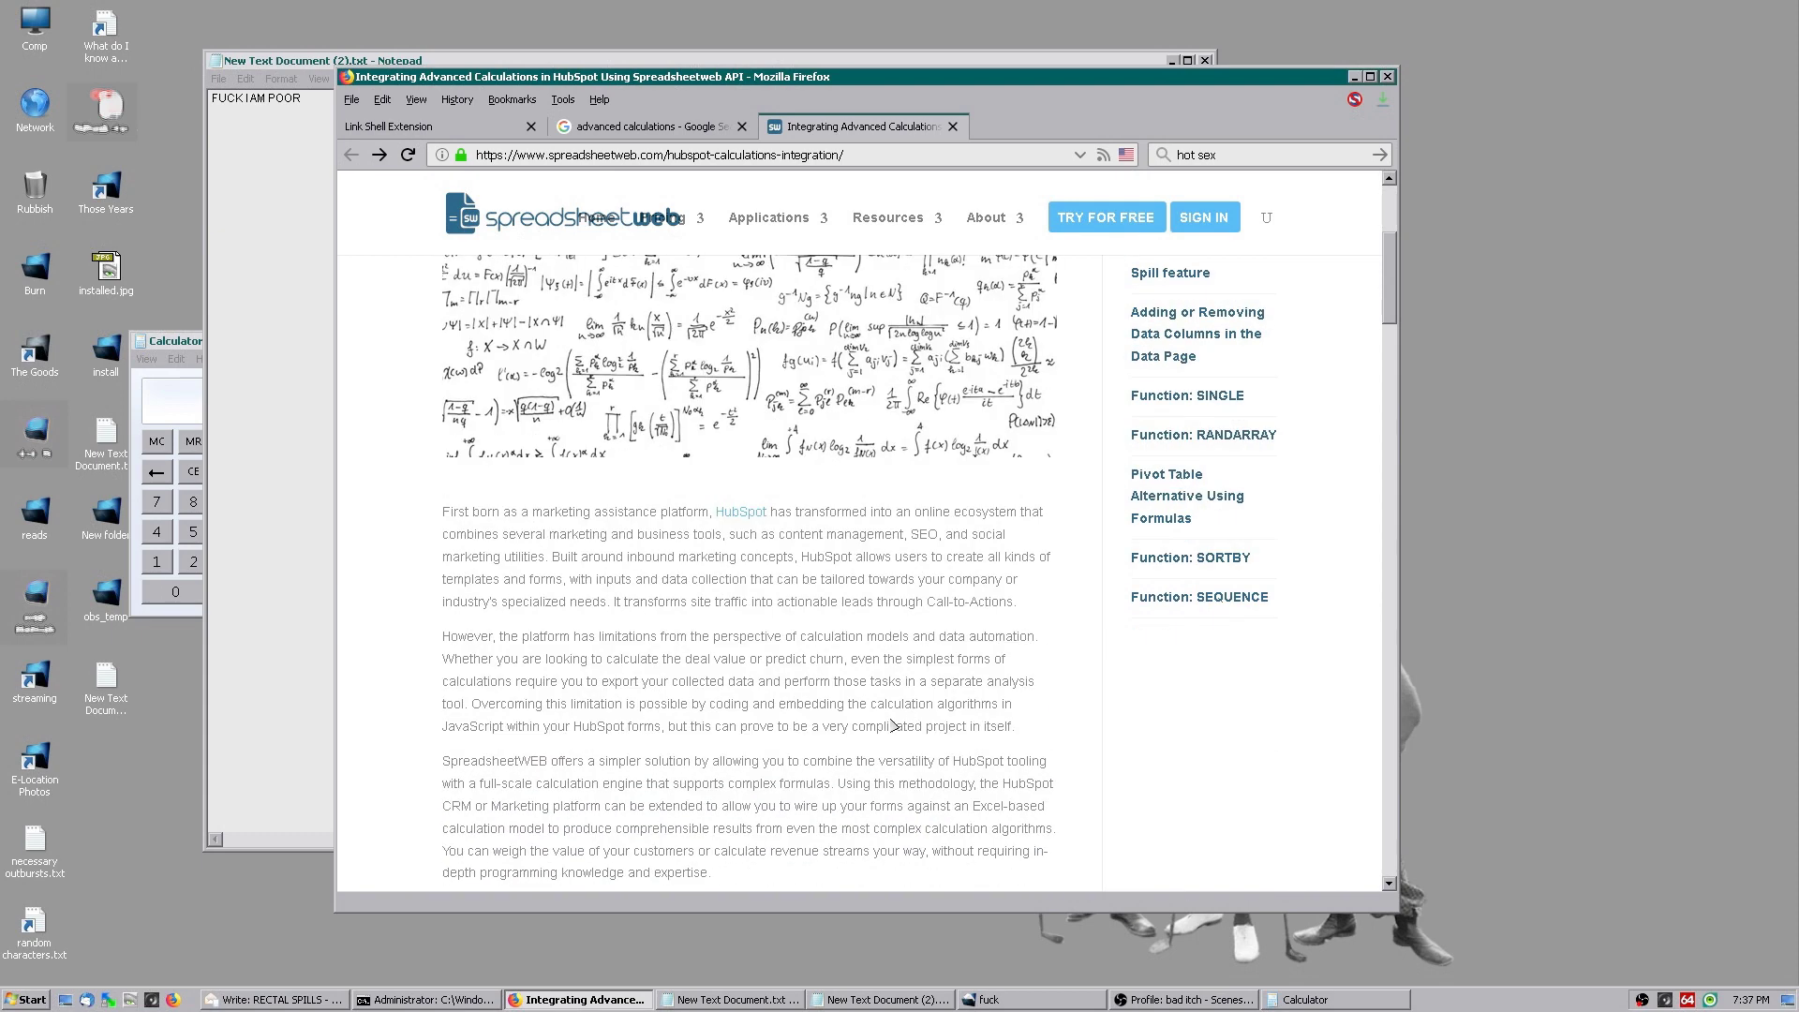
drag(1018, 727, 446, 520)
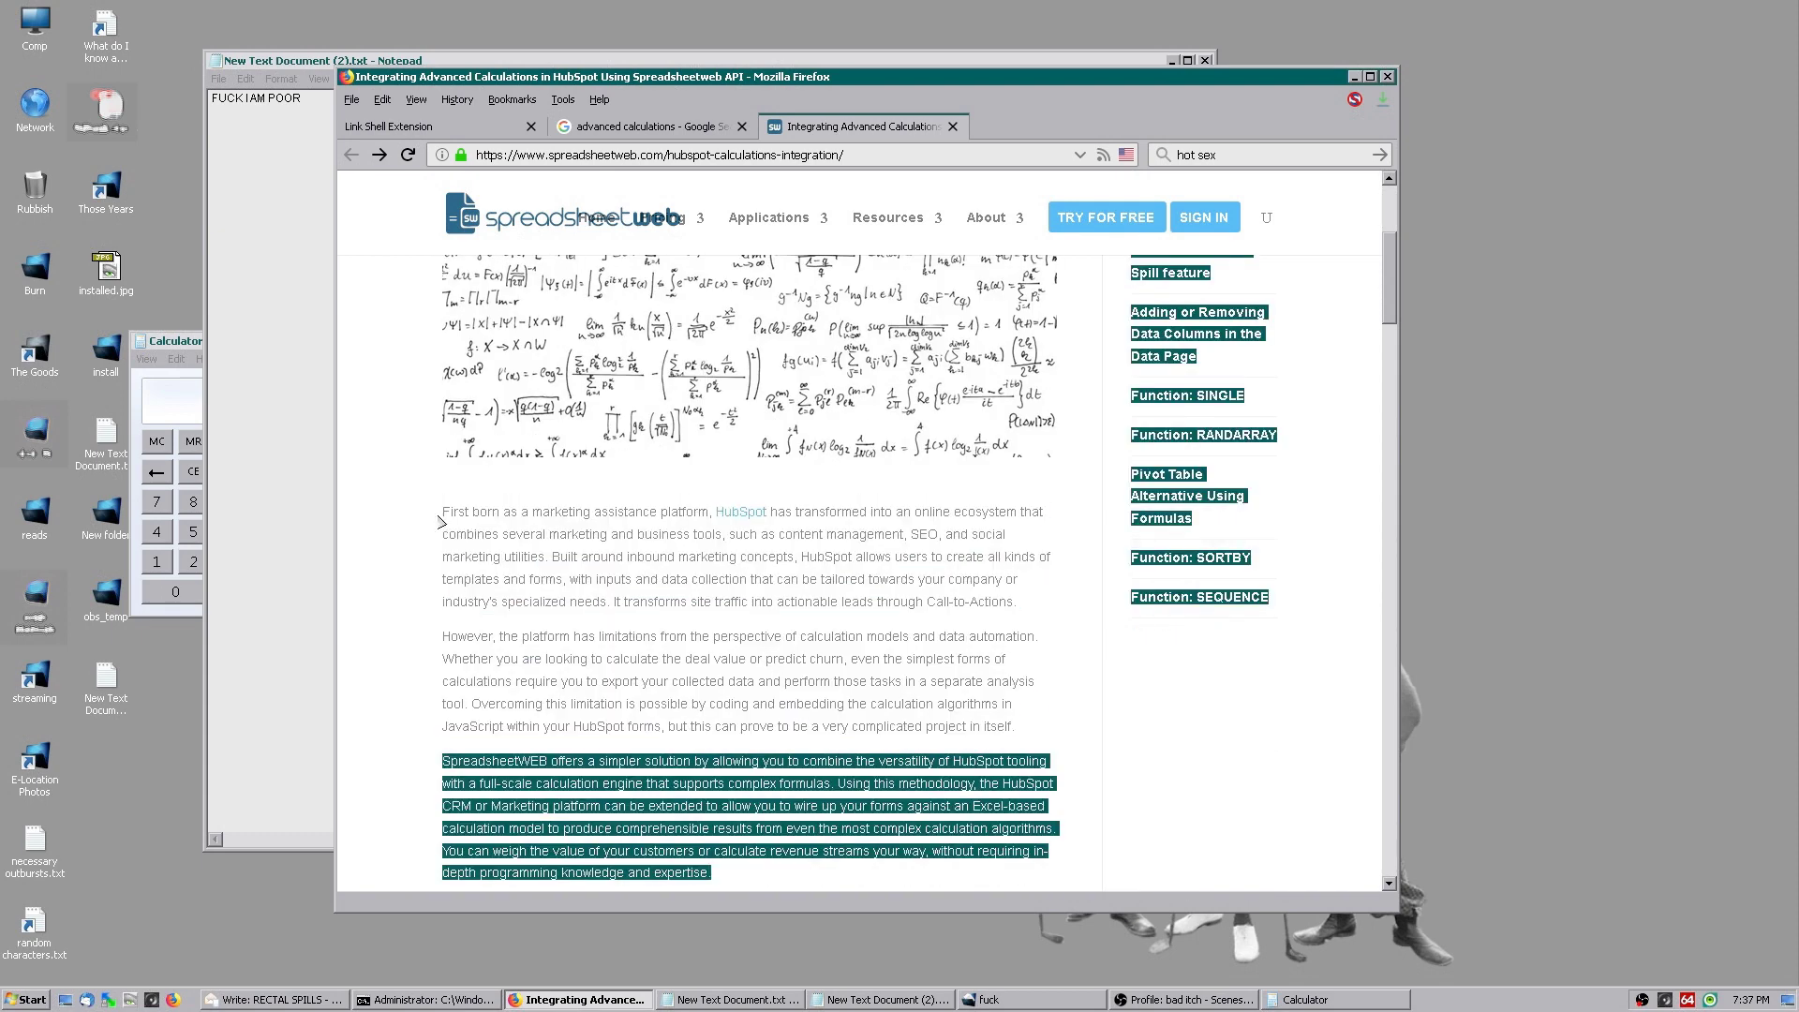
Step: Paste the paragraphs into Notepad again, split the first line, and begin 'Easy ways to ge'
click(289, 360)
key(ctrl+a)
key(ctrl+v)
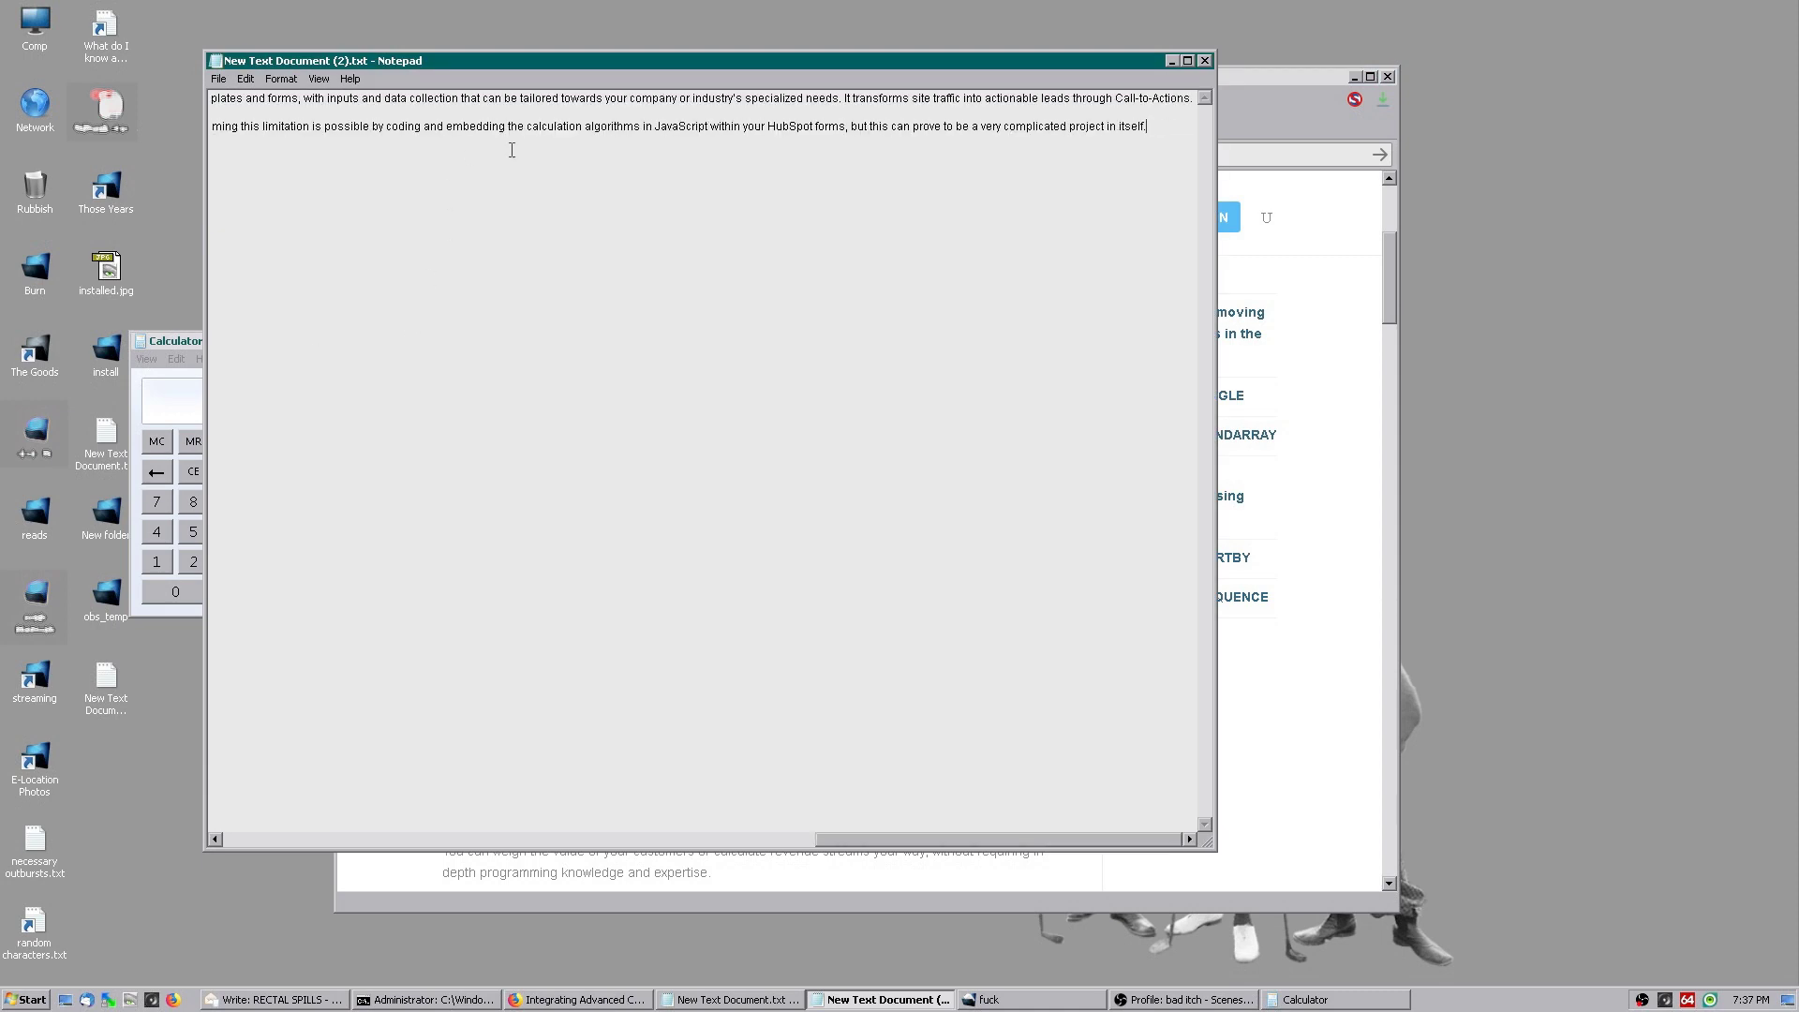
click(491, 98)
key(Return)
key(Return)
key(Return)
key(Return)
click(325, 126)
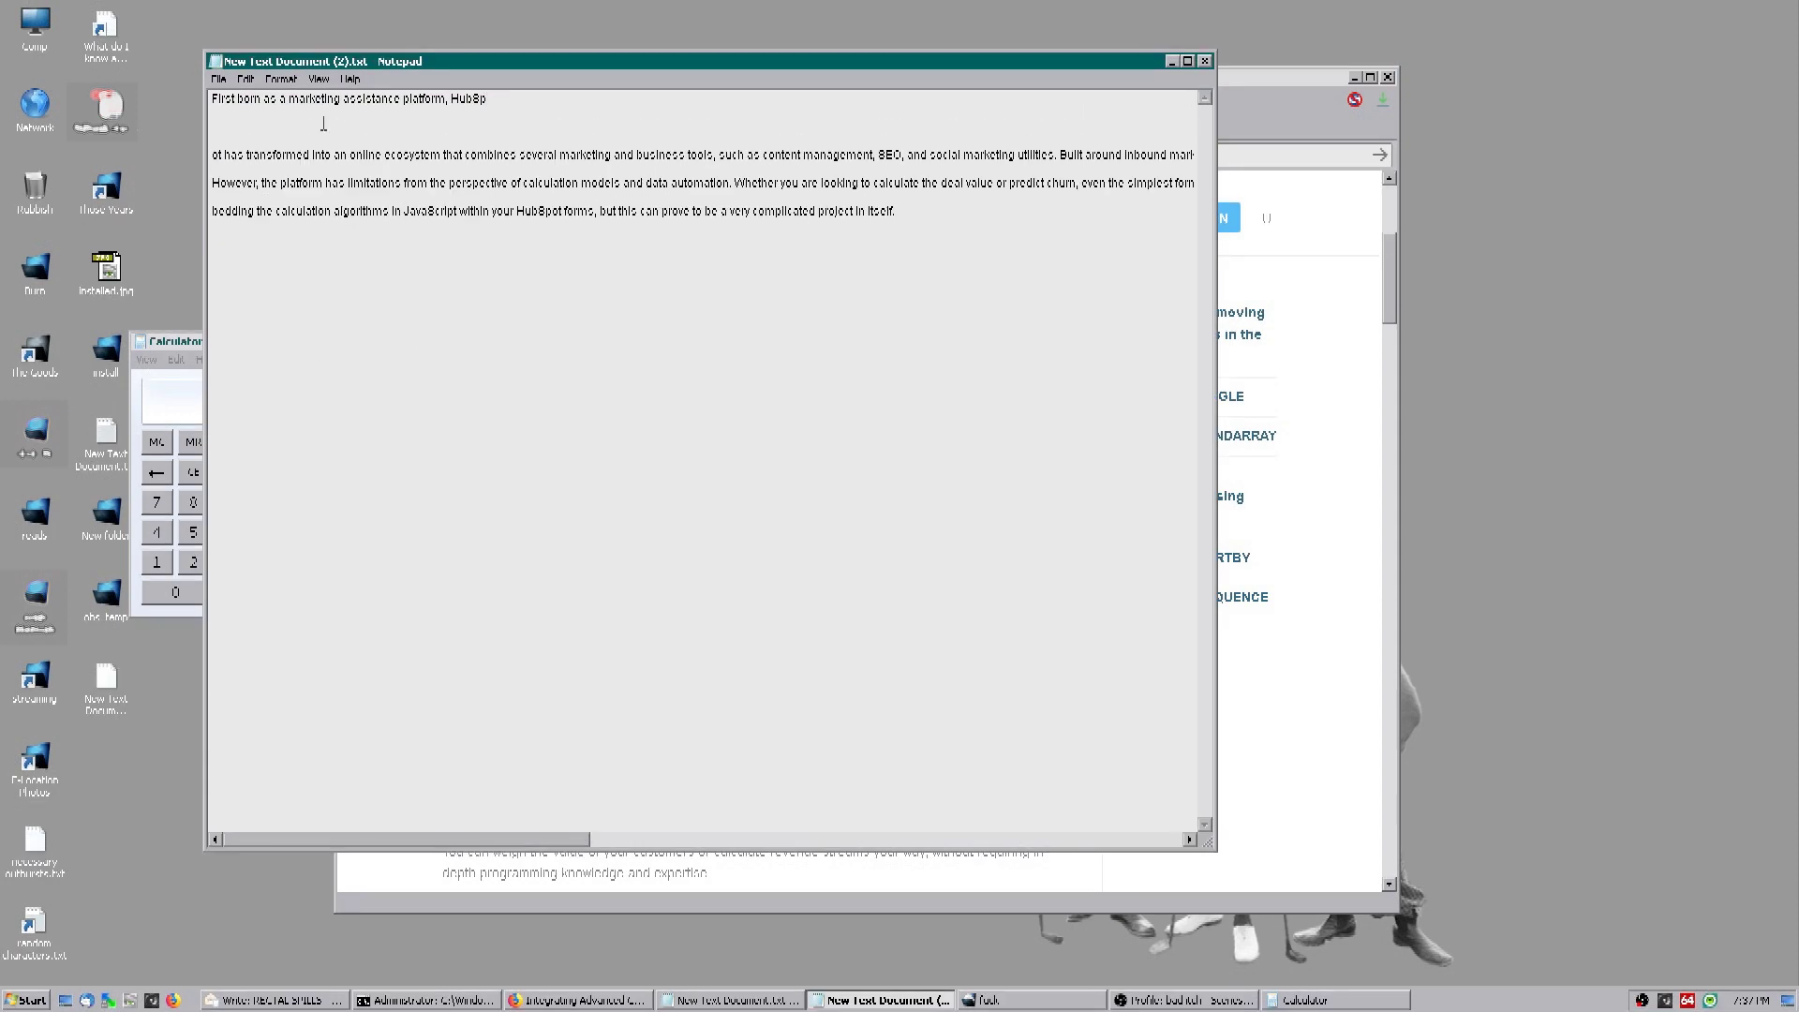
text(Easy ways to ge)
Step: Retype 'how do i get rich?' in Firefox's search box
key(alt+Tab)
key(alt+Tab)
key(BackSpace)
key(BackSpace)
key(alt+Tab)
text(how do i get rich?)
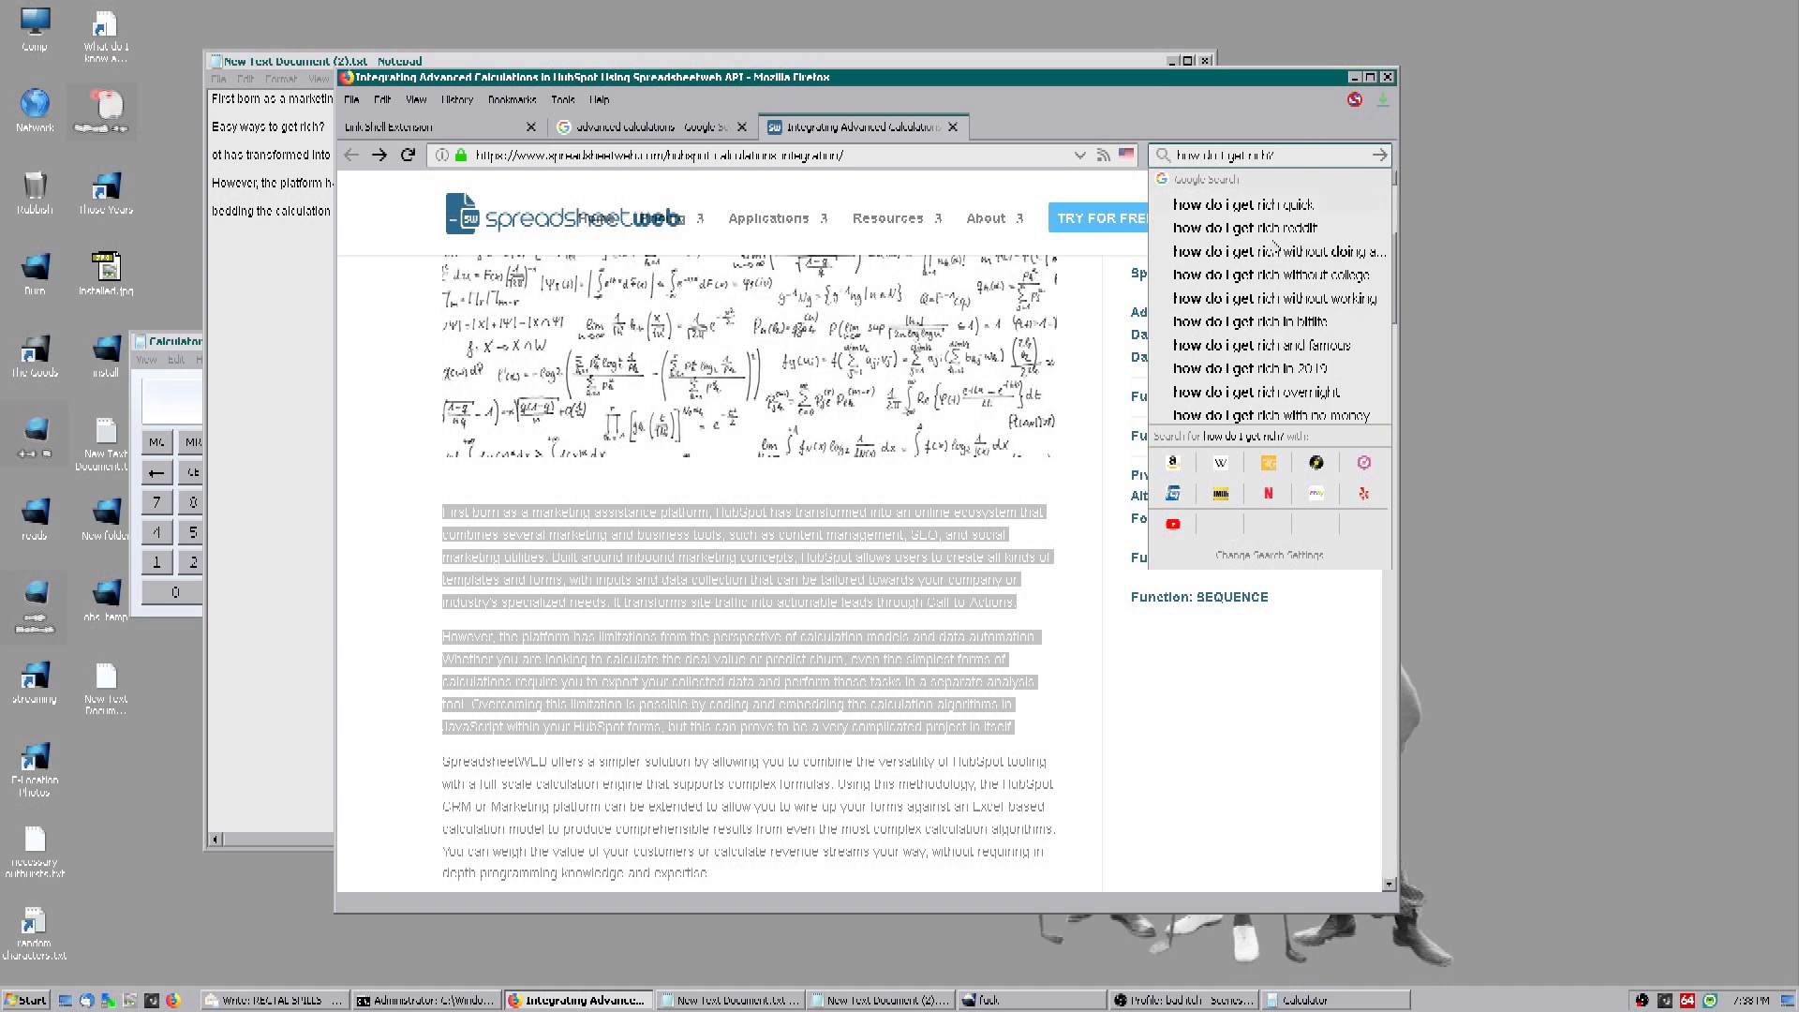
Step: Run the search on YouTube, then replace all Notepad text with a new 'Oh fuck, now I'm rich' line
click(1174, 526)
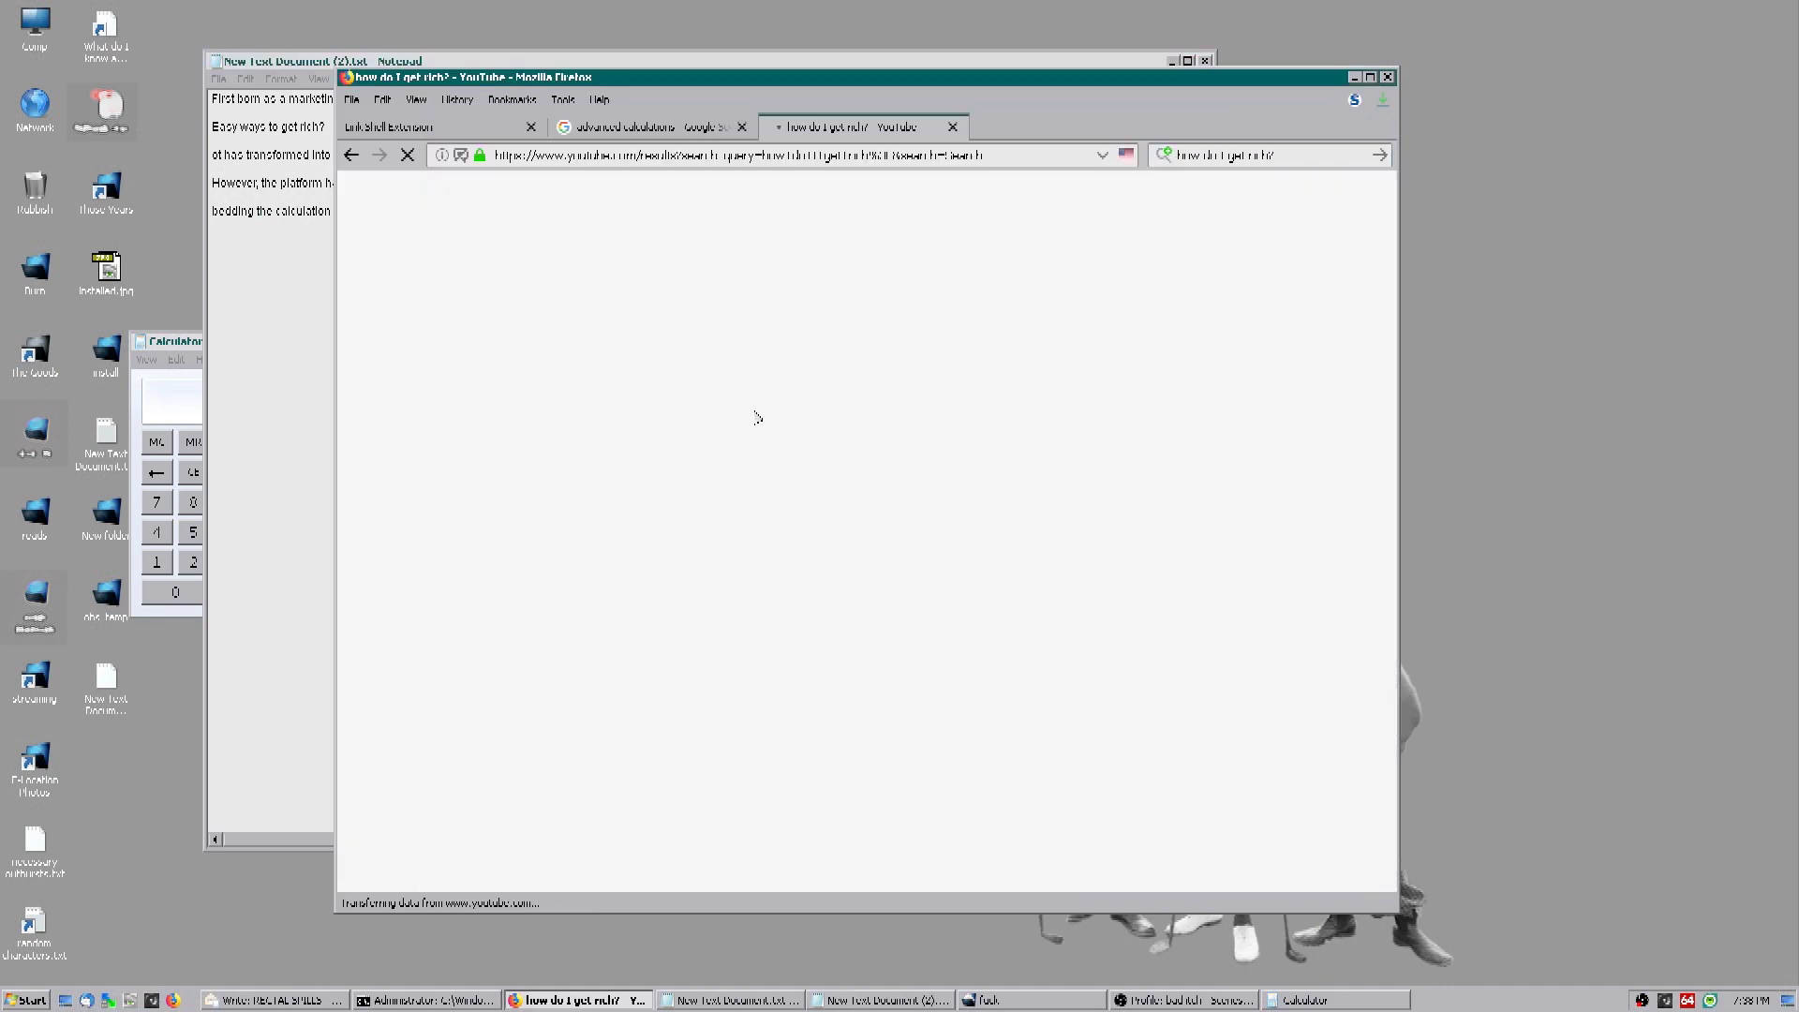
key(alt+Tab)
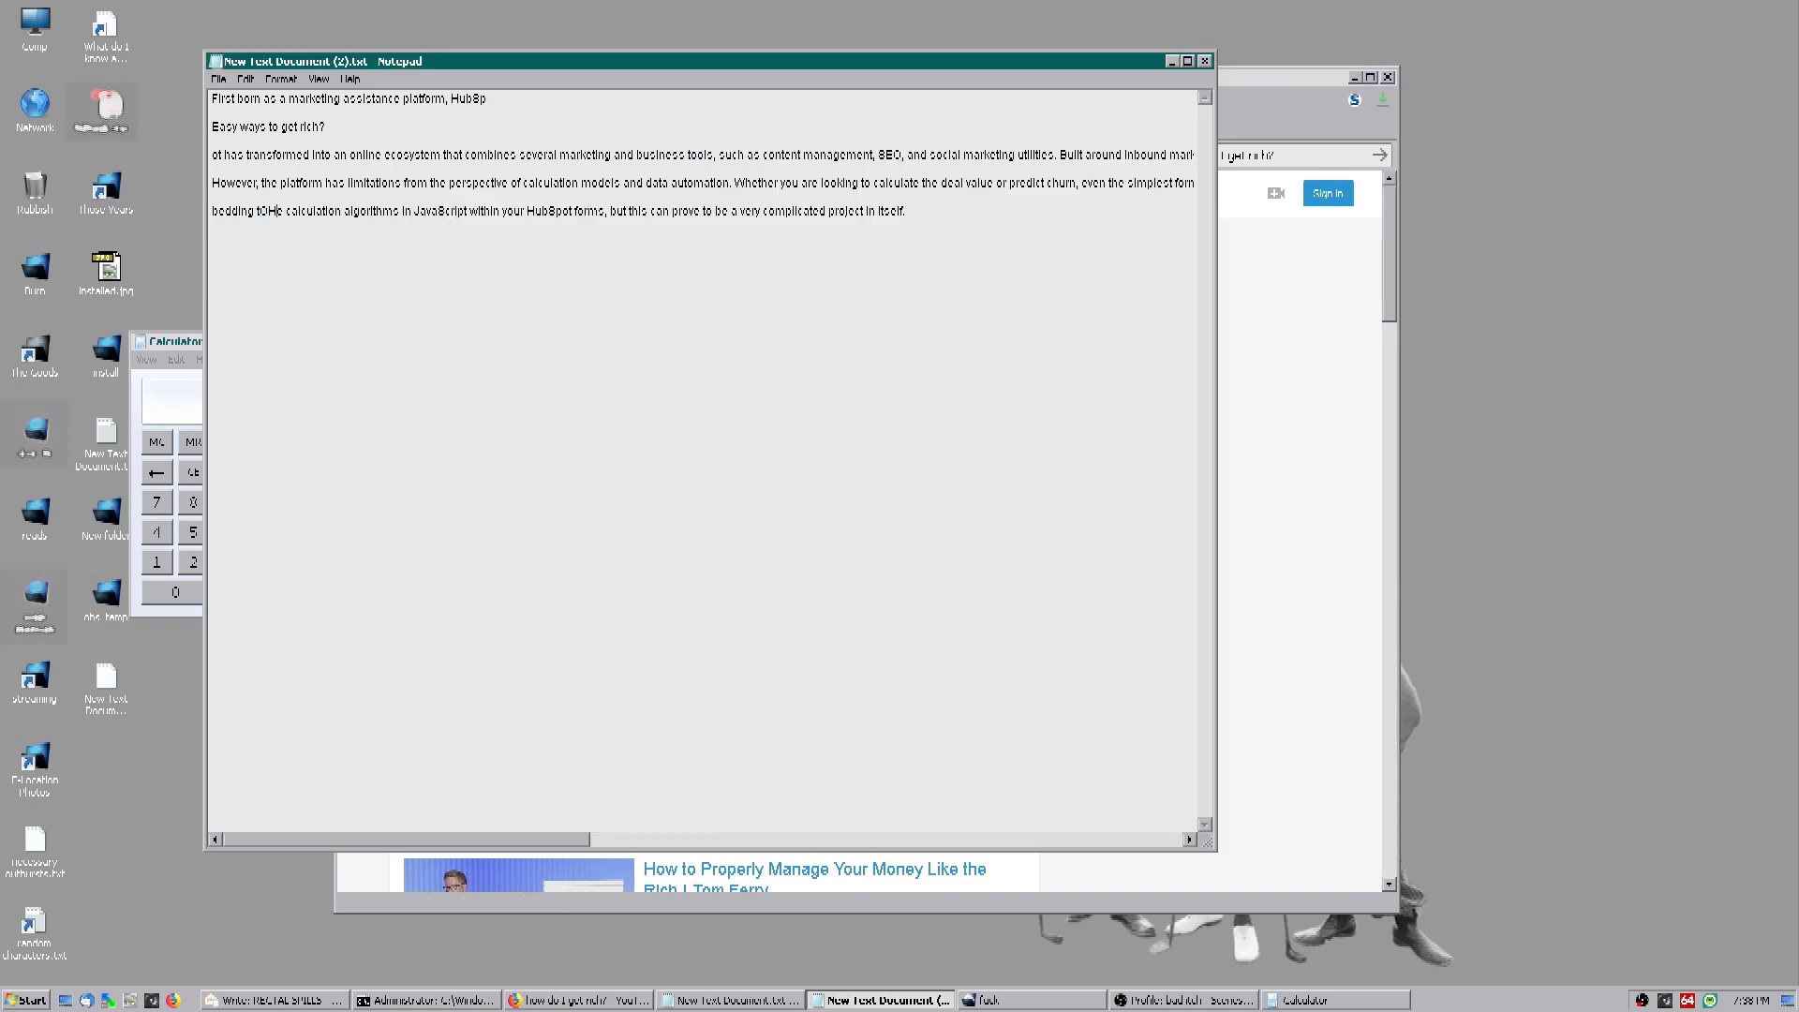
key(ctrl+a)
key(Delete)
text(Oh fuck, now I'm r)
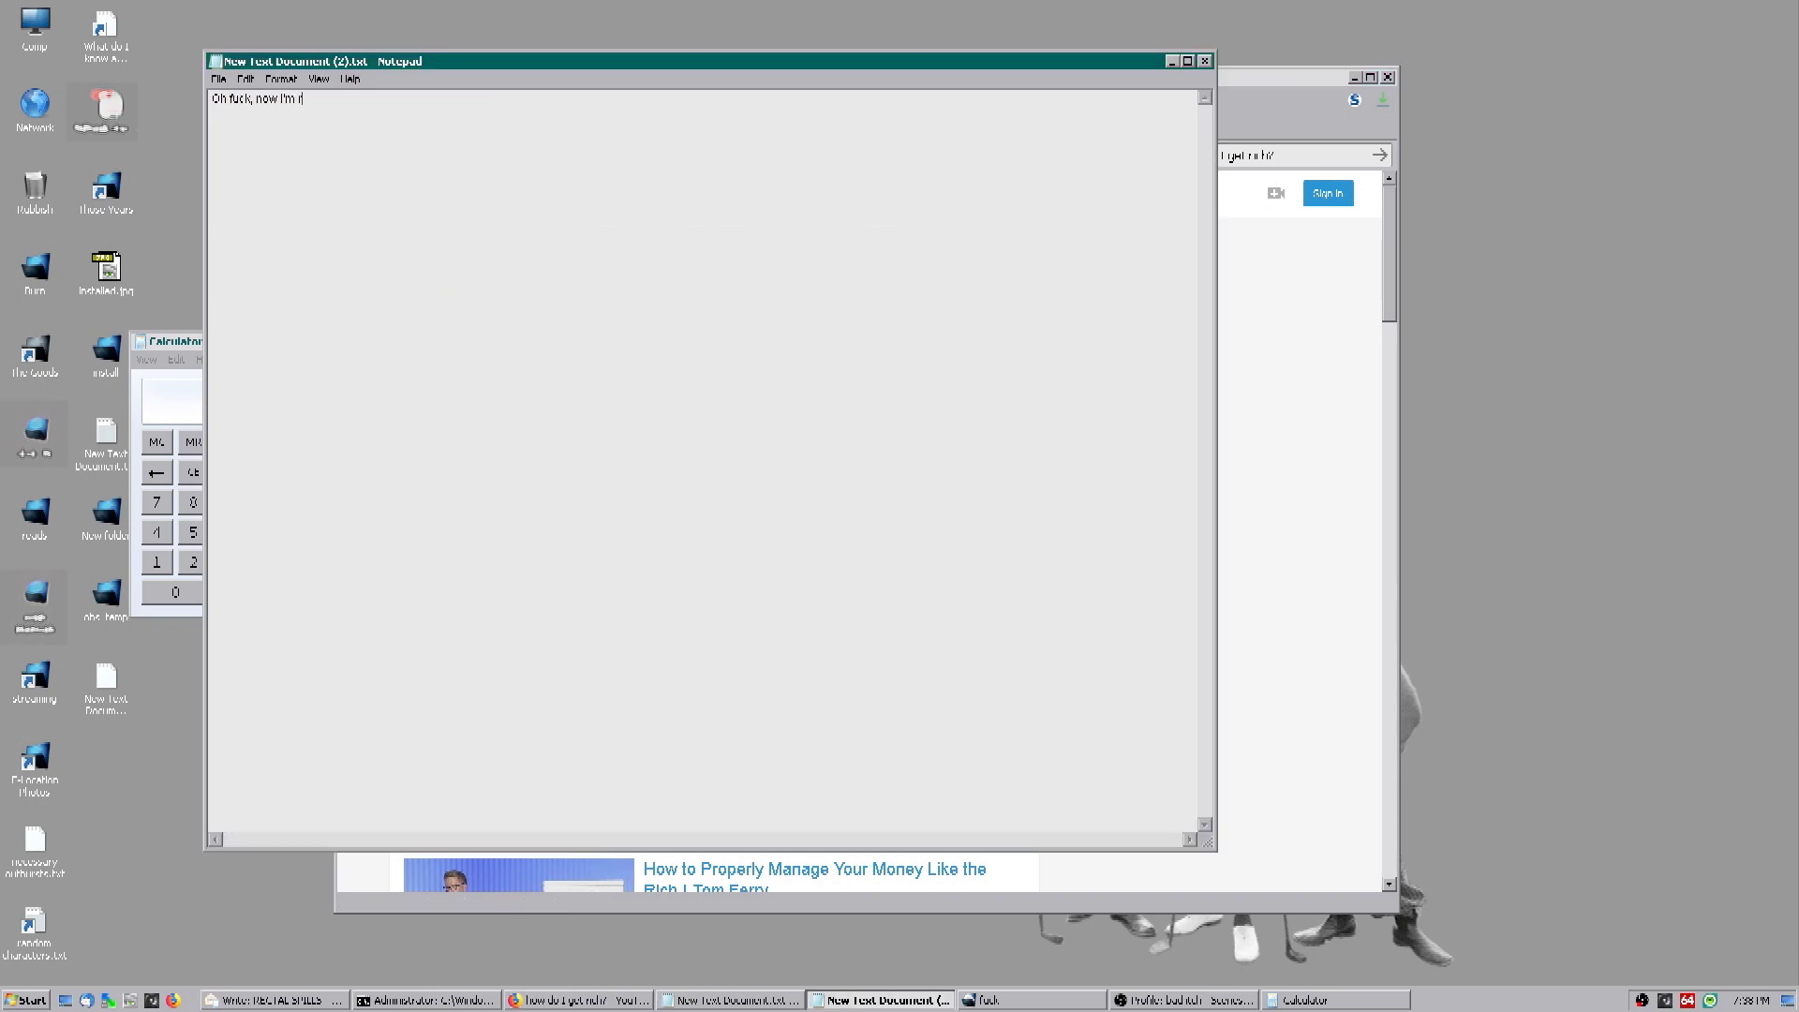
text(ich. THANKS YOU TUBE FOR MAKING ME AADVERTISMENT)
Step: Fix the line to end 'THANKS YOU TUBE FOR MAKING ME ADVERTISMENT WHORE' and add 'I CNT SPLE'
key(BackSpace)
key(BackSpace)
key(BackSpace)
key(BackSpace)
key(BackSpace)
key(BackSpace)
key(BackSpace)
key(BackSpace)
key(BackSpace)
key(BackSpace)
key(BackSpace)
key(BackSpace)
key(BackSpace)
key(BackSpace)
key(BackSpace)
key(BackSpace)
key(BackSpace)
key(BackSpace)
key(BackSpace)
key(BackSpace)
text(YOU TUBE FO FOR)
key(BackSpace)
key(BackSpace)
text(OR MAKING ME AADVERTISMENT)
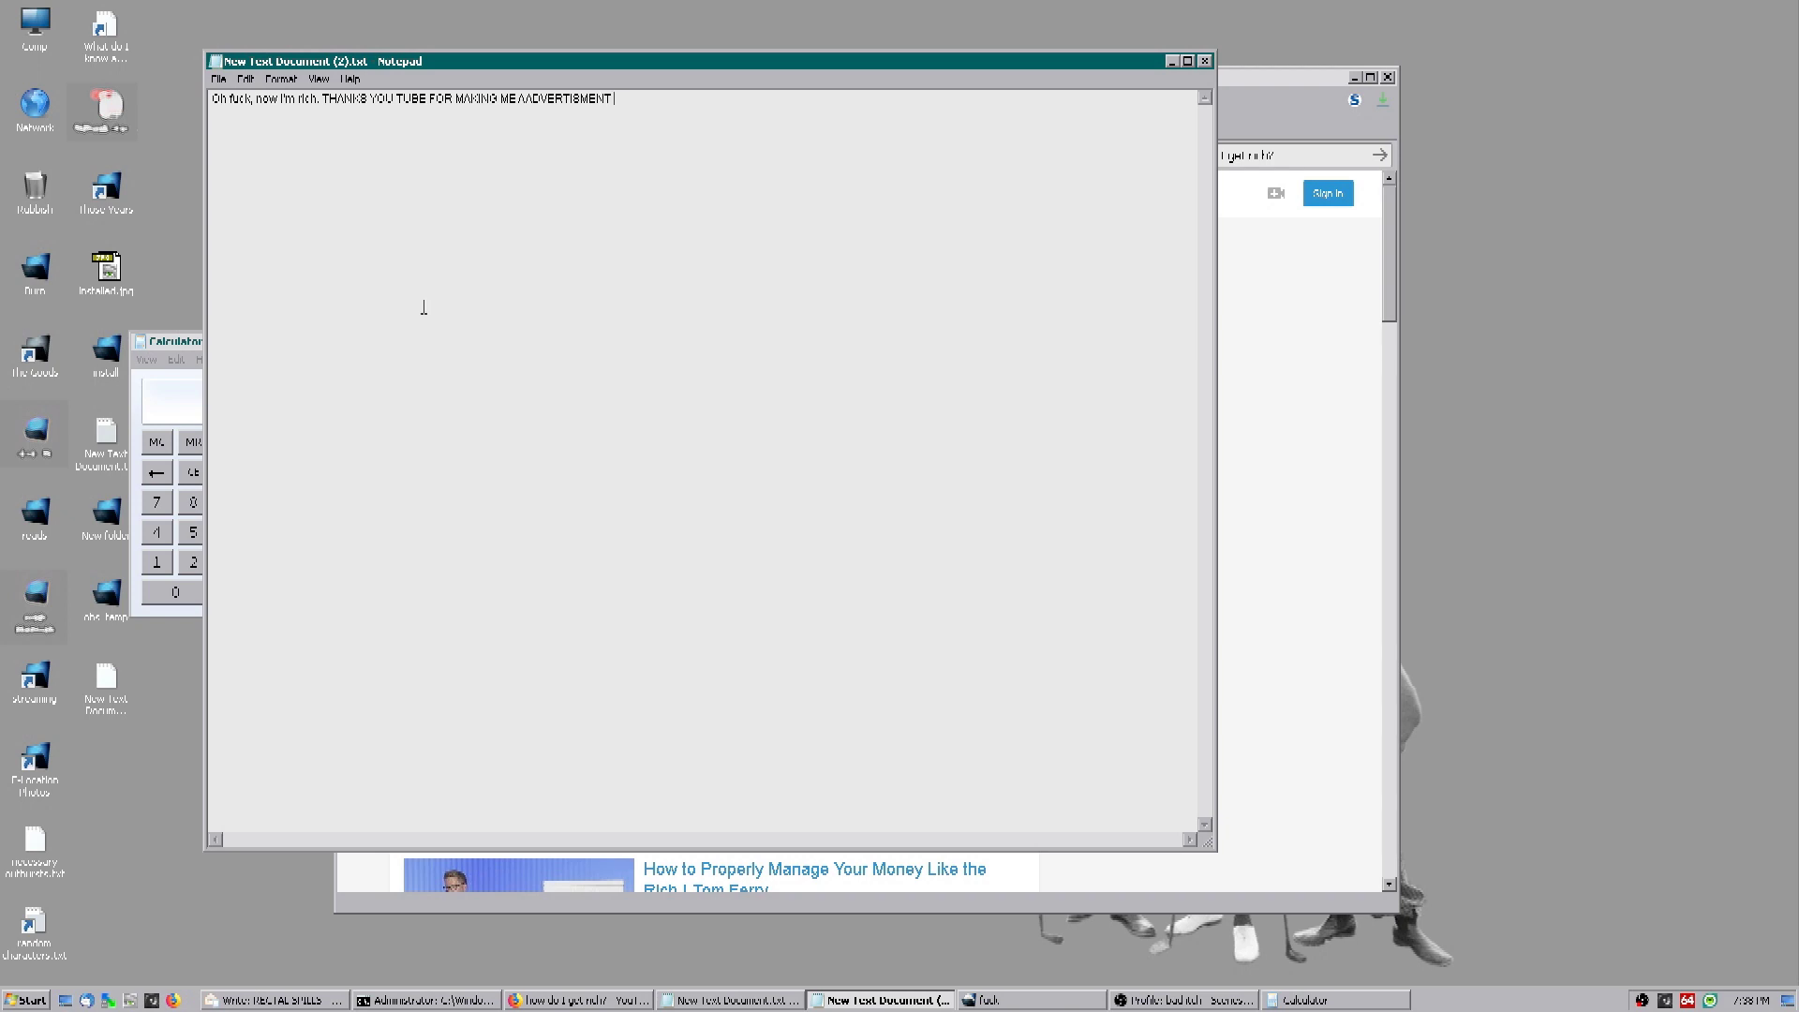
key(BackSpace)
key(BackSpace)
key(BackSpace)
key(BackSpace)
key(BackSpace)
key(BackSpace)
key(BackSpace)
key(BackSpace)
key(BackSpace)
key(BackSpace)
key(BackSpace)
key(BackSpace)
key(BackSpace)
text(ADVERTISMENT)
key(BackSpace)
key(BackSpace)
key(BackSpace)
key(BackSpace)
text(ENT WH)
key(BackSpace)
text(WHORE)
key(BackSpace)
key(BackSpace)
key(BackSpace)
key(BackSpace)
key(BackSpace)
text(WHORE)
key(Return)
key(BackSpace)
key(BackSpace)
key(BackSpace)
text(I CNT SPLE)
Step: Close Notepad without saving the note, returning to Firefox
click(157, 413)
key(alt+F4)
click(854, 512)
click(639, 139)
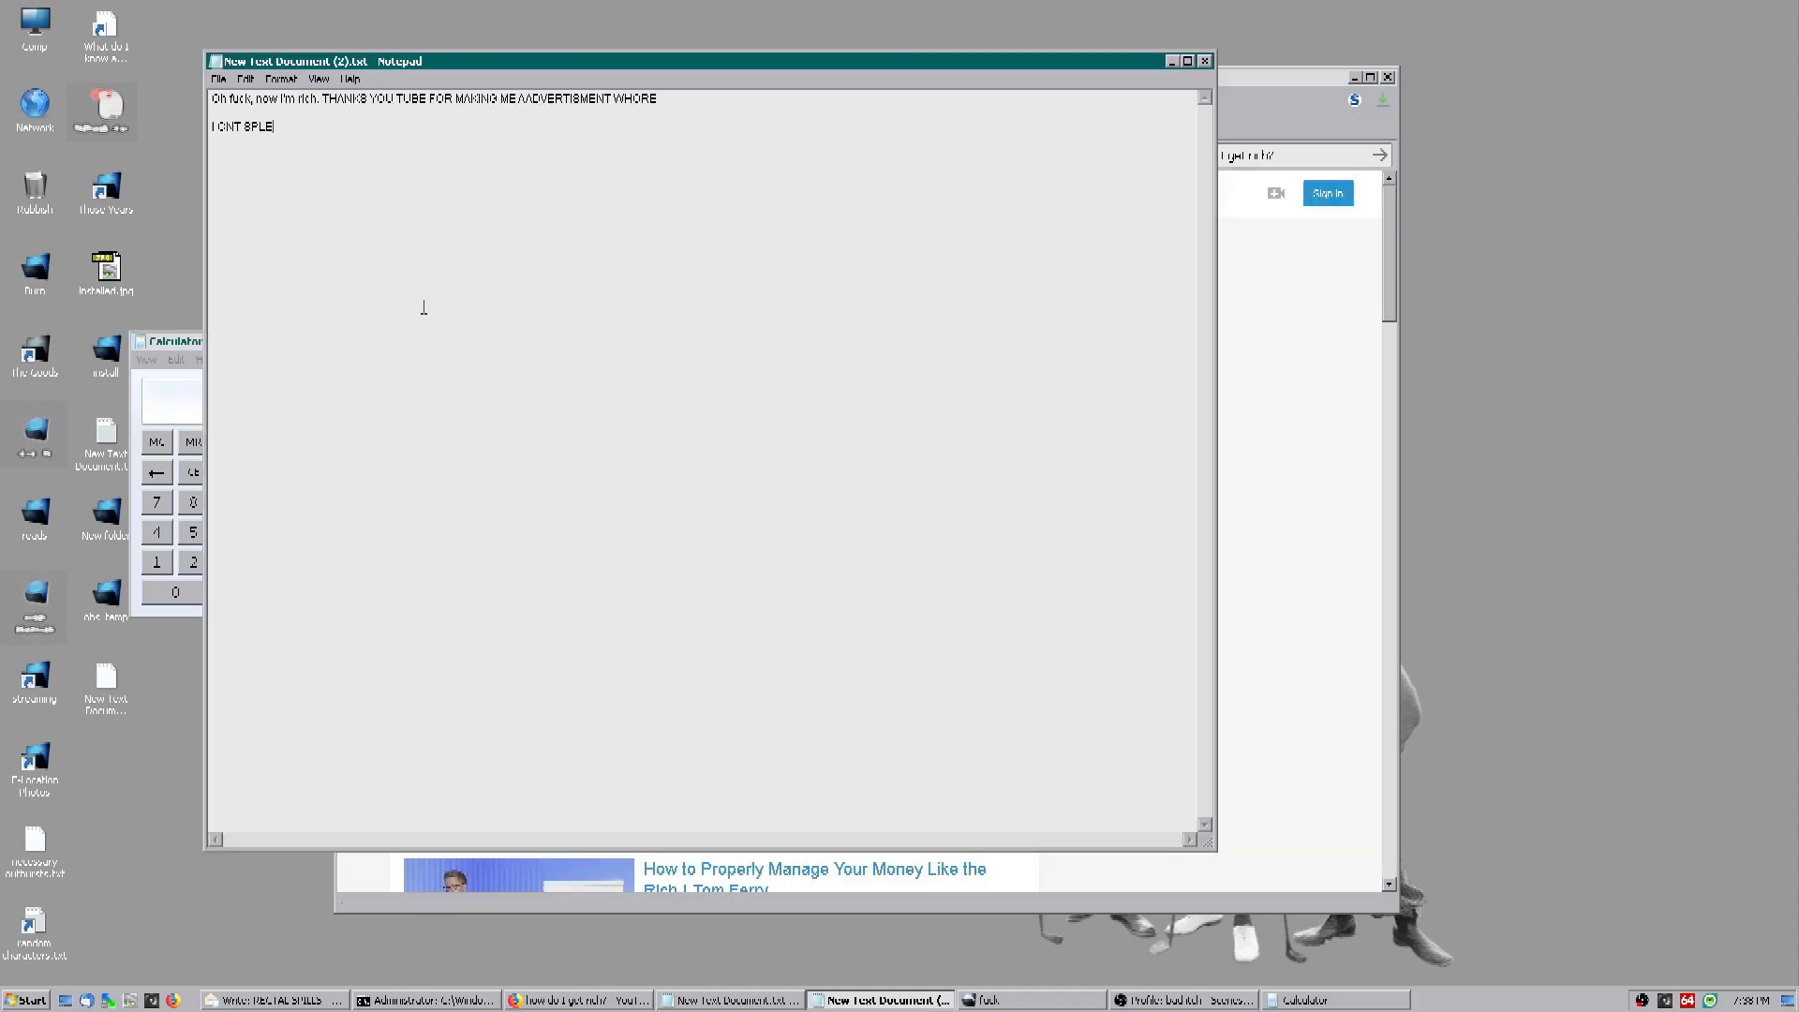
click(158, 414)
key(alt+F4)
click(868, 513)
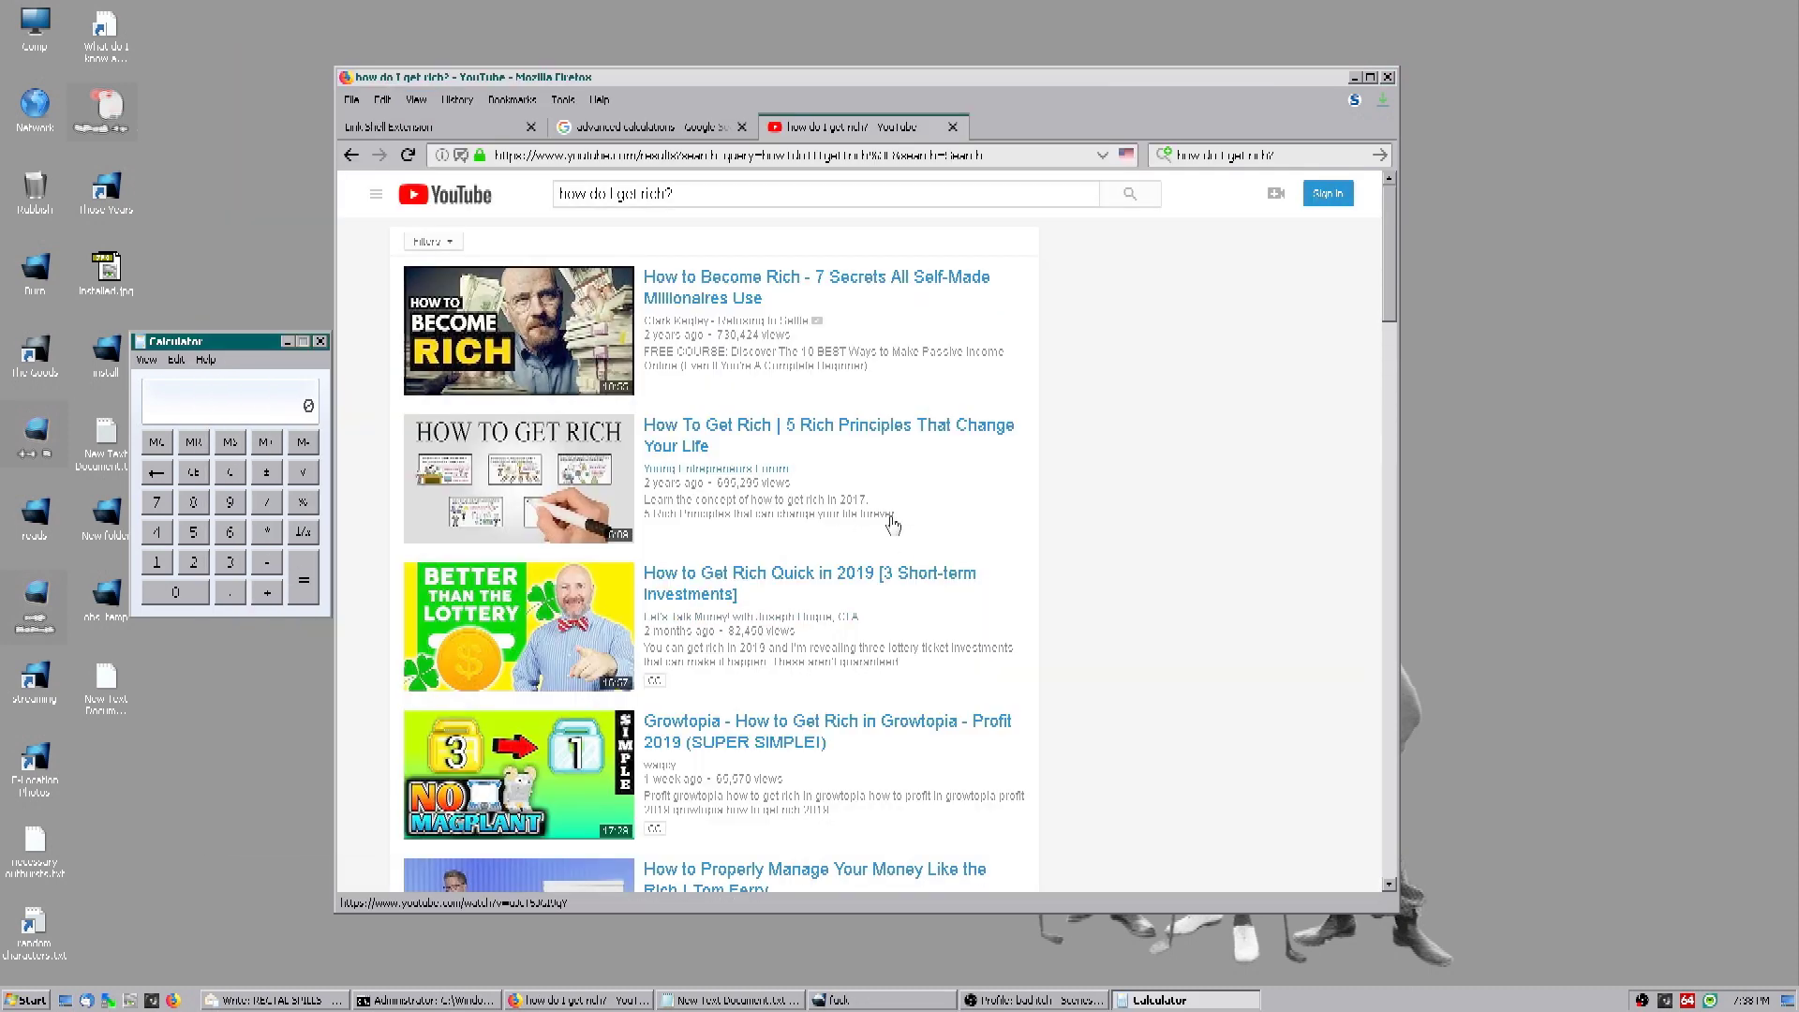
click(890, 521)
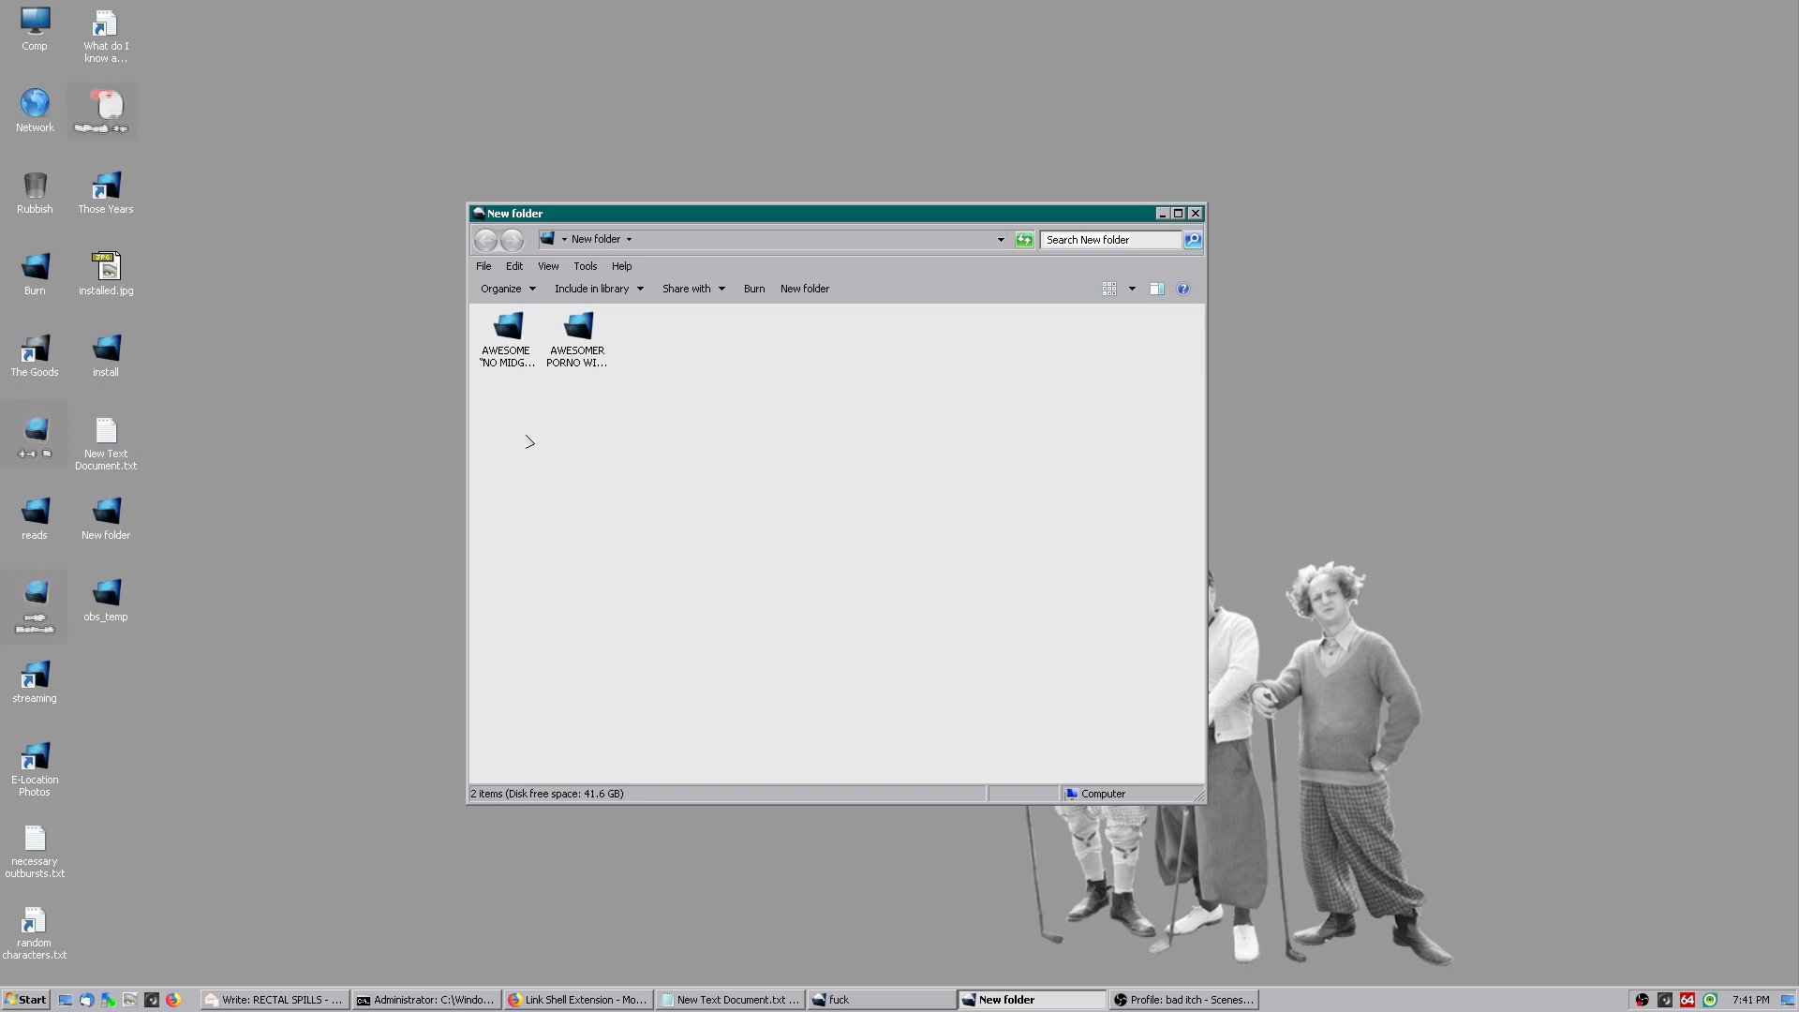
Step: Open the first subfolder and bring up Dangerous.exe's context menu to pick it as link source
click(508, 322)
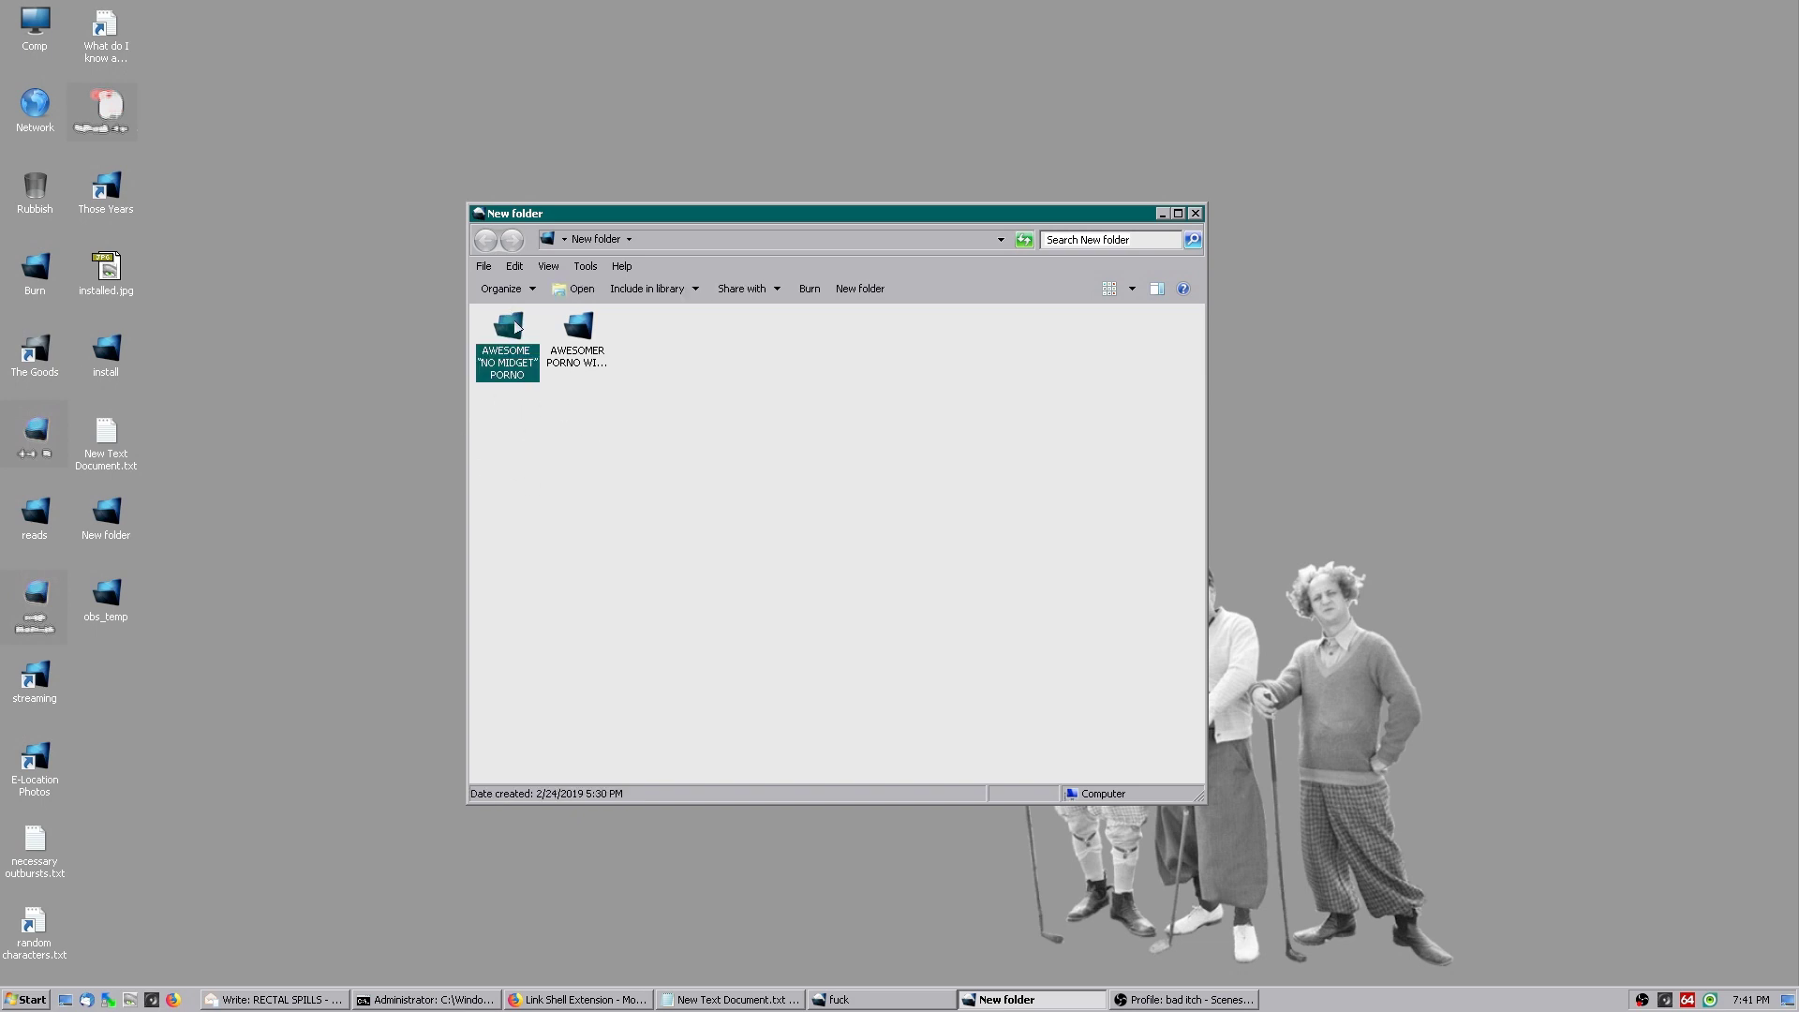
double_click(517, 327)
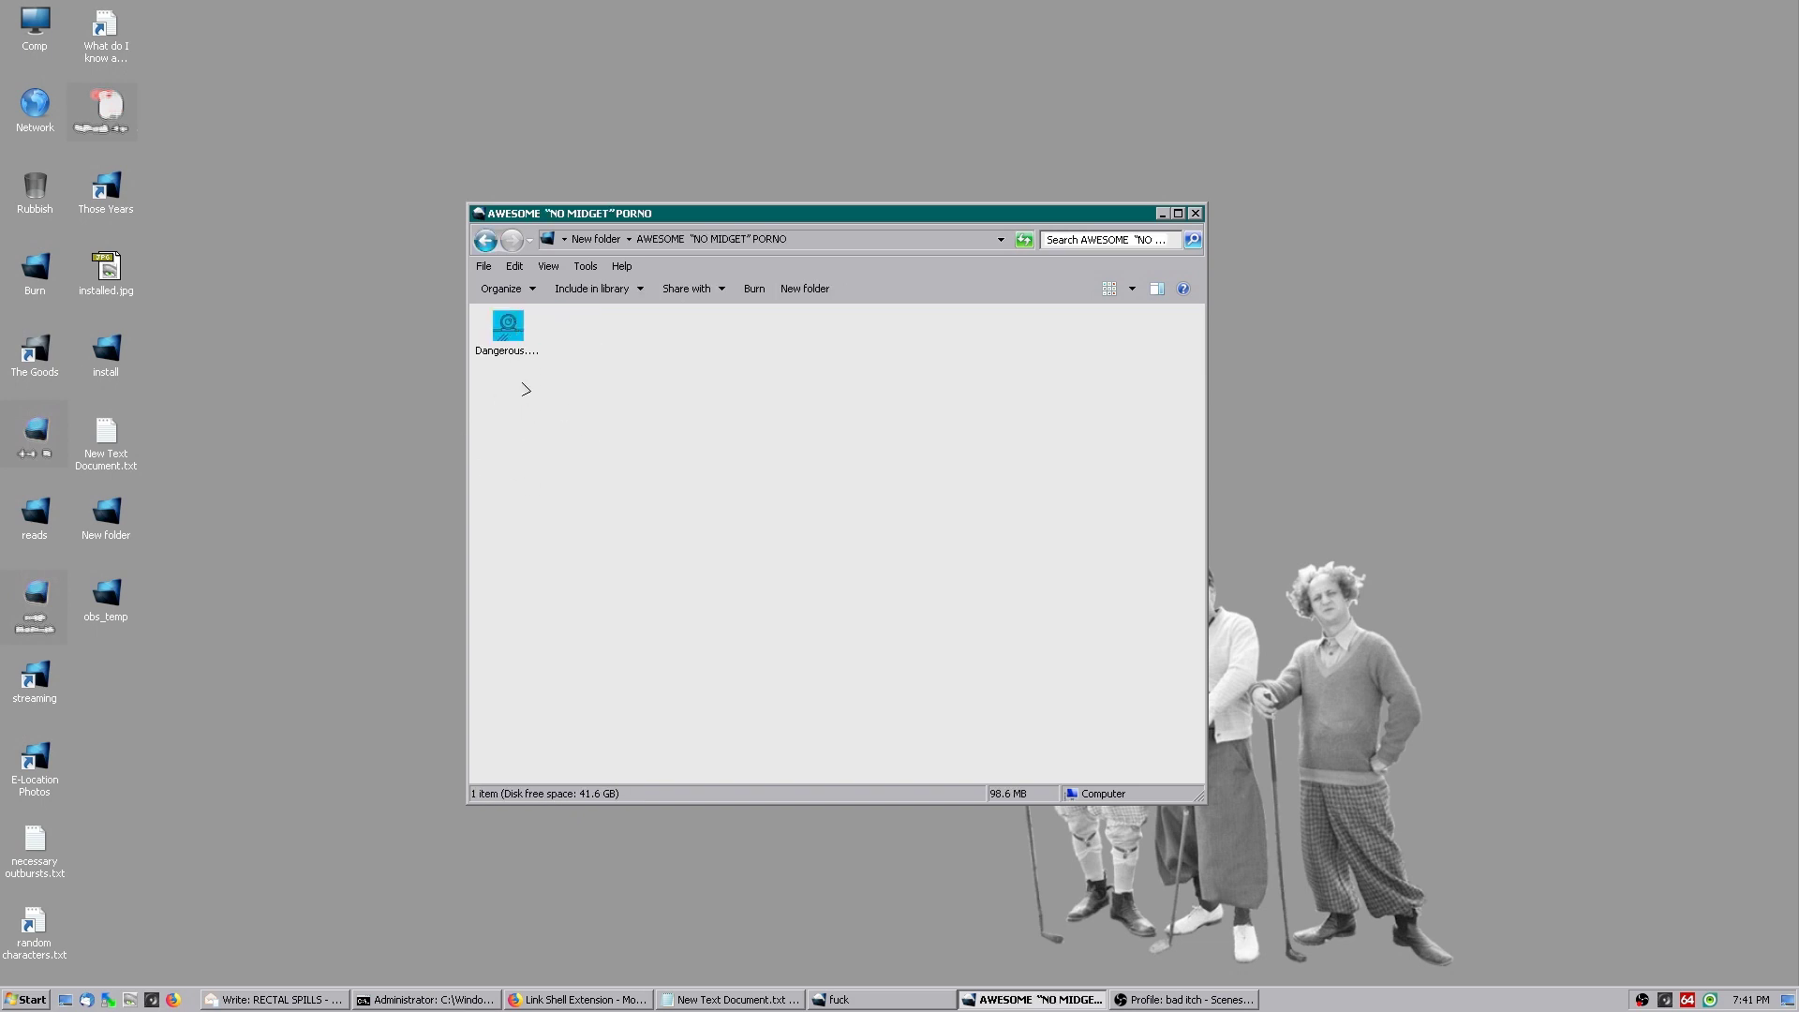
click(511, 326)
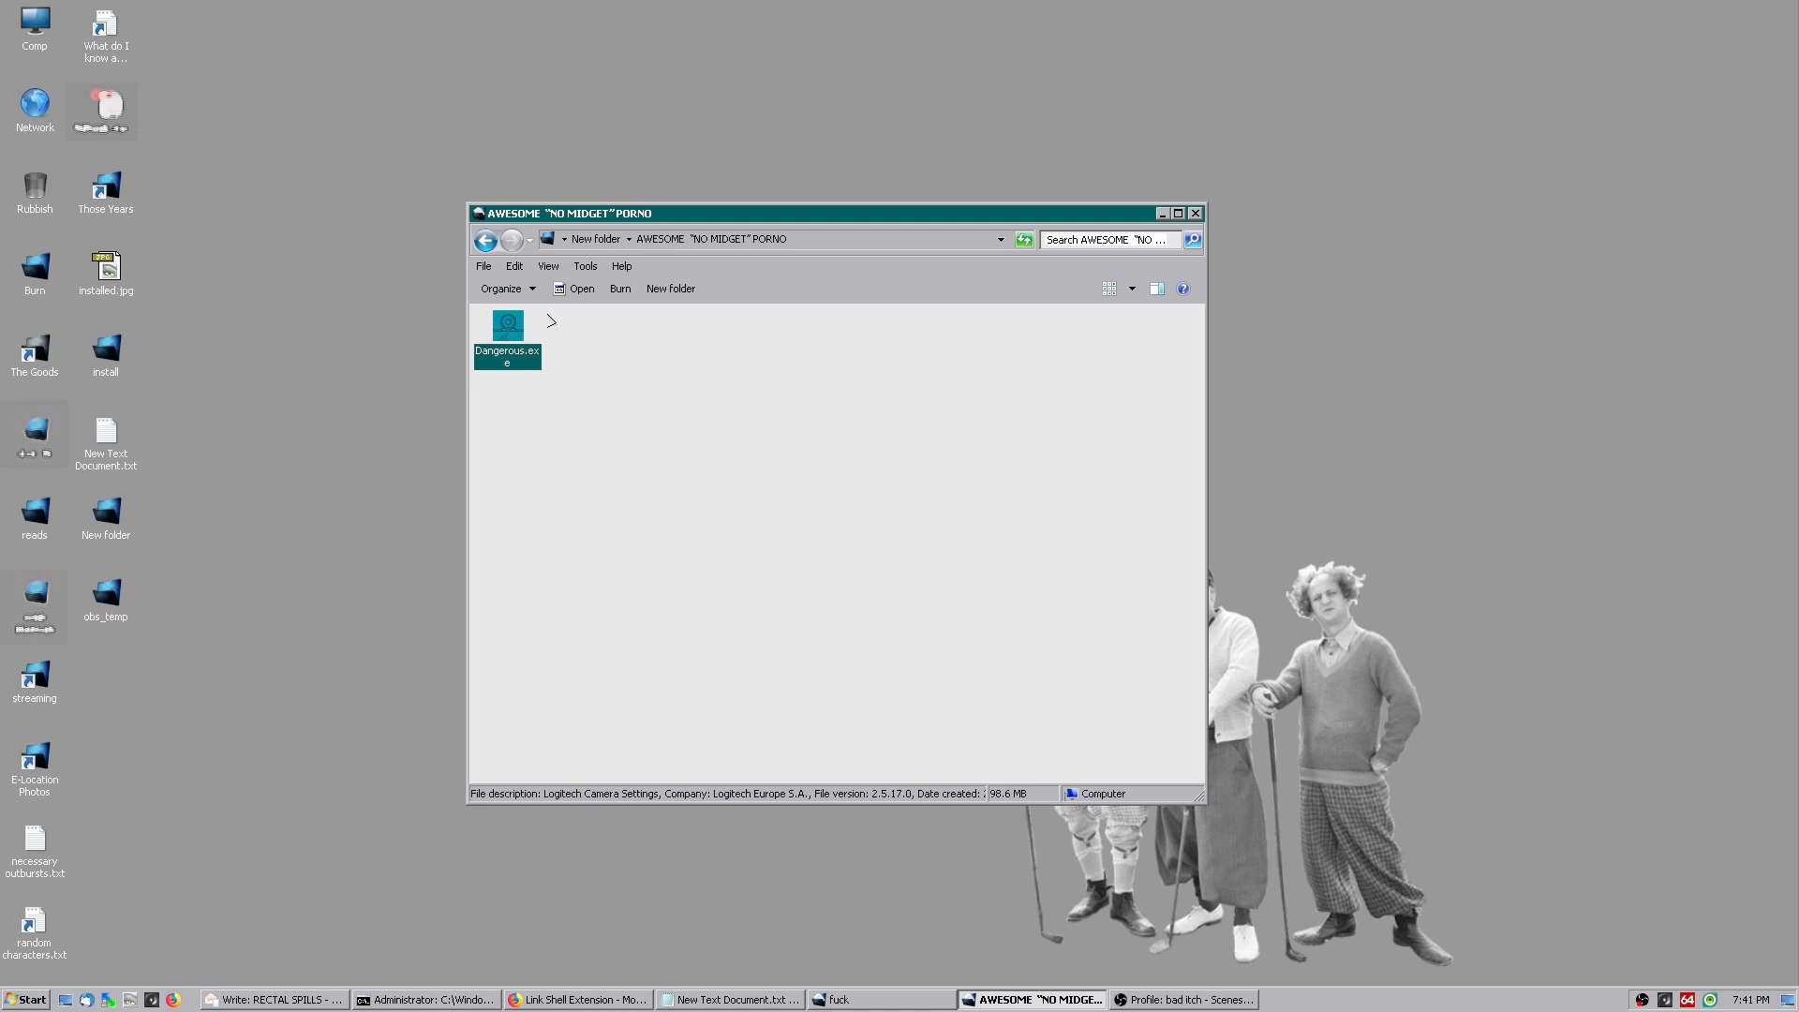
click(575, 357)
right_click(504, 332)
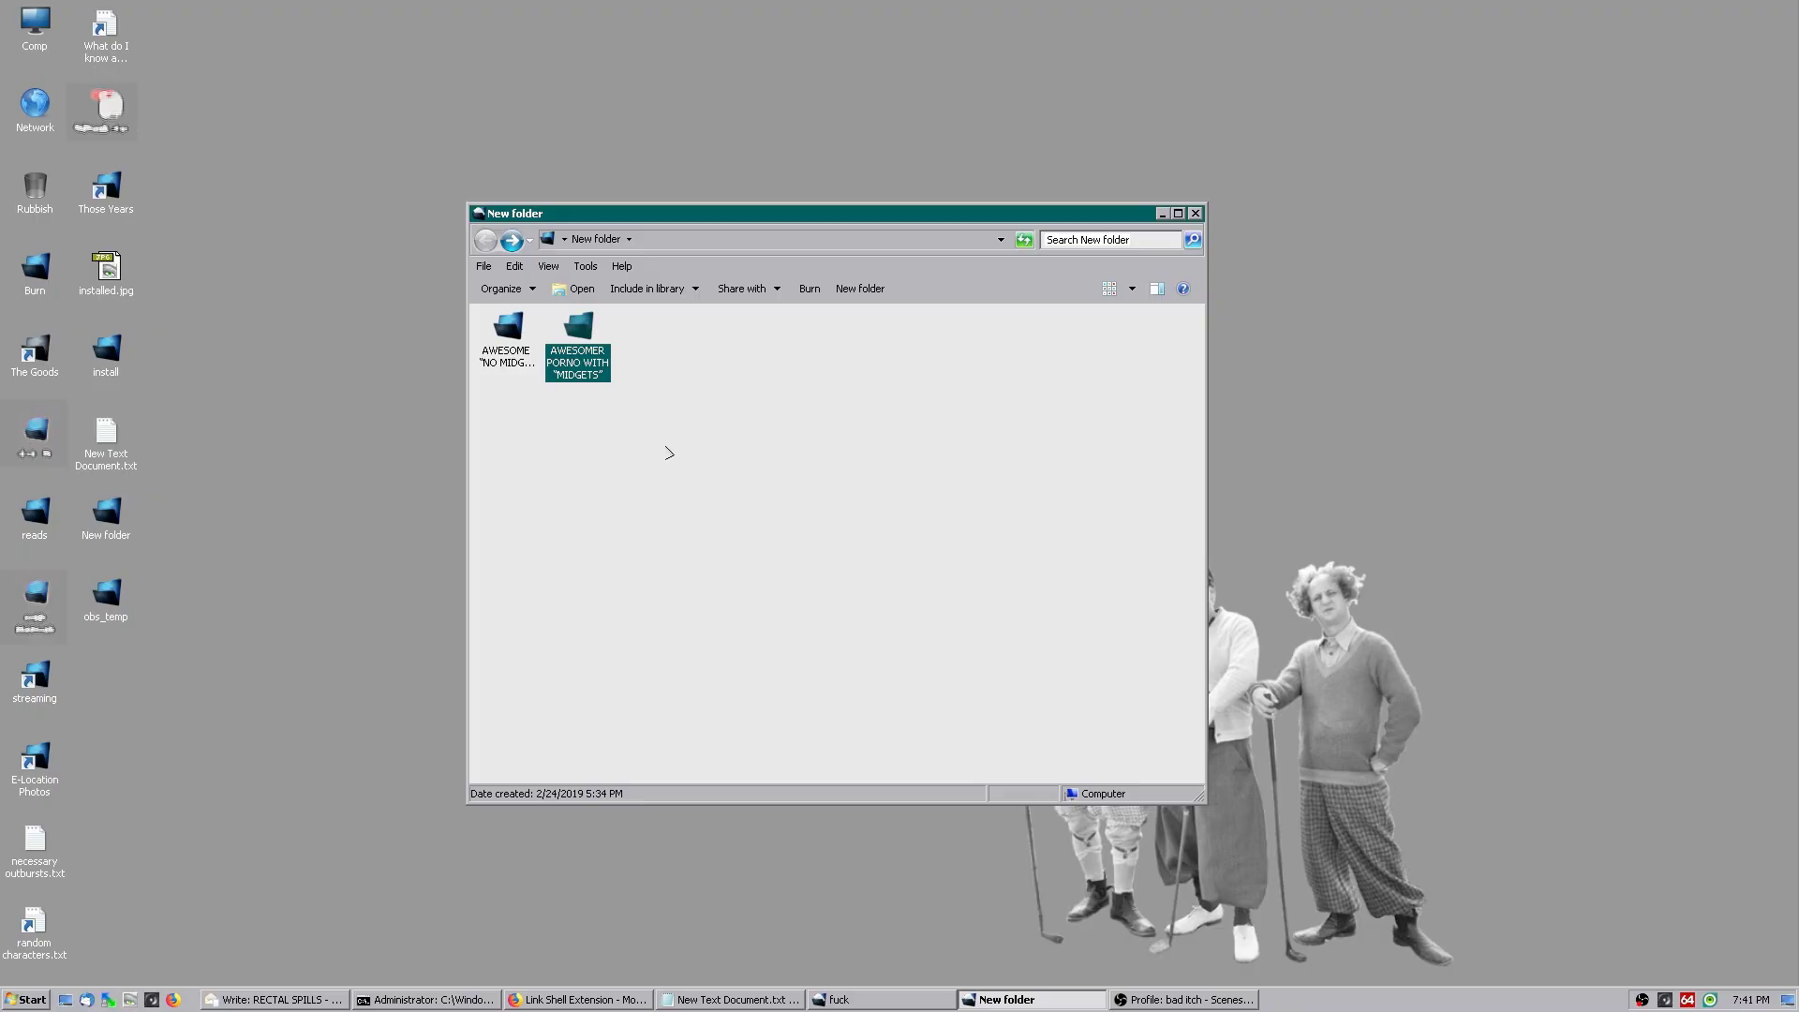
Step: Drop Dangerous.exe as a hardlink into the empty second subfolder
double_click(579, 328)
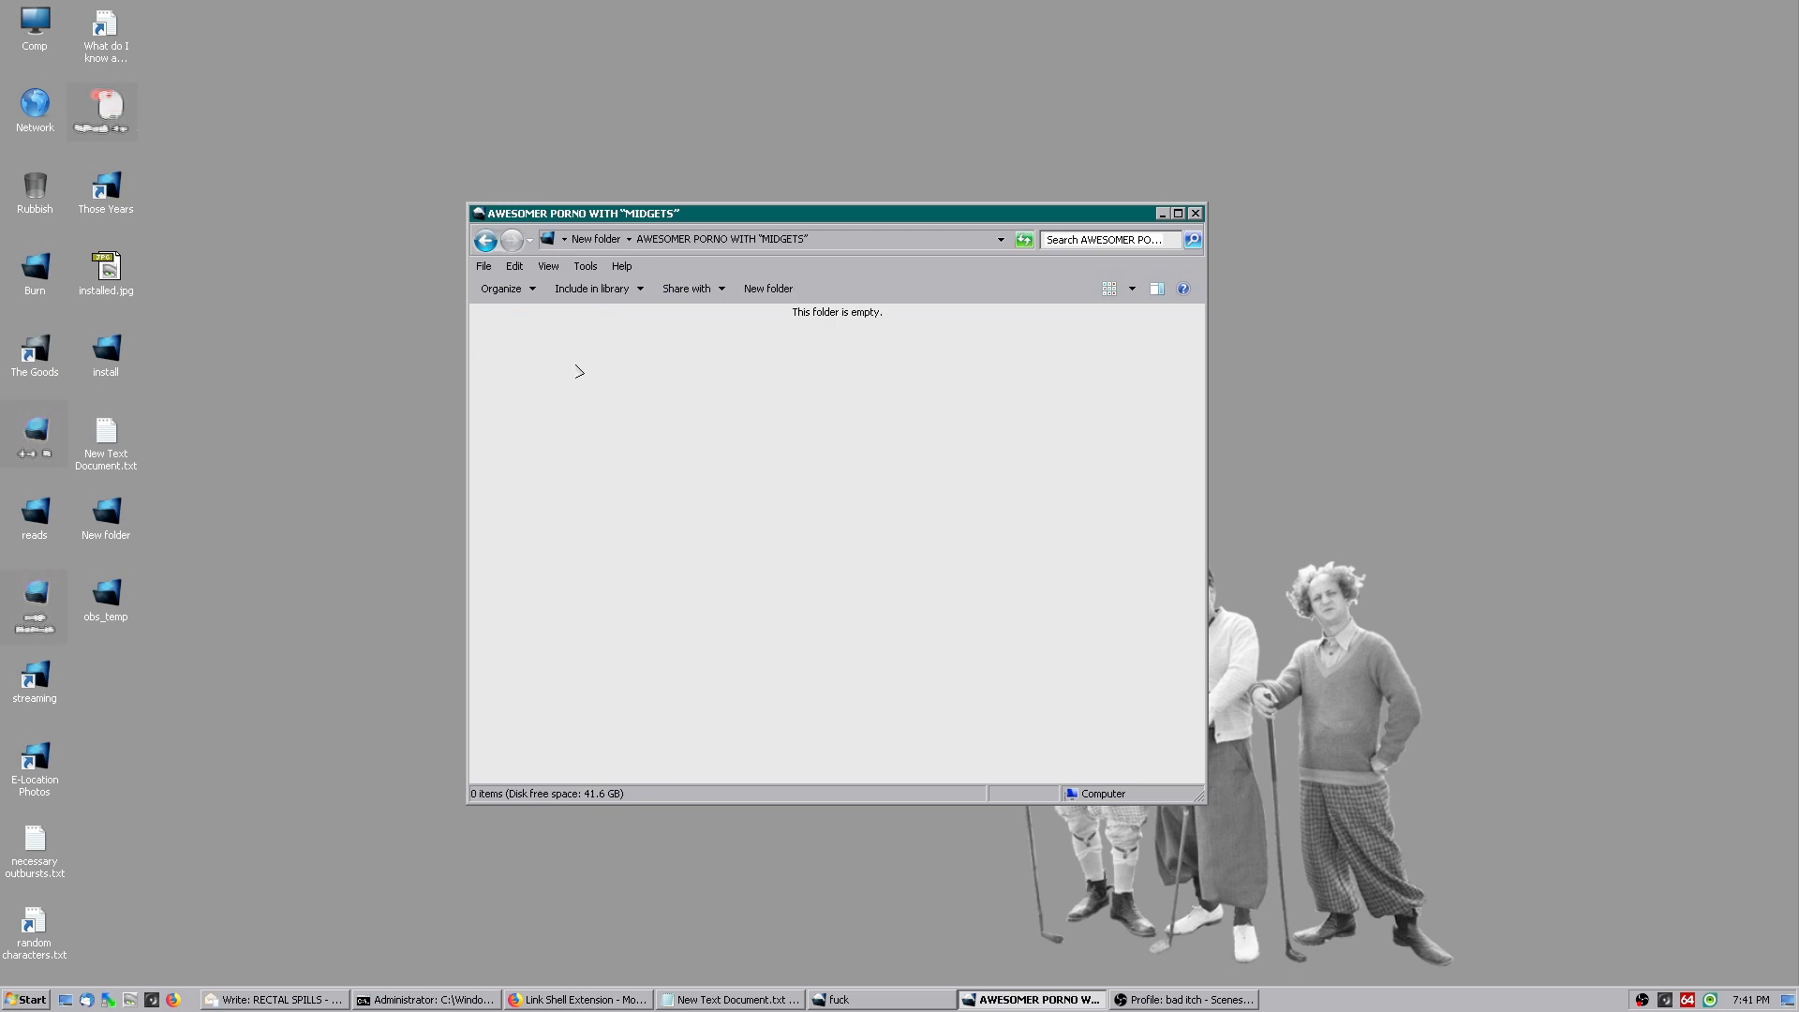
right_click(554, 380)
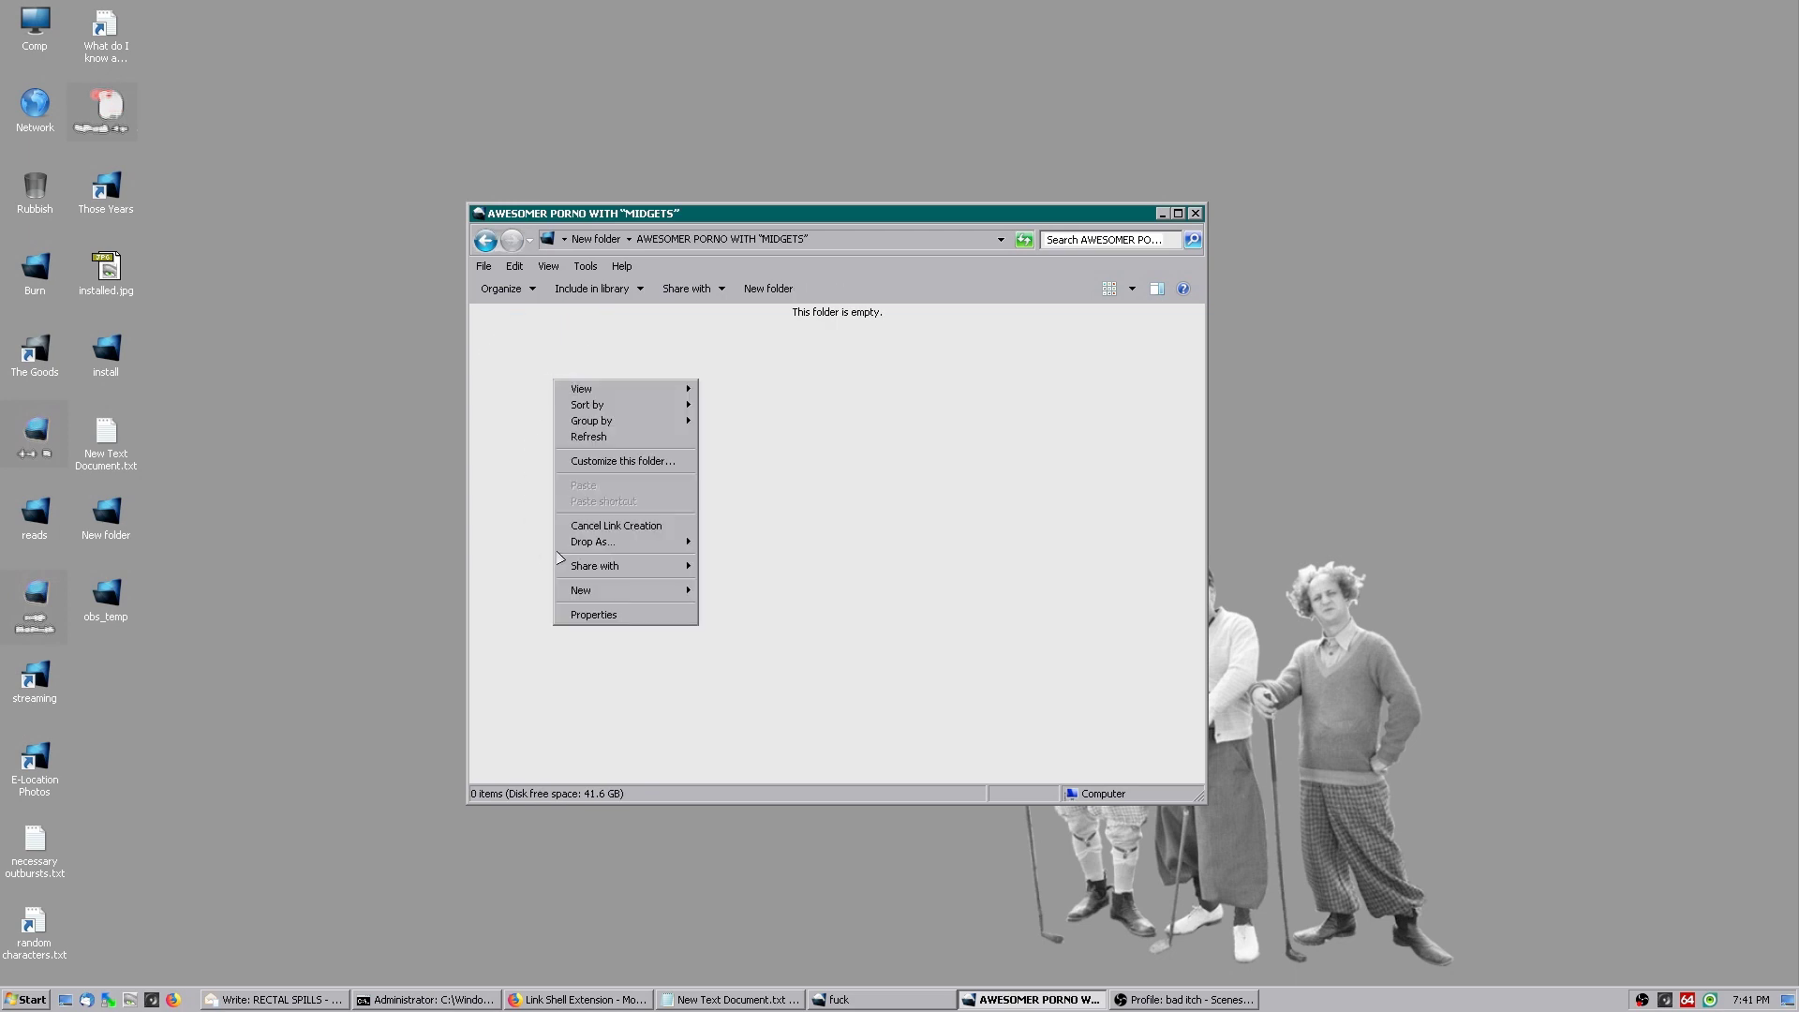
mouse_move(591, 543)
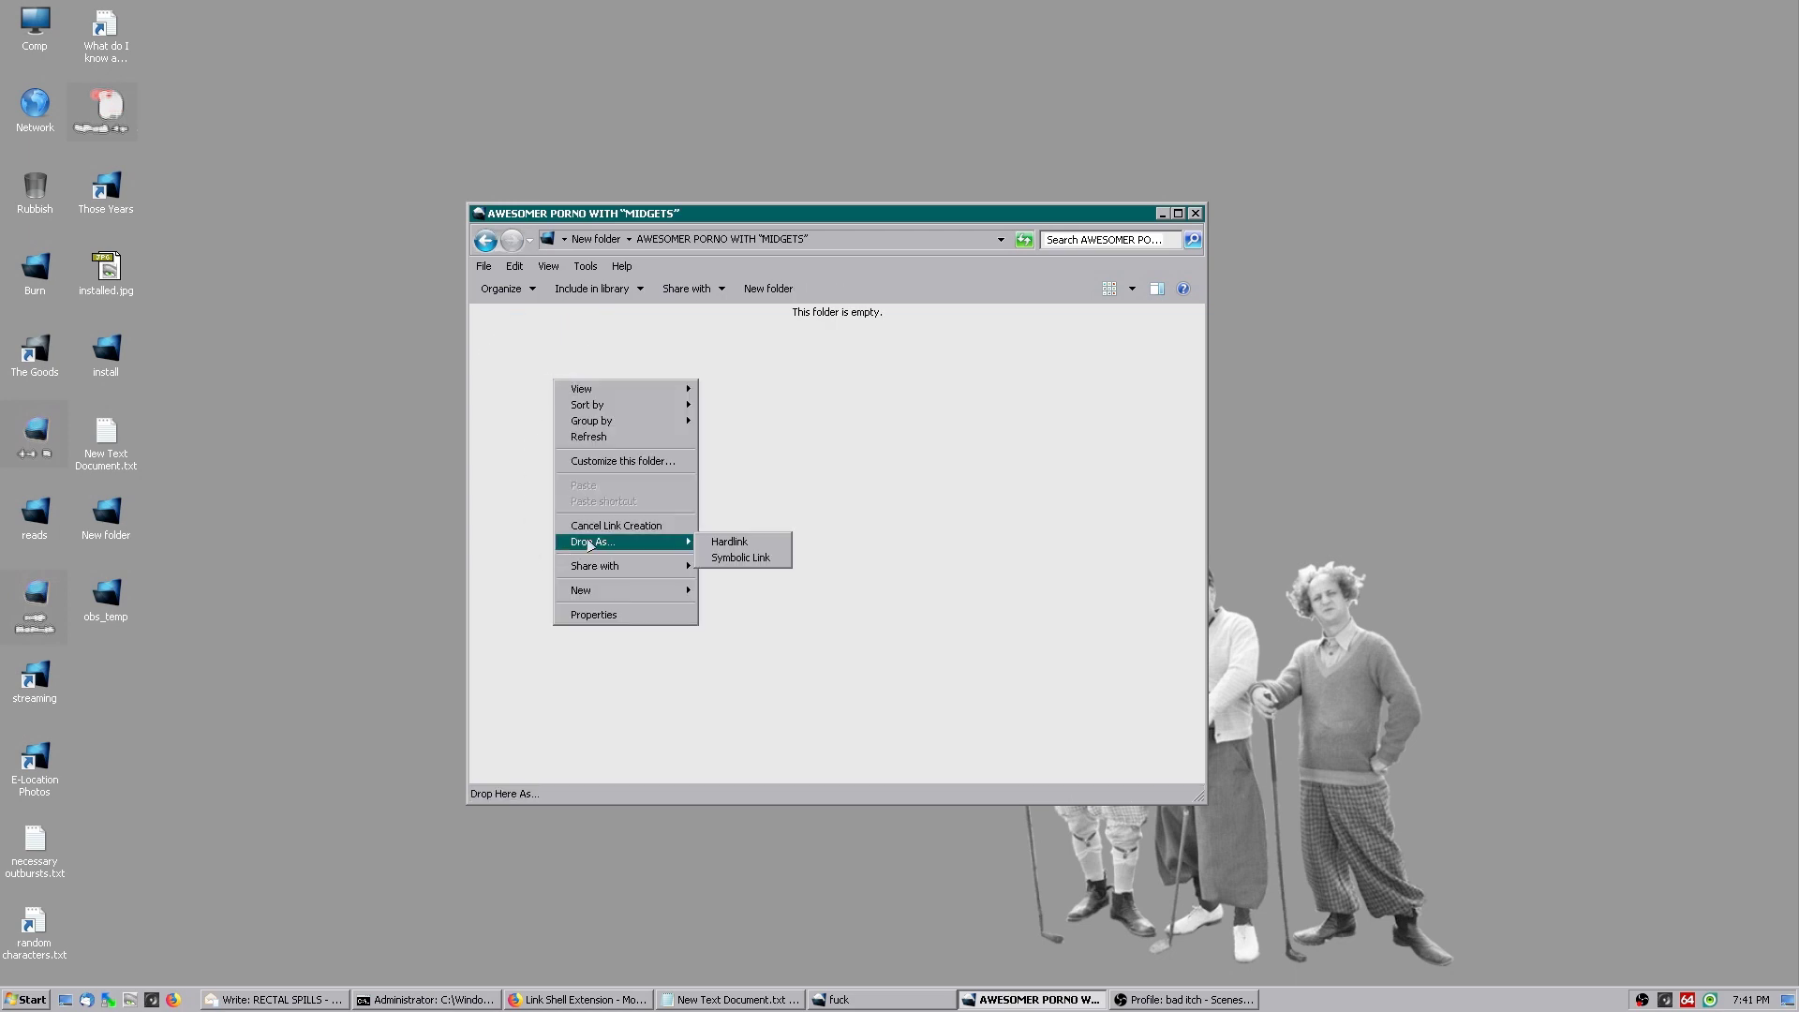
click(731, 541)
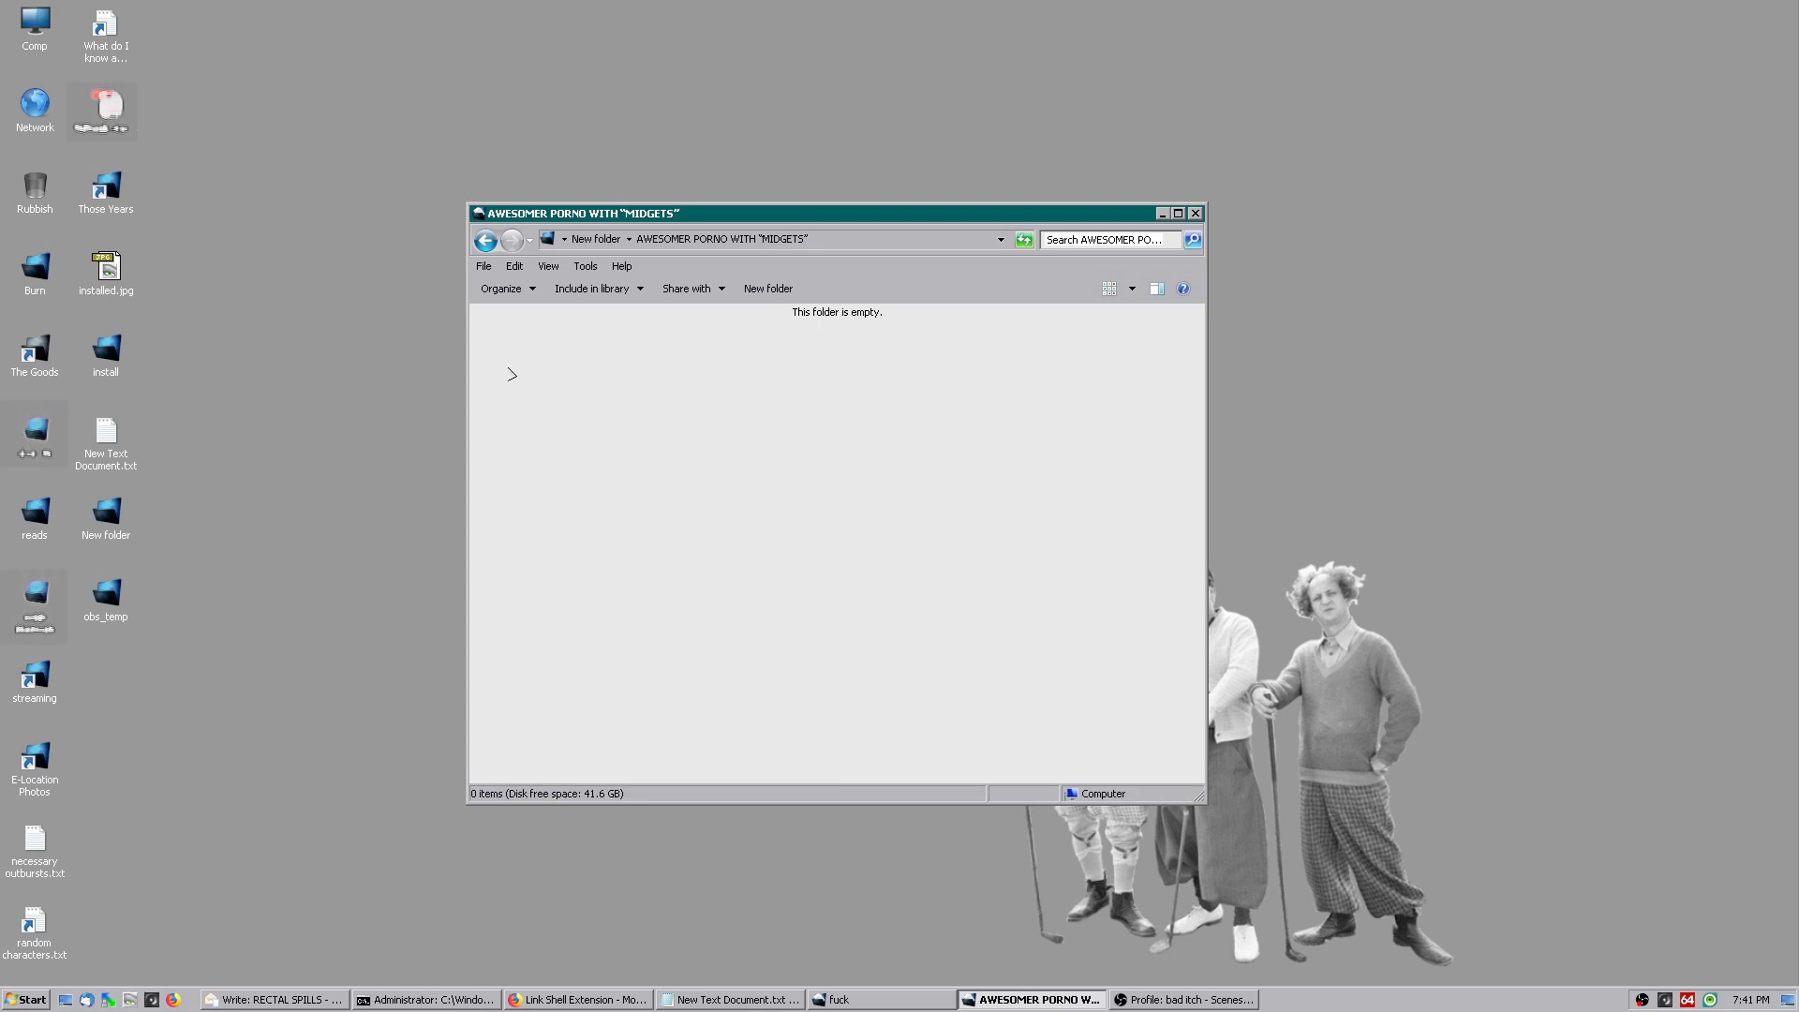
Step: Peek into the first folder, then reopen the second folder to confirm the hardlink
key(BackSpace)
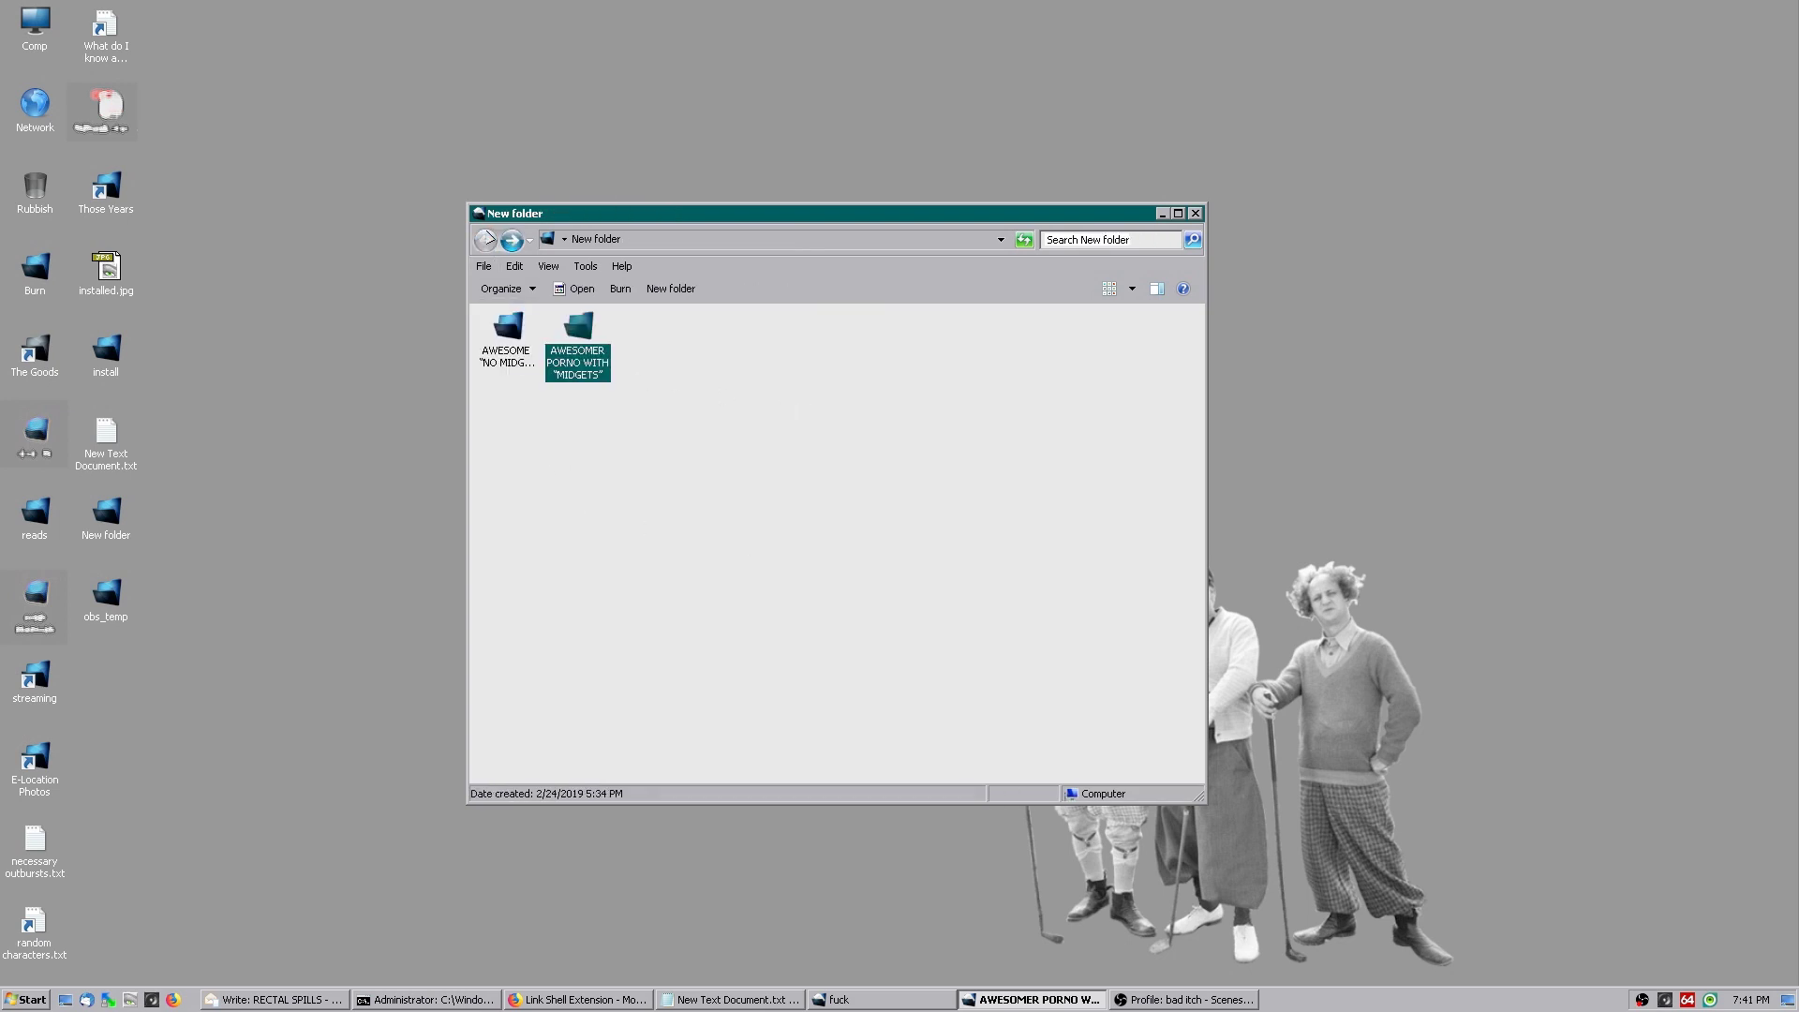
key(Return)
key(BackSpace)
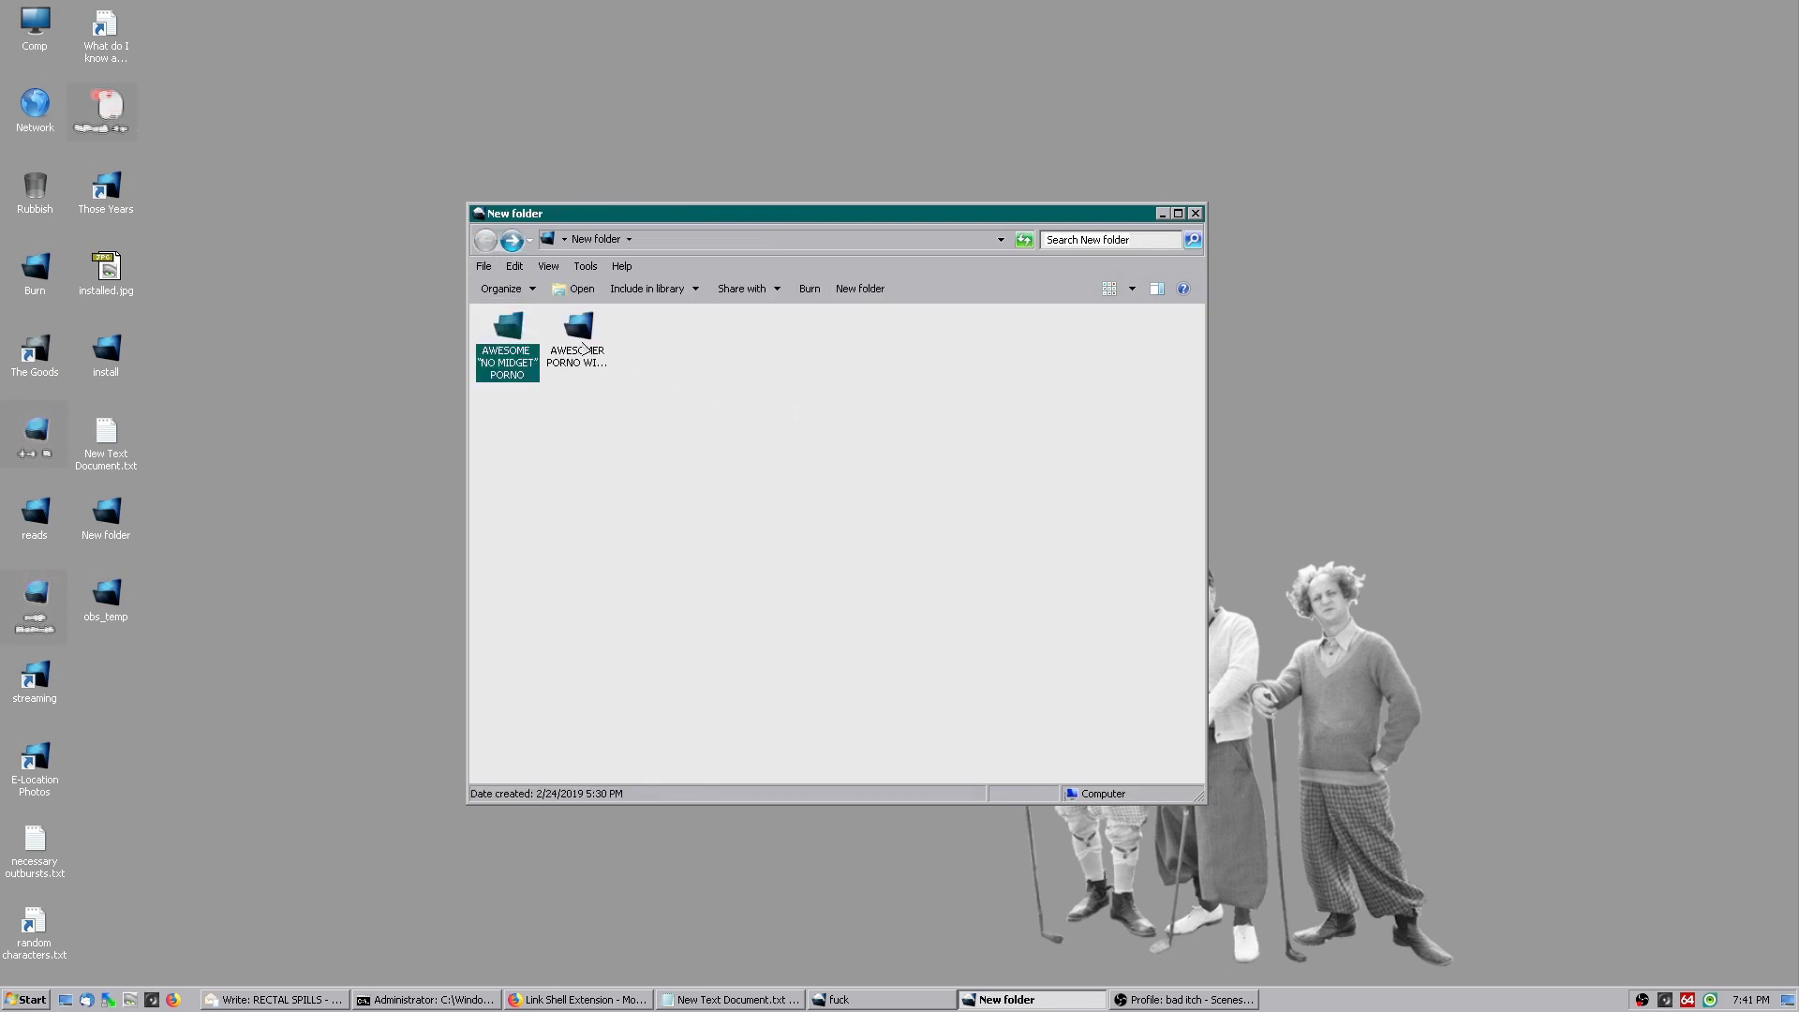
double_click(581, 339)
Step: Rename the hard-linked file in the second folder to 'renamed shit.exe'
click(503, 365)
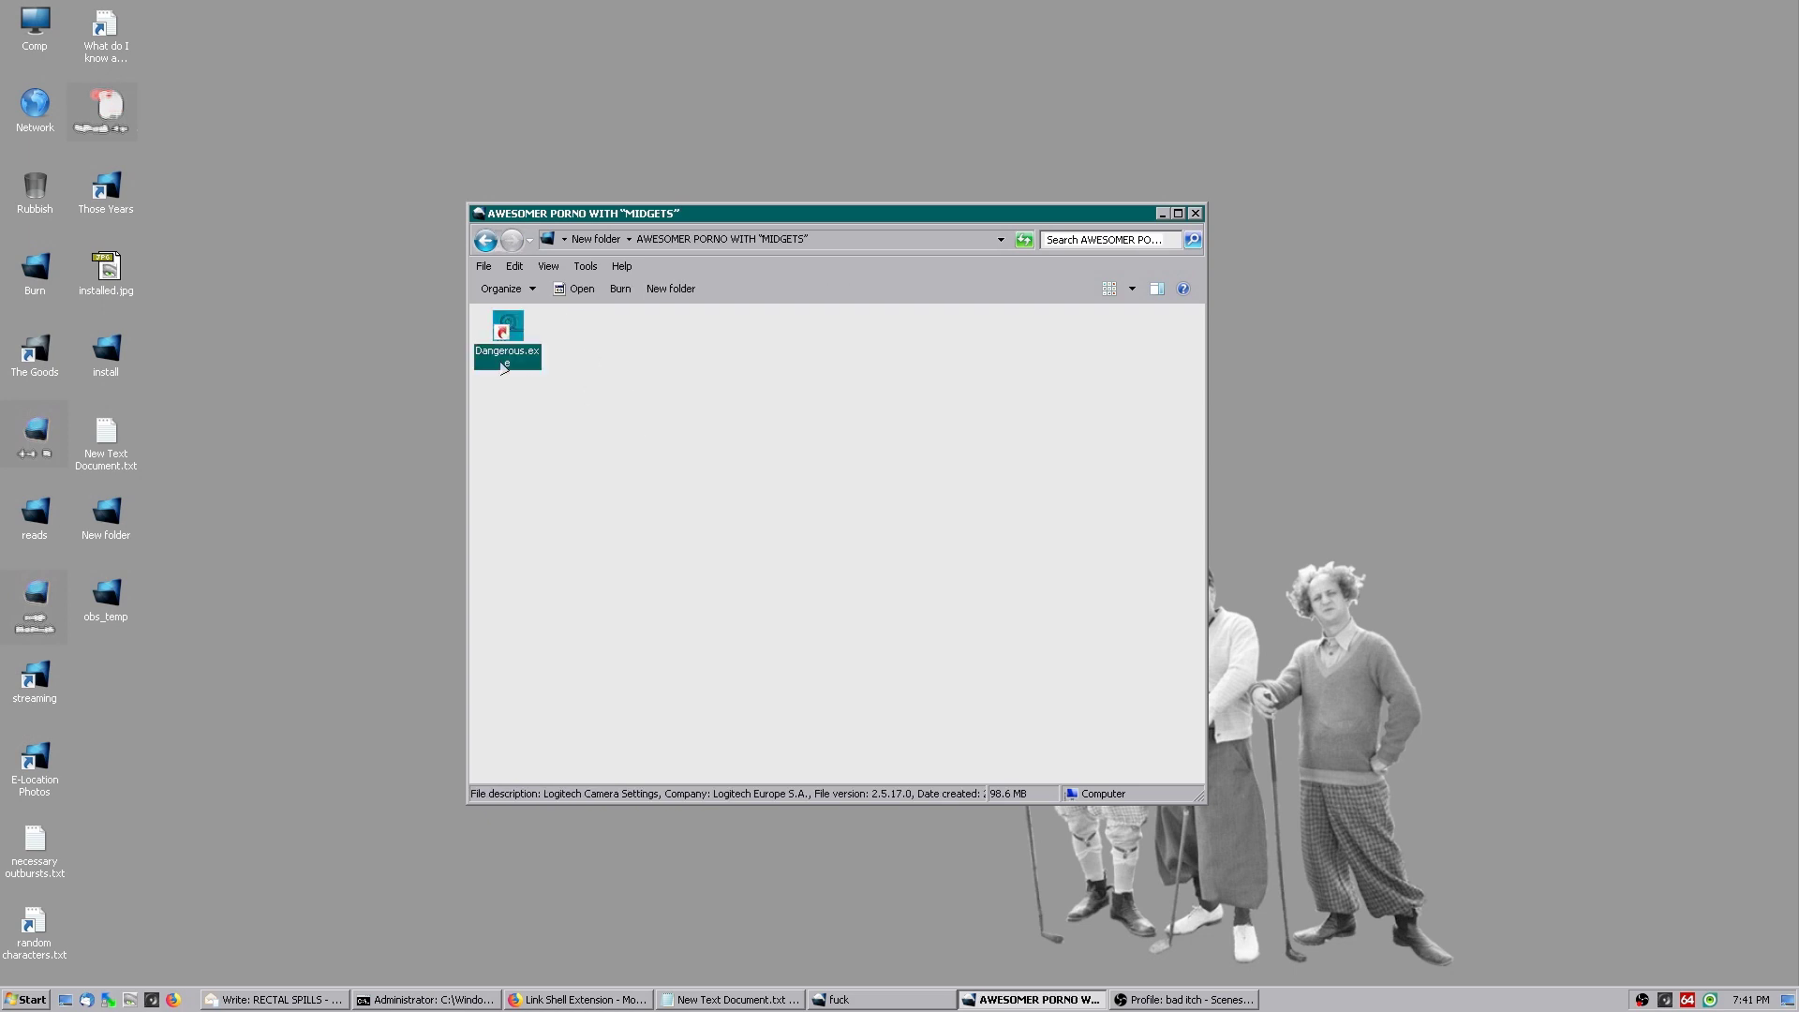
click(511, 365)
text(renamed shit)
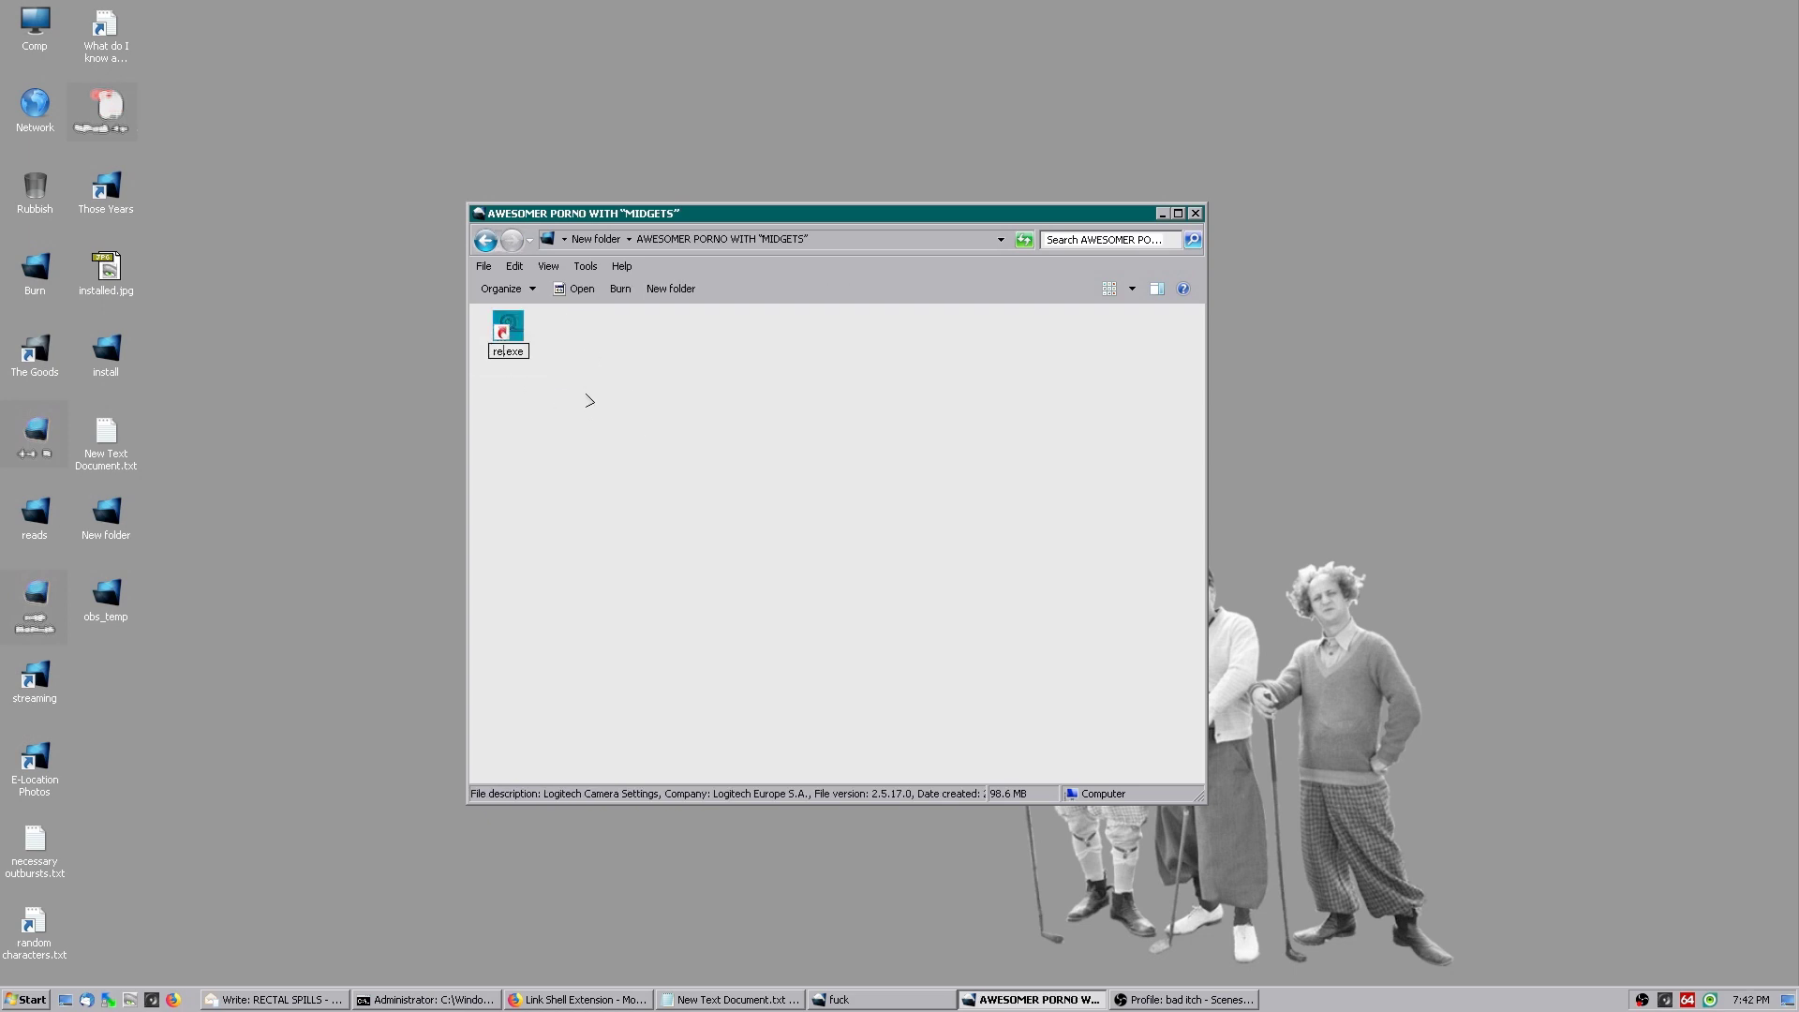
key(Return)
Step: Check that the first folder still holds Dangerous.exe, then reselect renamed shit.exe in the second folder
click(576, 391)
key(alt+Left)
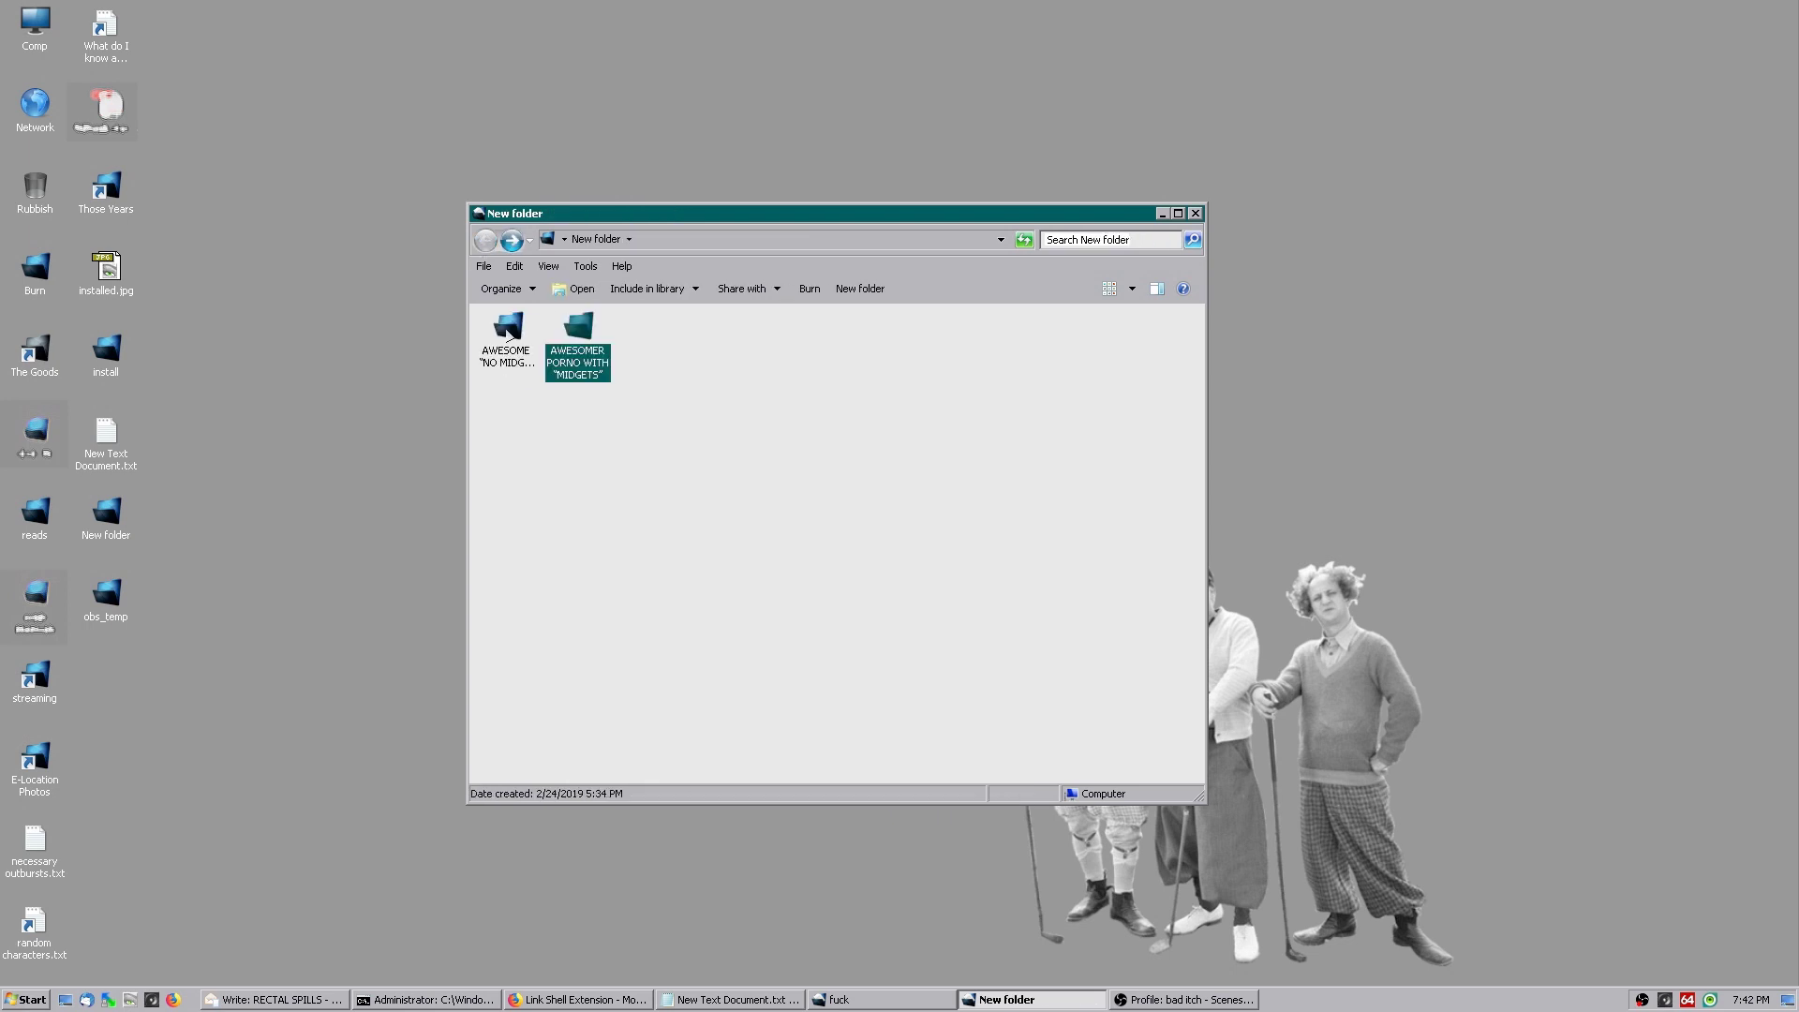
key(alt+Left)
click(537, 331)
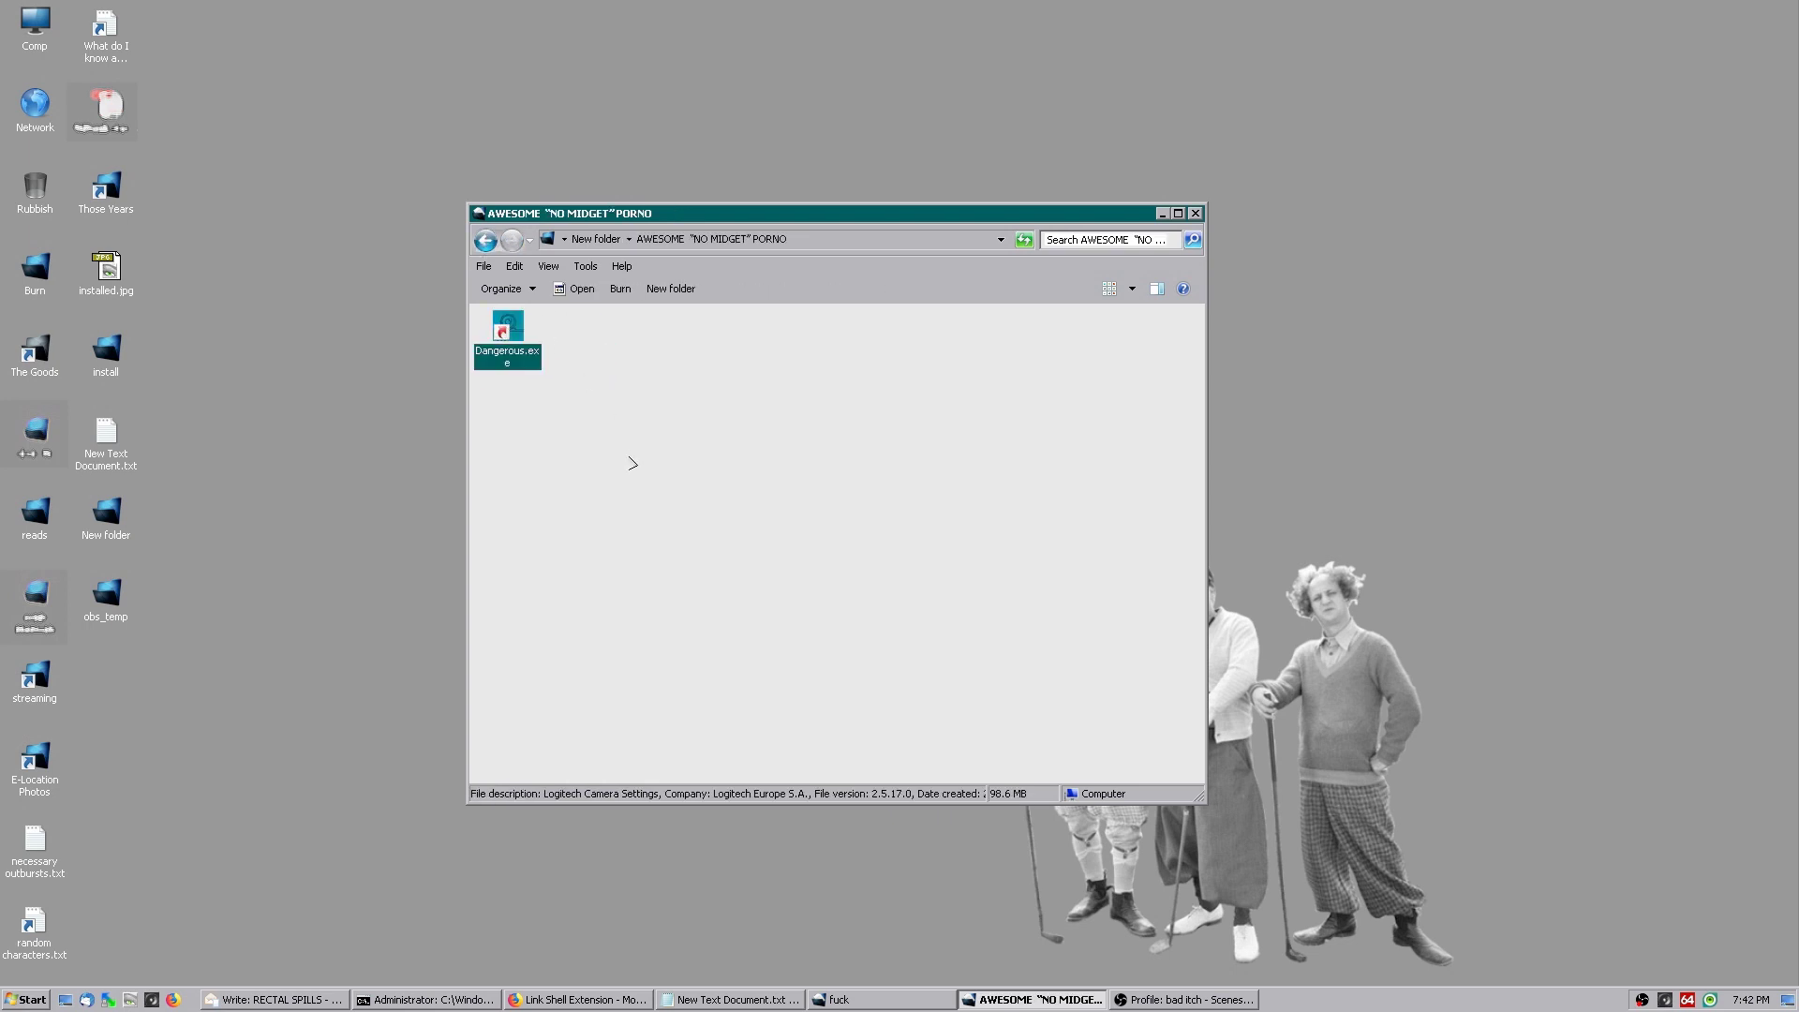
click(633, 463)
click(493, 244)
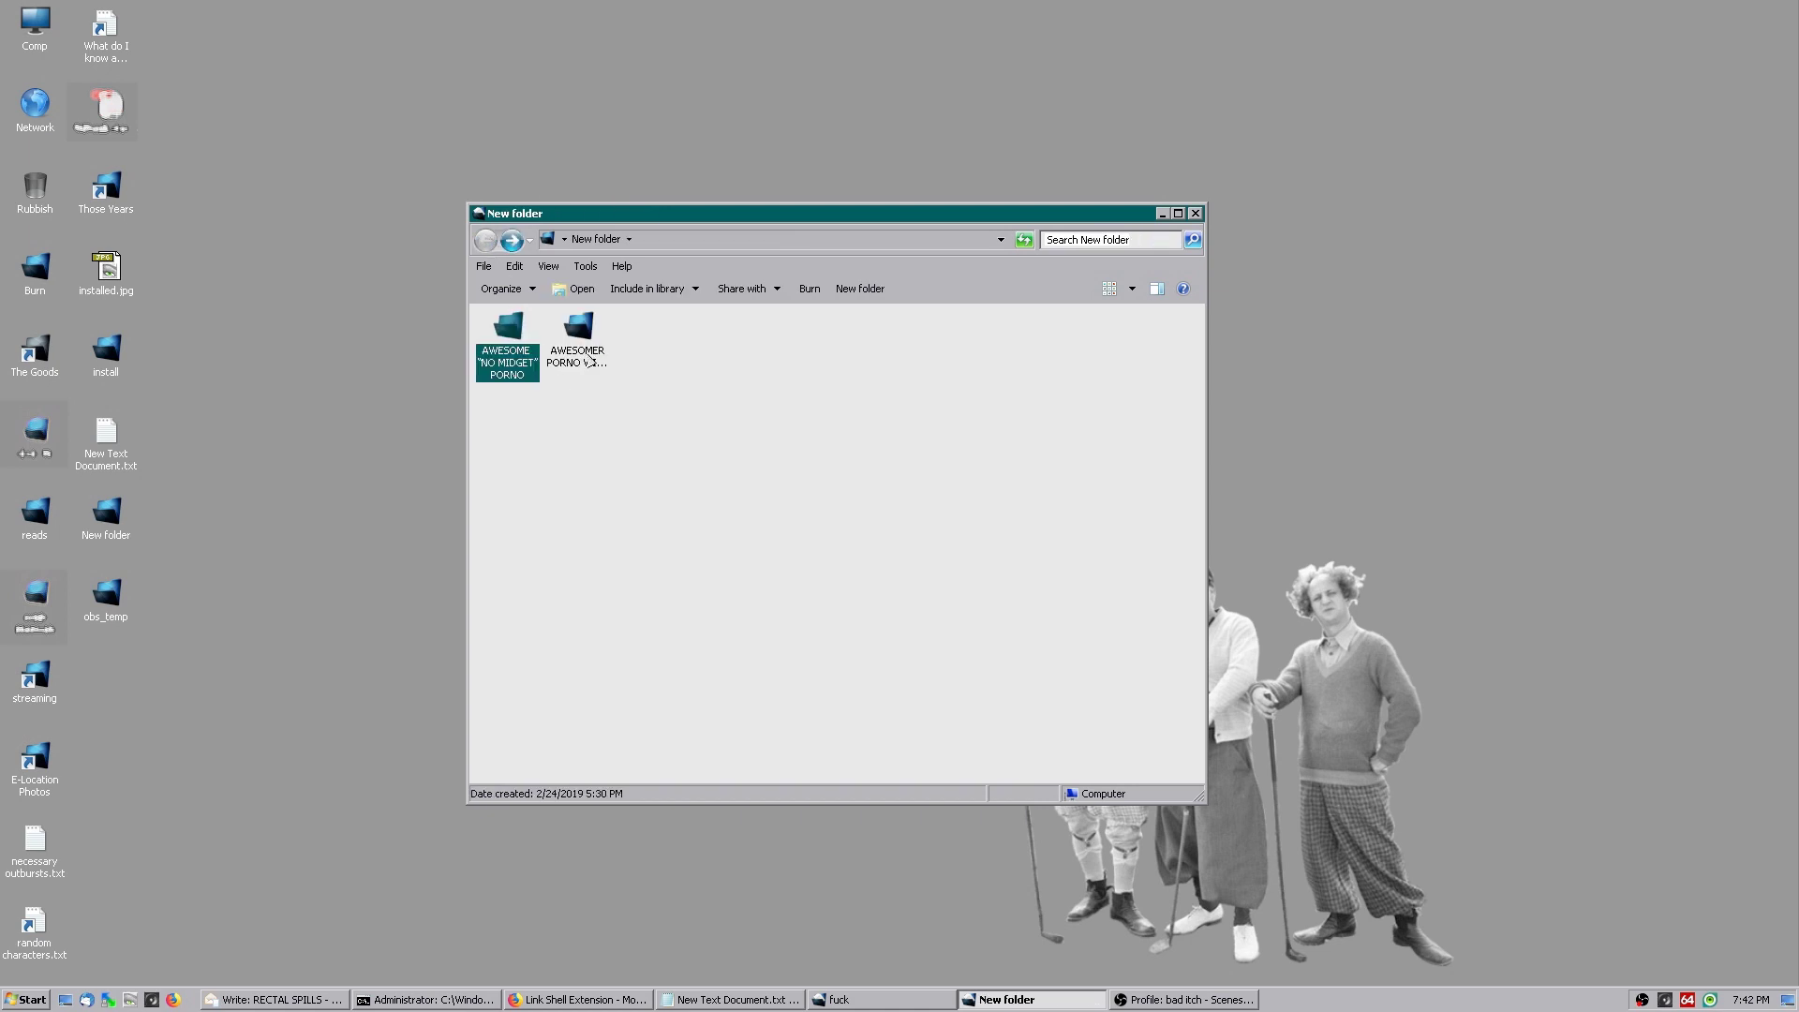
double_click(585, 342)
click(526, 358)
Step: Launch renamed shit.exe, quit the Logitech Camera Settings setup, and return to the parent folder
double_click(530, 361)
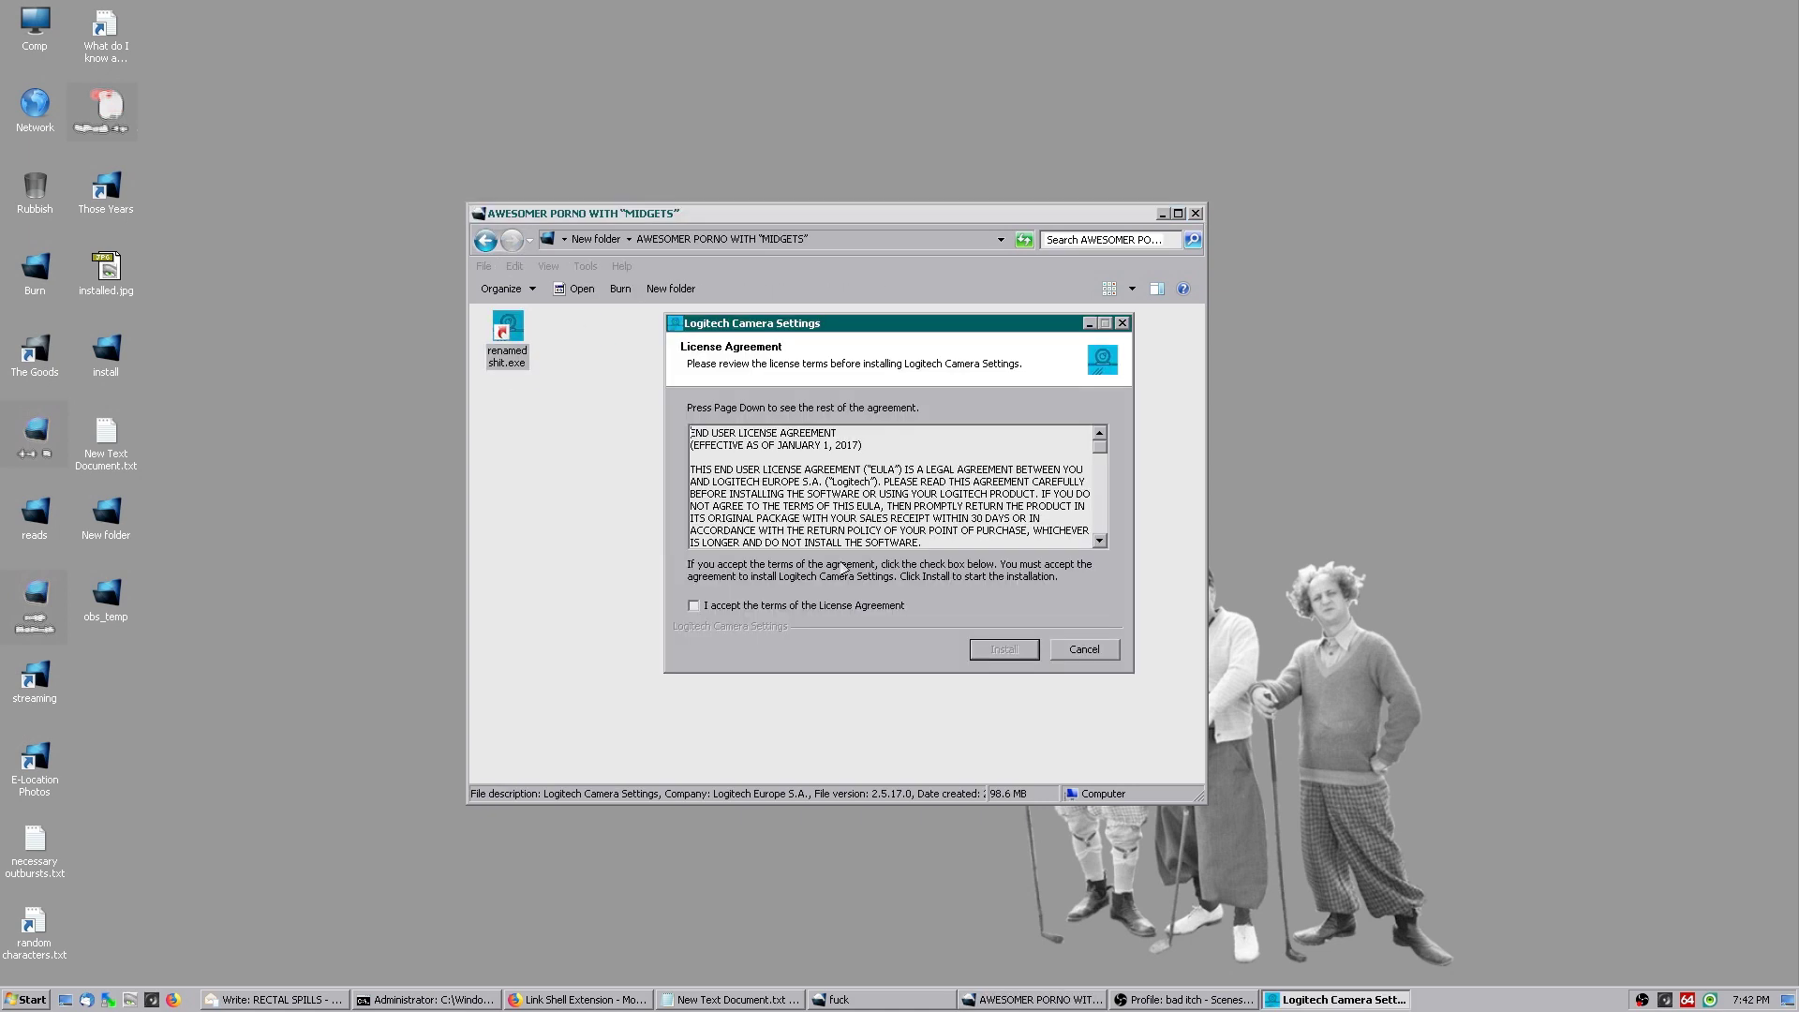
click(1082, 655)
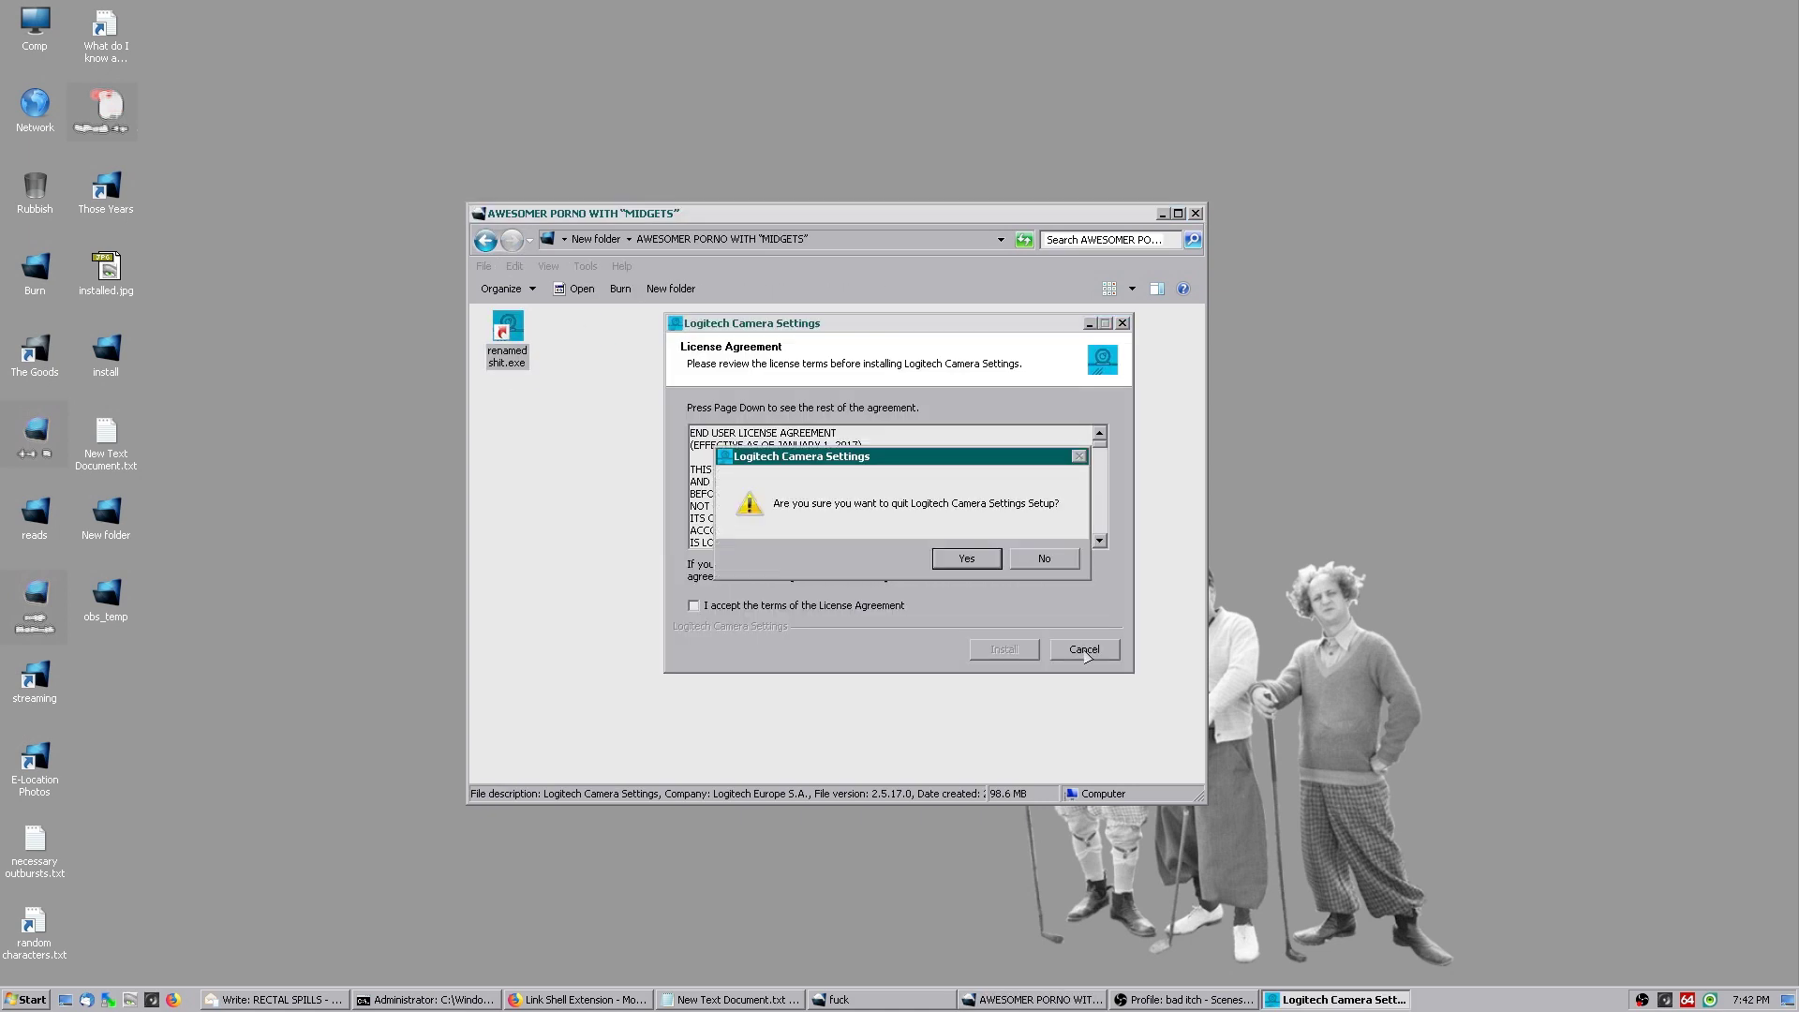
click(981, 558)
click(485, 241)
Step: Run Dangerous.exe from the first folder, quit its Logitech setup, and go back to New folder
click(507, 327)
double_click(507, 327)
click(507, 327)
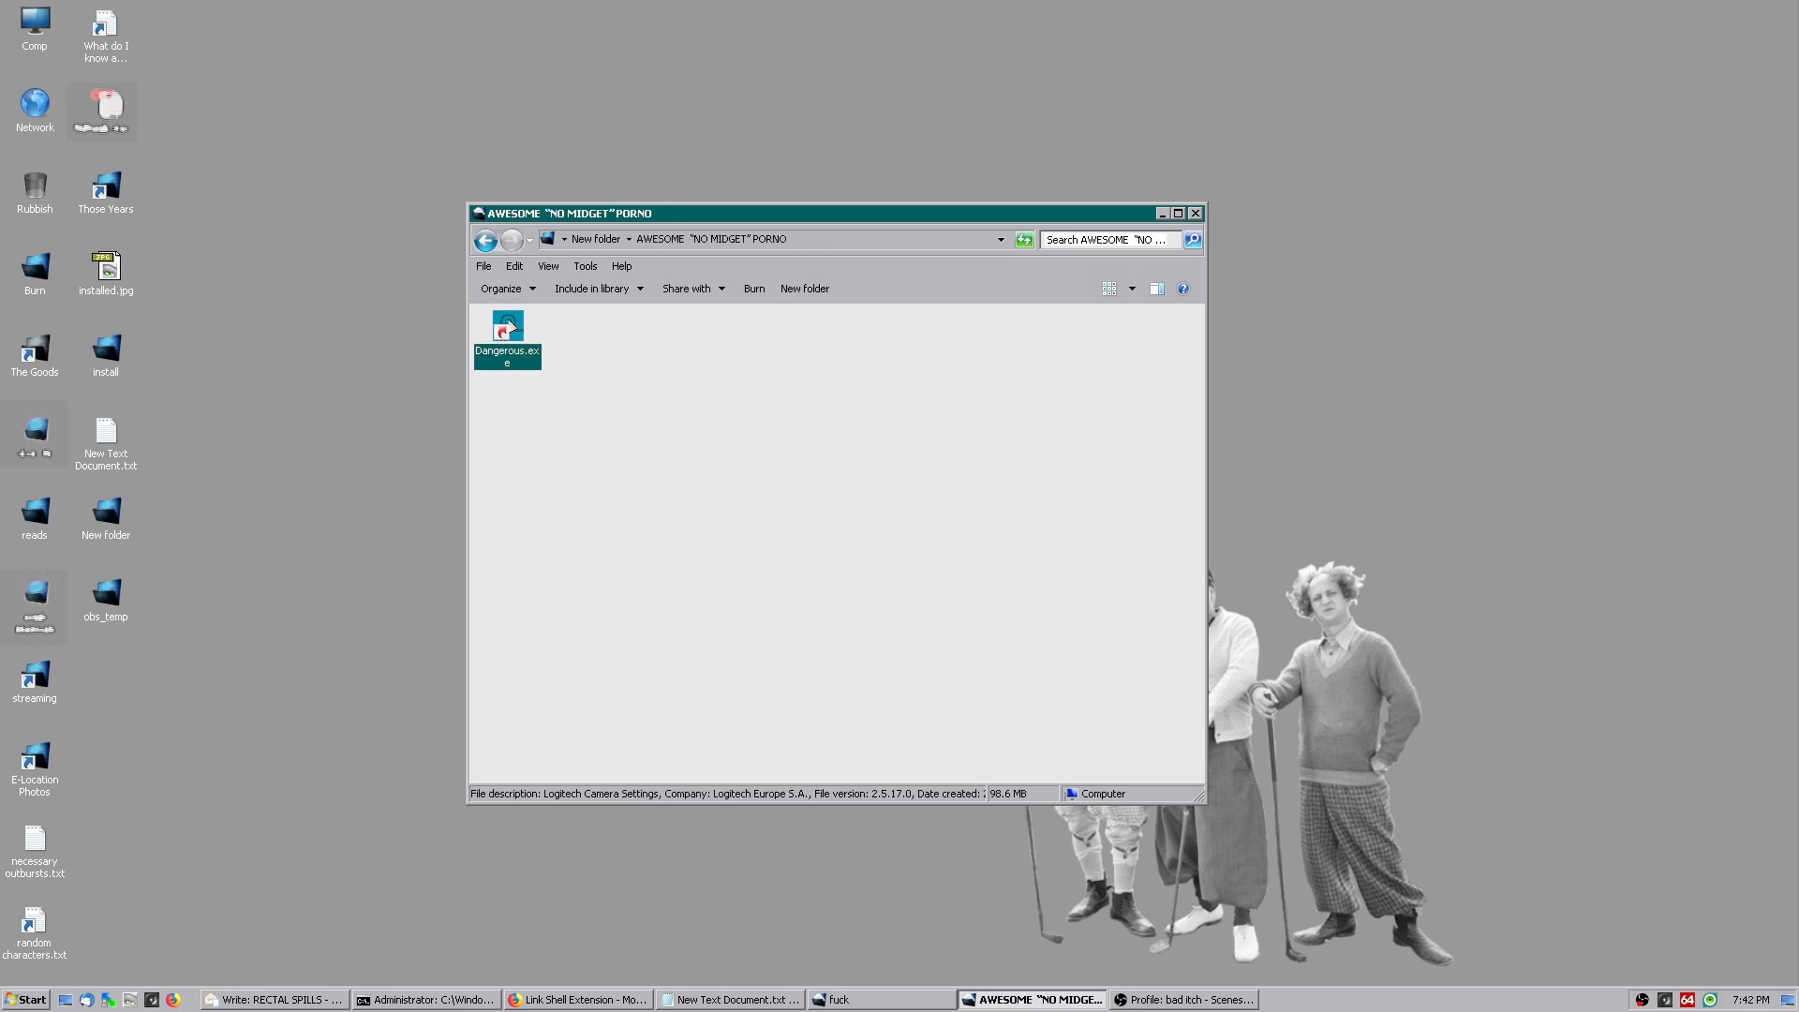
double_click(507, 327)
click(1085, 650)
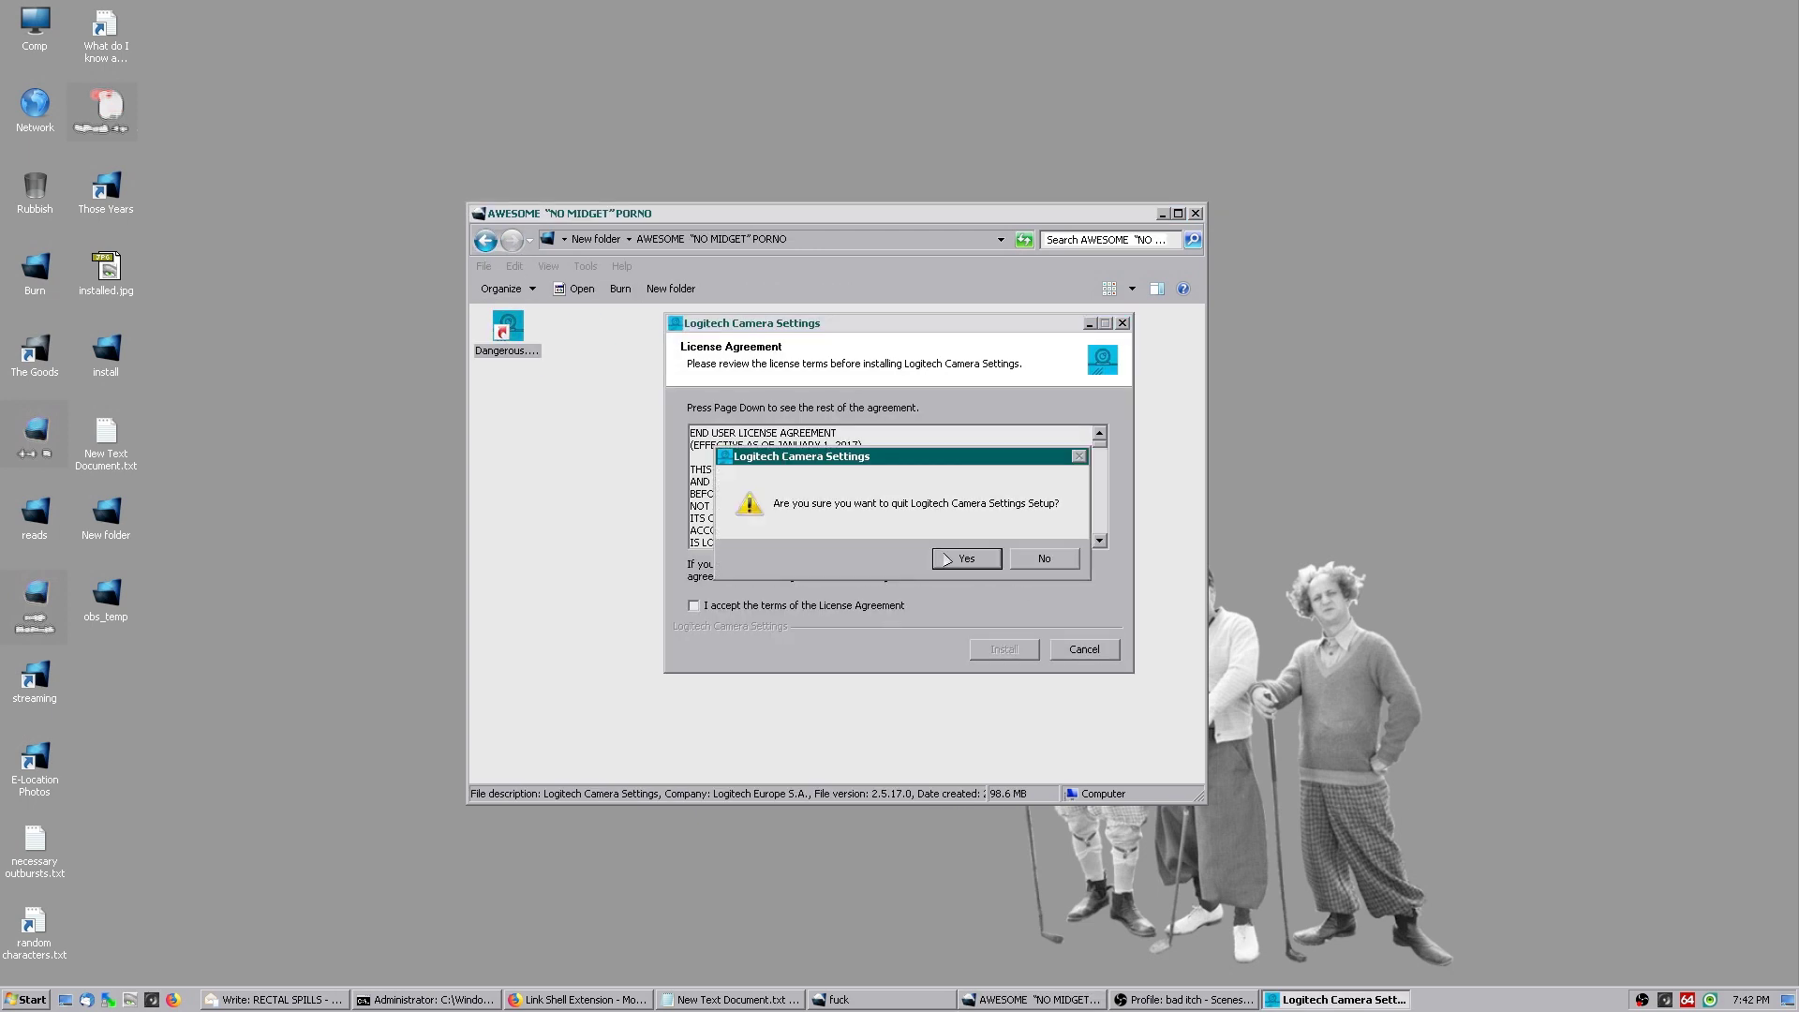
click(974, 559)
click(711, 574)
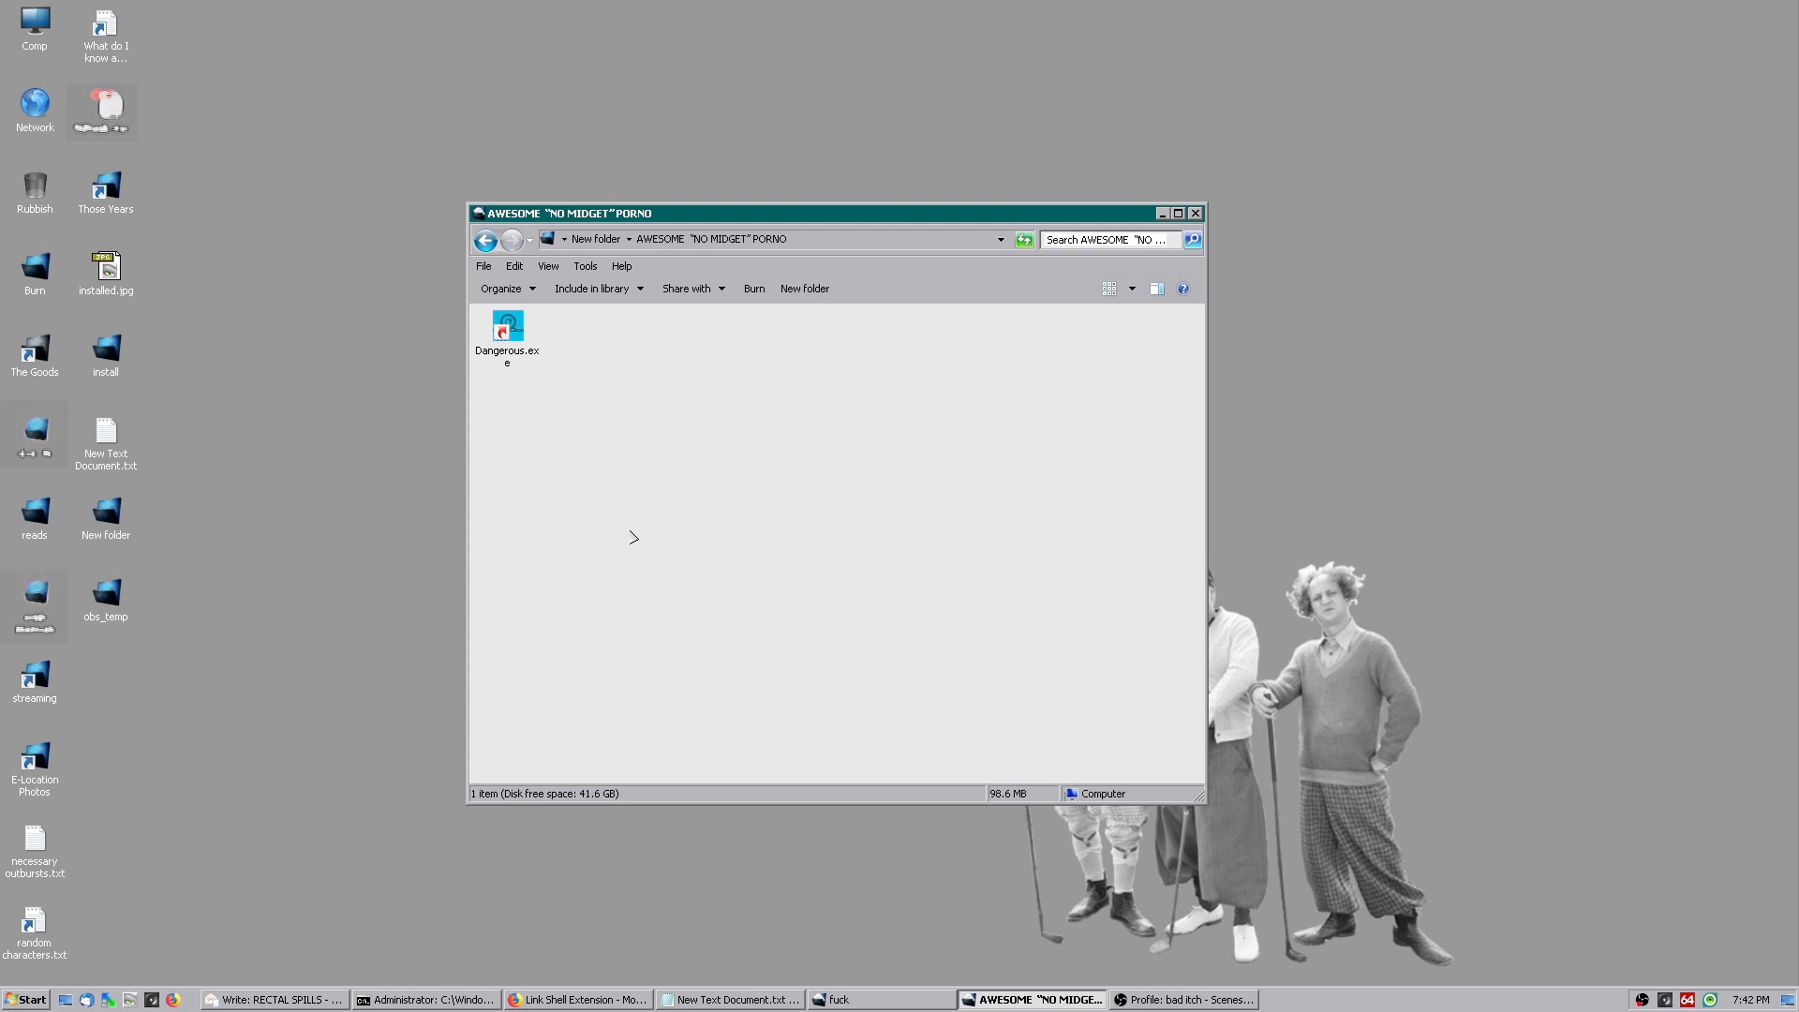
click(507, 327)
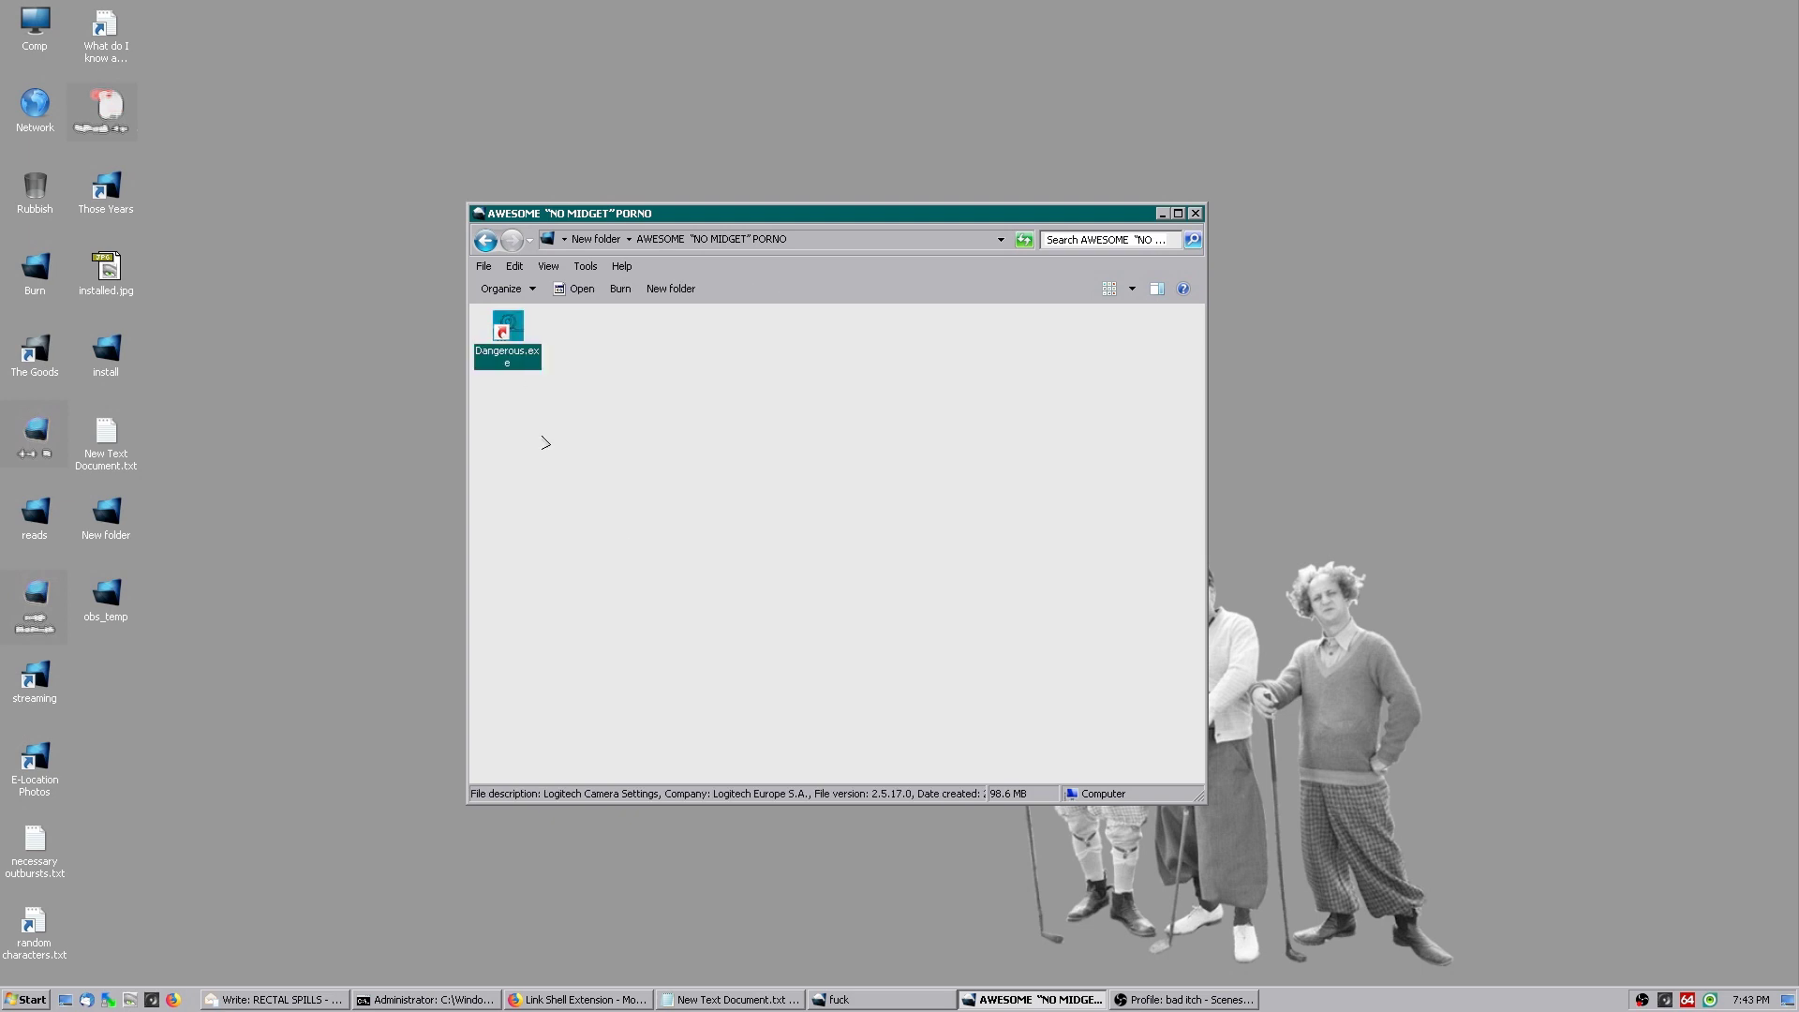
click(485, 241)
click(552, 427)
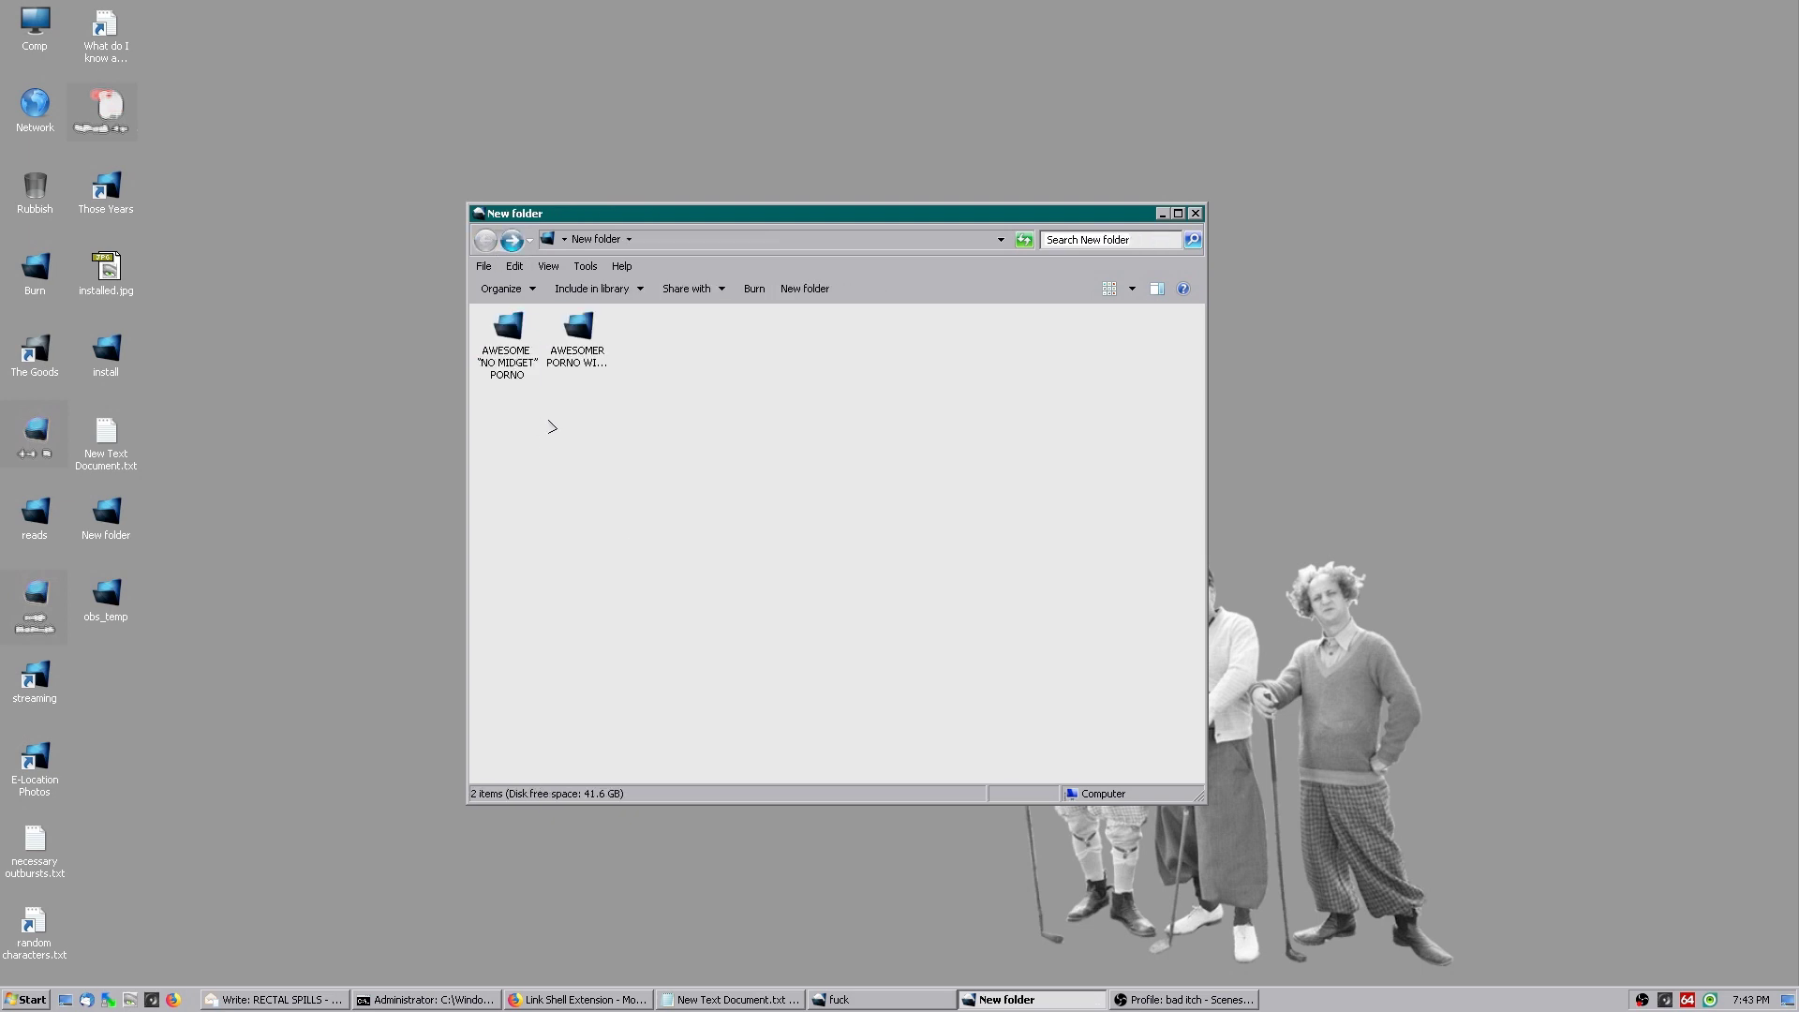
Step: Open Properties for Dangerous.exe and then renamed shit.exe to compare their 98.6 MB sizes
double_click(507, 323)
right_click(507, 325)
click(633, 693)
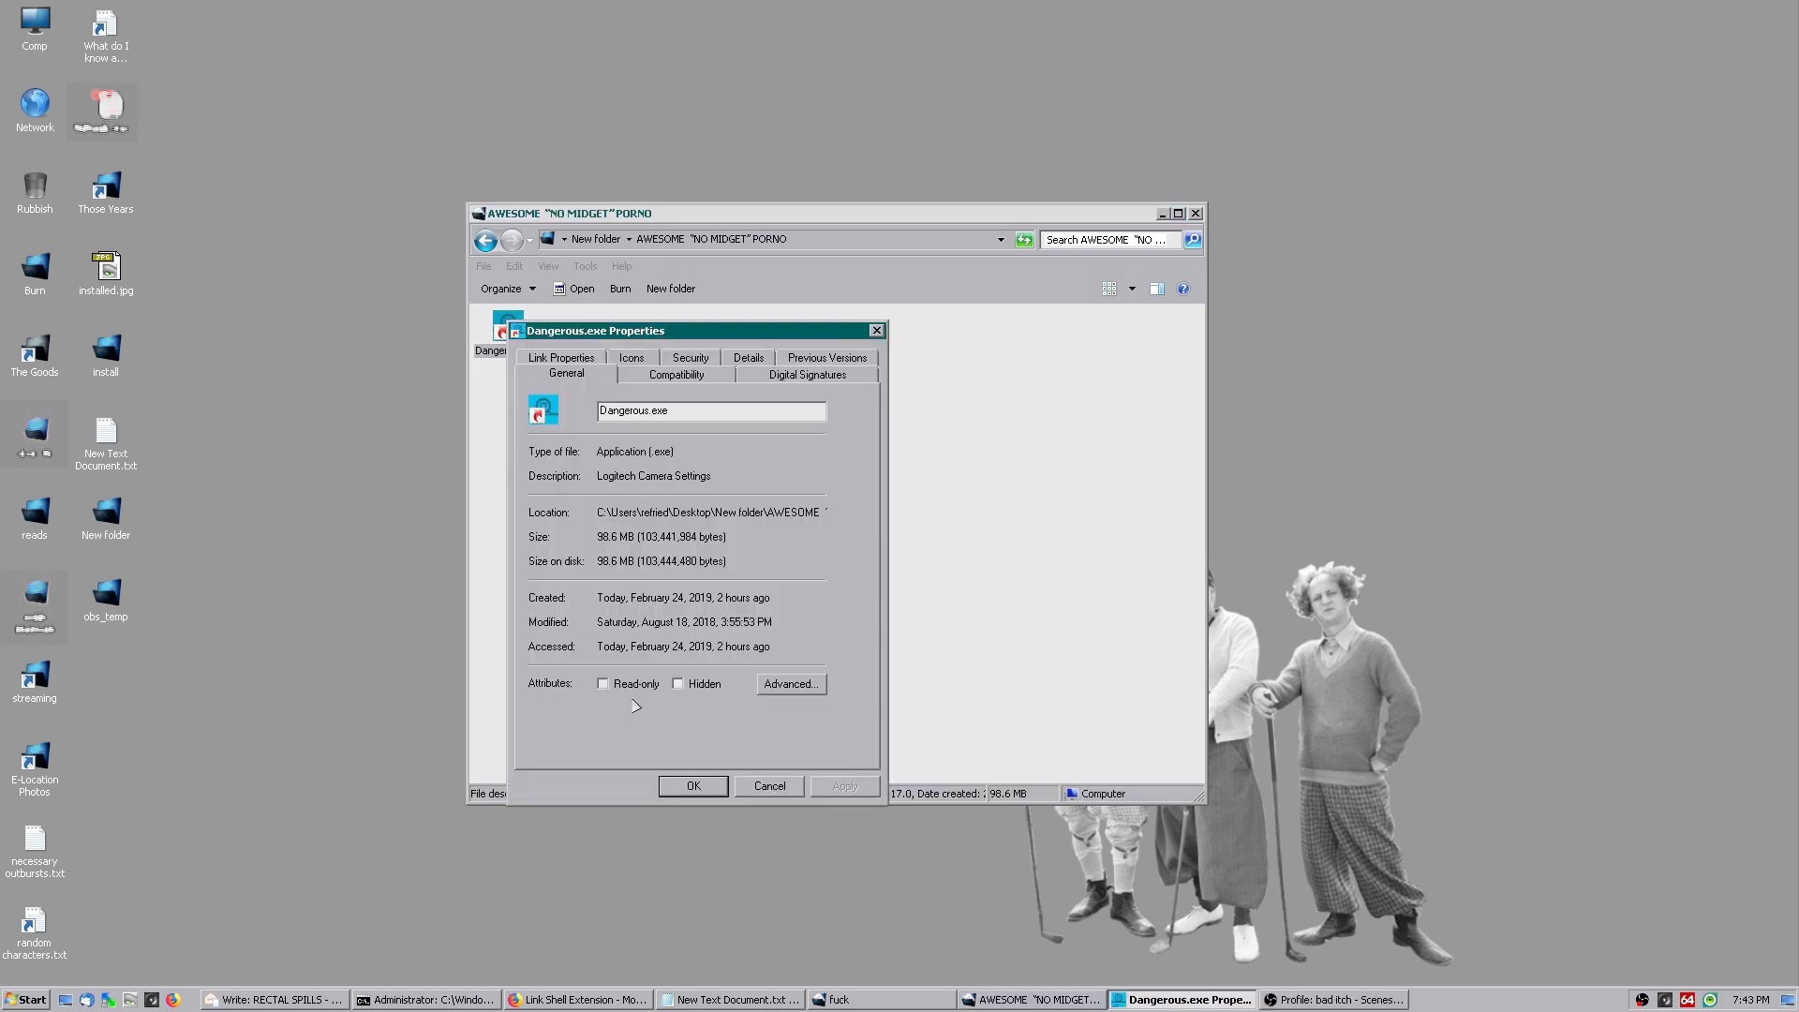
double_click(600, 560)
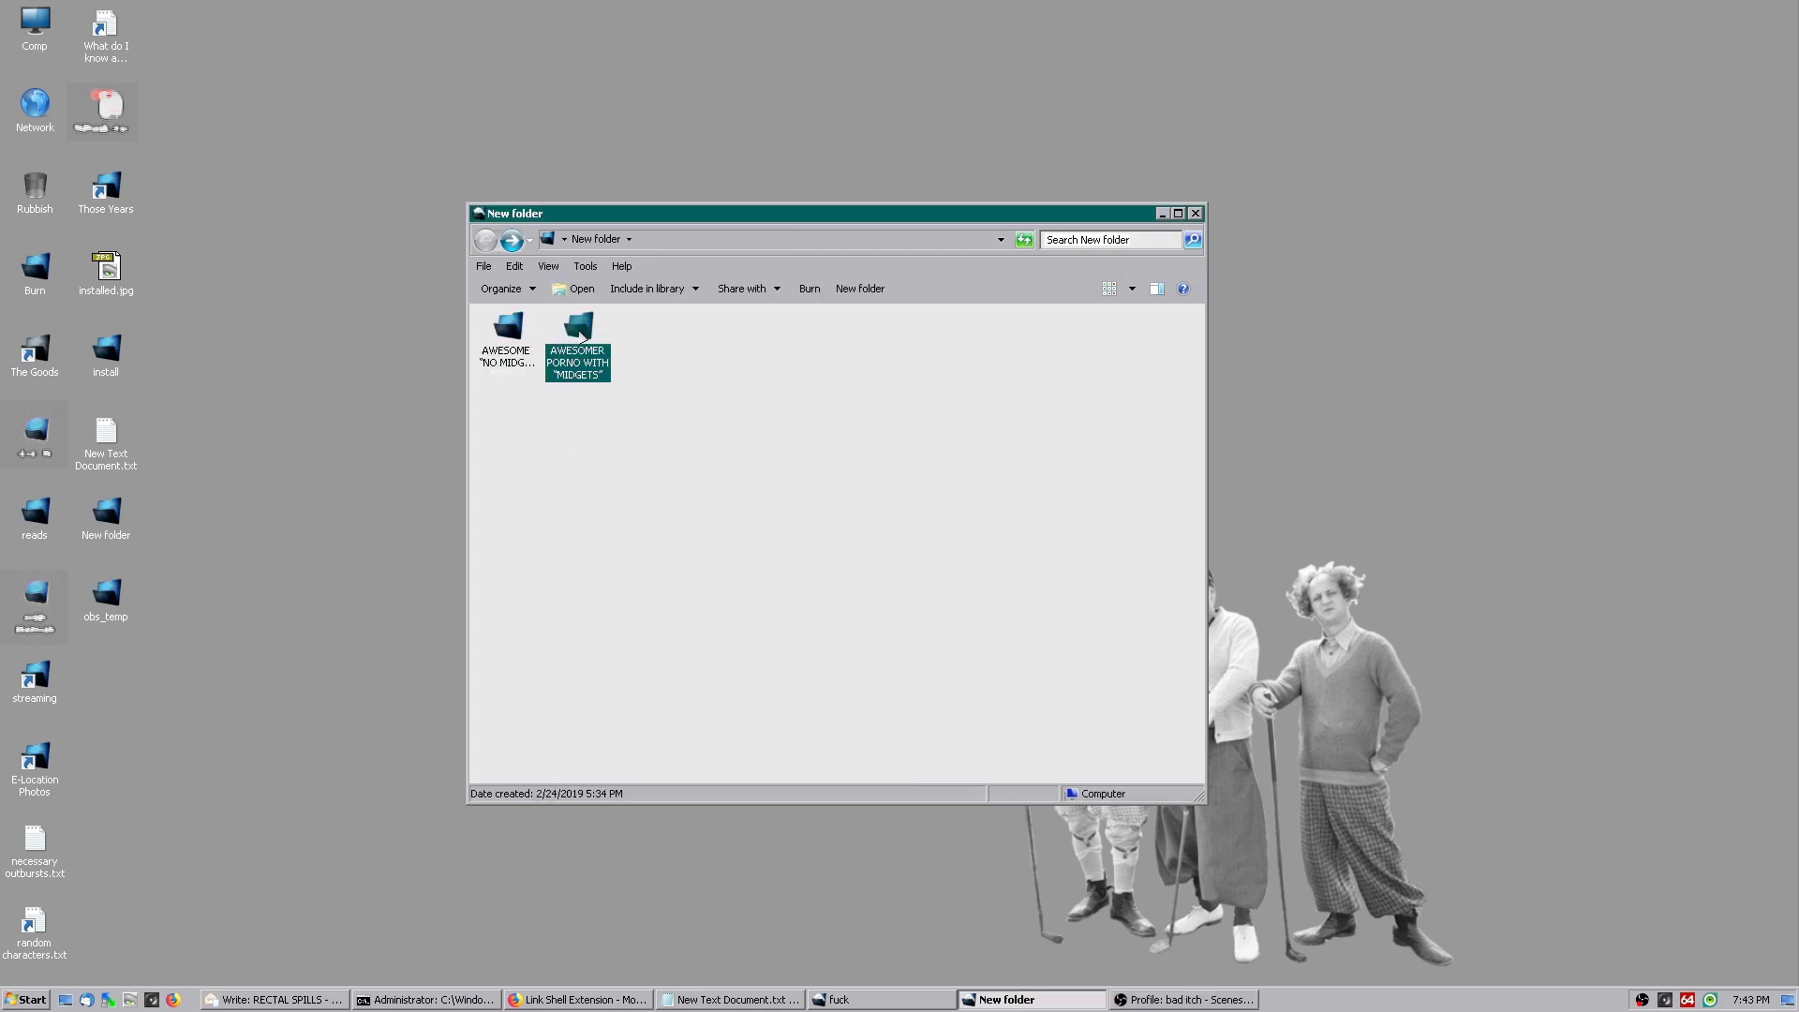
double_click(581, 328)
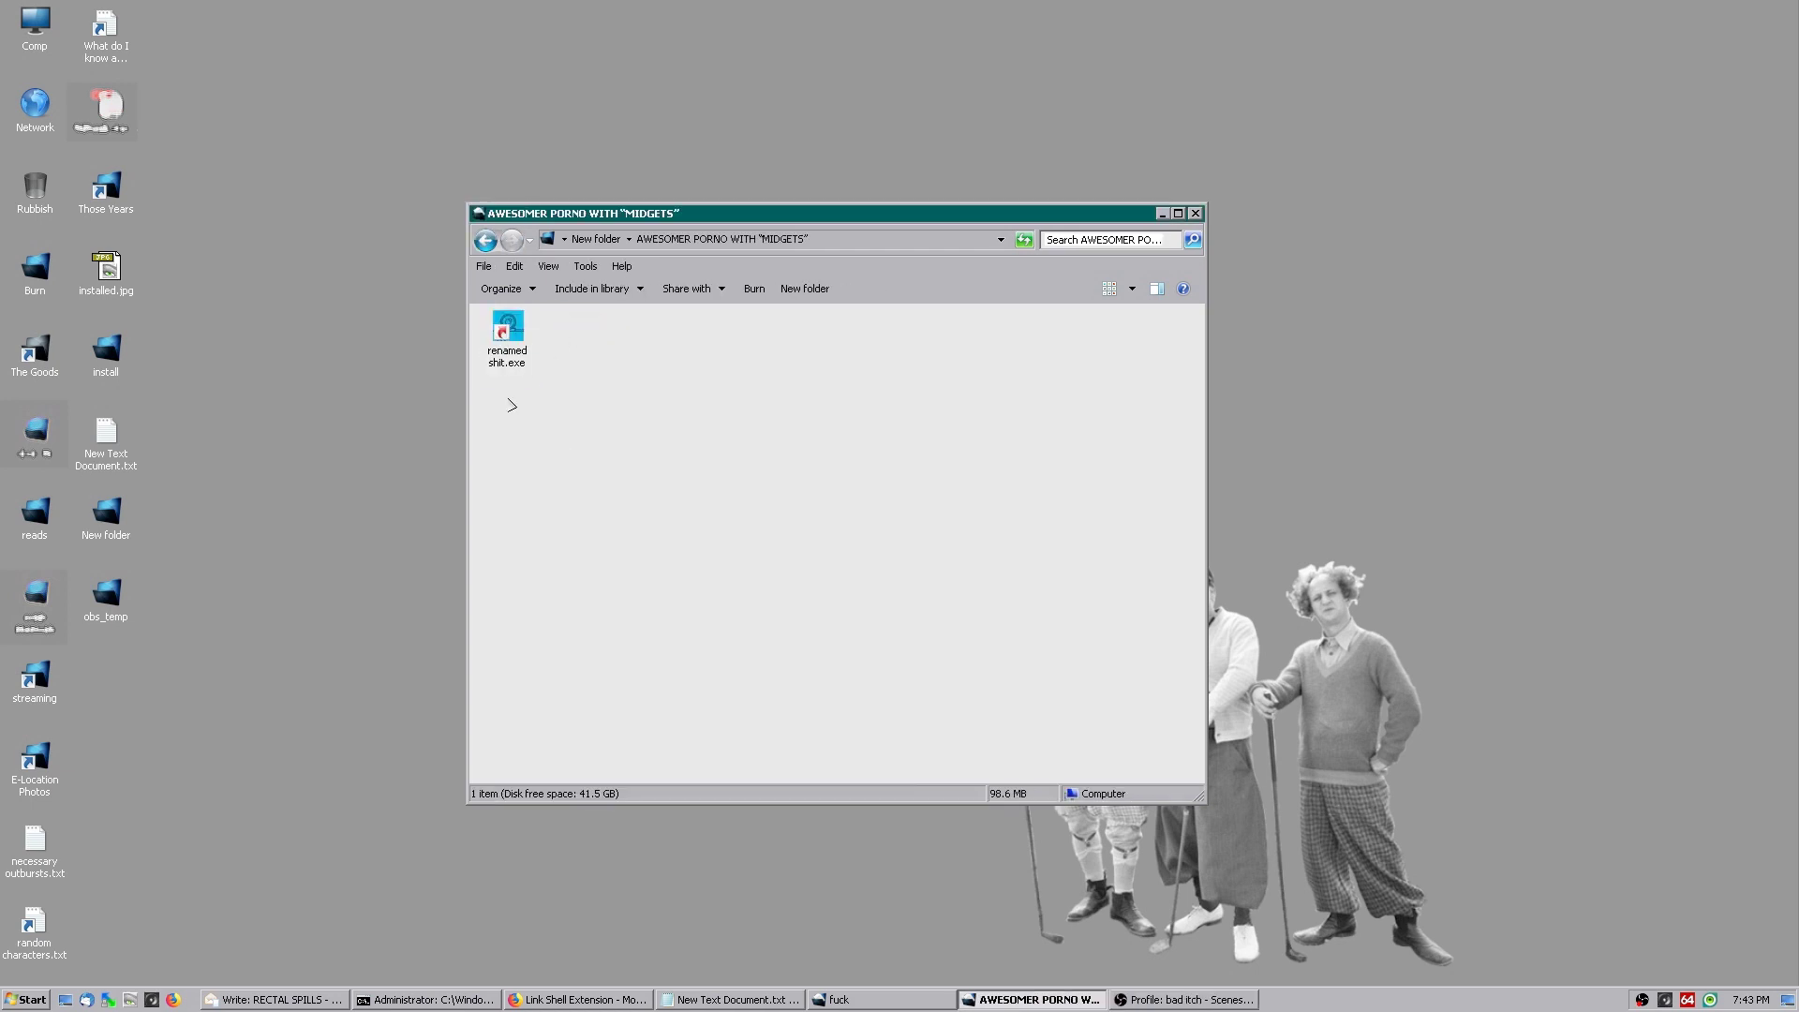
right_click(507, 326)
click(562, 696)
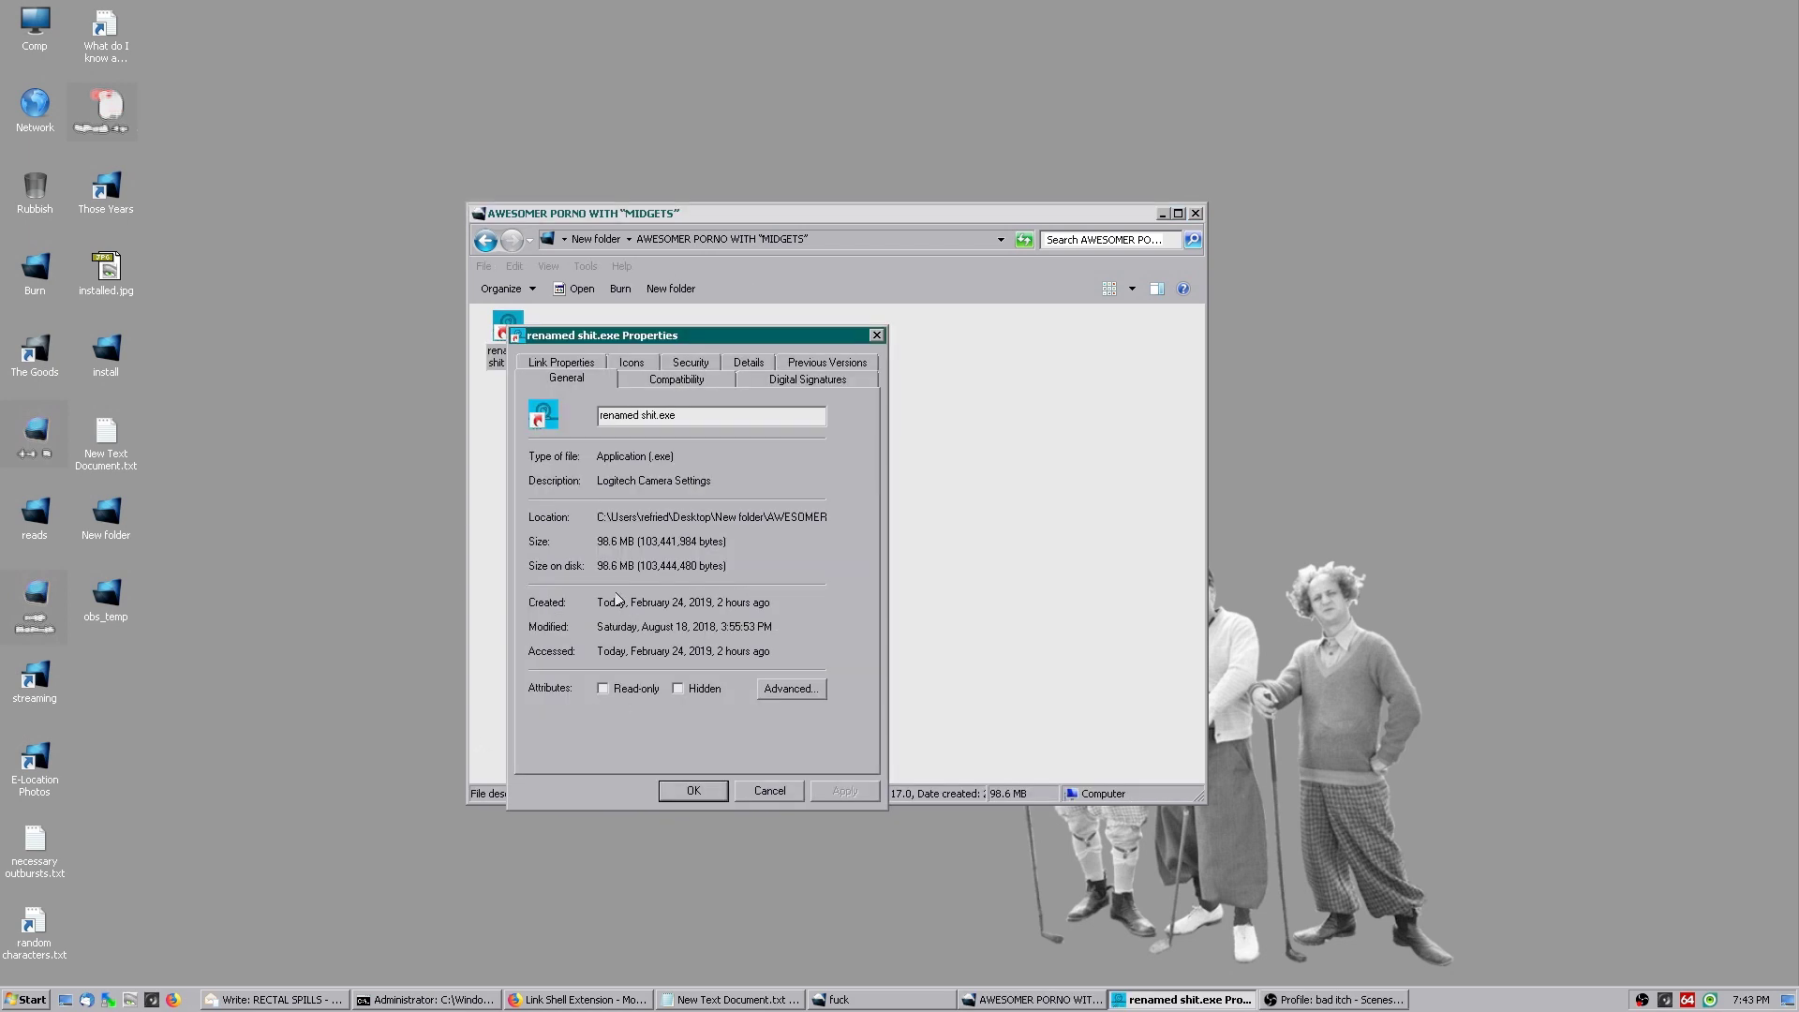
Step: Close Properties and delete renamed shit.exe, refreshing the now-empty second folder
drag(603, 560, 683, 566)
click(708, 783)
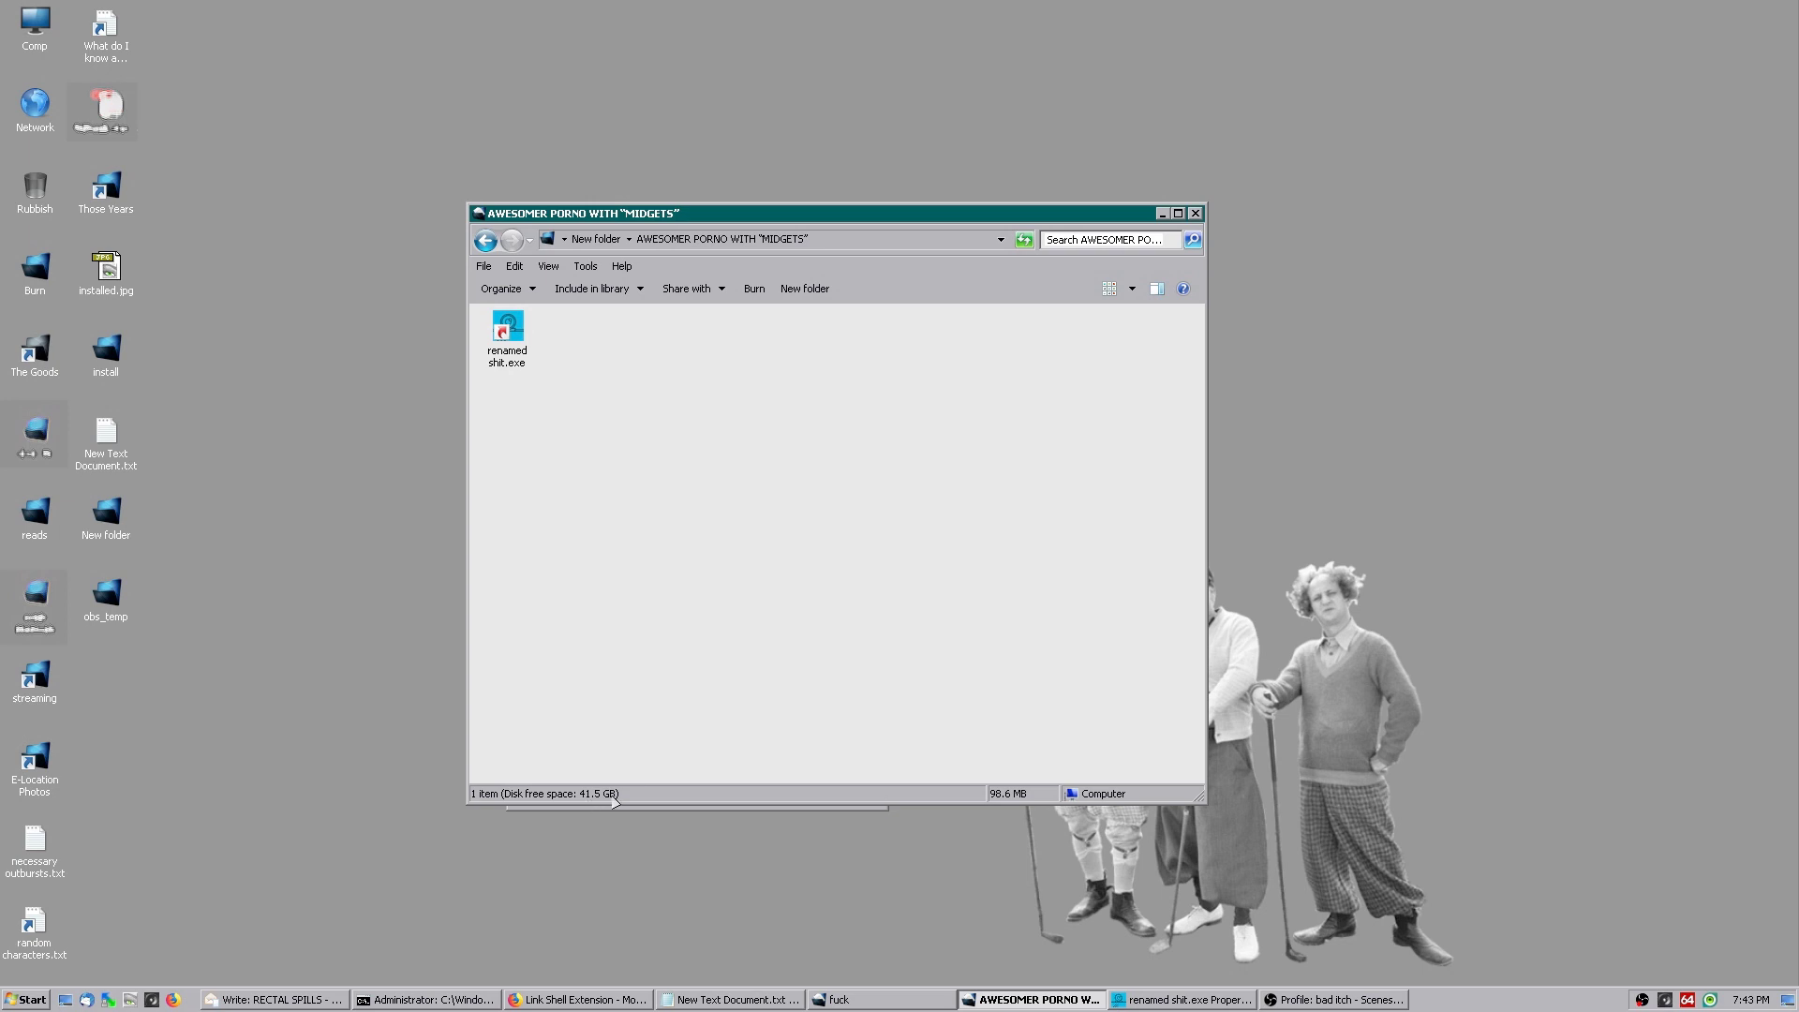
click(519, 353)
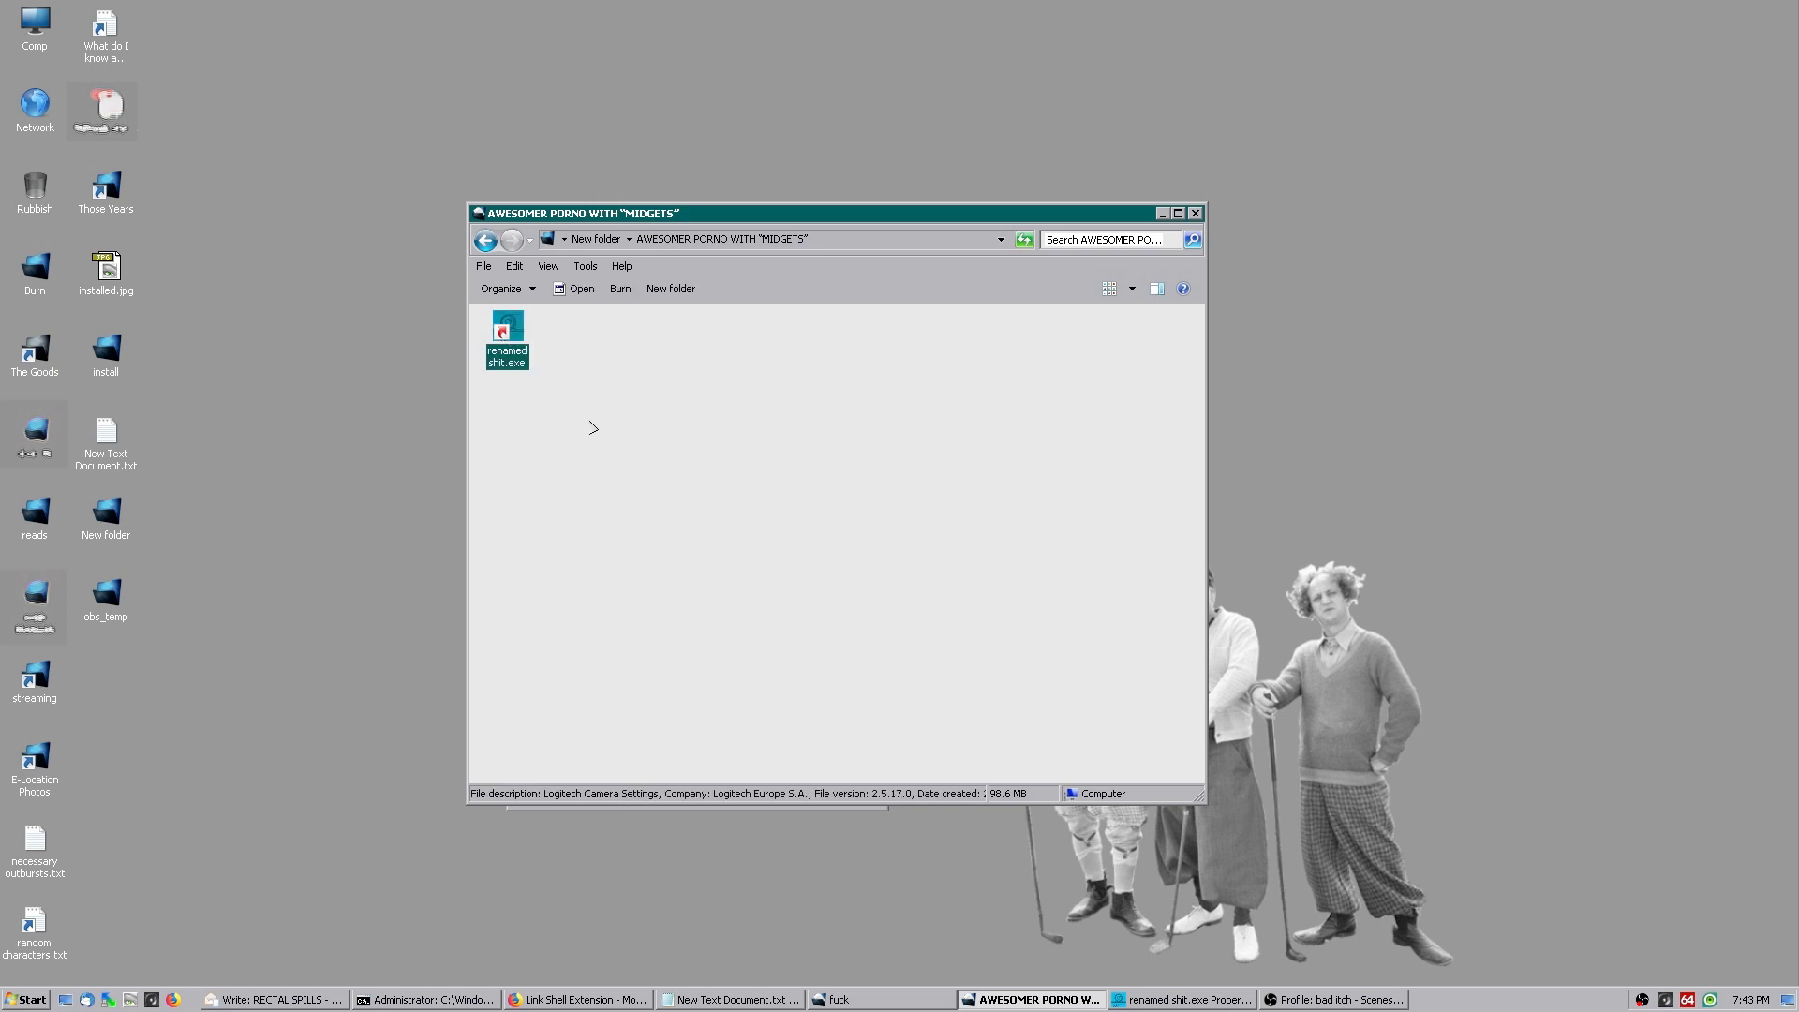
key(Delete)
right_click(561, 615)
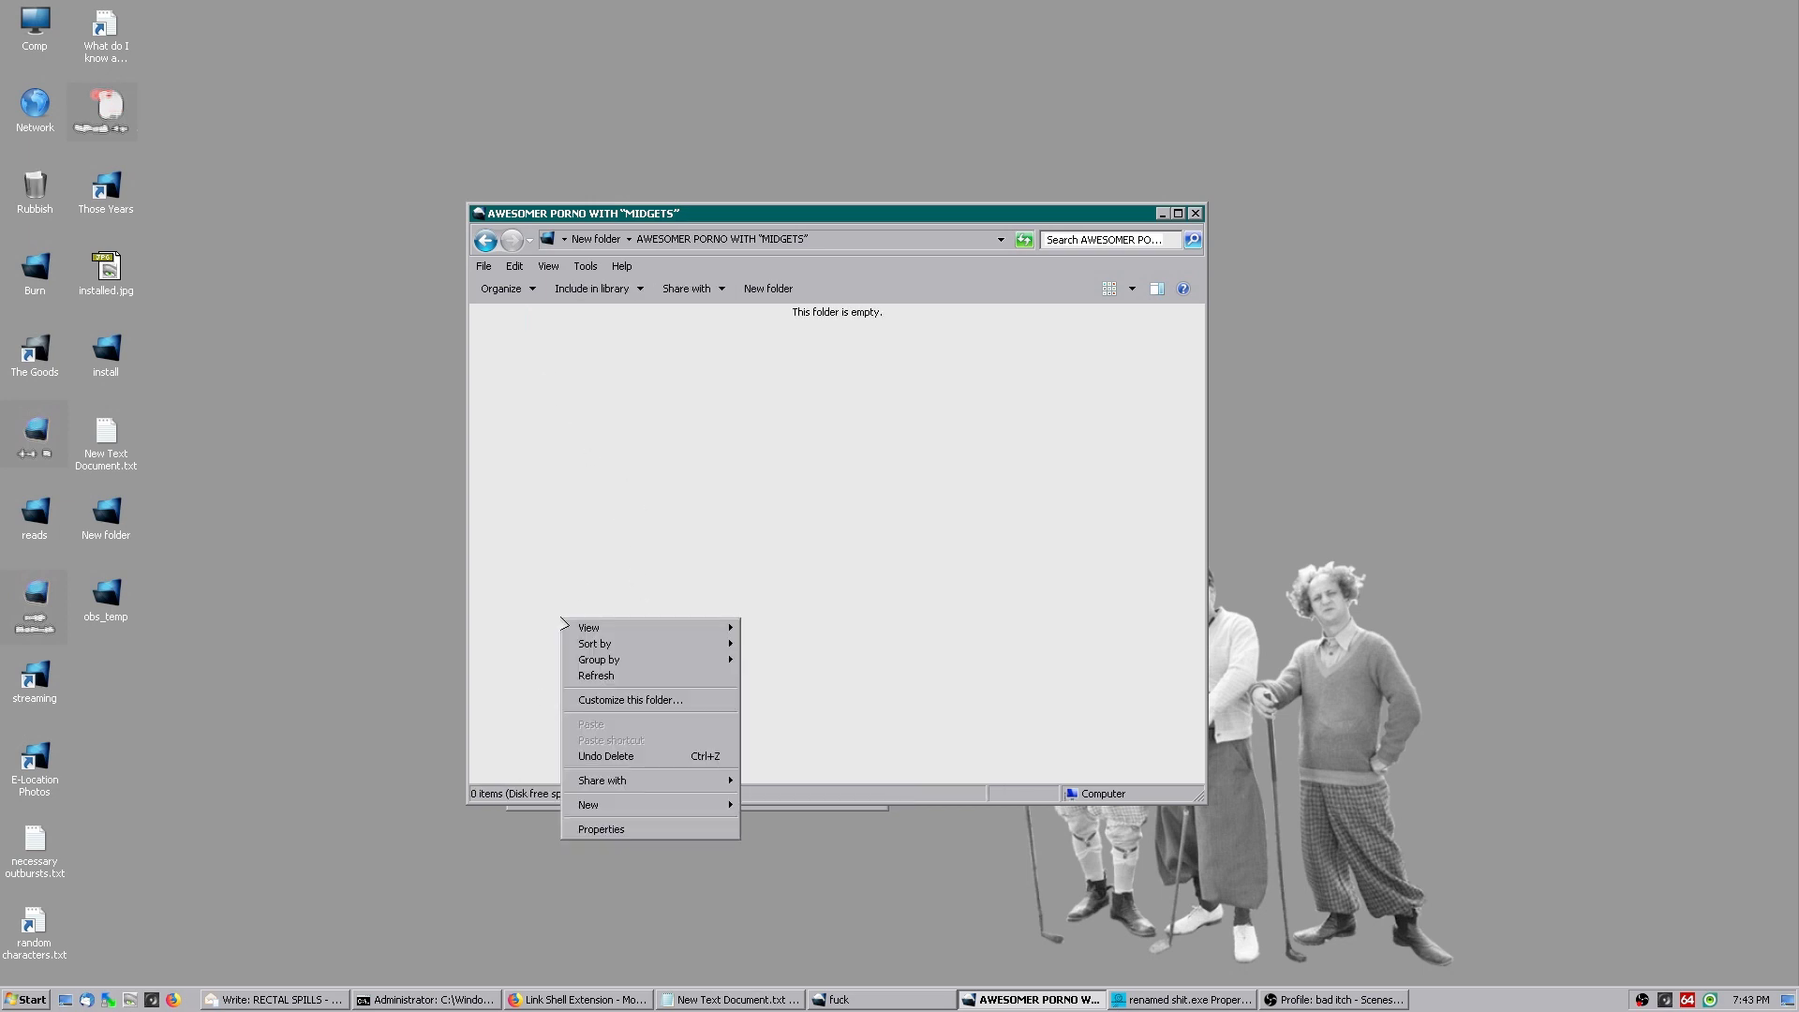
click(583, 676)
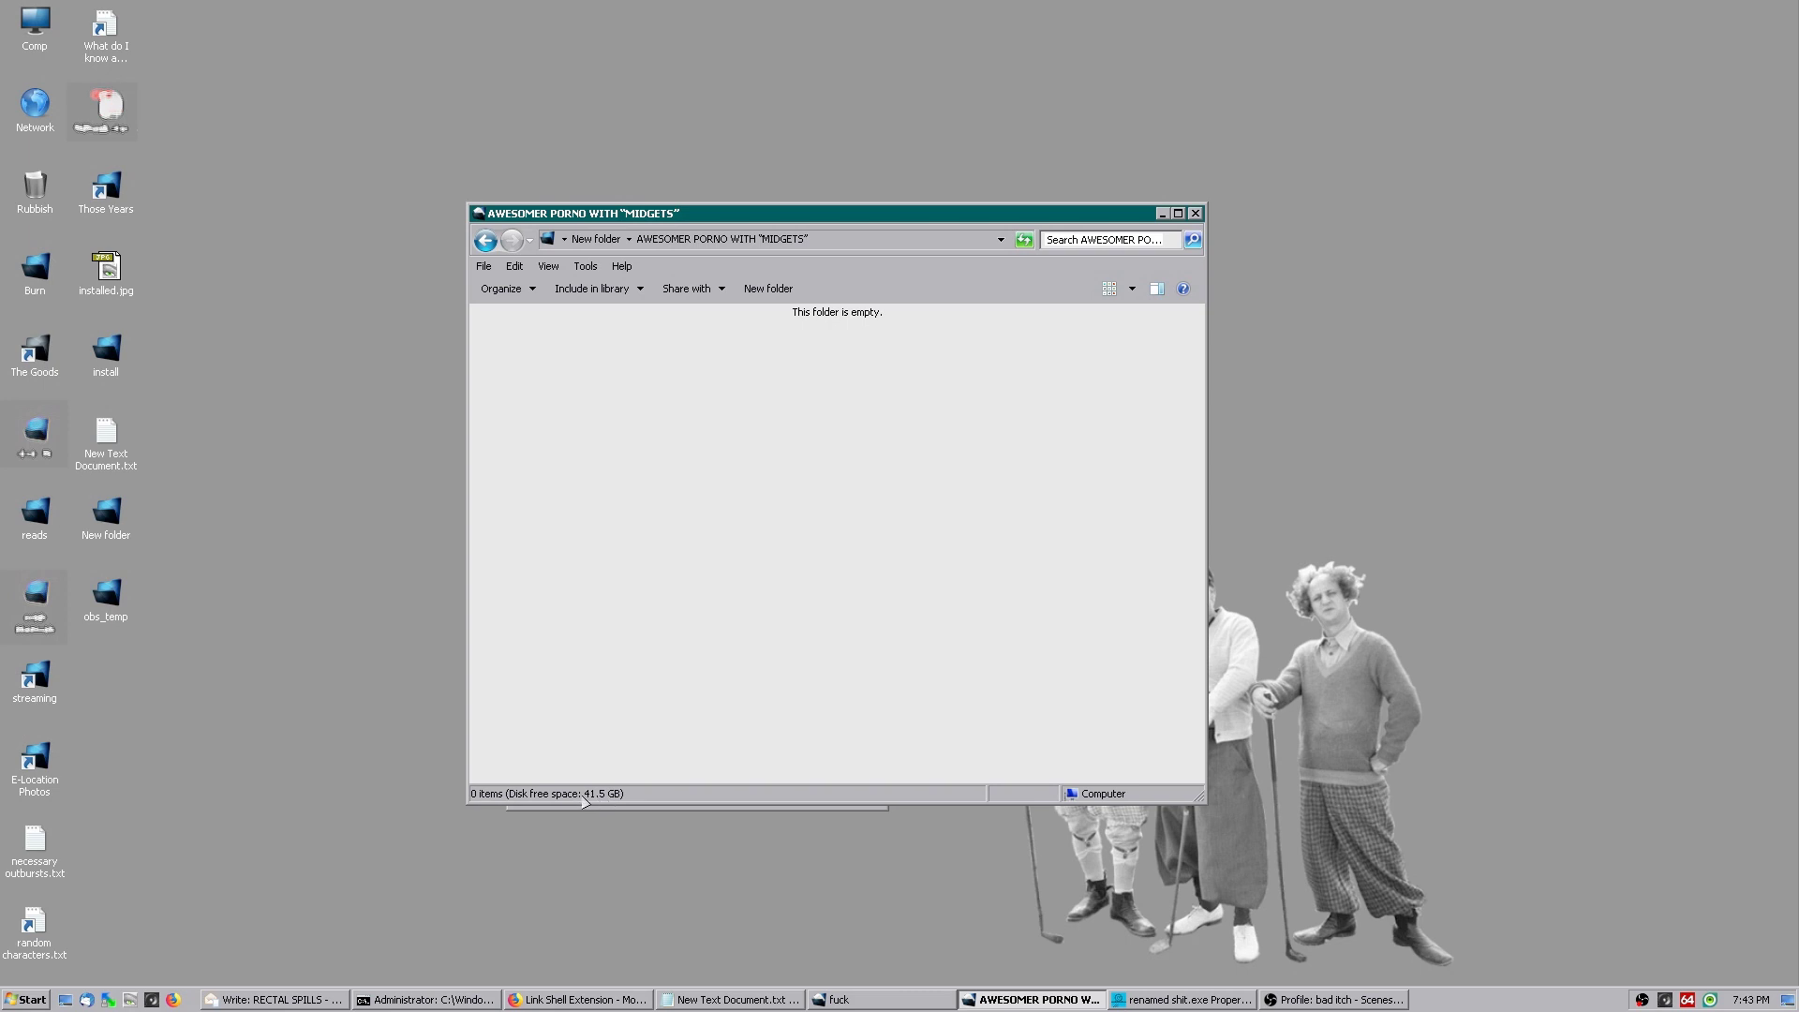
Step: Go back into the first folder and choose Delete on Dangerous.exe
click(485, 241)
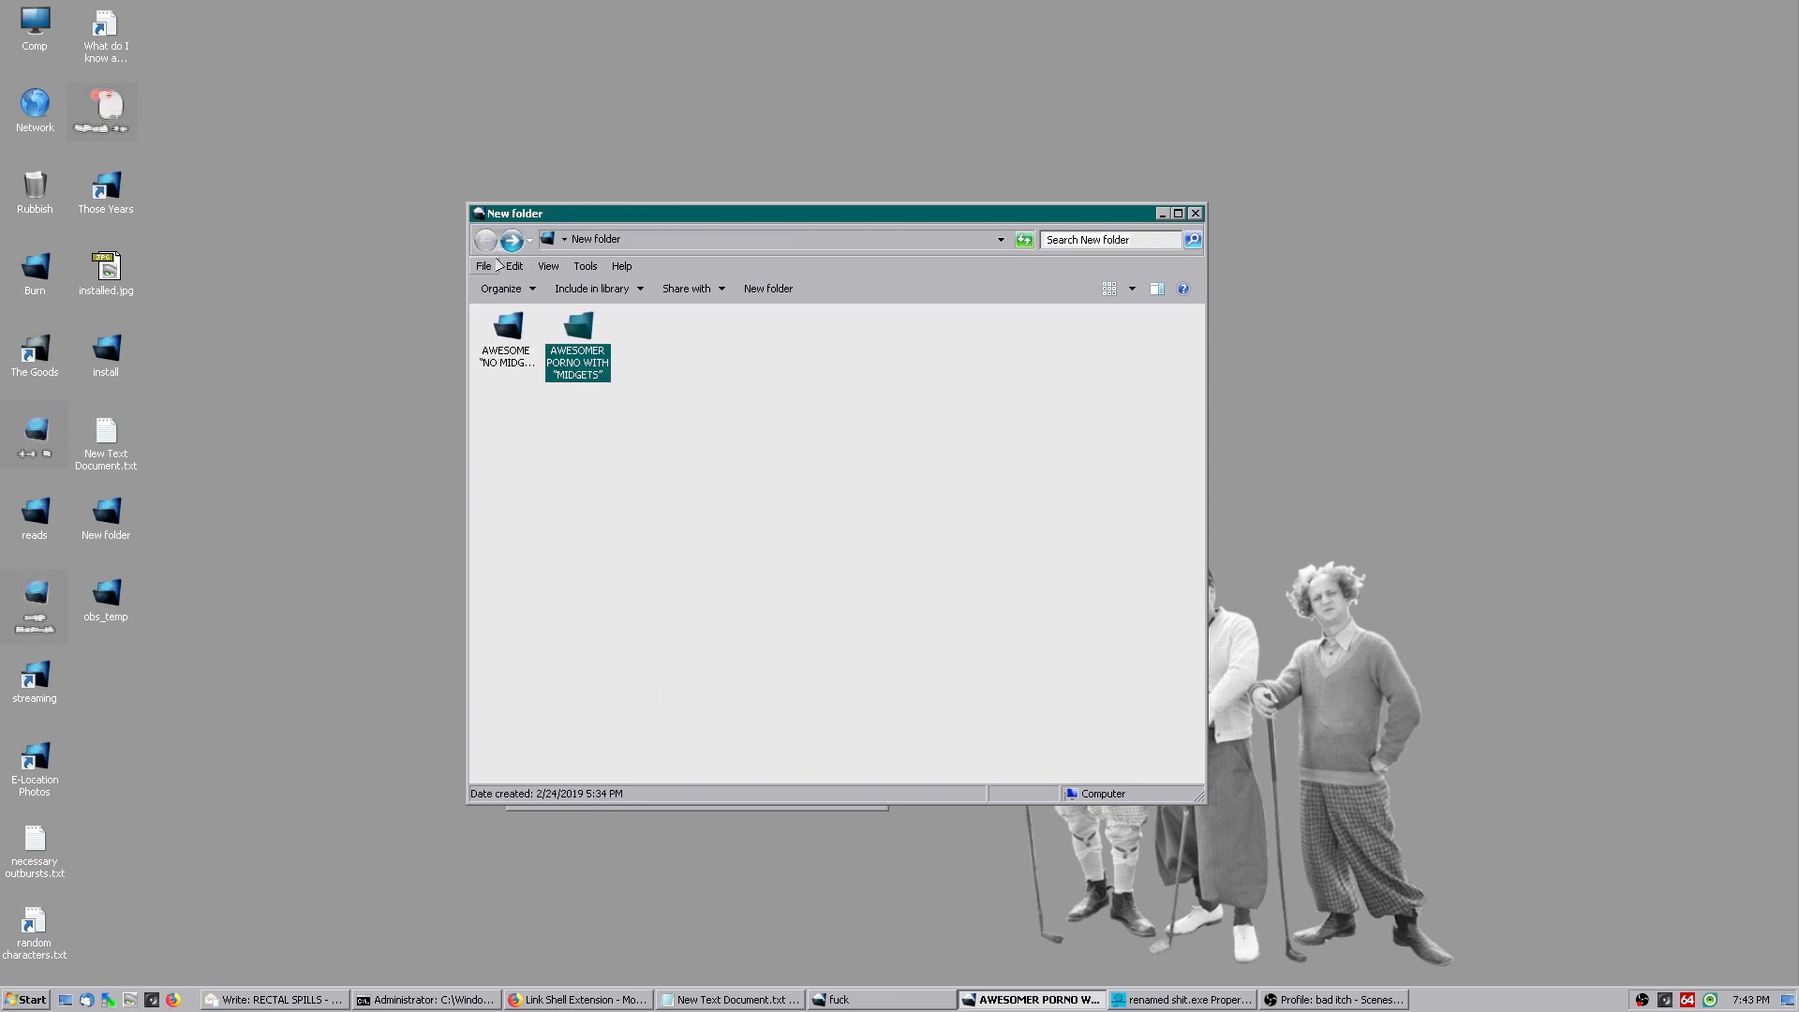
double_click(515, 361)
right_click(521, 328)
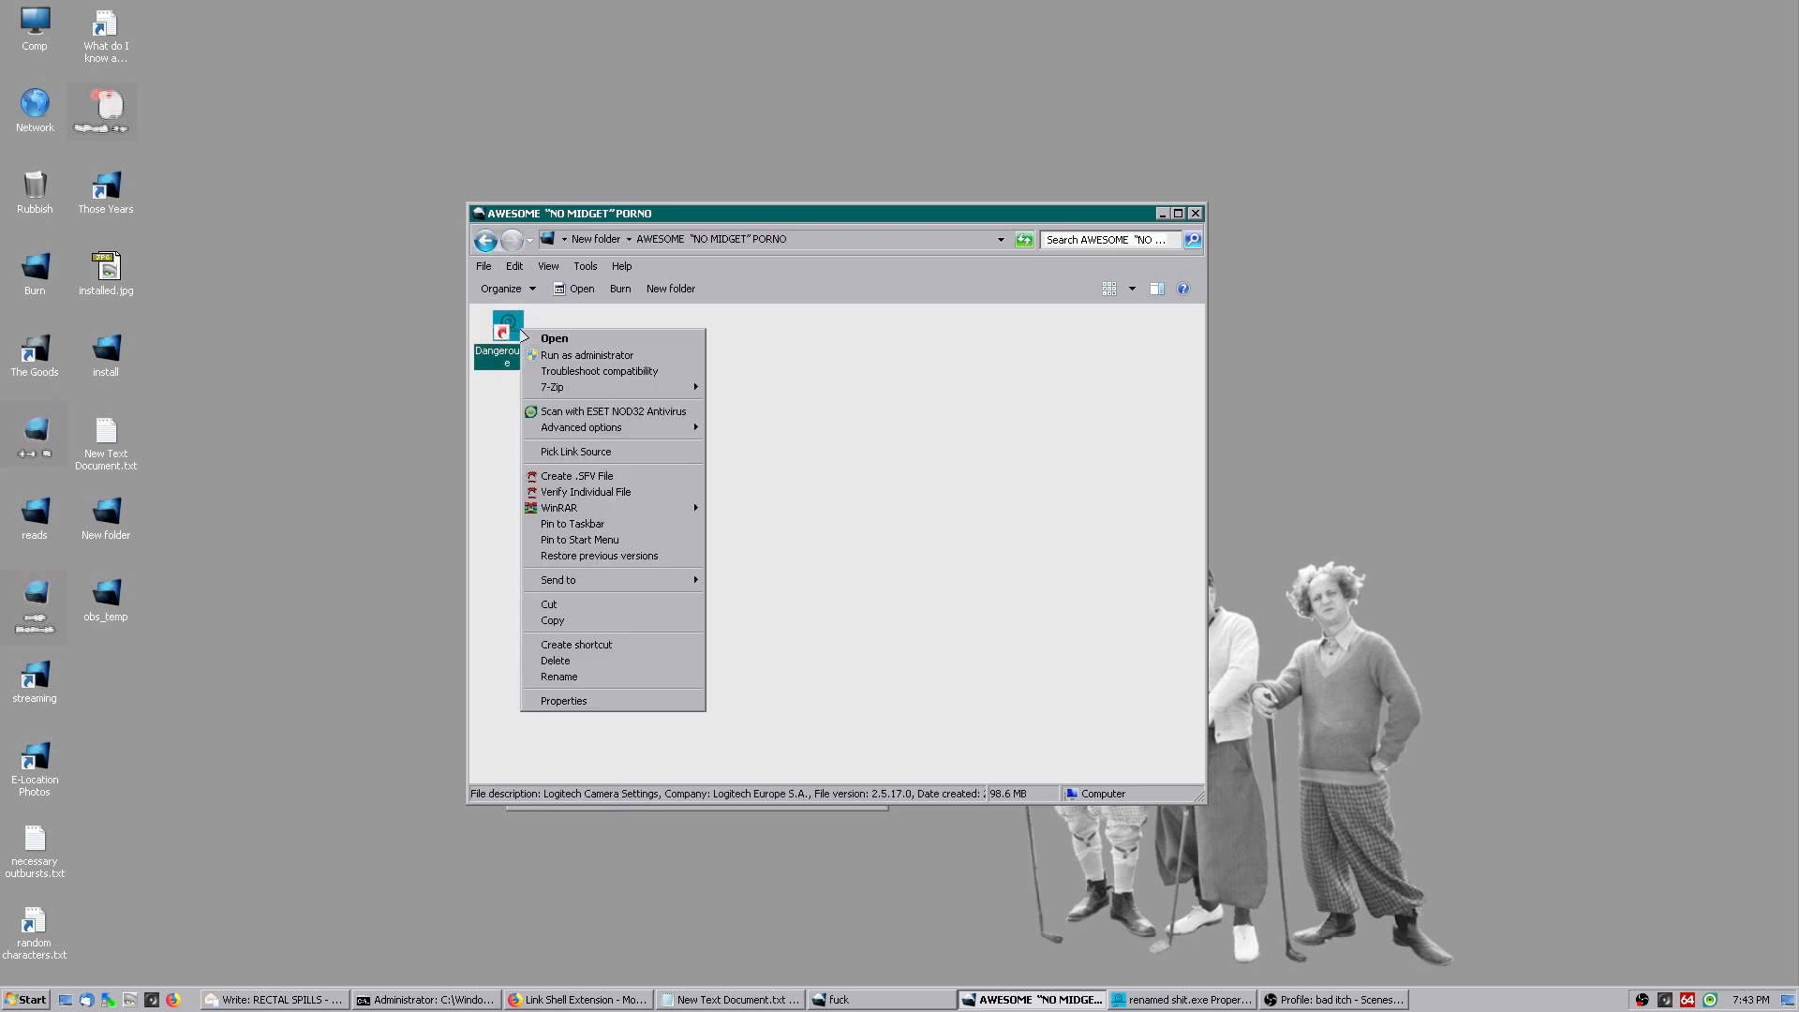
click(580, 662)
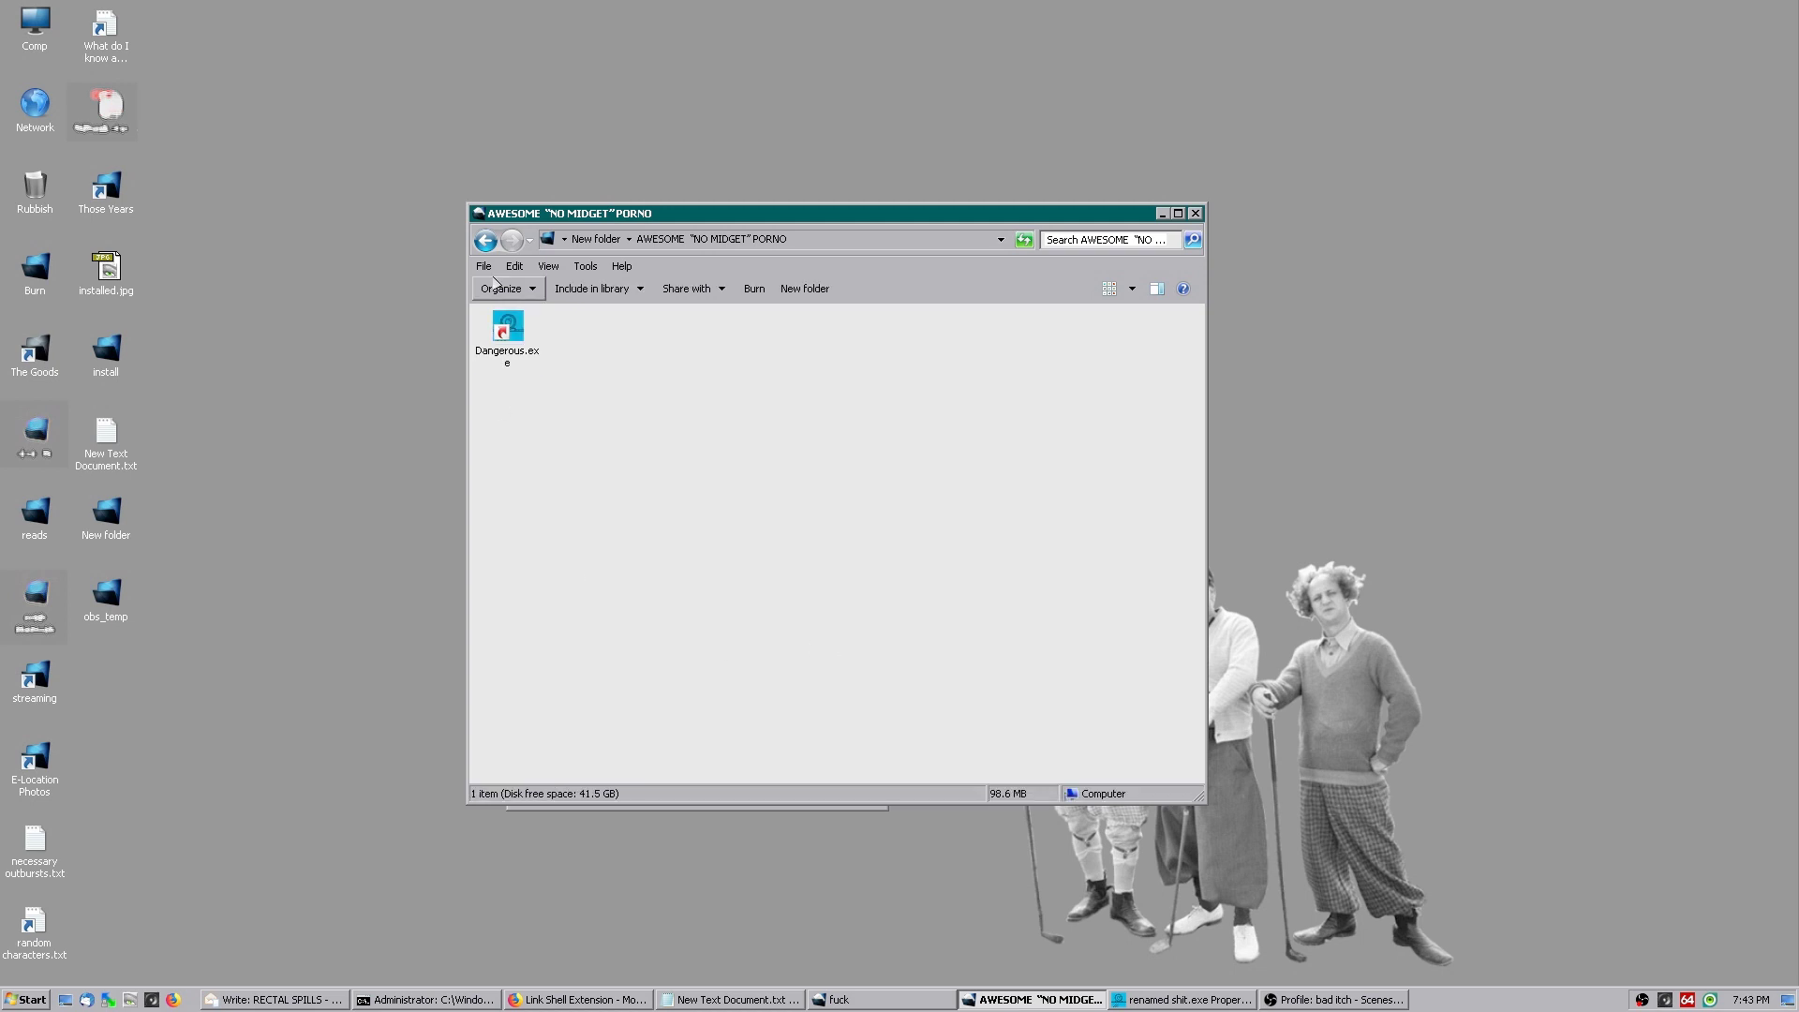
key(BackSpace)
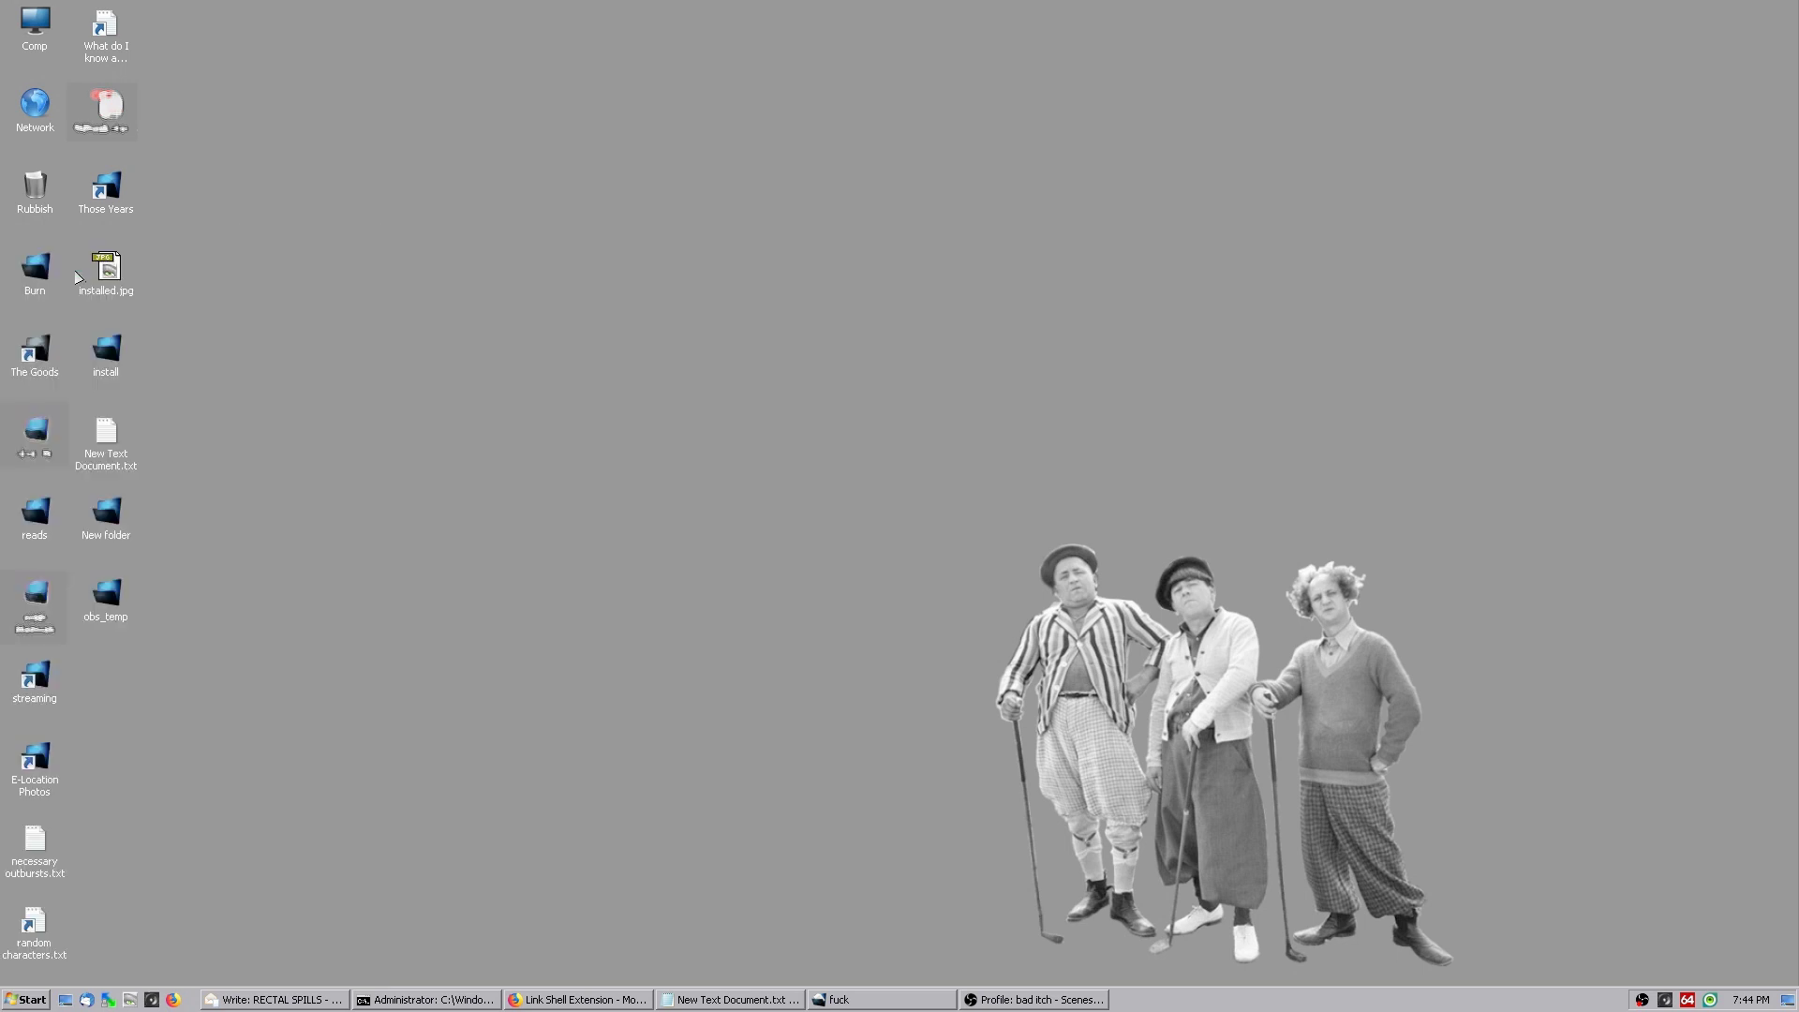
Step: Restore µTorrent 2.2.1 from the tray, showing both 151 MB torrents at 100%
click(1666, 1000)
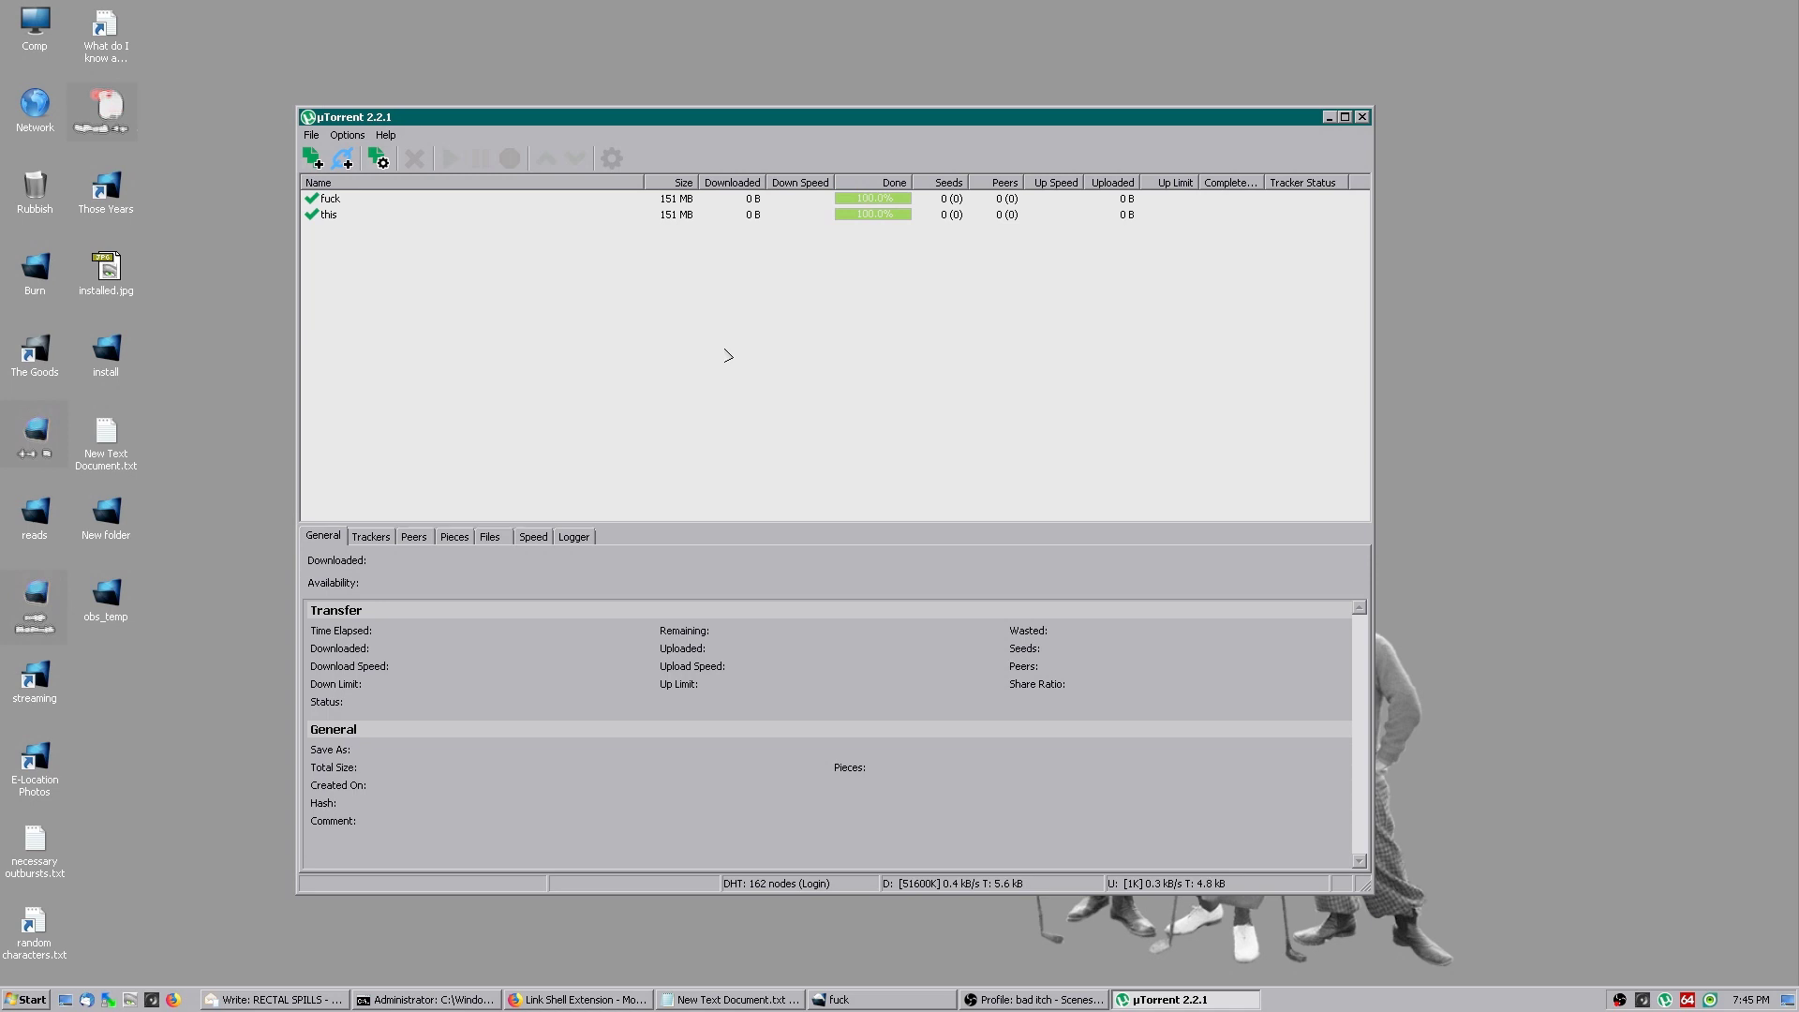
Step: Inspect the first torrent's file list, then the other torrent's General transfer info
click(676, 201)
click(491, 536)
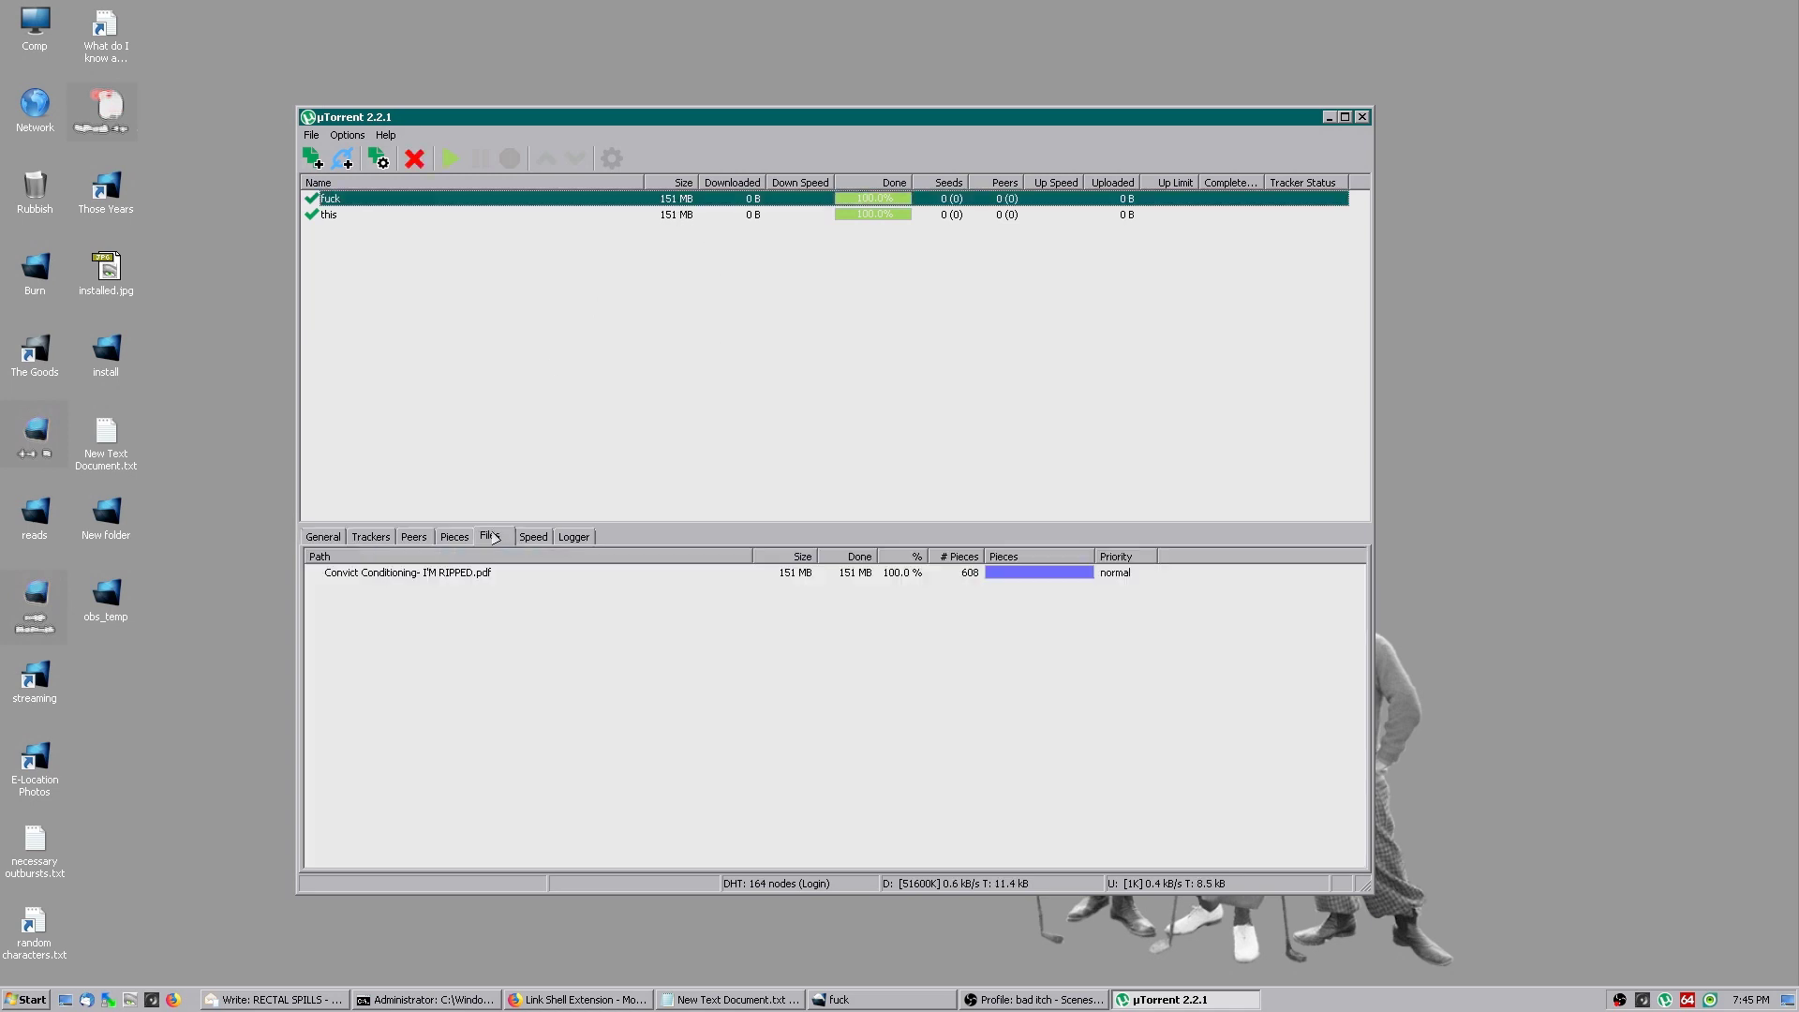
key(Down)
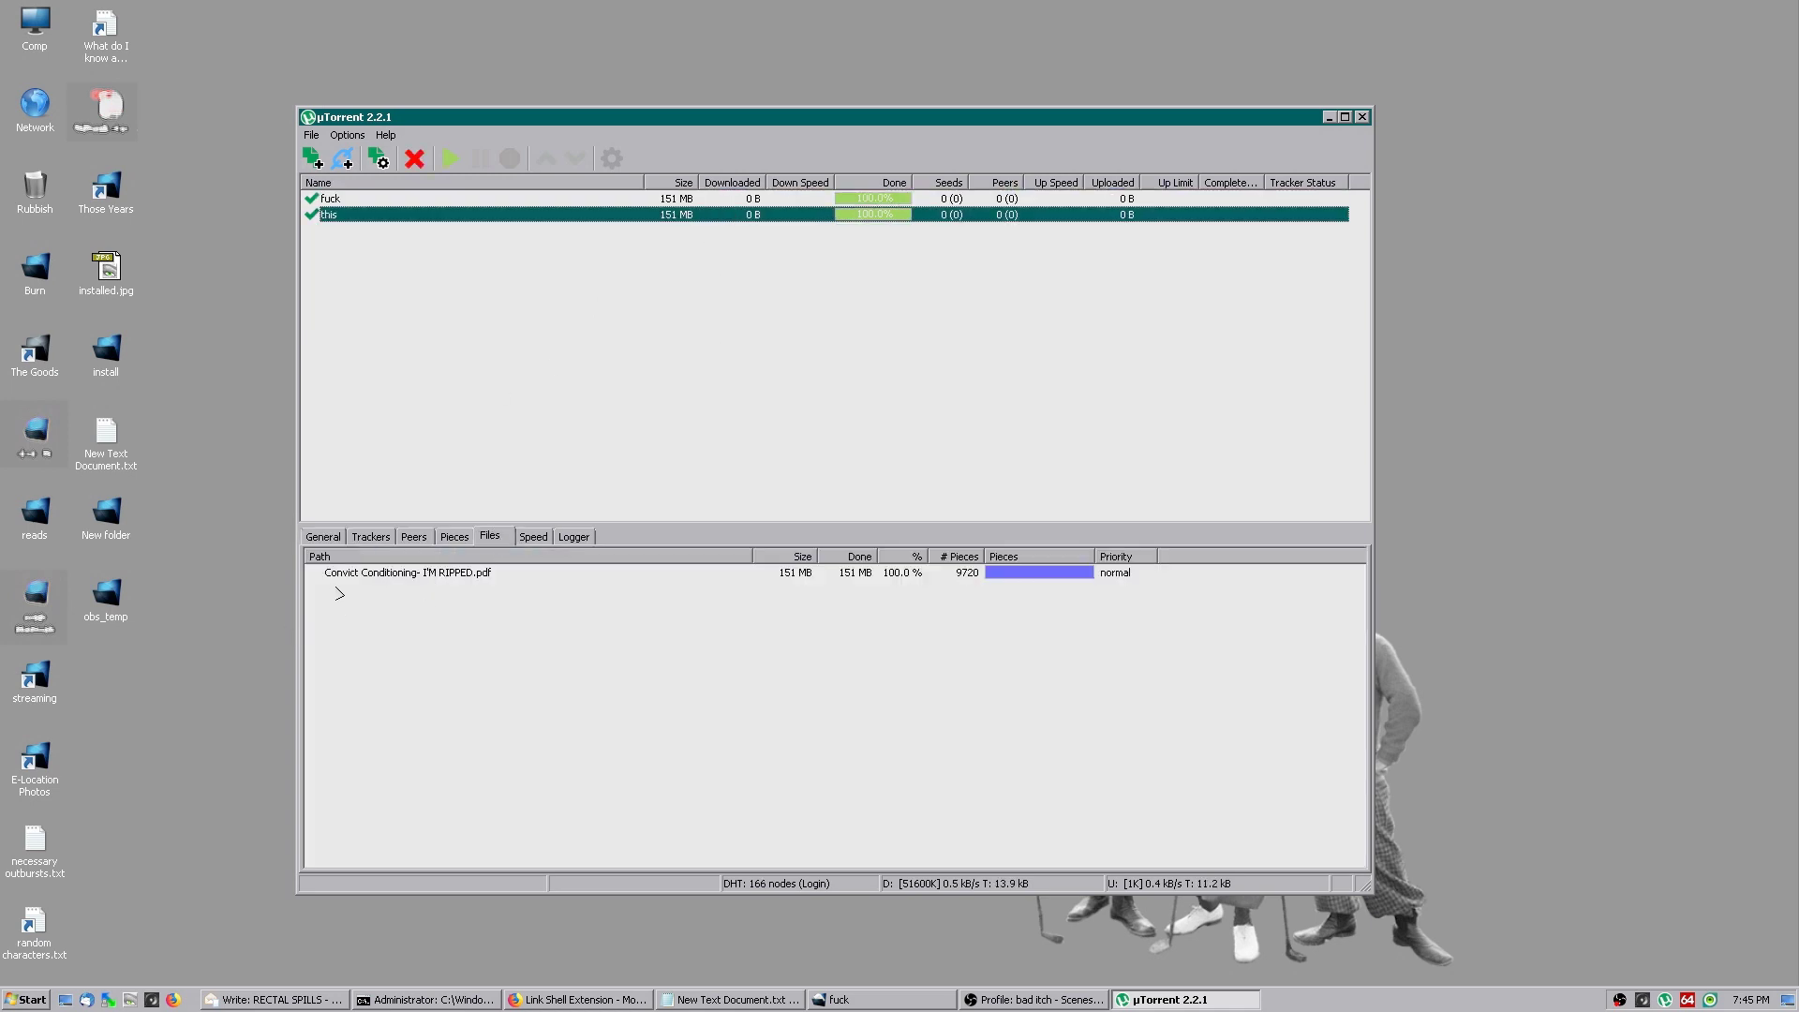
click(330, 537)
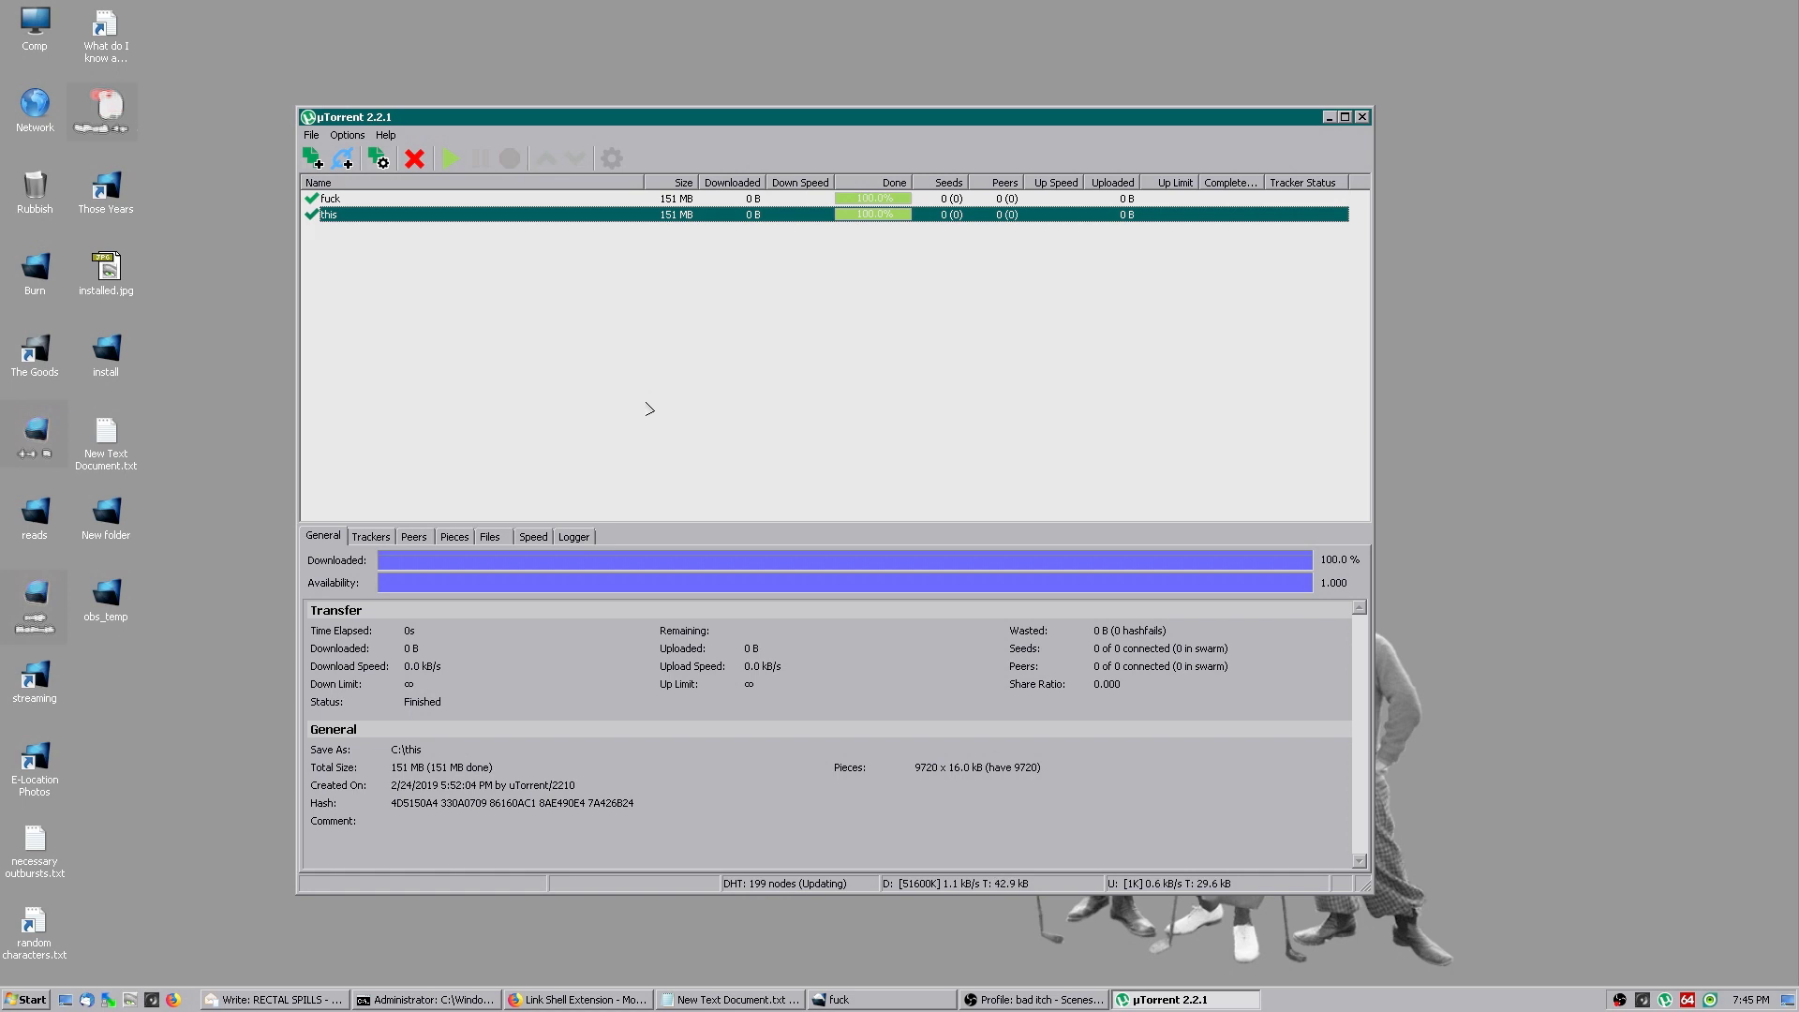
Step: Toggle between the two torrent rows to compare their details and piece counts
key(Up)
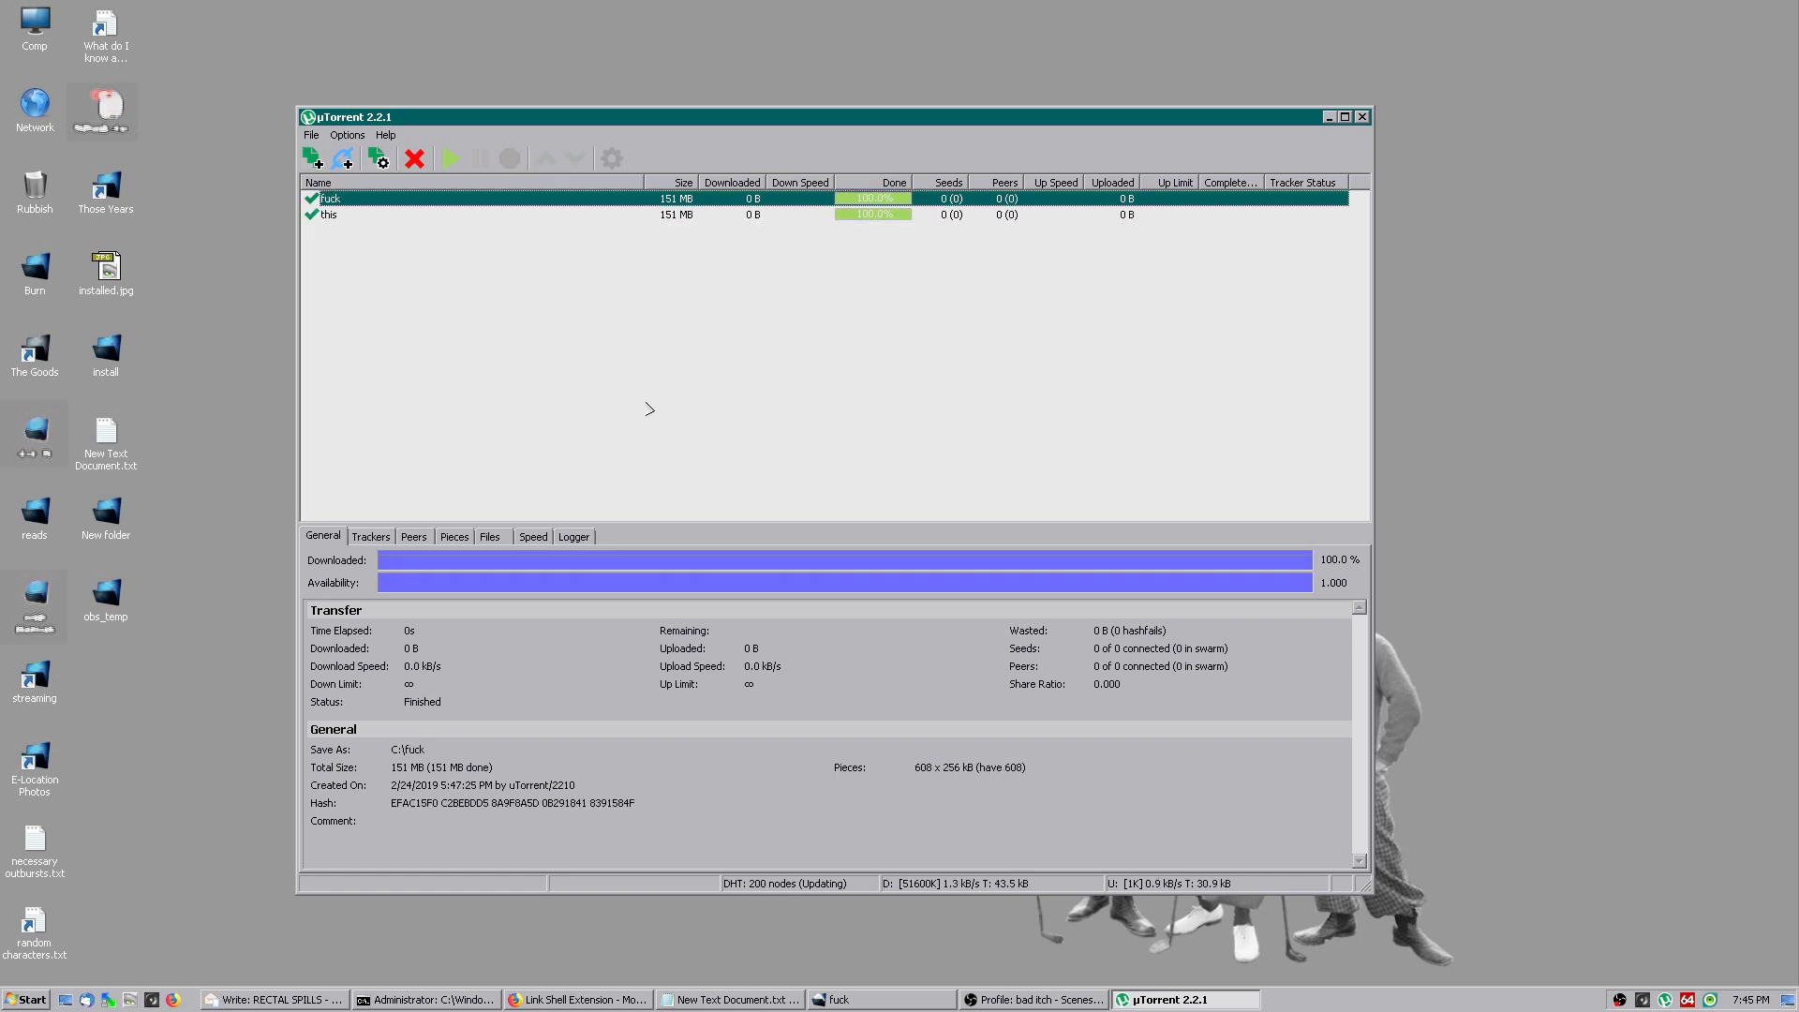
key(Down)
key(Up)
key(Down)
key(Up)
key(Down)
key(Up)
key(Down)
key(Up)
key(Down)
key(Up)
key(Down)
key(Up)
key(Down)
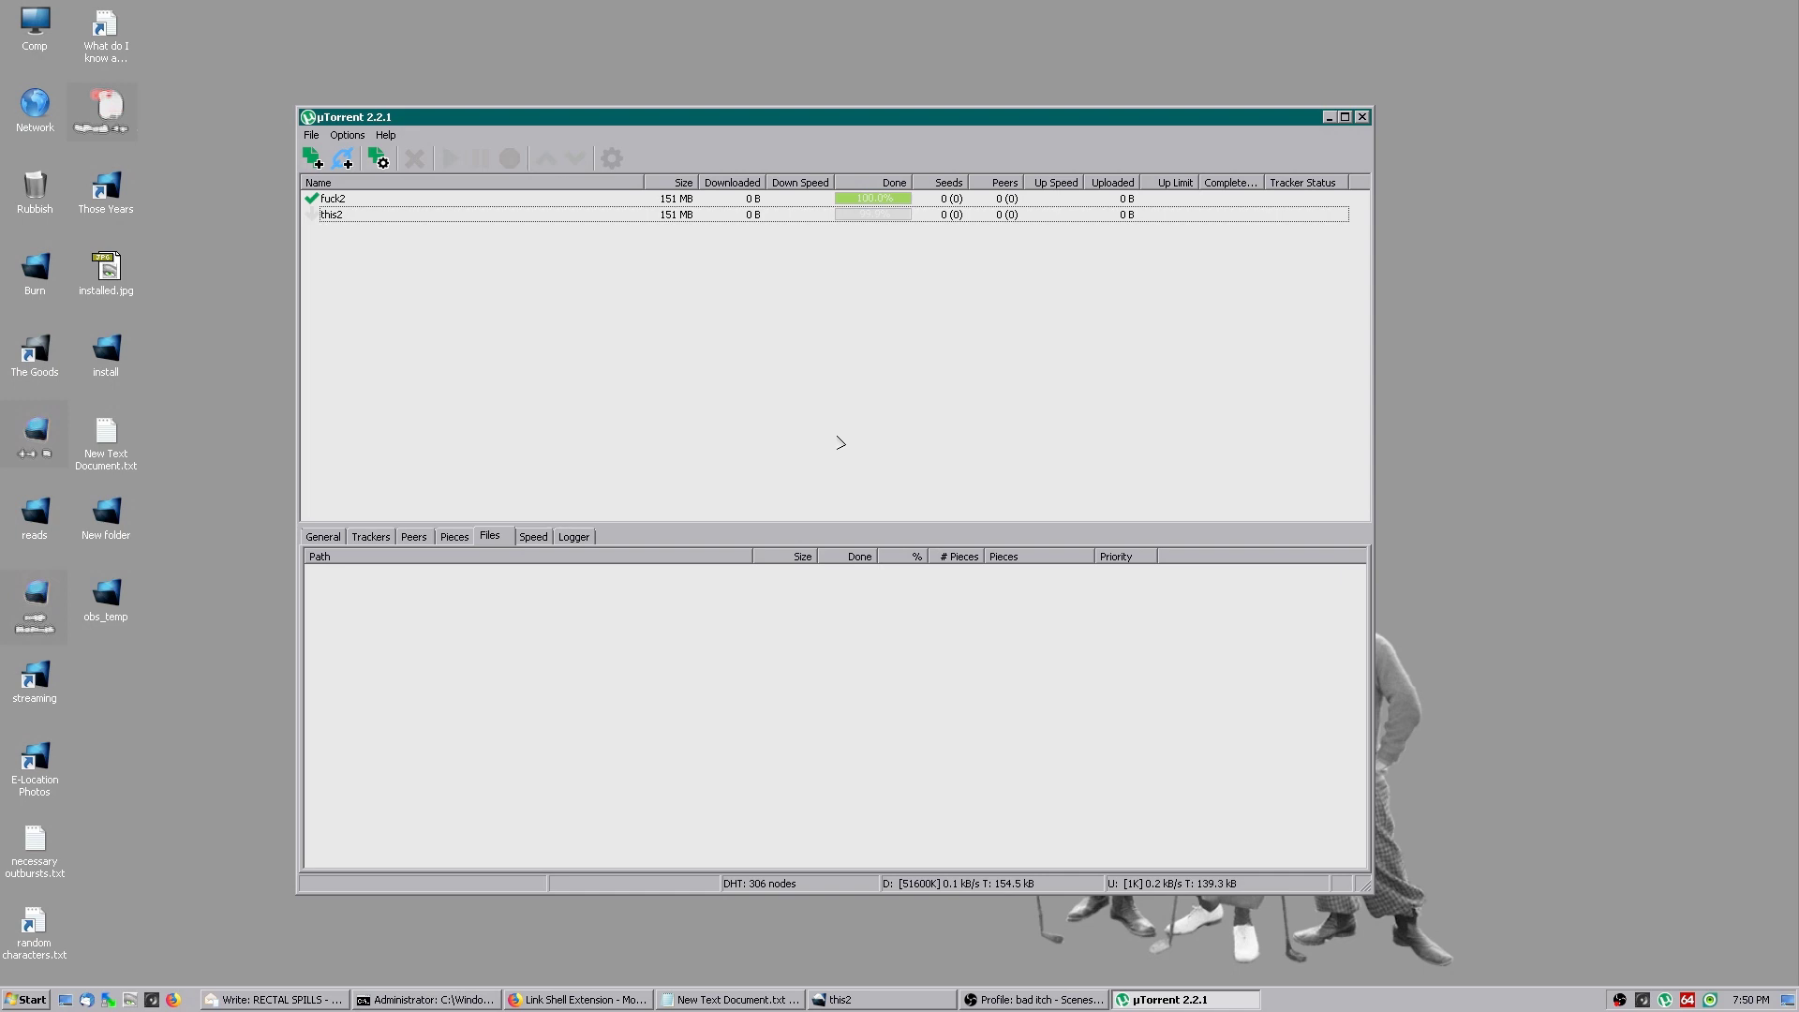
Step: Check this2's file list in µTorrent and delete LINUX.nfo from the this2 folder
click(873, 218)
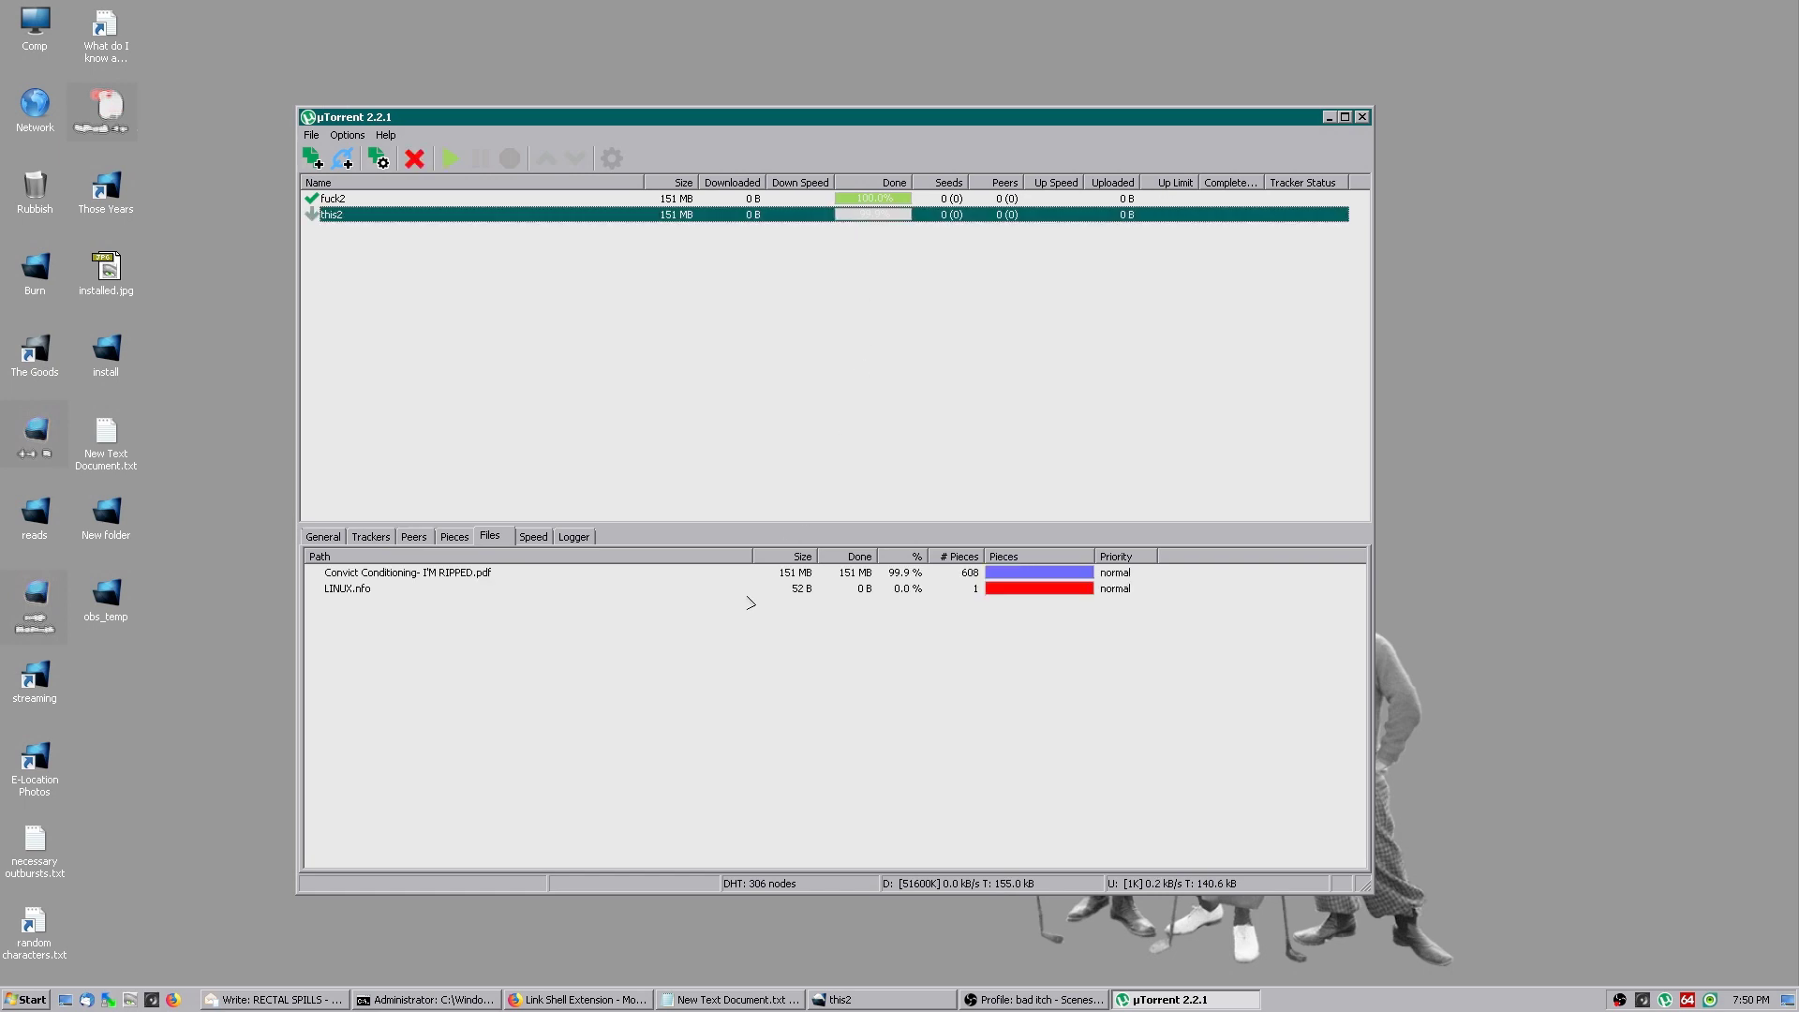
click(413, 590)
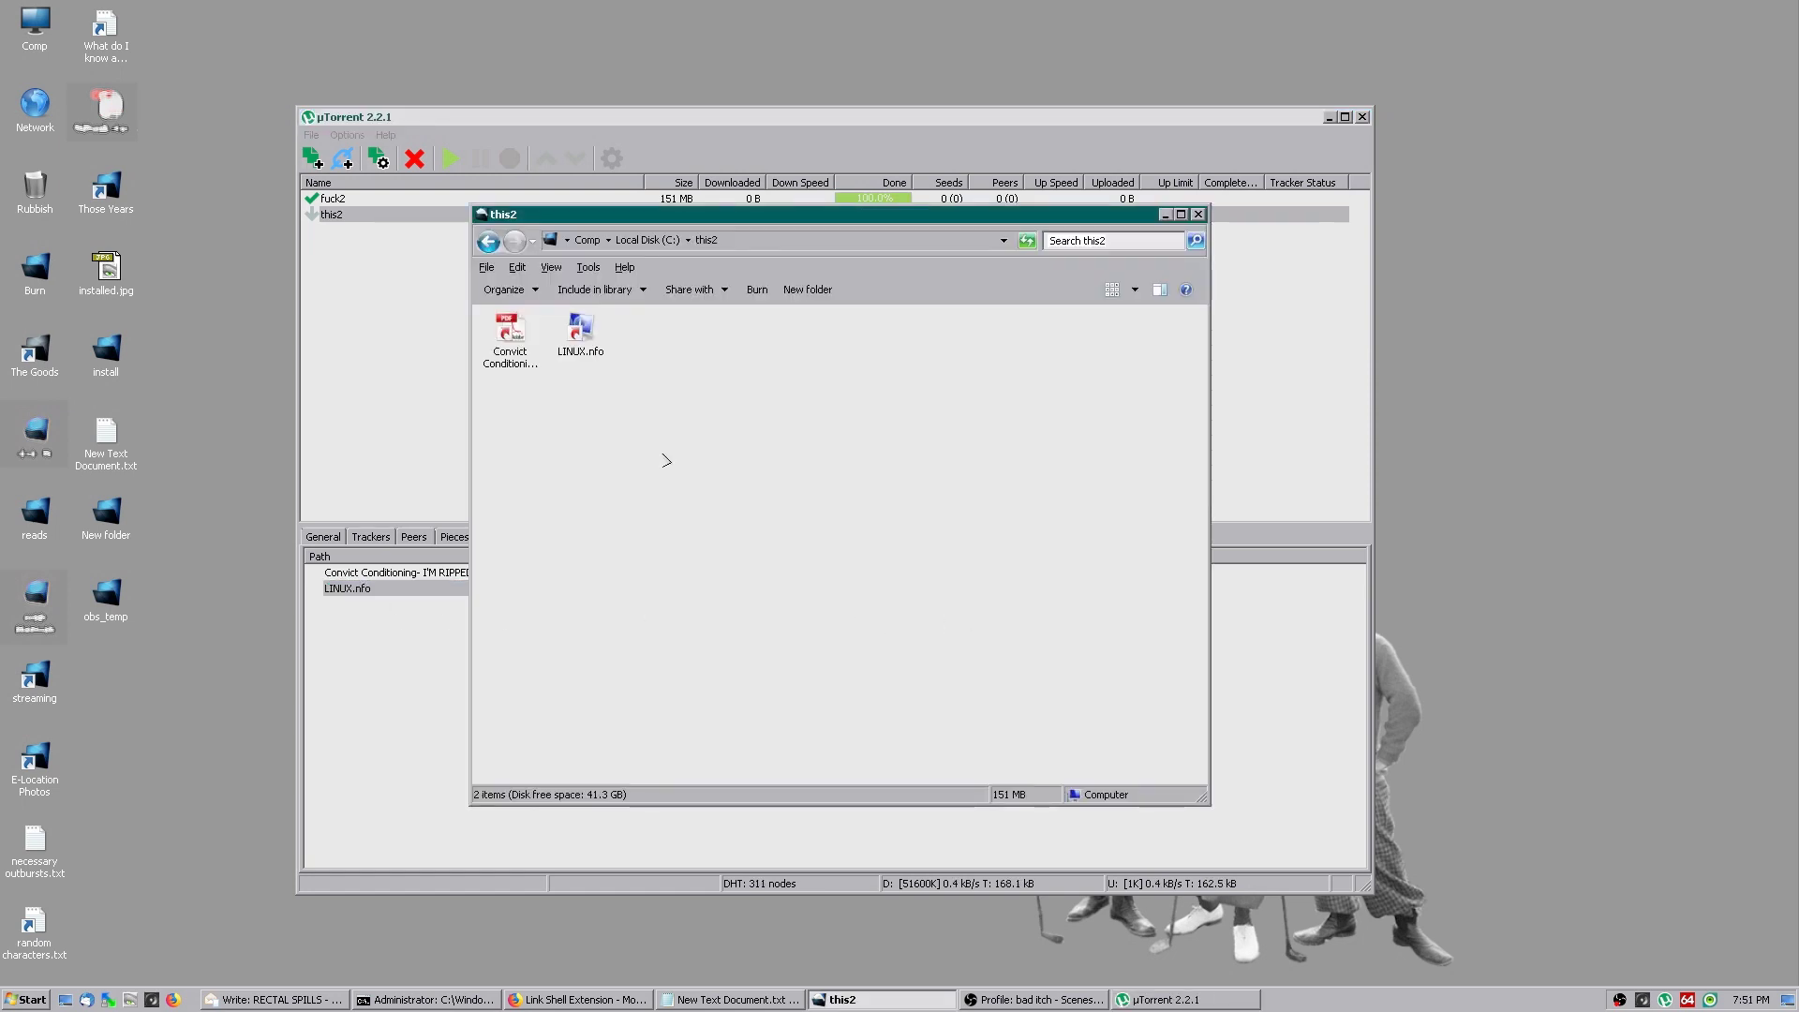
click(579, 330)
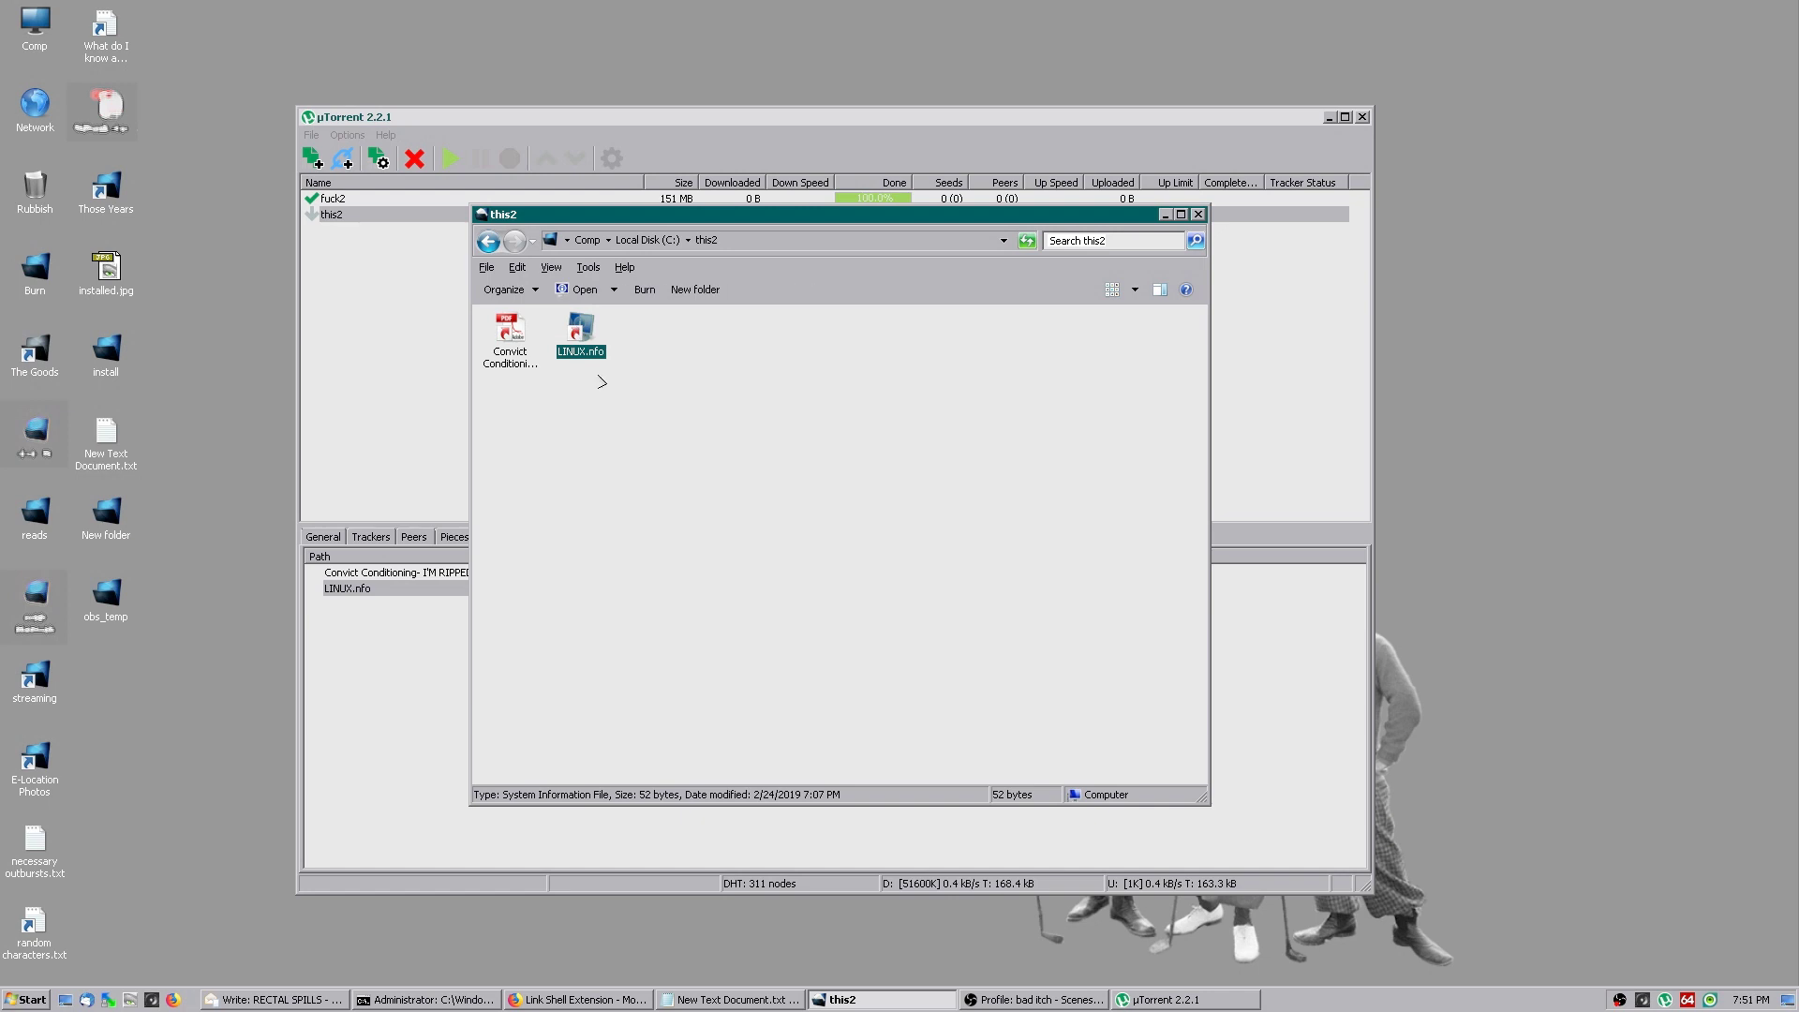
right_click(578, 317)
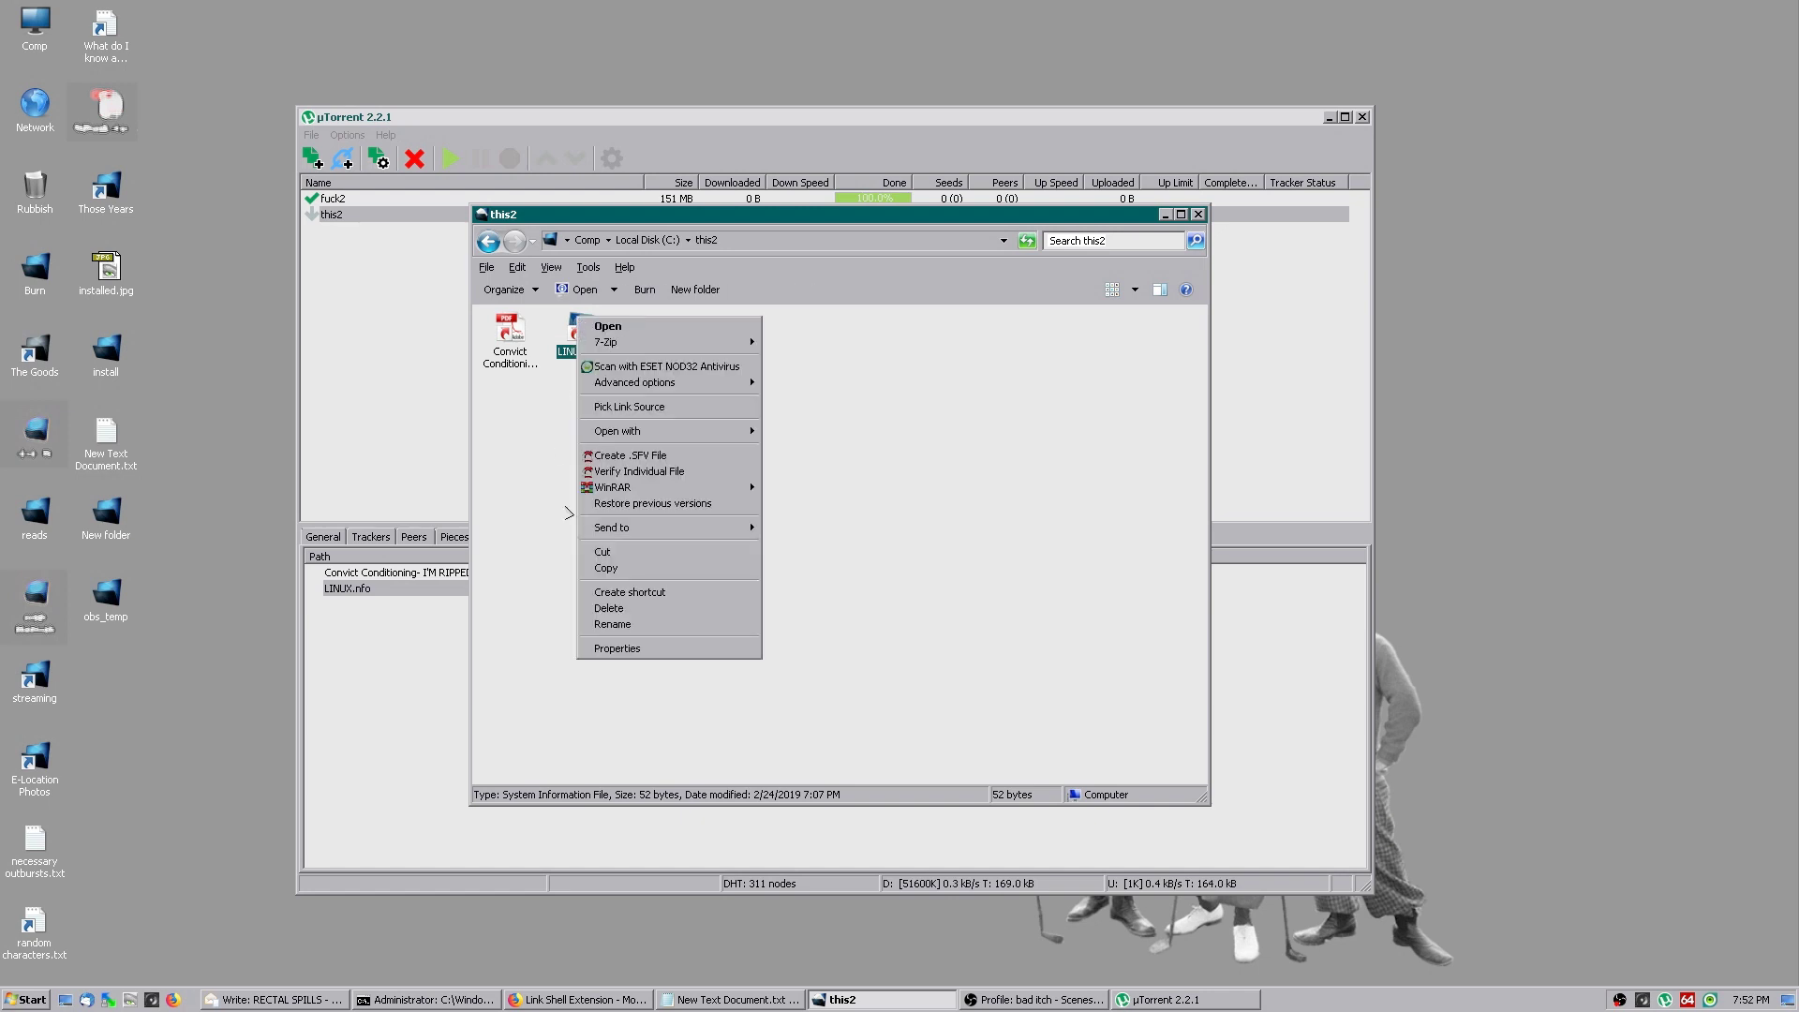
click(638, 606)
Step: Copy LINUX.nfo from the fuck2 folder
key(alt+Up)
key(Right)
key(Return)
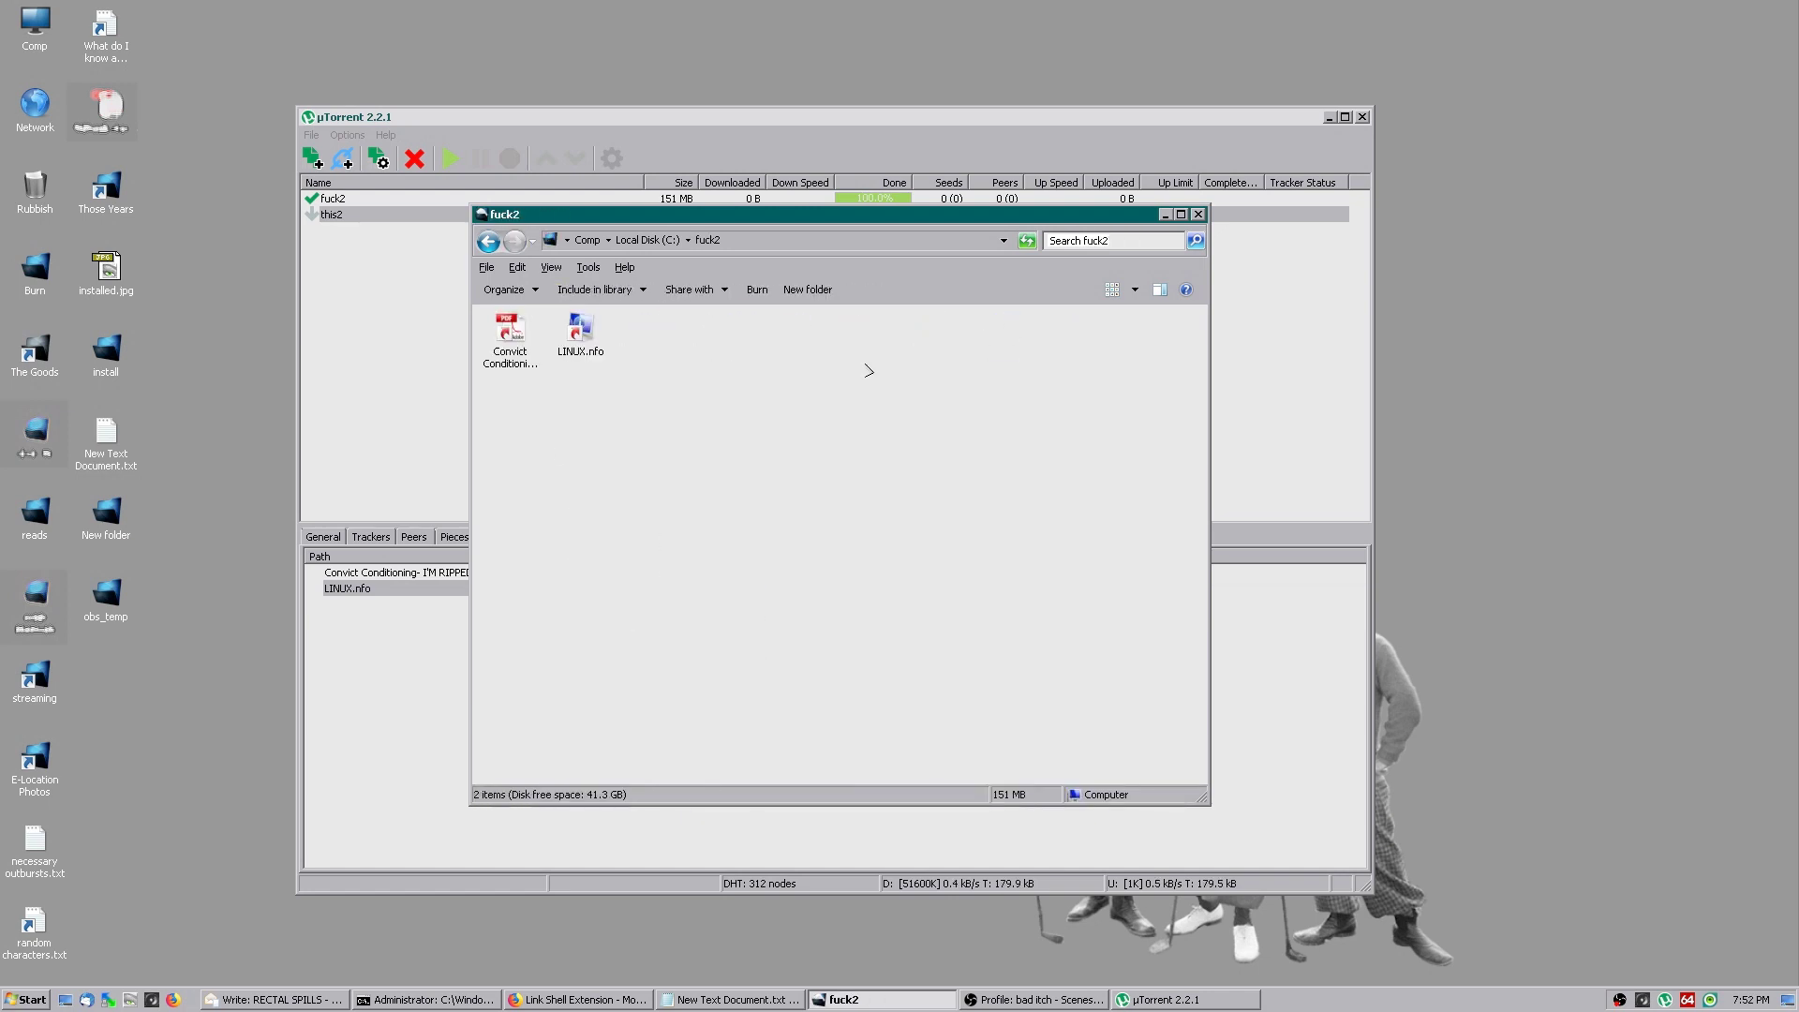
click(598, 346)
right_click(579, 320)
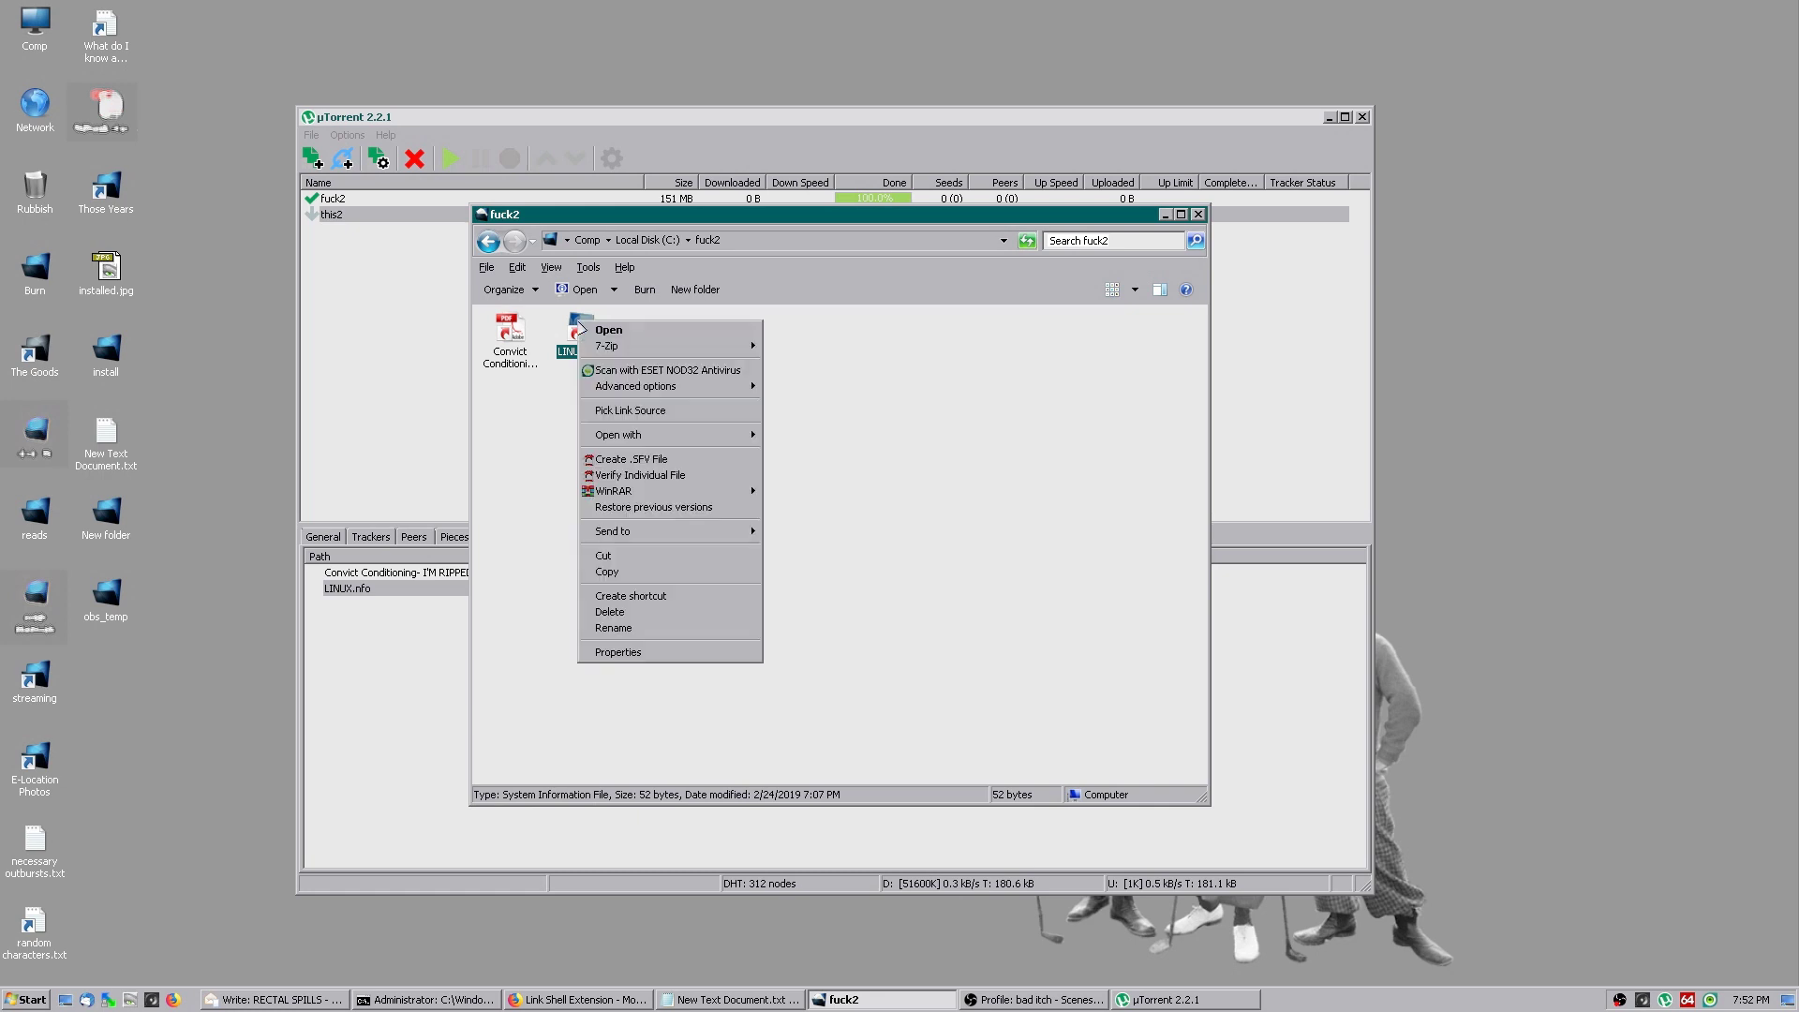
click(606, 578)
Step: Paste the copied LINUX.nfo into the this2 folder
key(alt+Up)
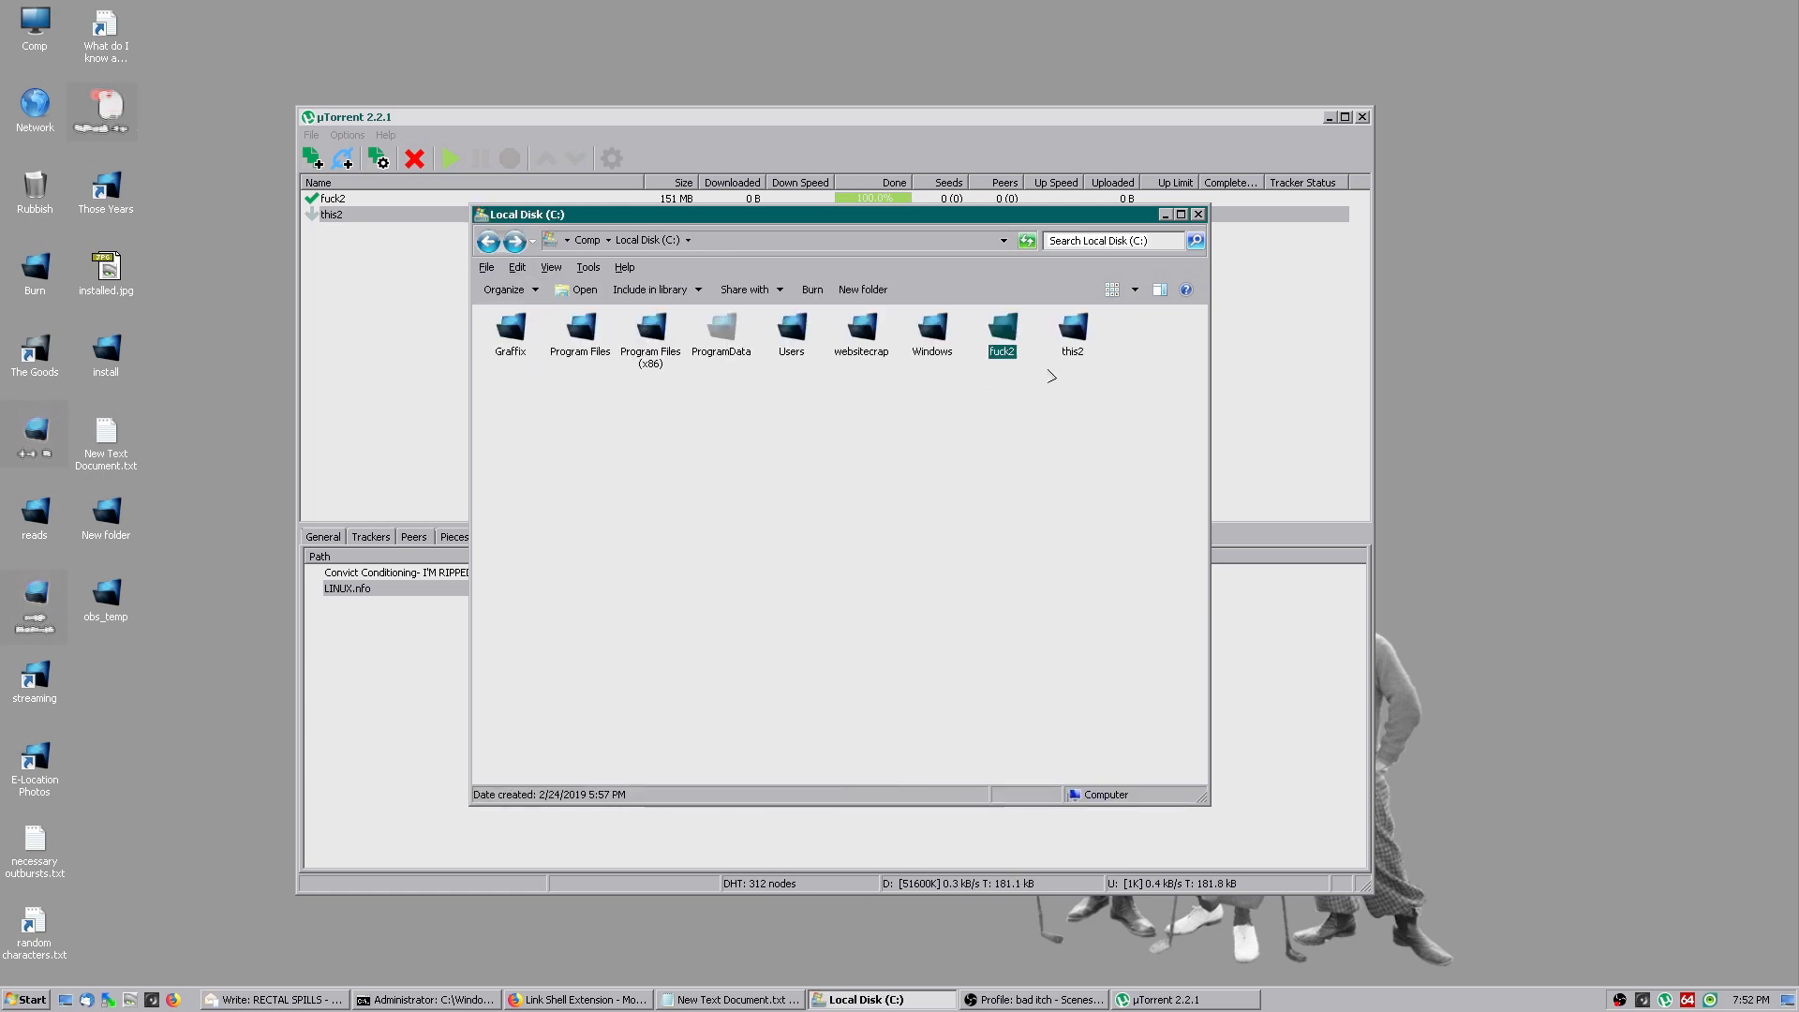
double_click(1083, 319)
right_click(625, 428)
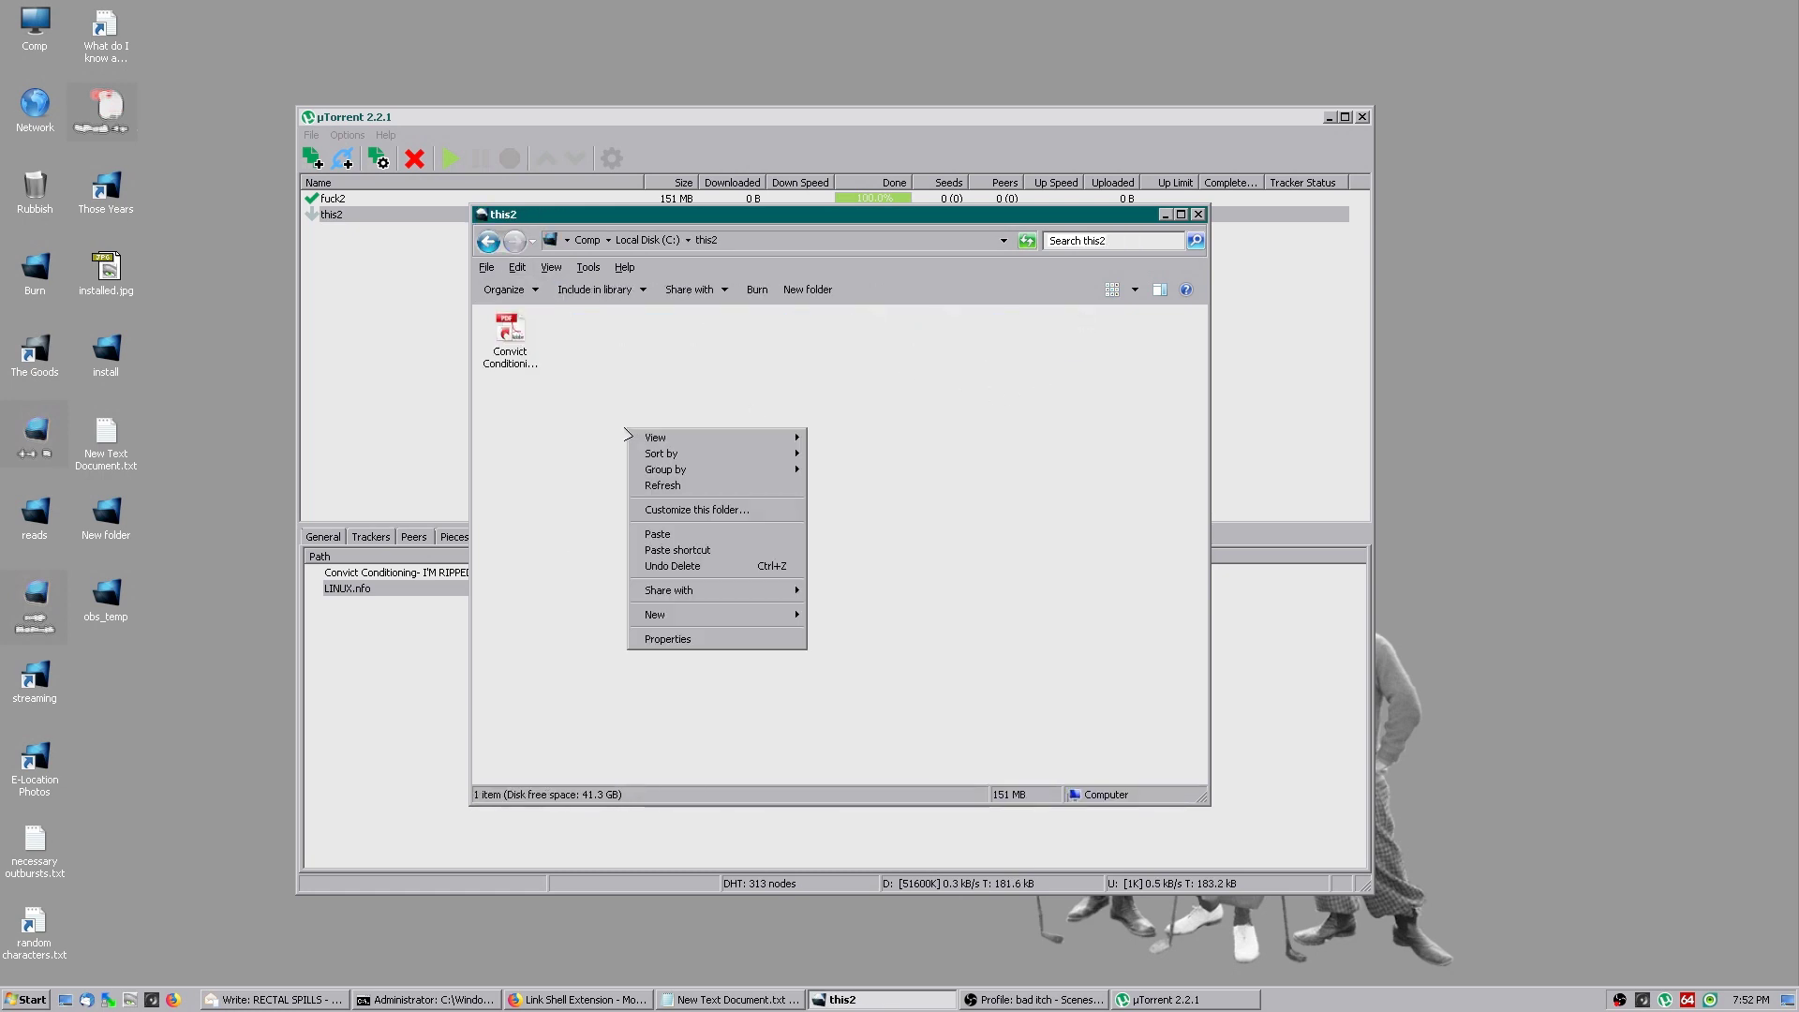
click(656, 536)
click(632, 431)
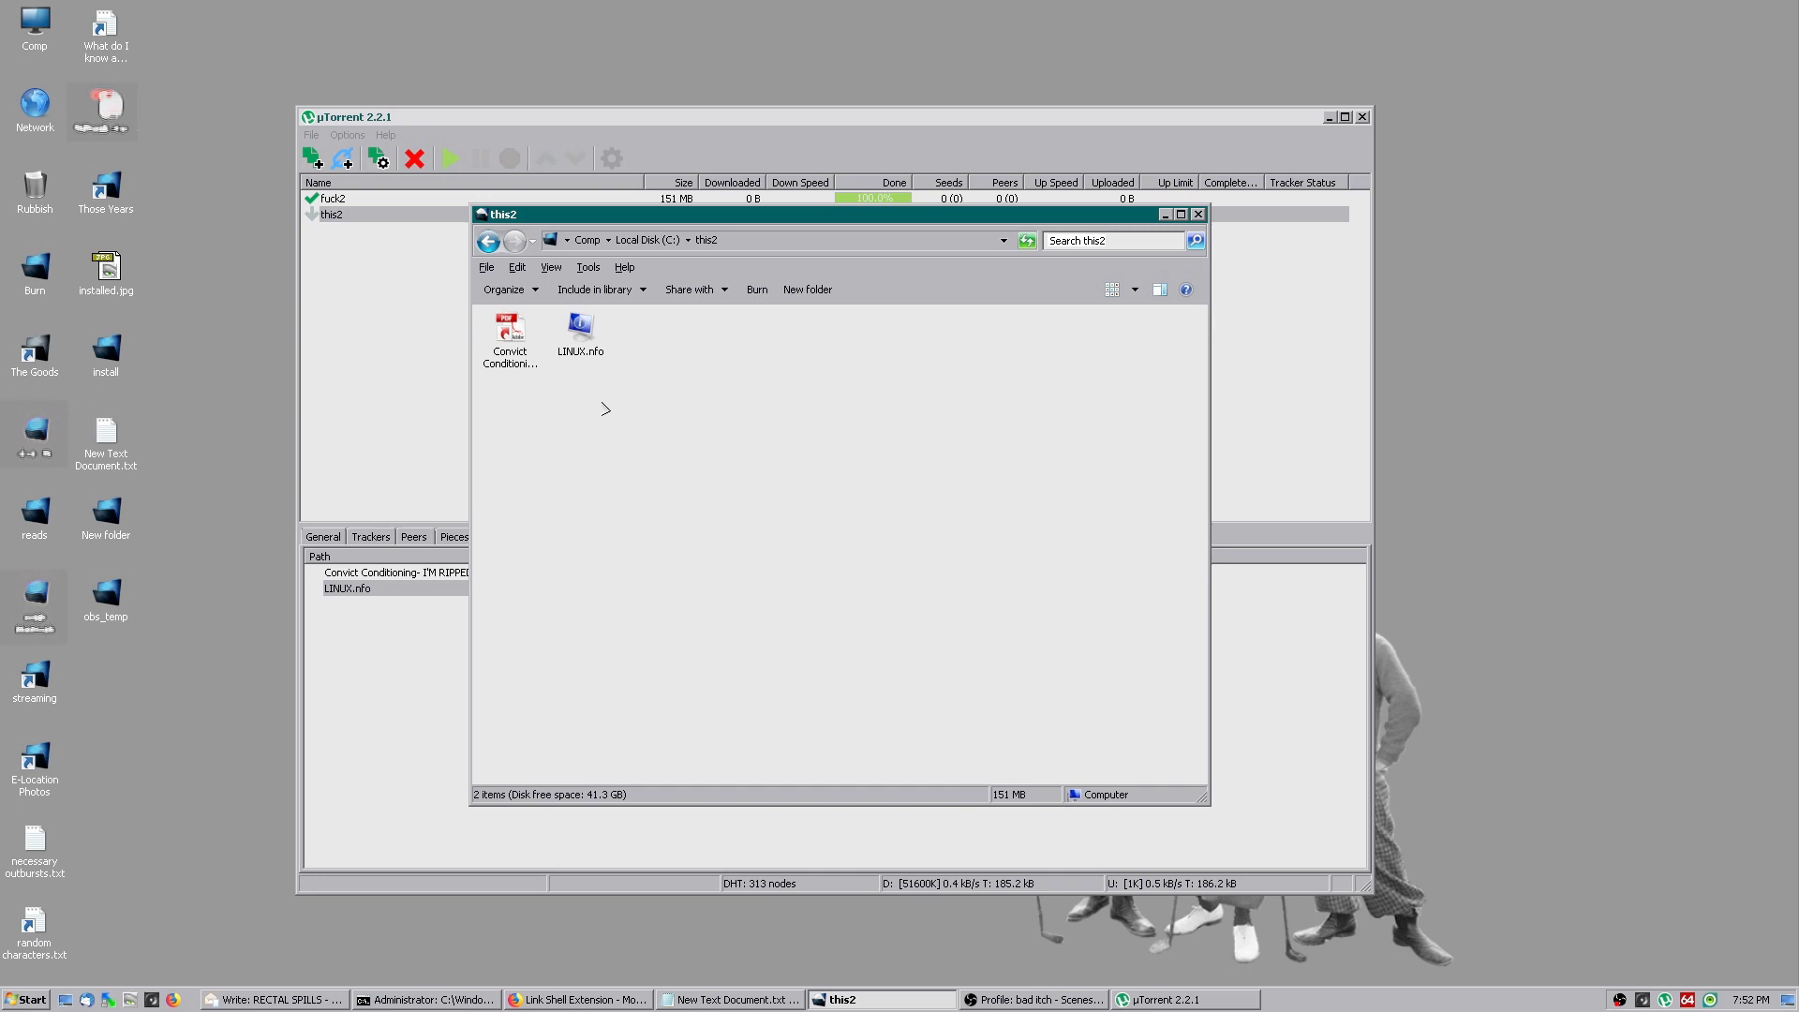
click(583, 331)
Step: Open this2's LINUX.nfo in Notepad++ and convert its line endings to Unix (LF)
right_click(581, 328)
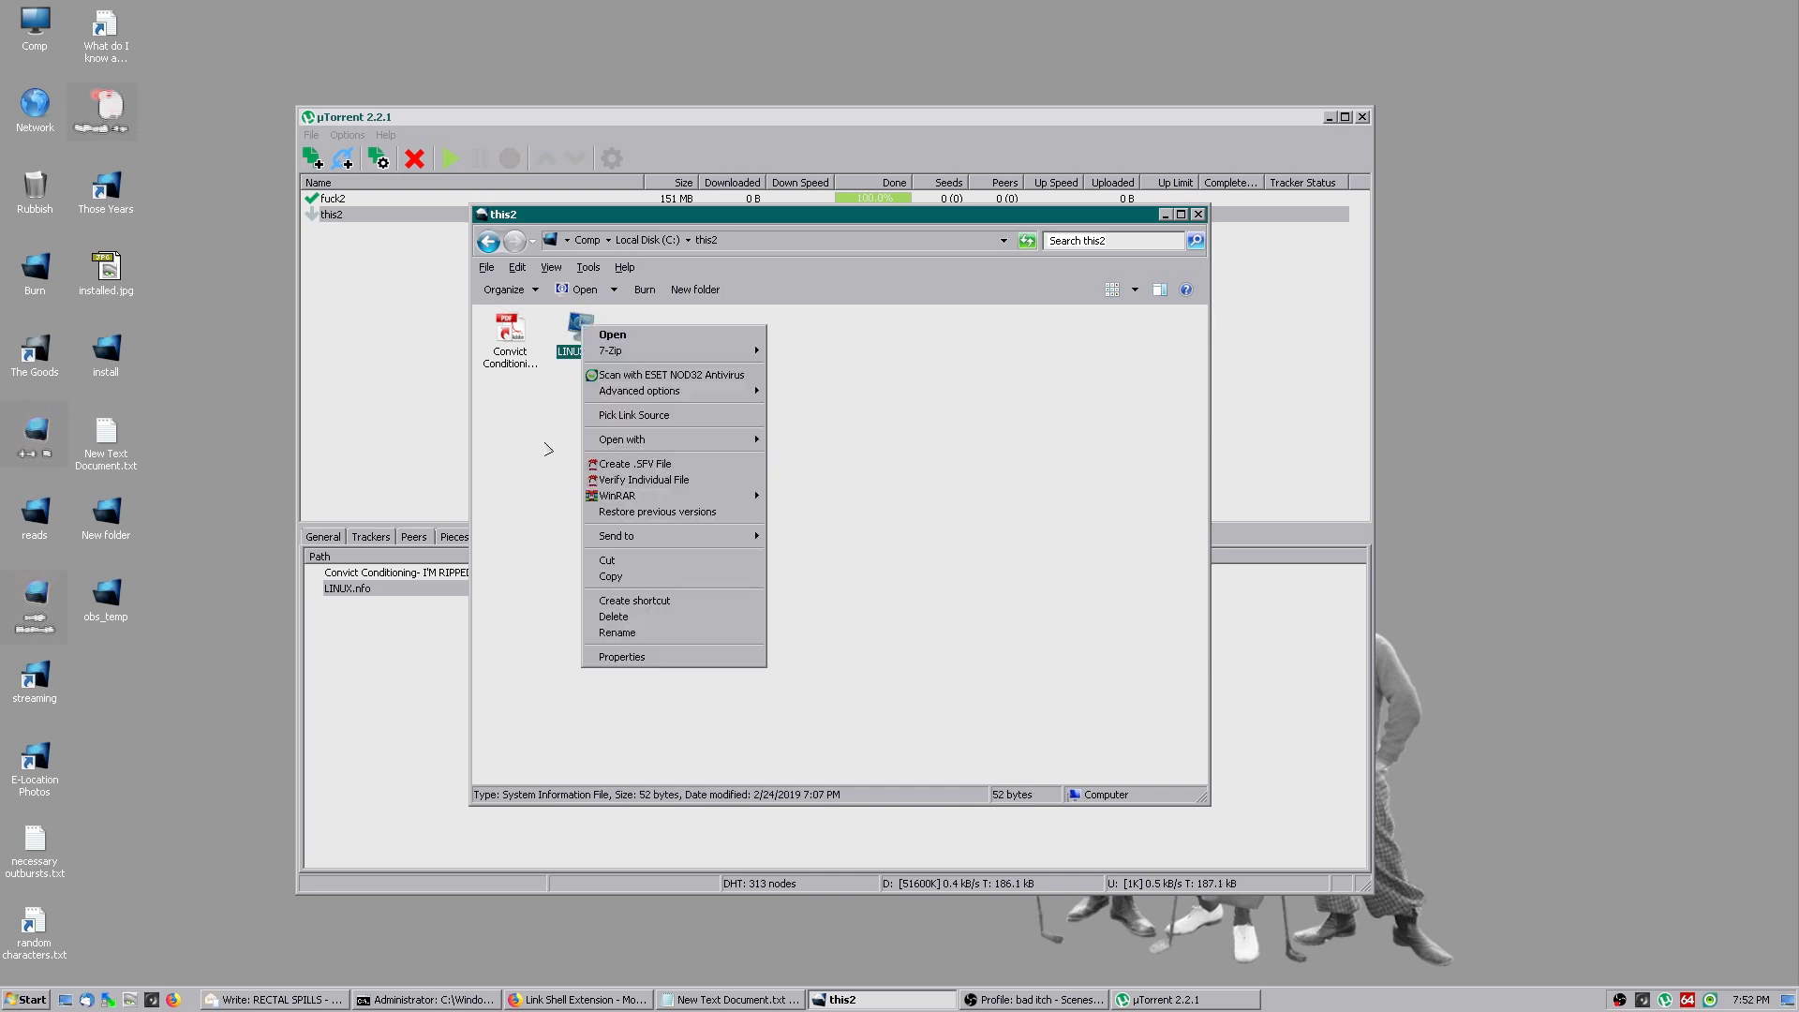
mouse_move(655, 439)
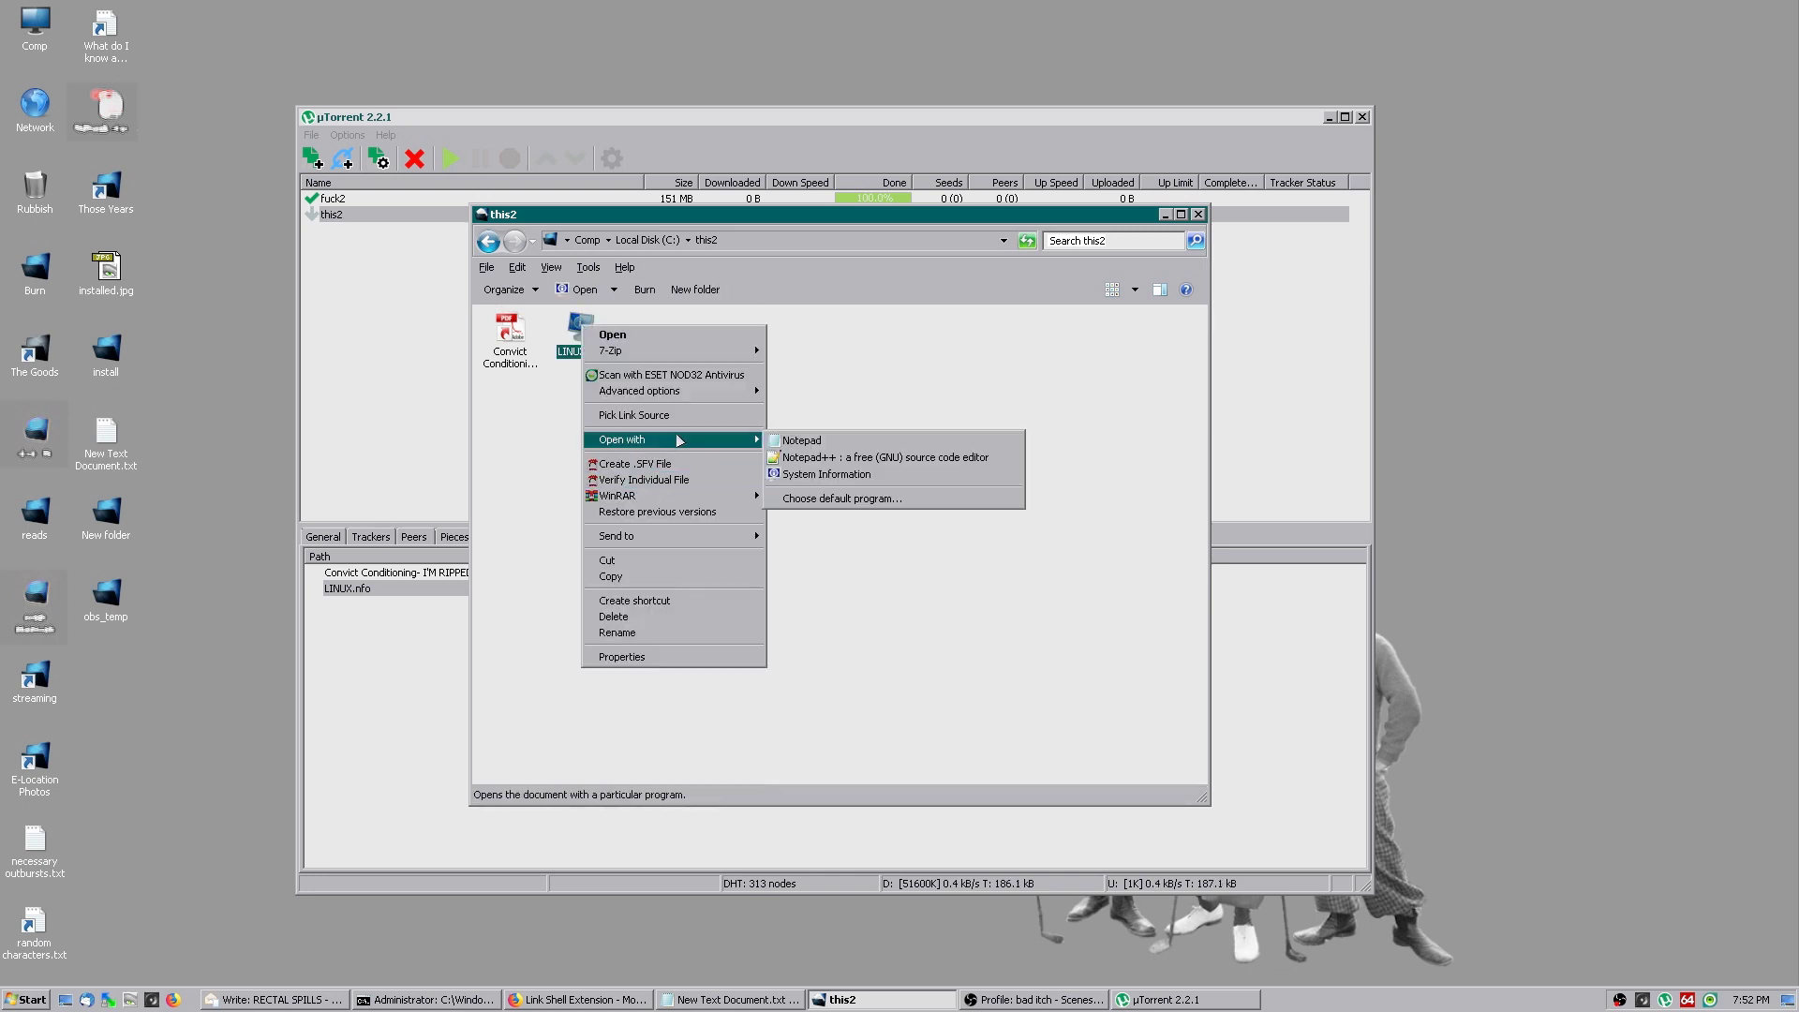
click(842, 459)
click(243, 79)
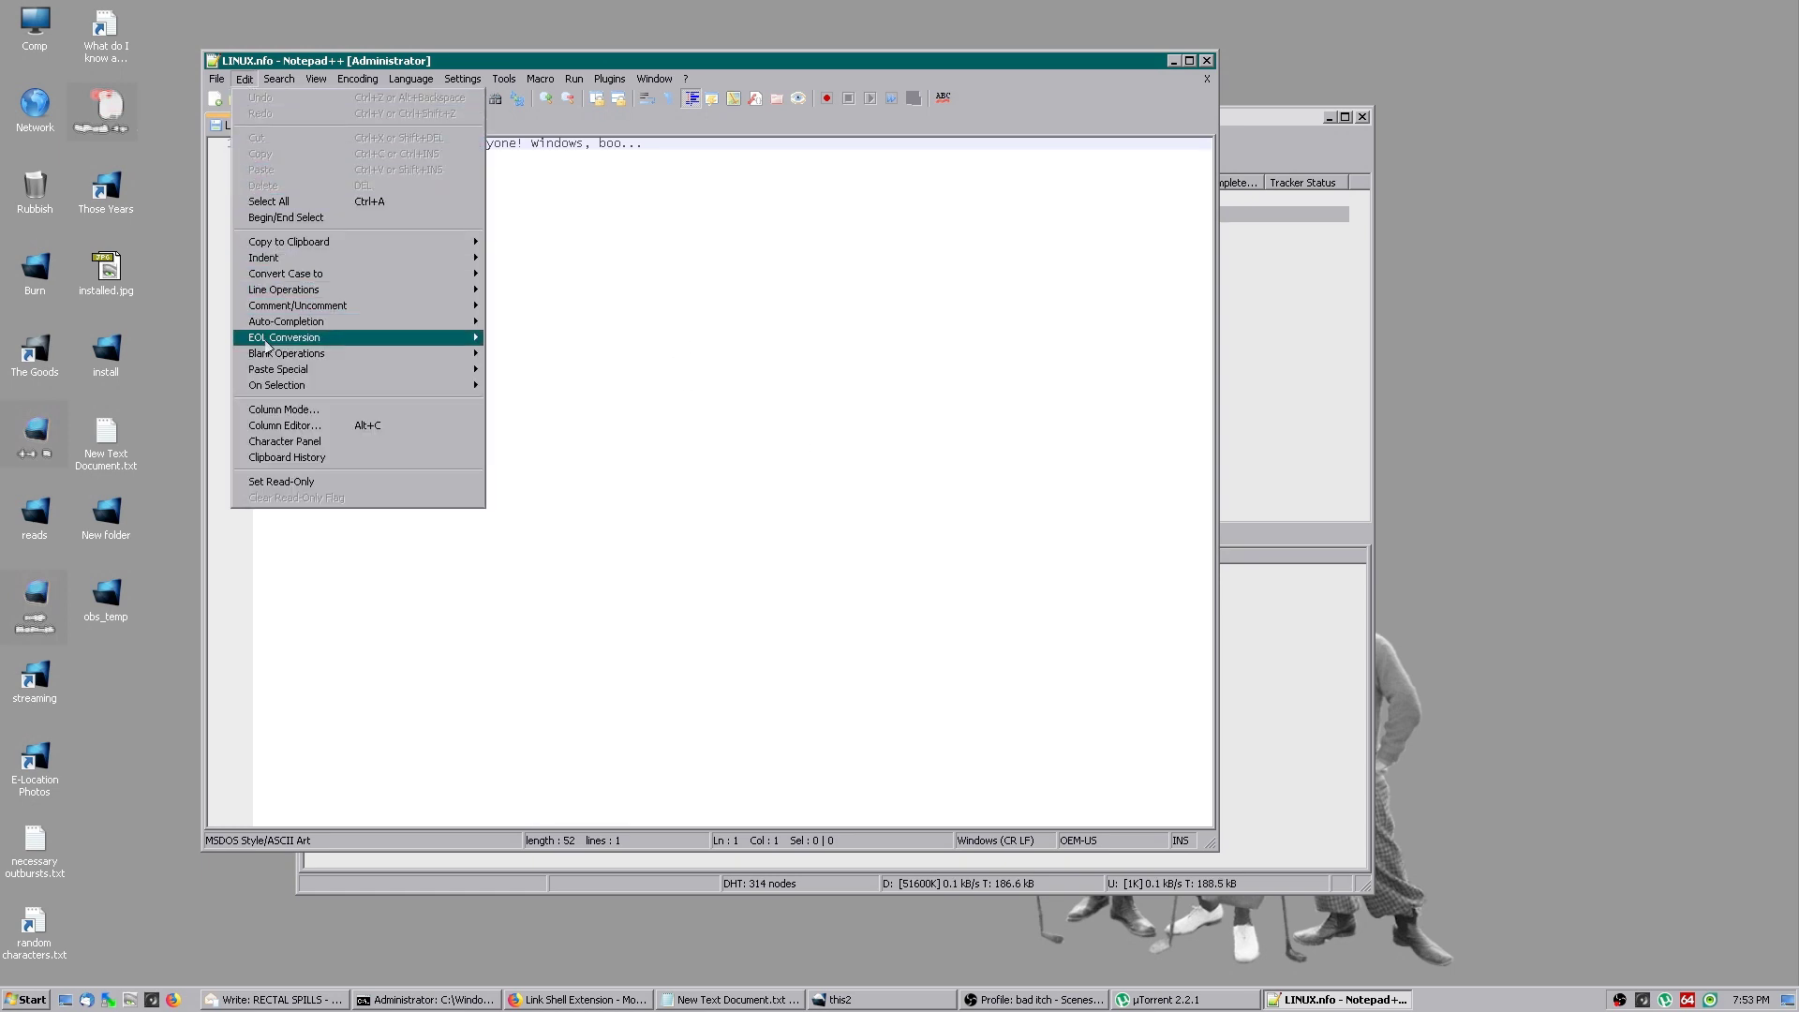
mouse_move(266, 341)
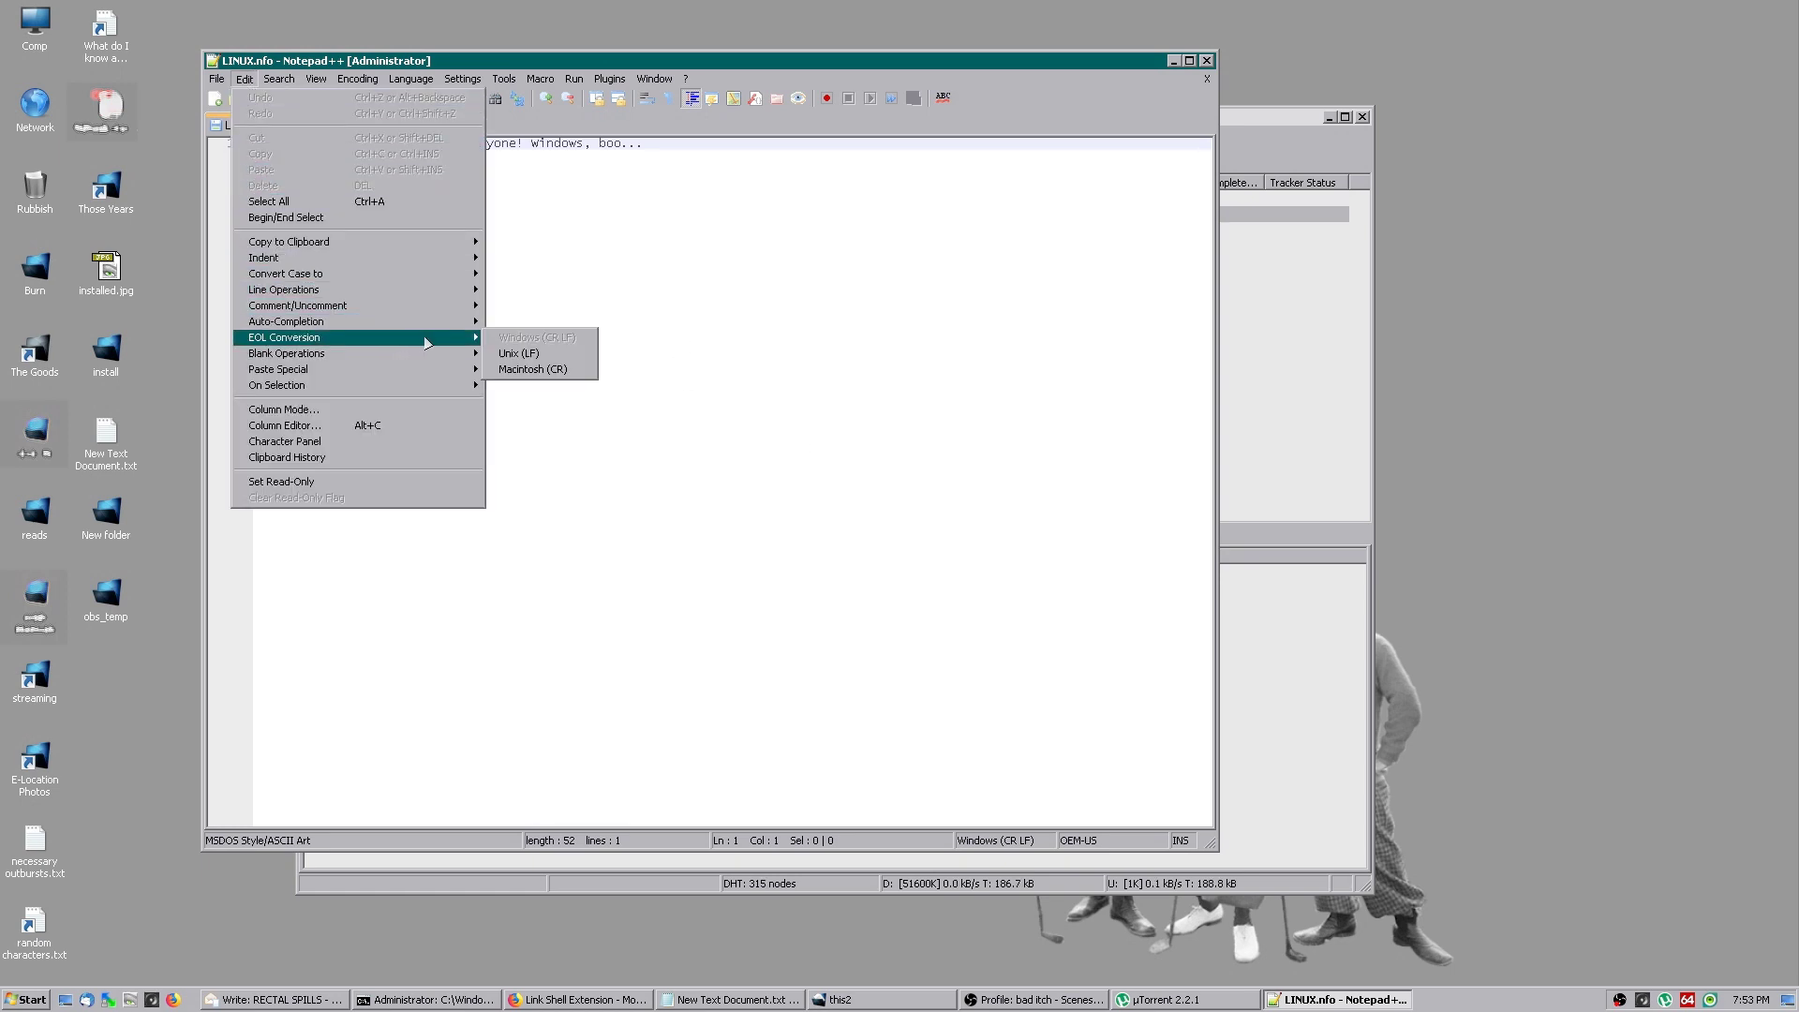
click(553, 353)
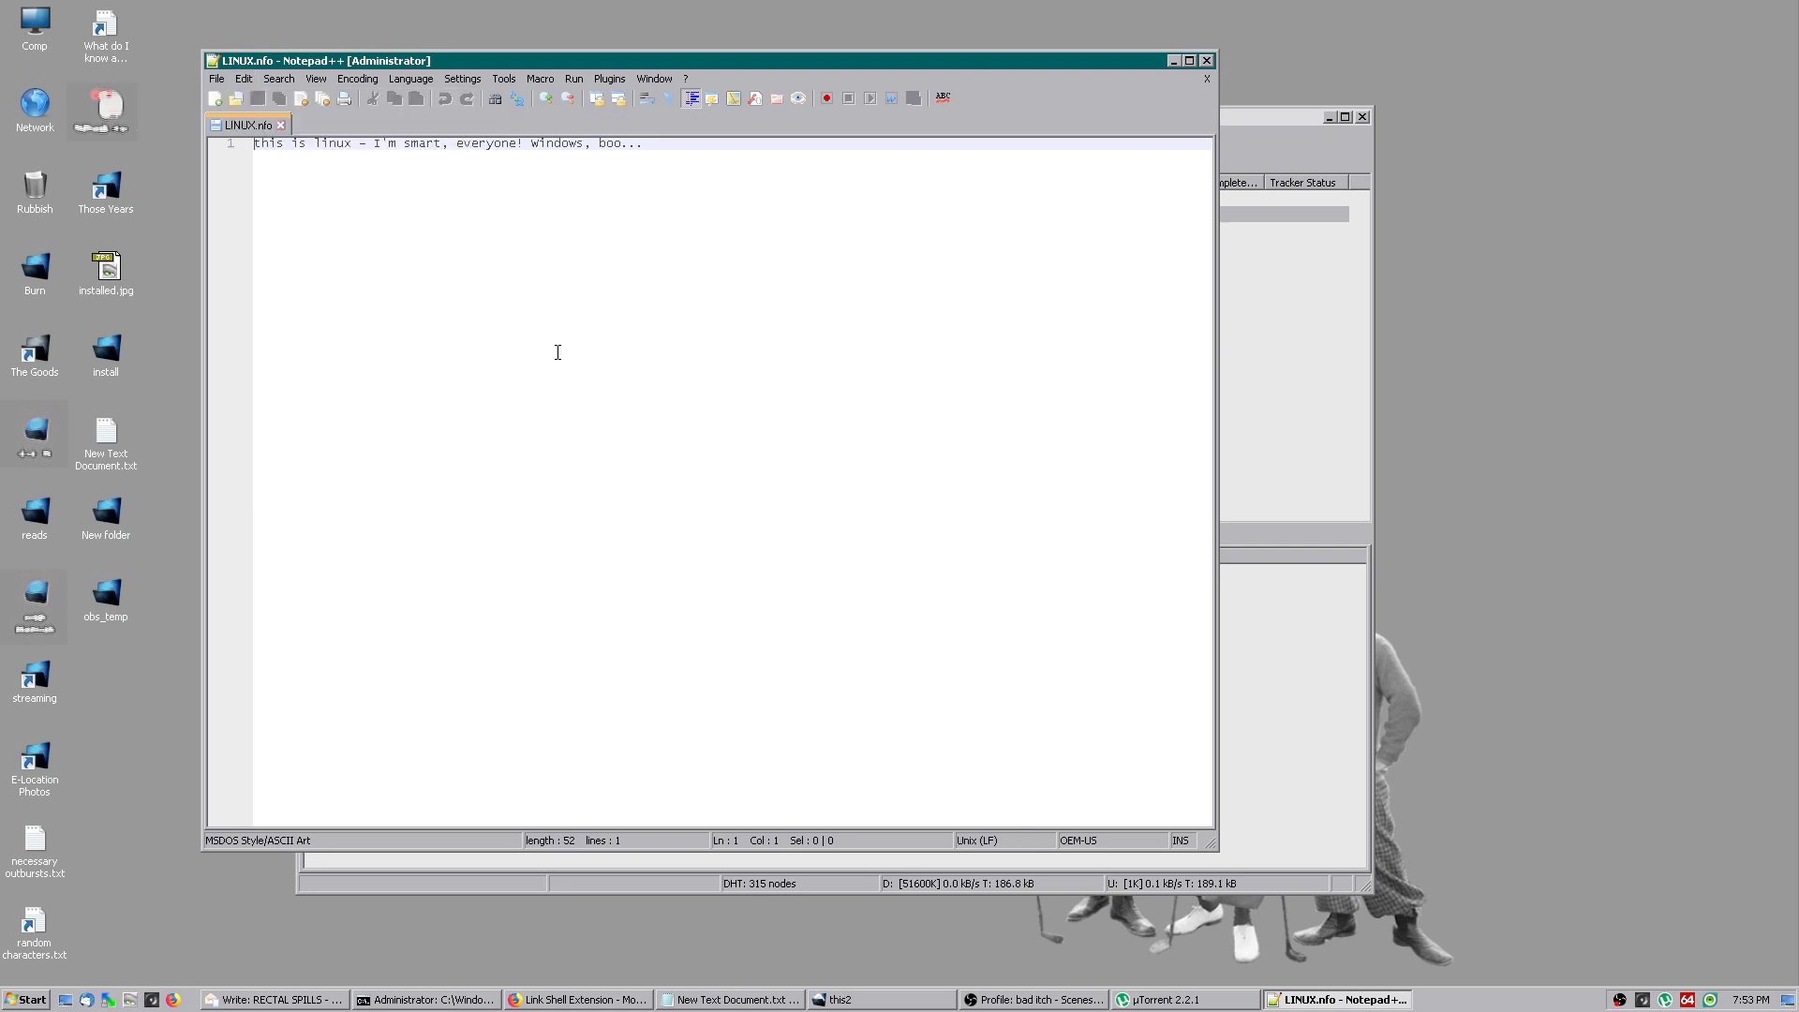
Step: Switch back to µTorrent and select the this2 torrent
key(alt+Tab)
click(778, 220)
right_click(778, 219)
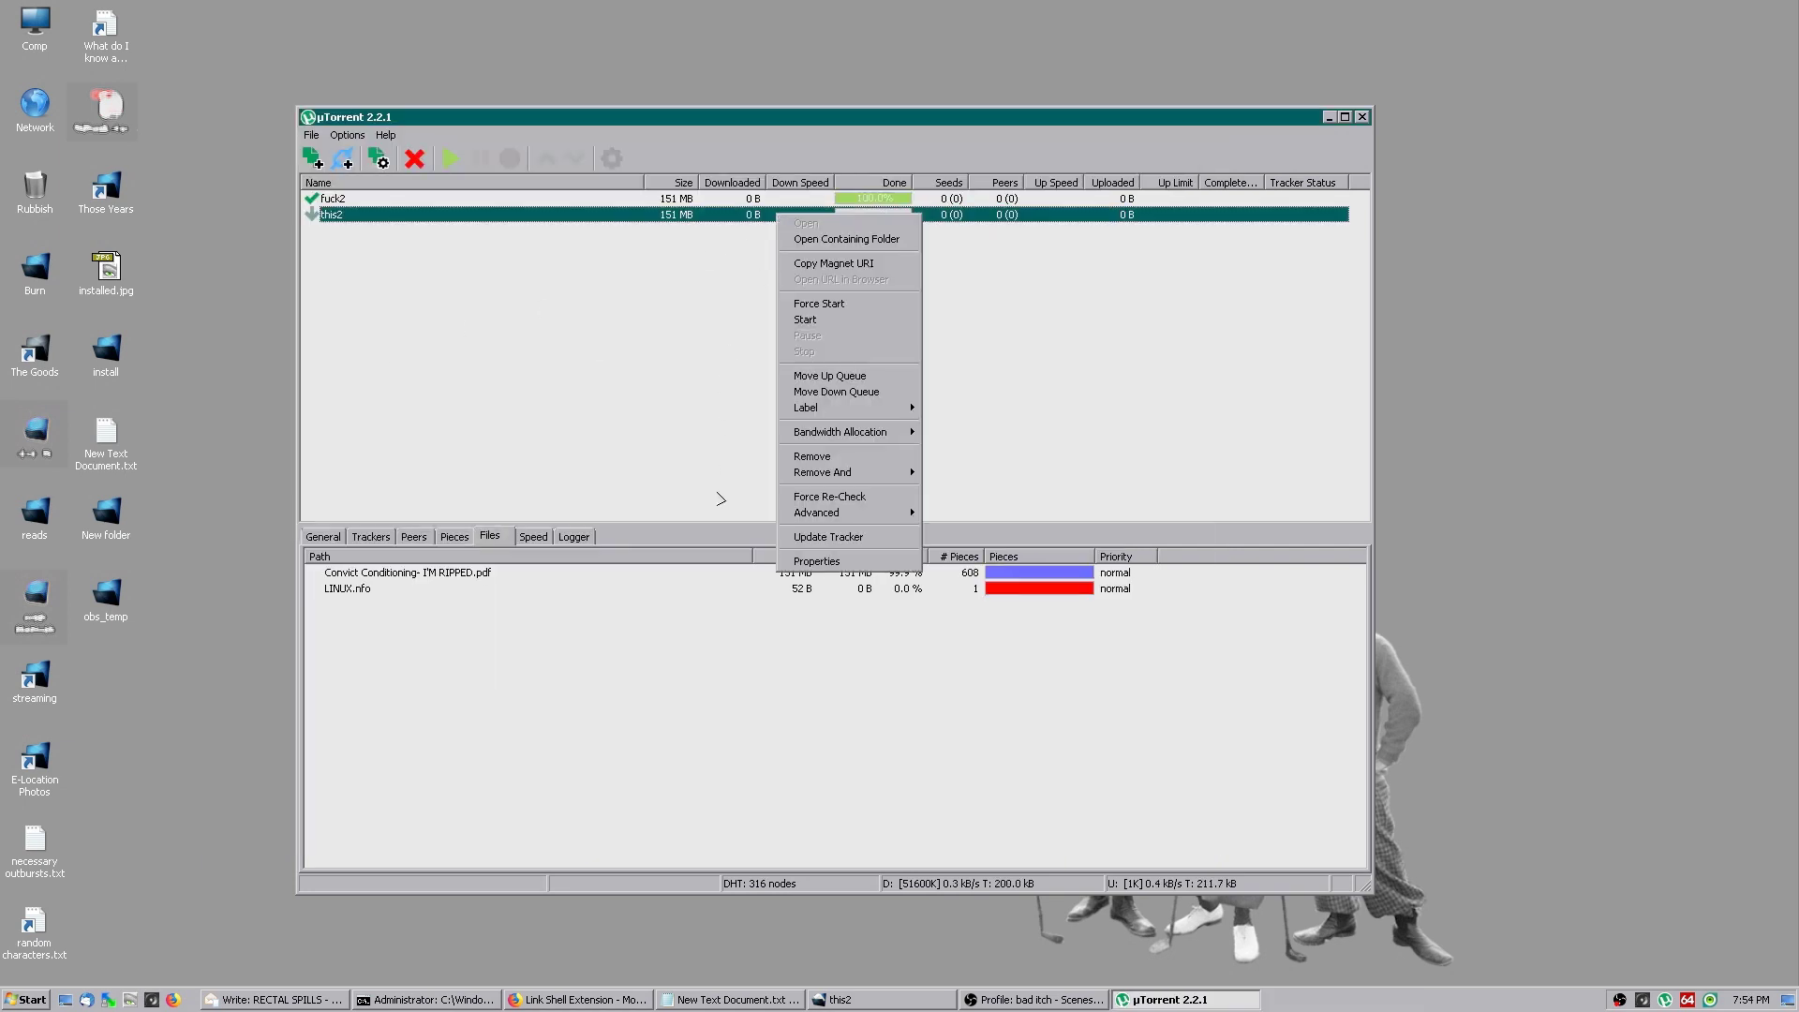
Step: Force-recheck this2 to 100% with LINUX.nfo's 52 B complete, then bring up its folder
click(857, 503)
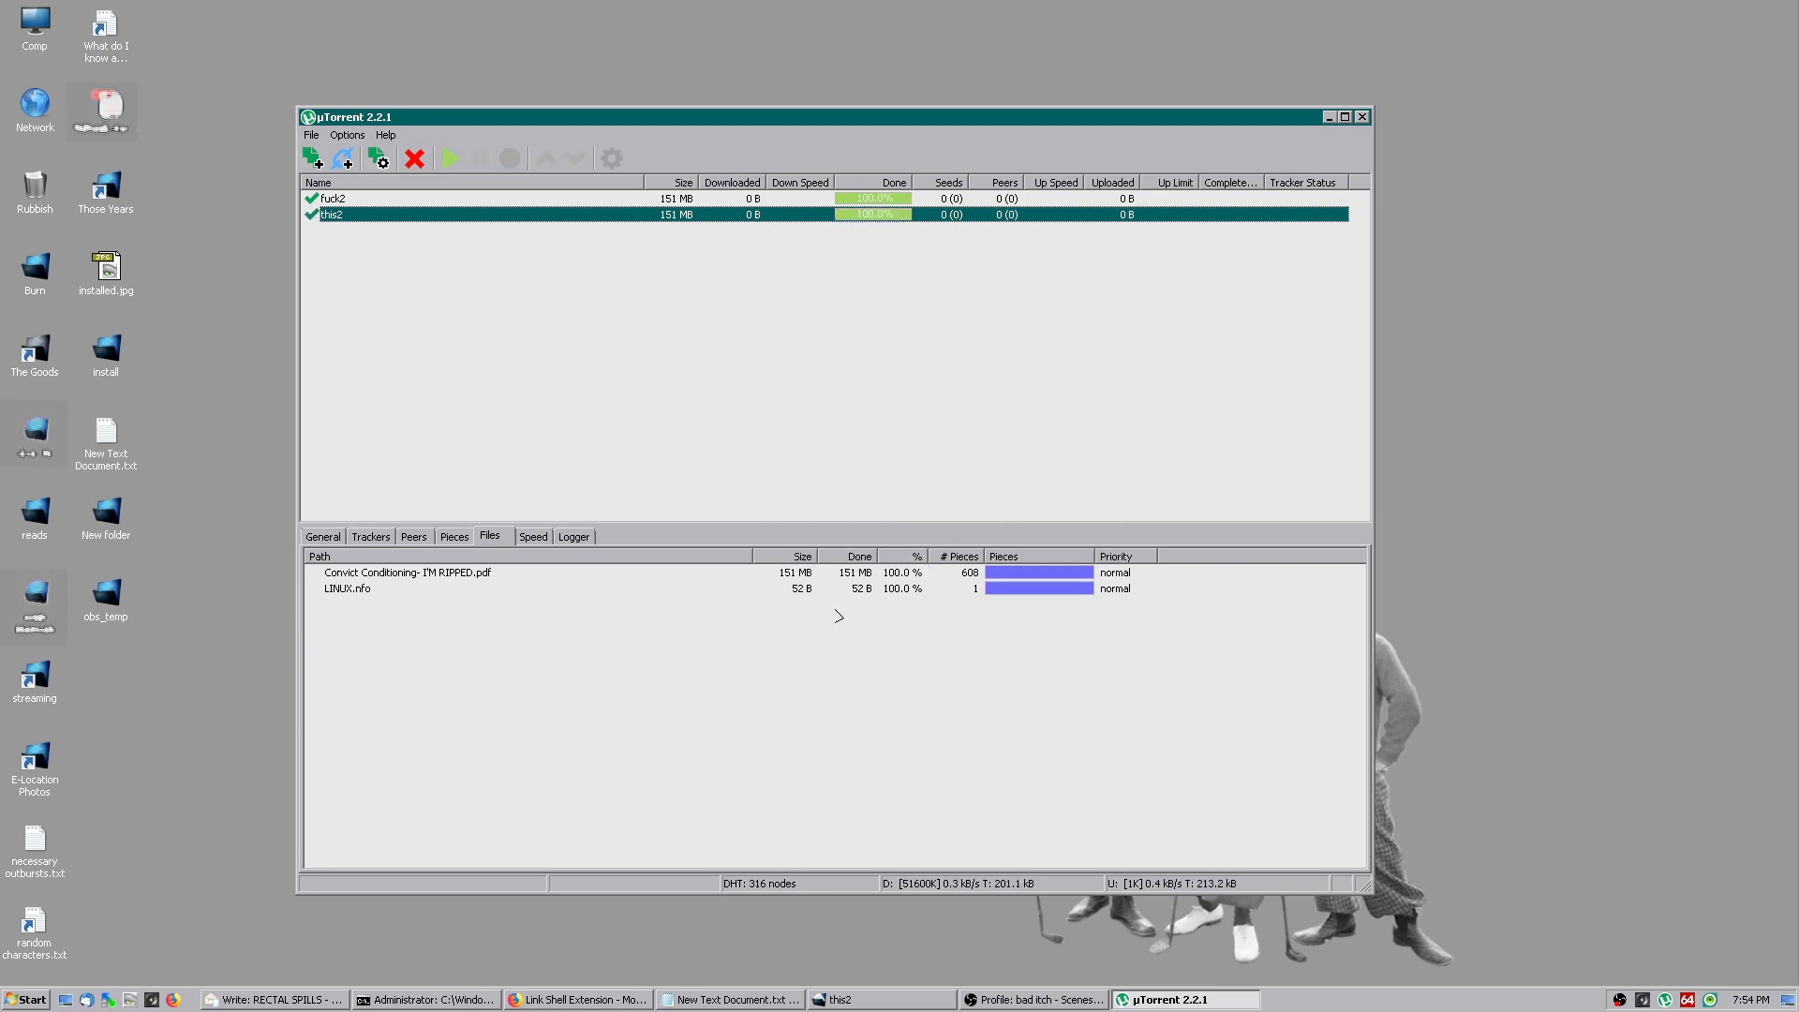
click(843, 589)
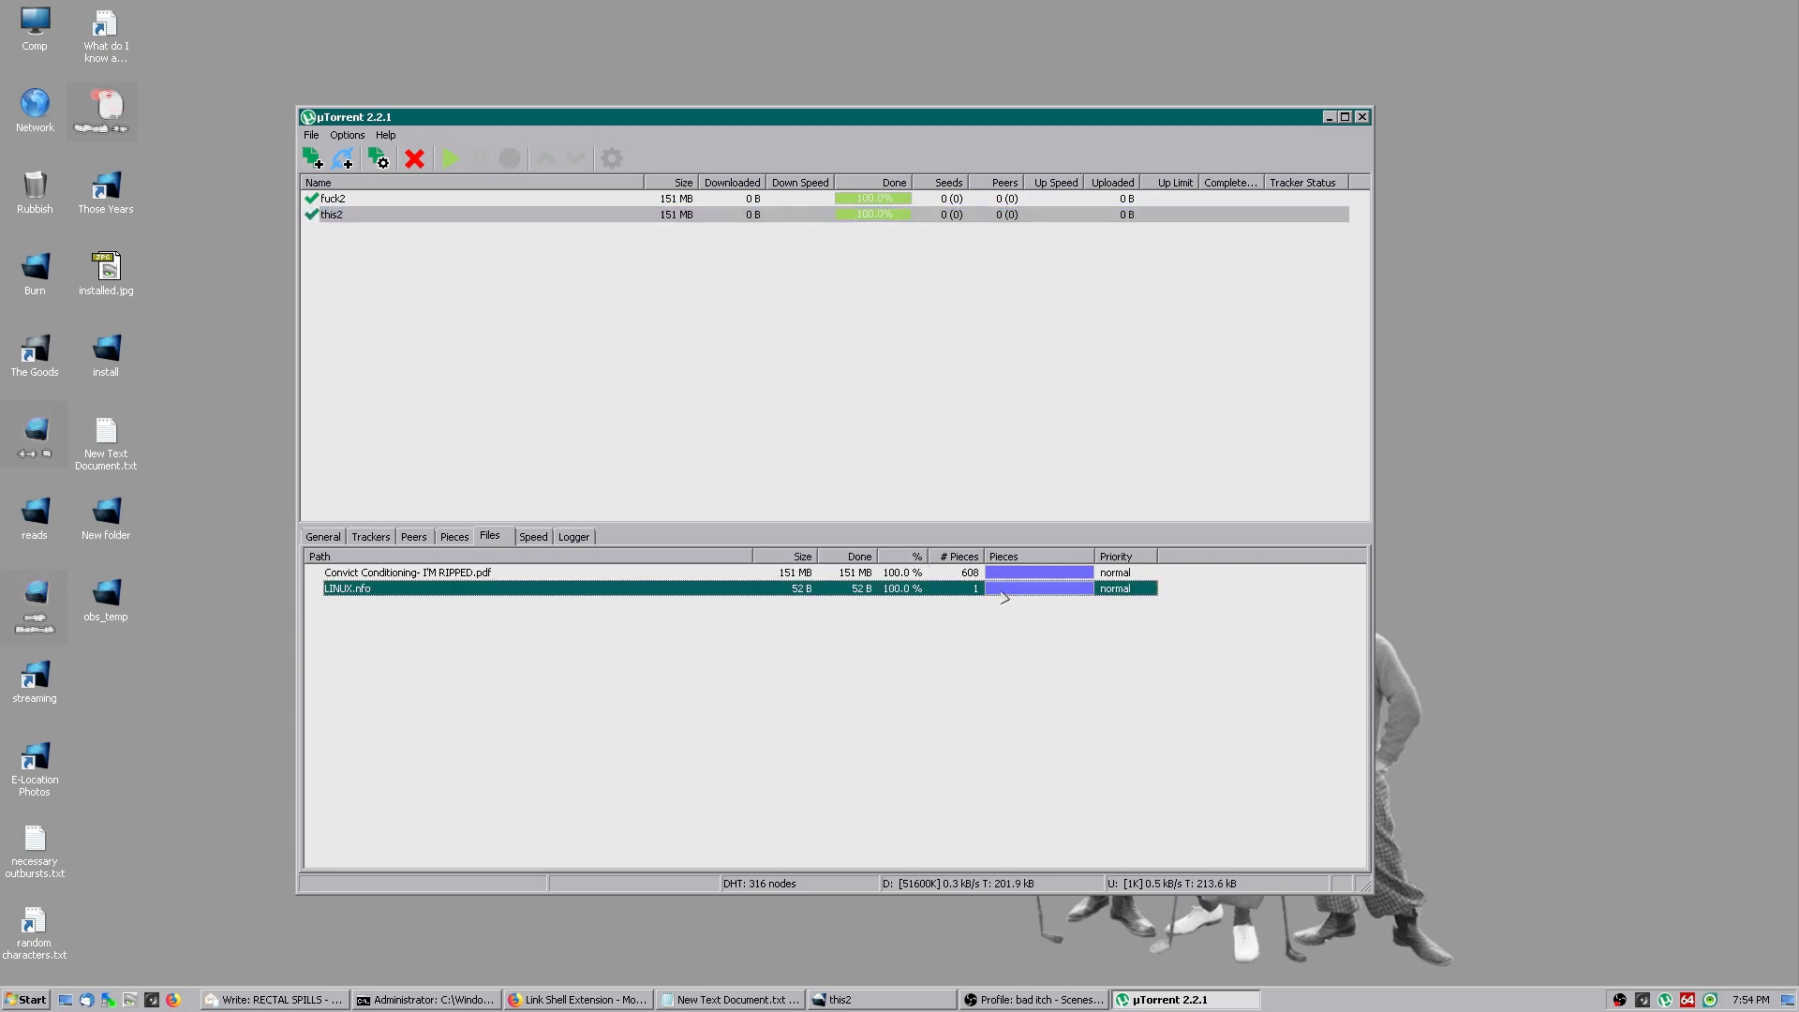
click(830, 216)
click(871, 1001)
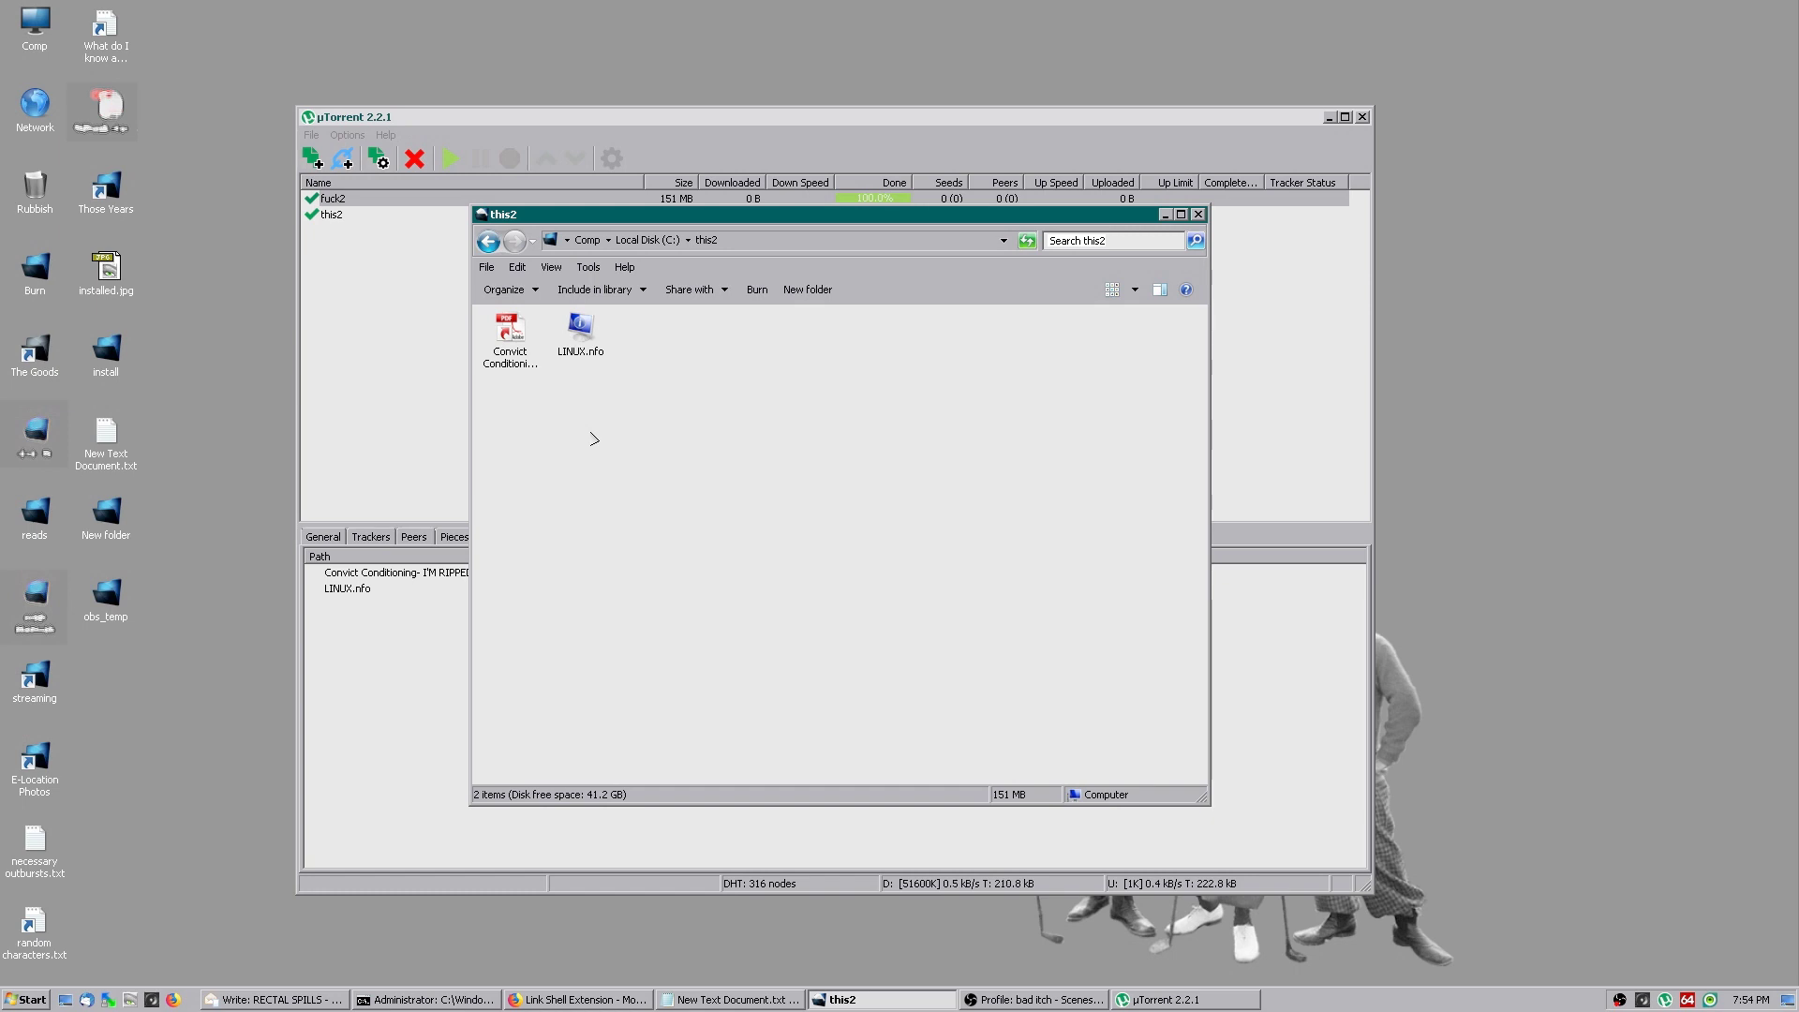
Step: Delete LINUX.nfo from this2's folder and force-recheck this2, showing the file at 0.0% (0 B)
click(582, 330)
key(Delete)
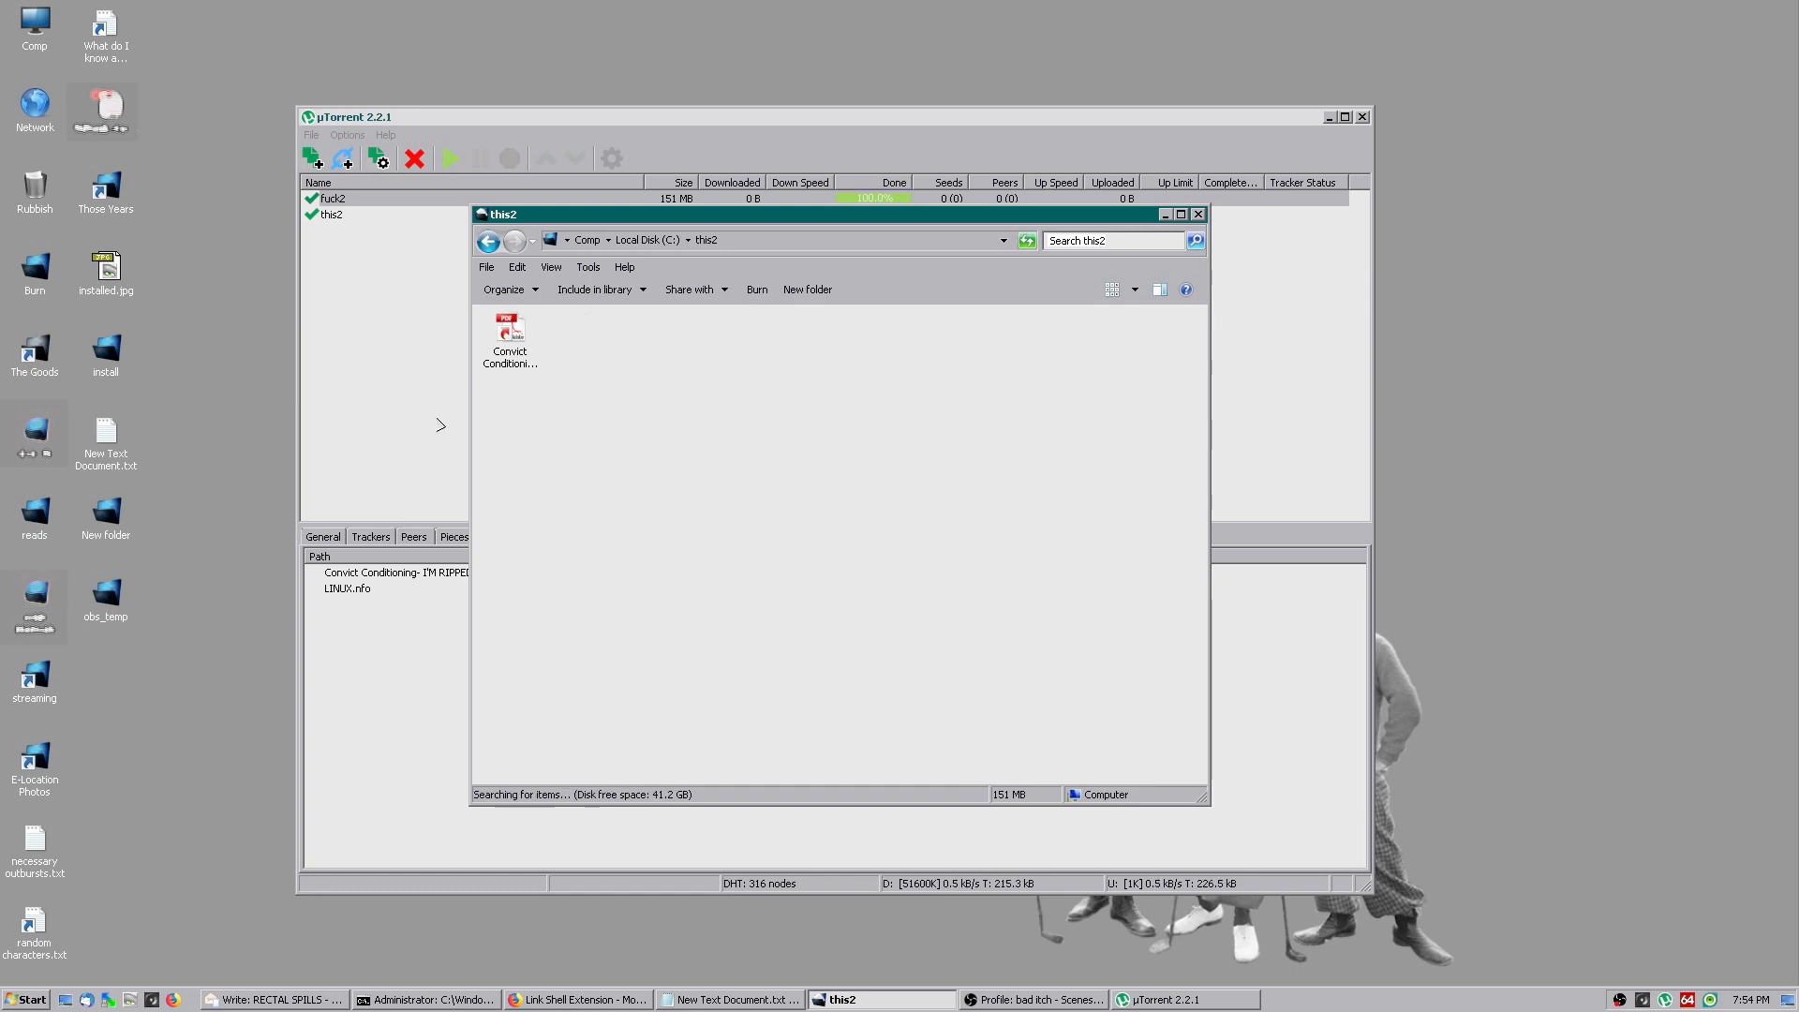
click(438, 422)
right_click(852, 215)
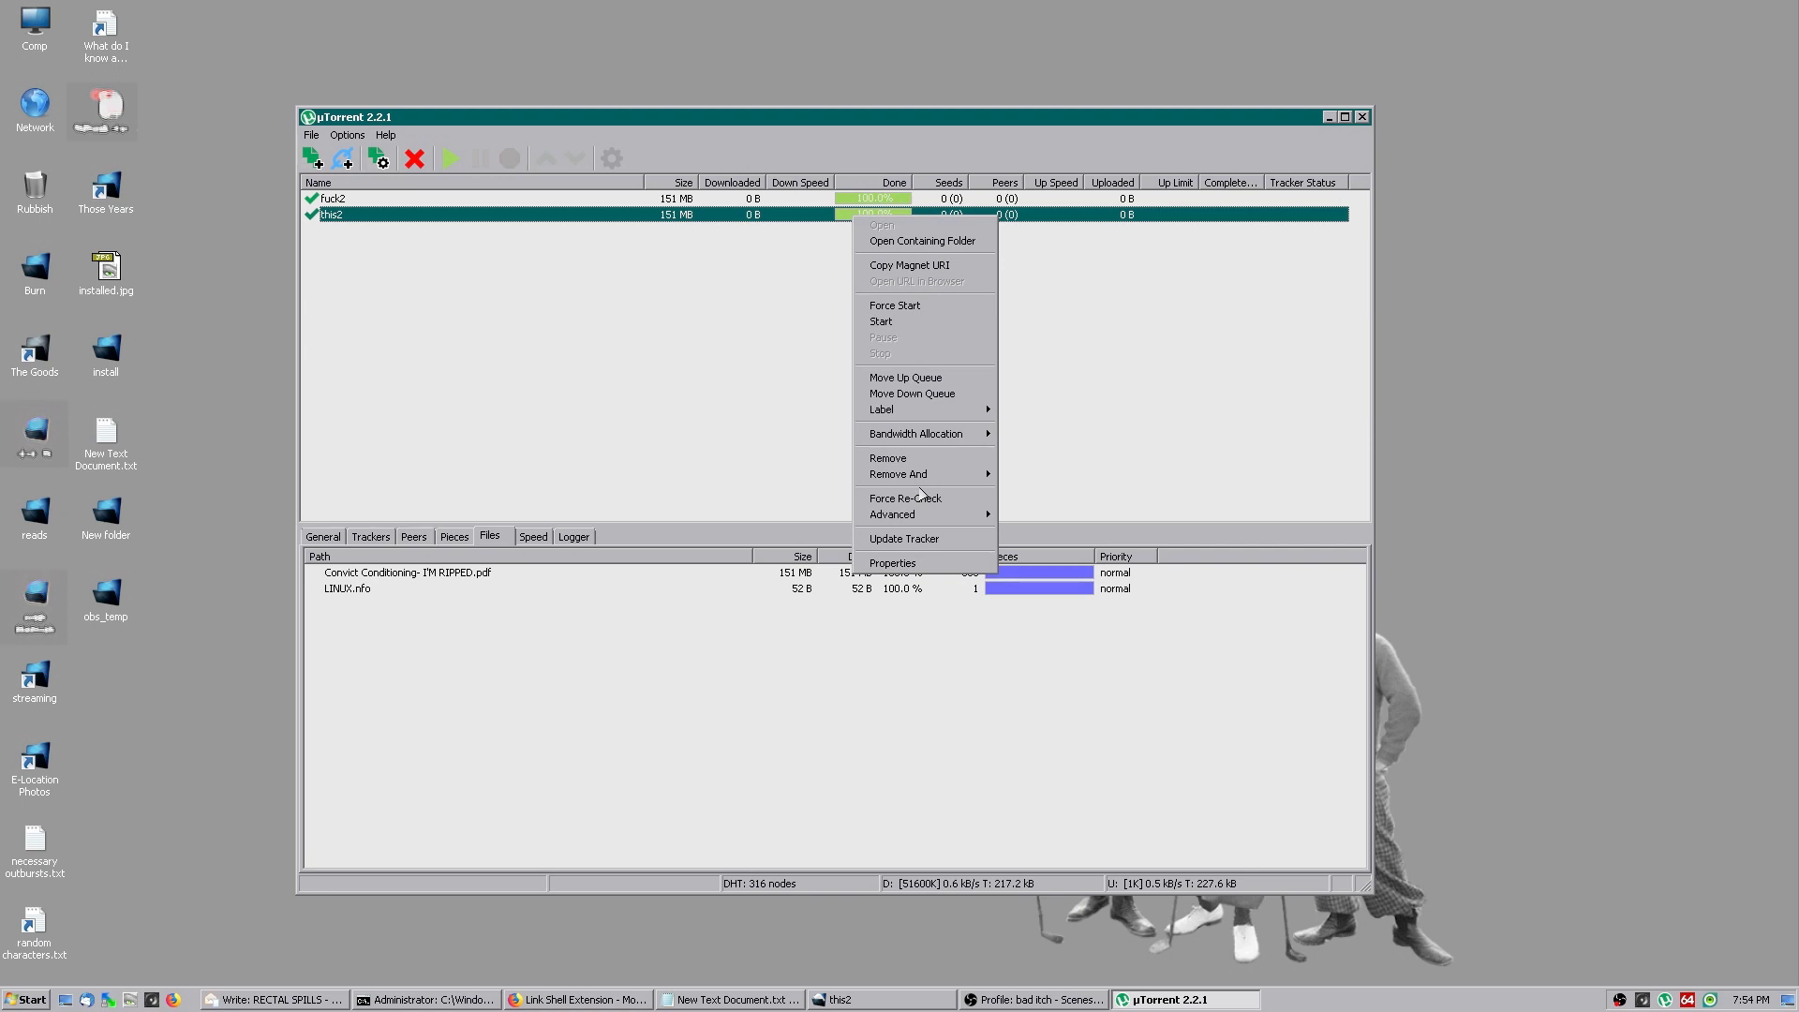
click(919, 498)
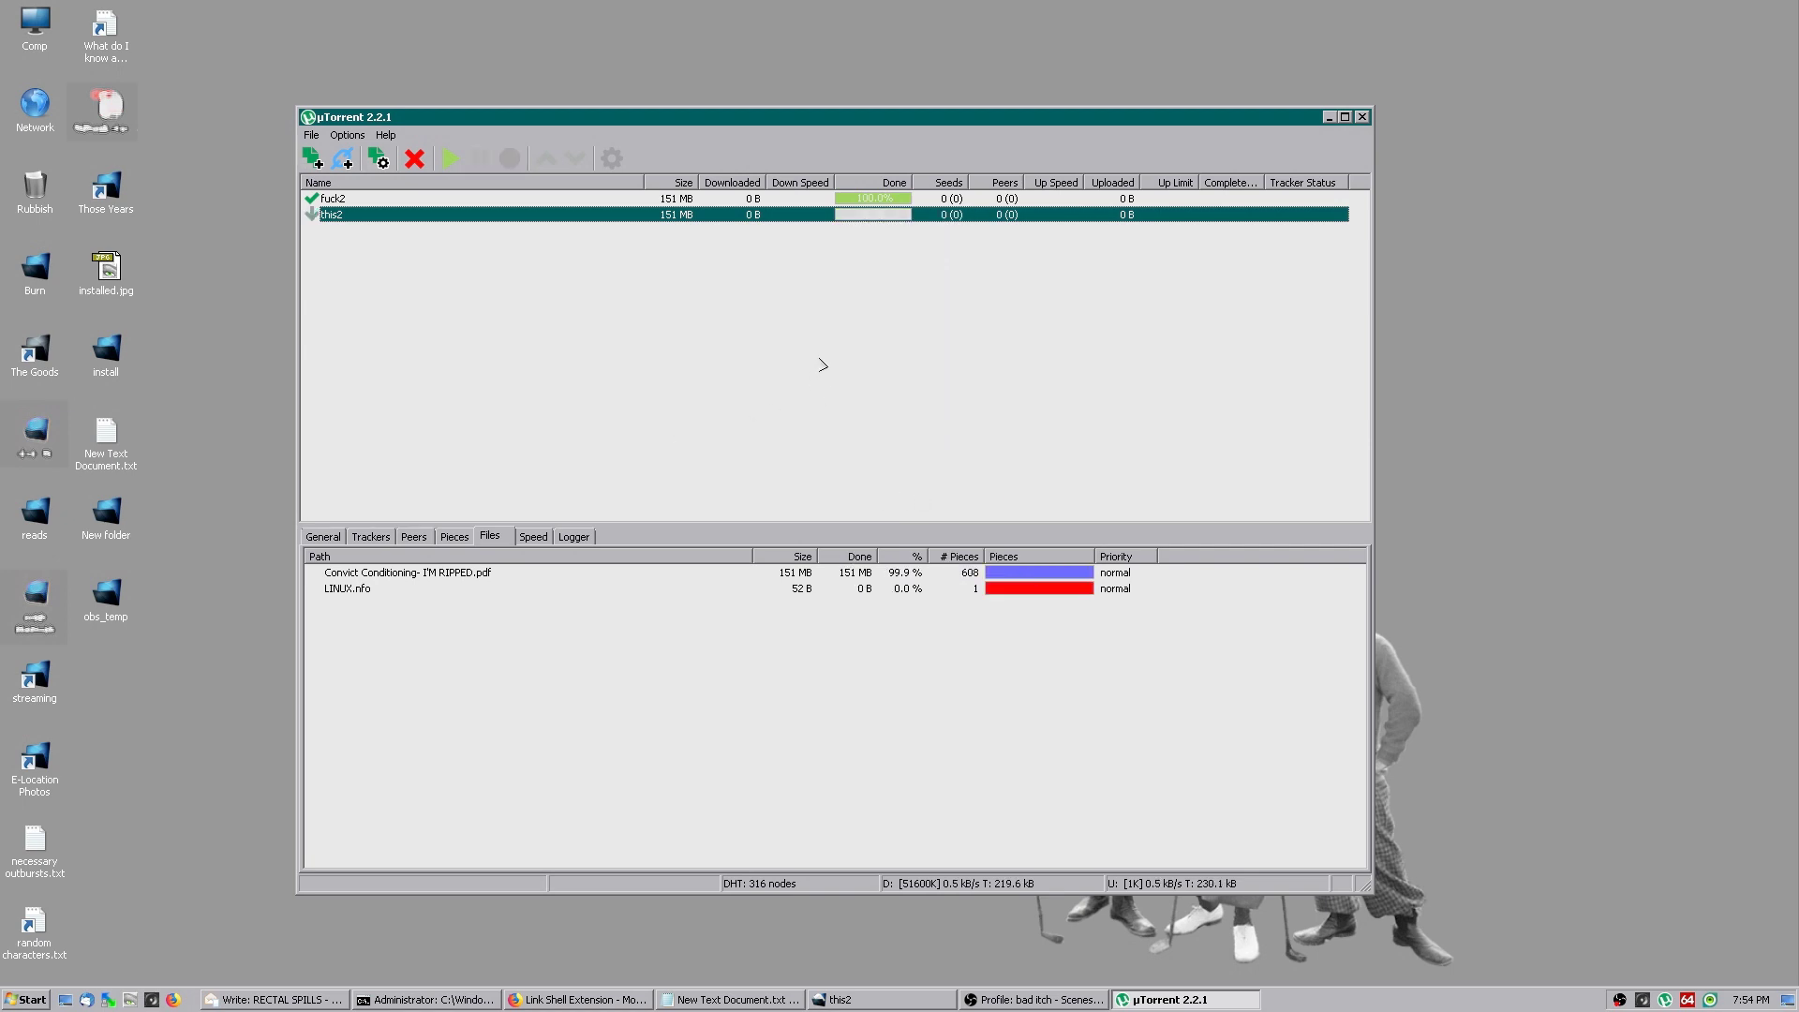
click(803, 592)
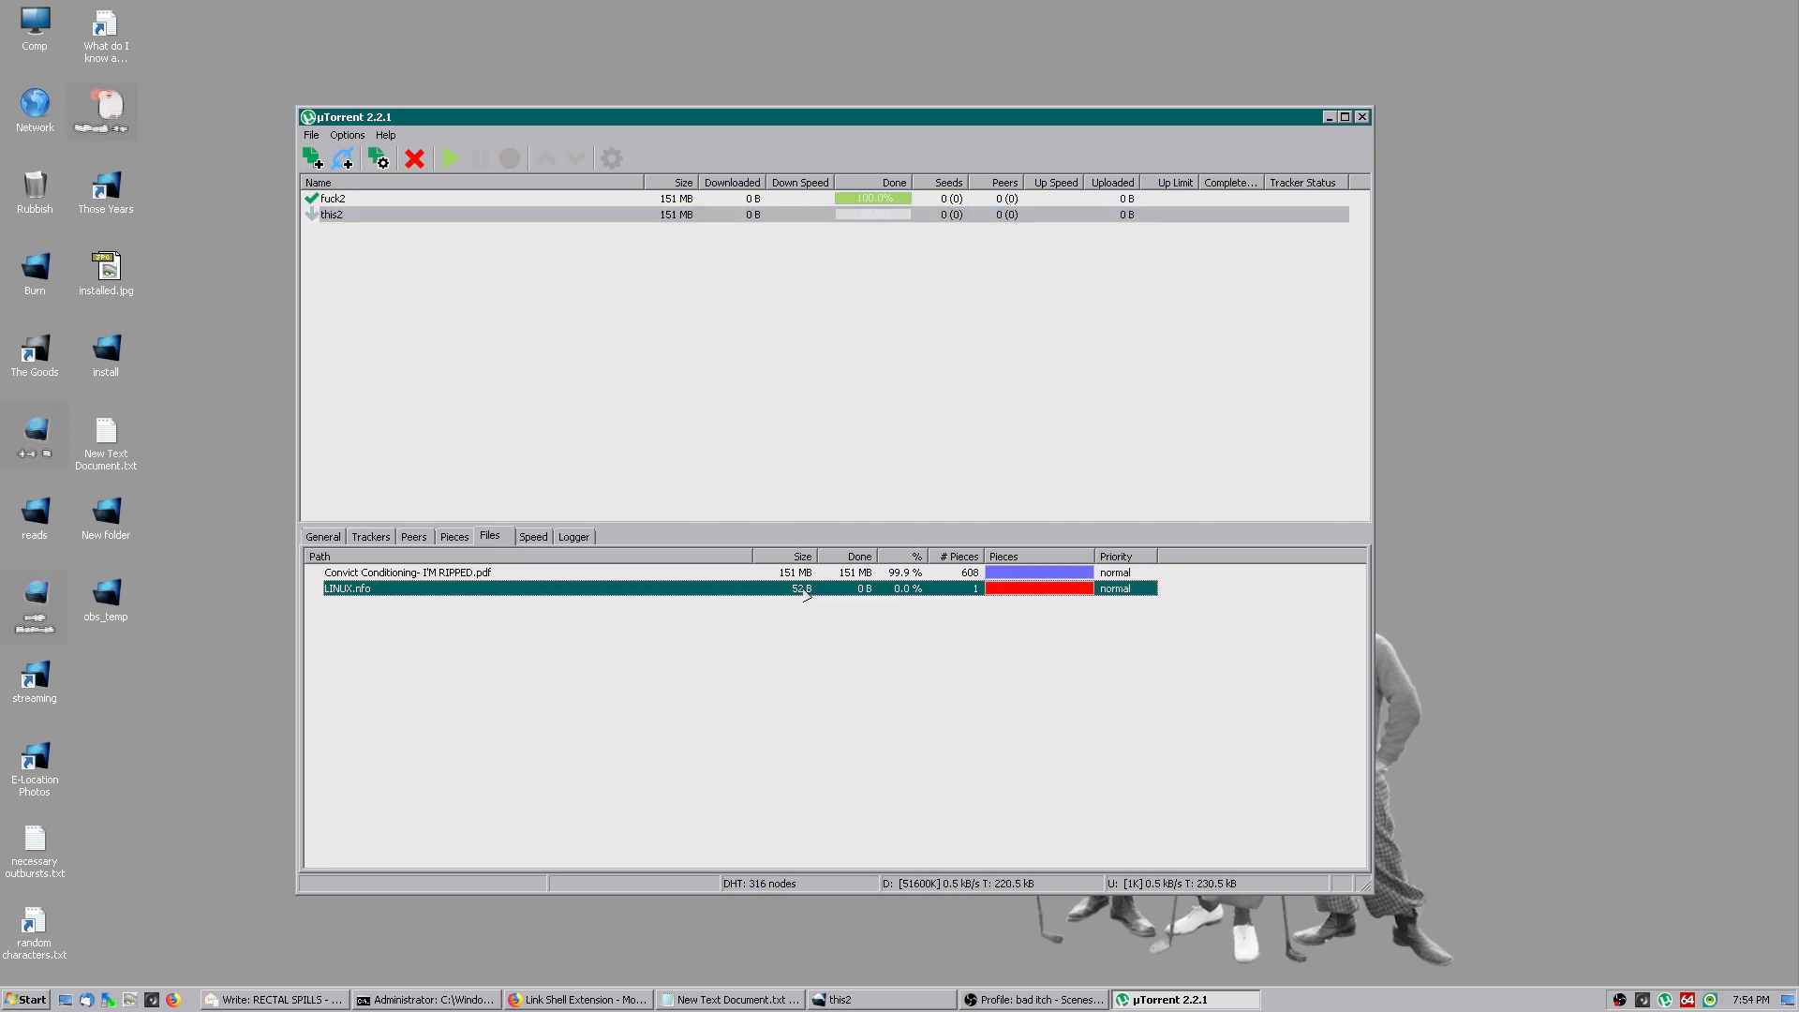